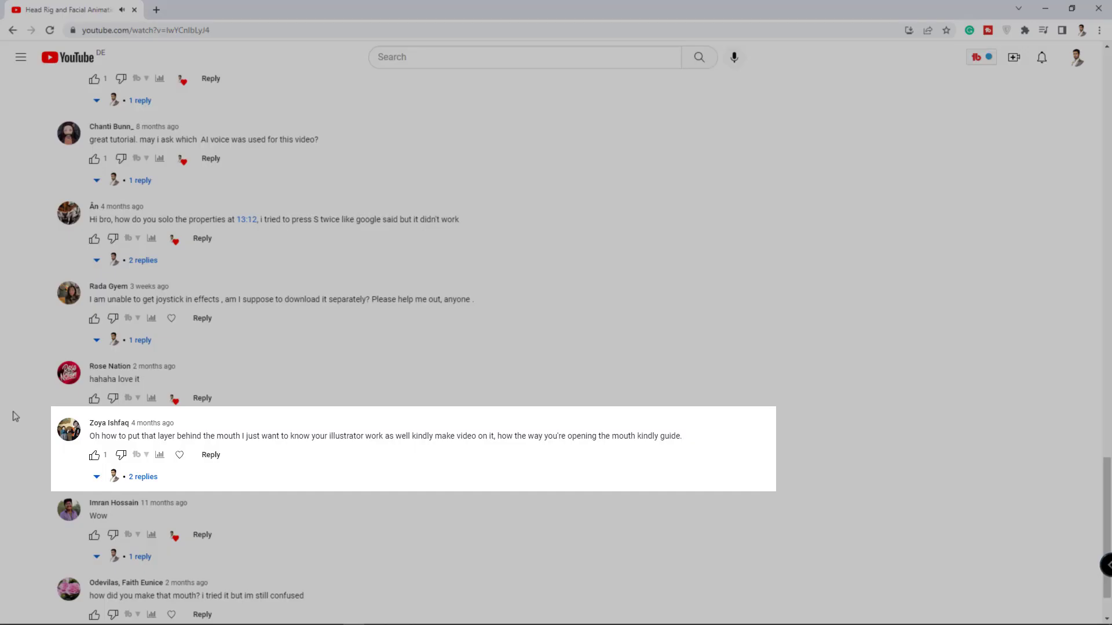
scroll(13, 415, "down", 5)
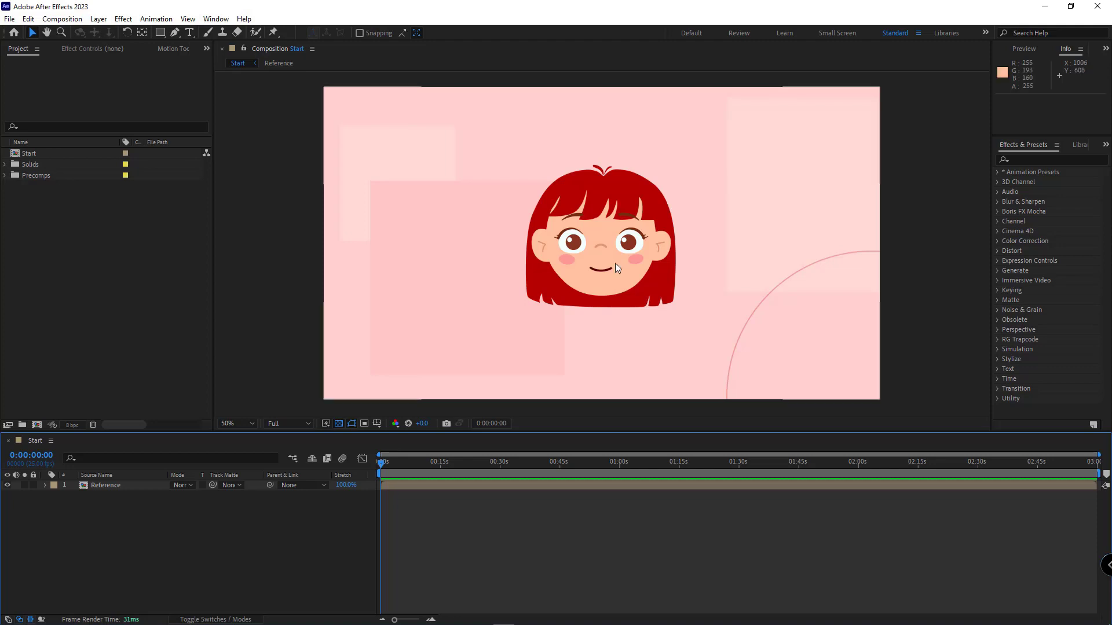
Draw the first curve of the face outline with the Pen tool, from the chin up to the right-hand ear.
left_click(178, 36)
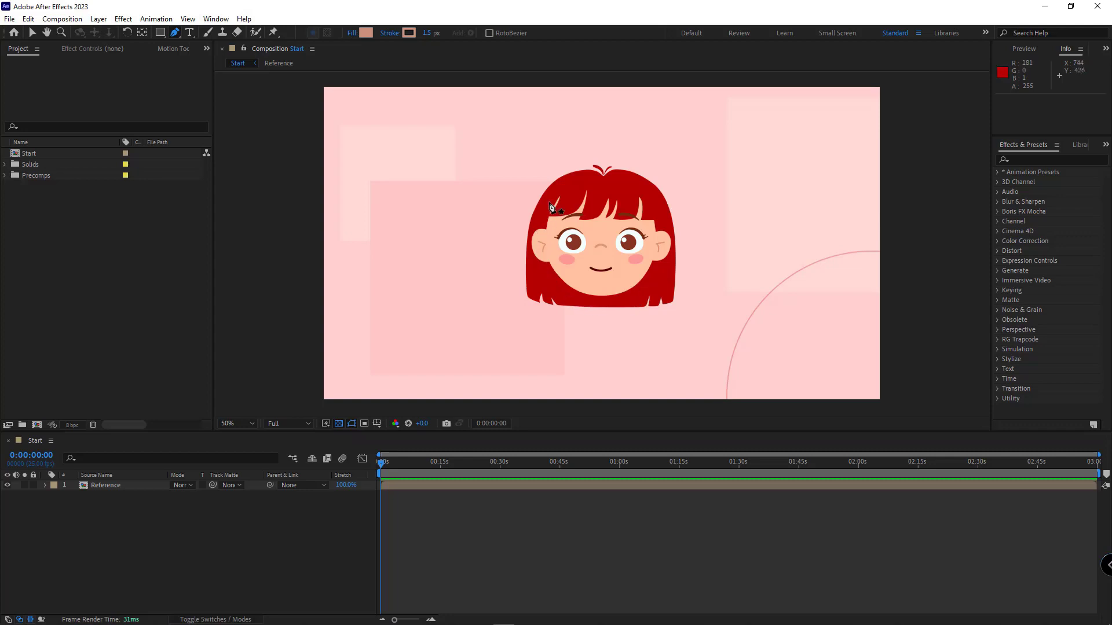
scroll(588, 300, "up", 1)
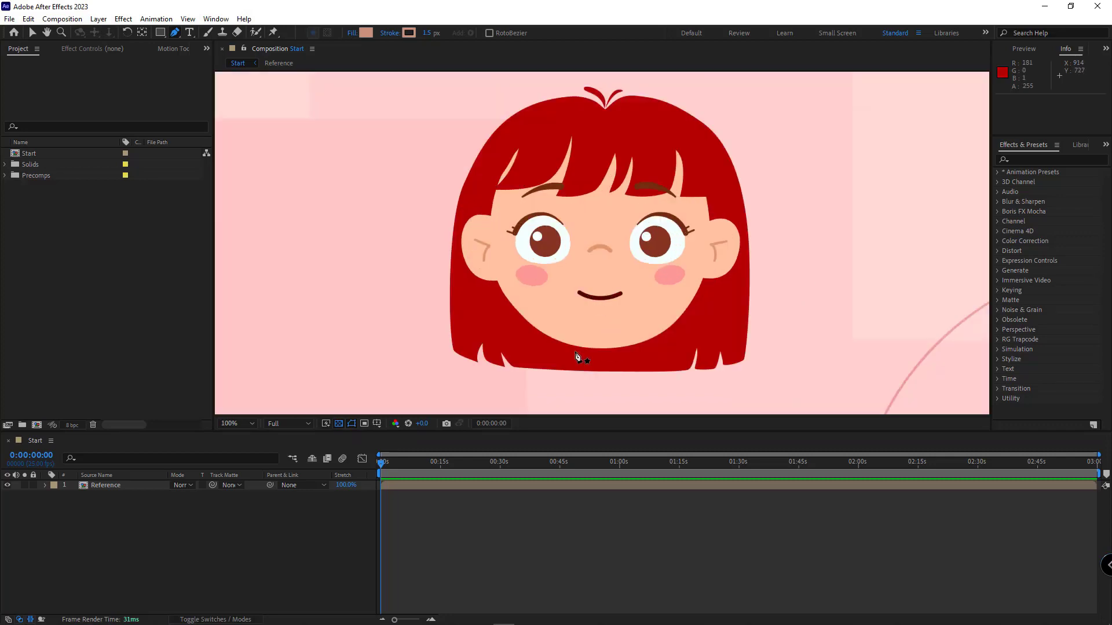
scroll(603, 360, "up", 1)
left_click_drag(661, 381, 673, 246)
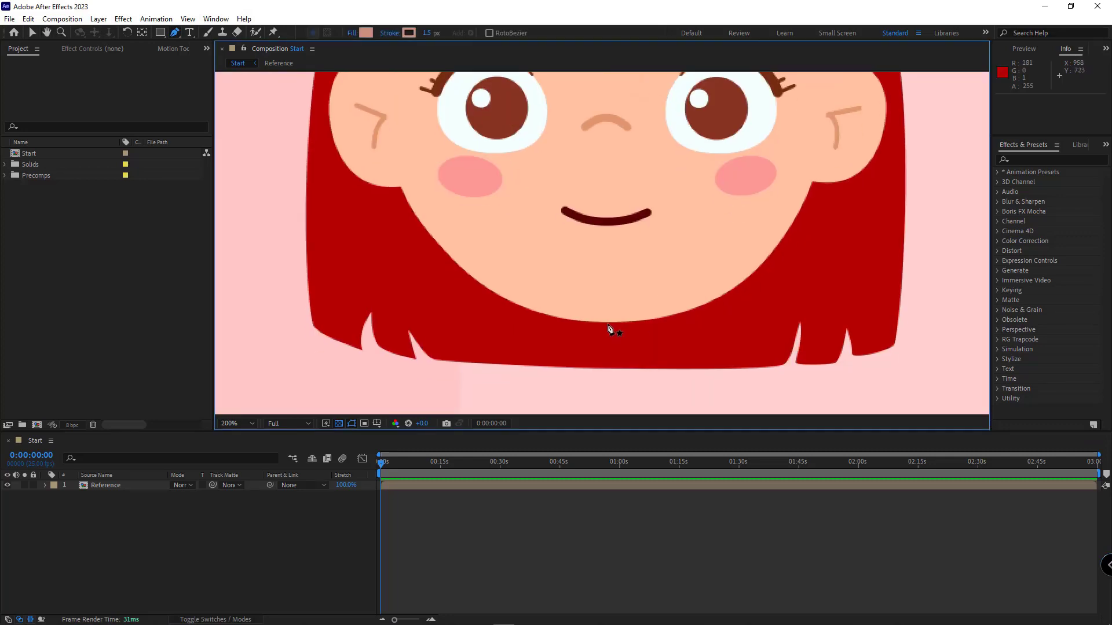
left_click_drag(608, 324, 689, 324)
left_click_drag(829, 164, 732, 341)
left_click_drag(731, 289, 734, 132)
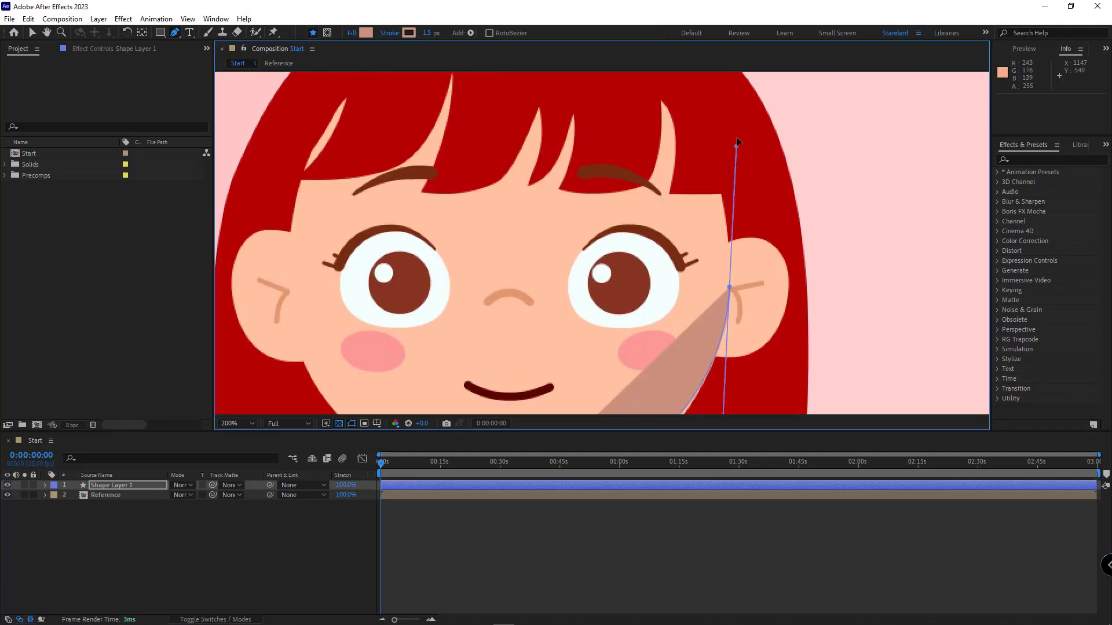
scroll(438, 103, "down", 3)
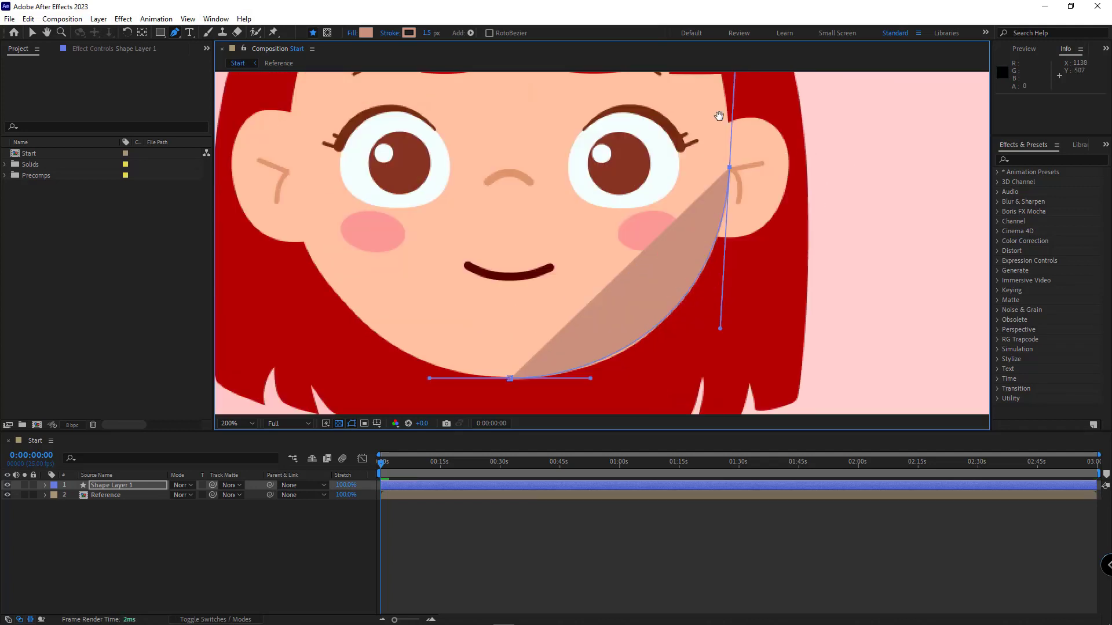
Set both the stroke and the fill of the new face shape to None.
left_click(390, 32)
left_click(497, 285)
left_click(536, 352)
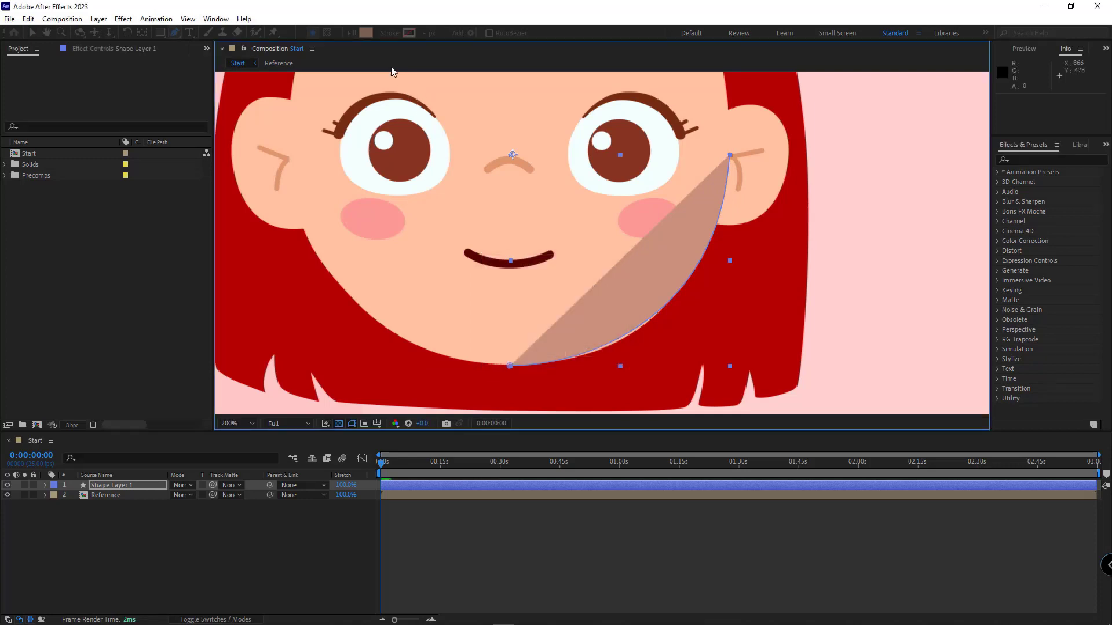
left_click(351, 32)
left_click(497, 286)
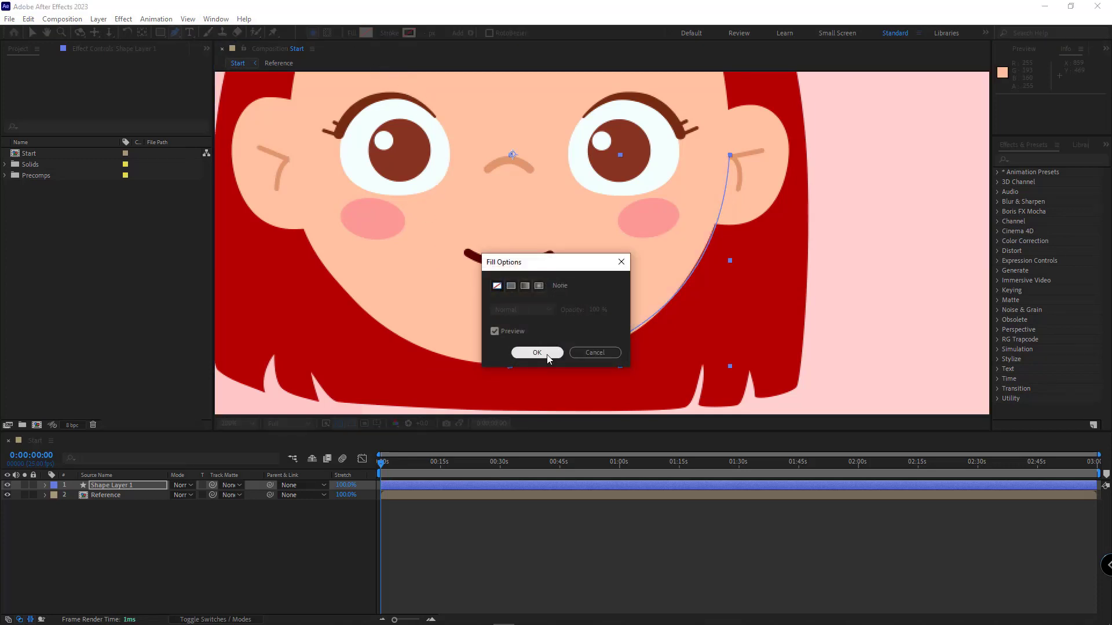
left_click(537, 352)
Fit the curve to the cheek and extend the face outline to a point on the crown of the head, adjusting its handles.
mouse_move(731, 160)
left_mouse_down()
mouse_move(730, 320)
mouse_move(714, 318)
left_mouse_up()
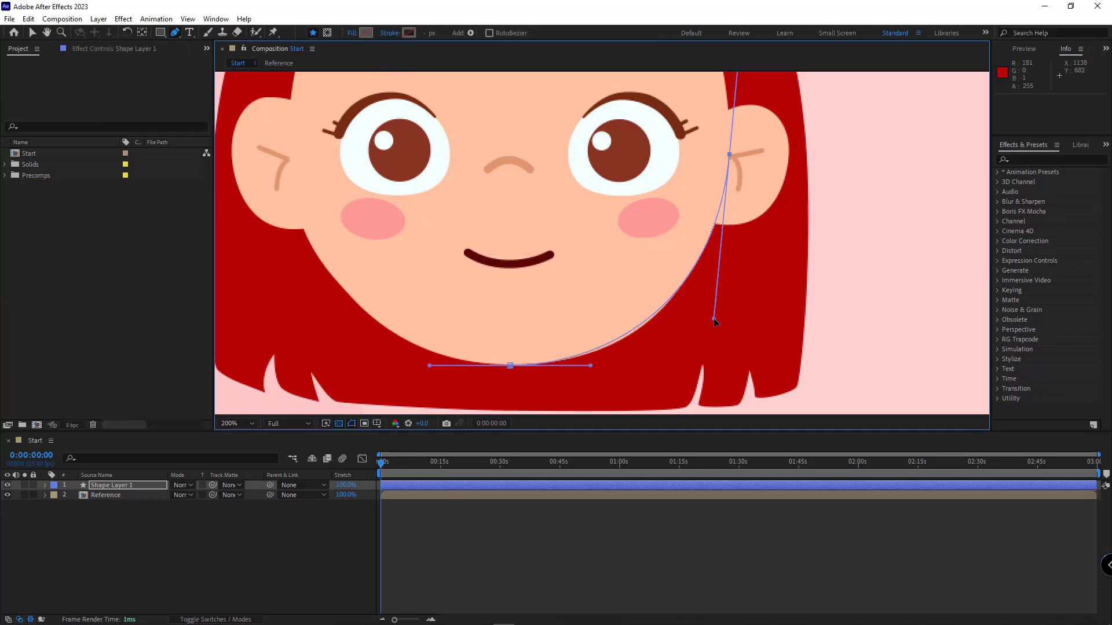
left_click_drag(591, 366, 598, 370)
left_click_drag(730, 153, 690, 358)
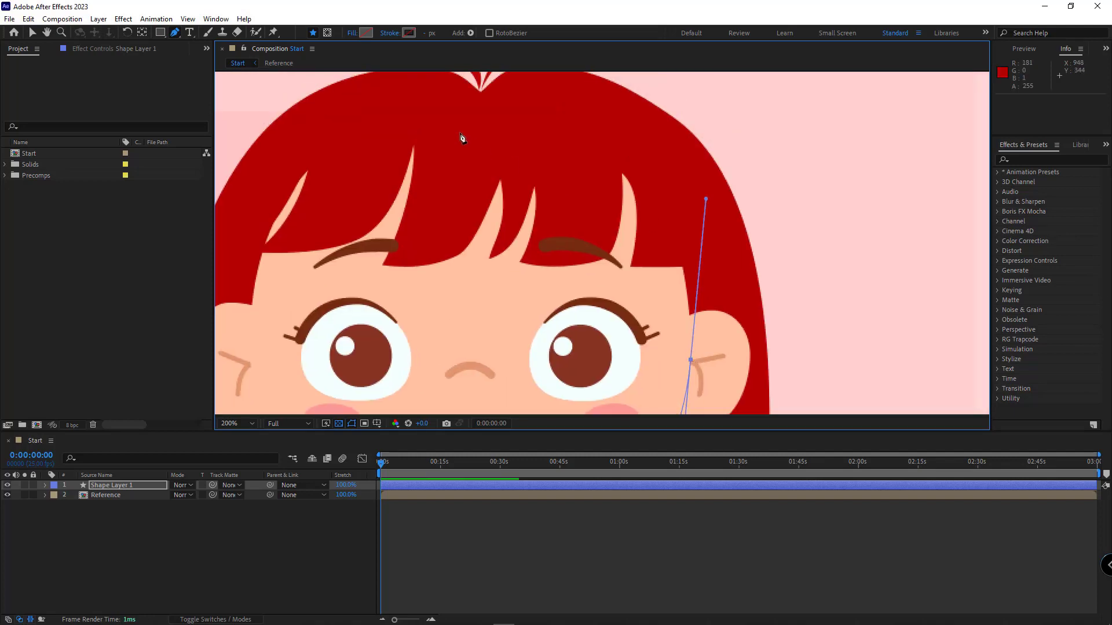
left_click_drag(470, 124, 302, 113)
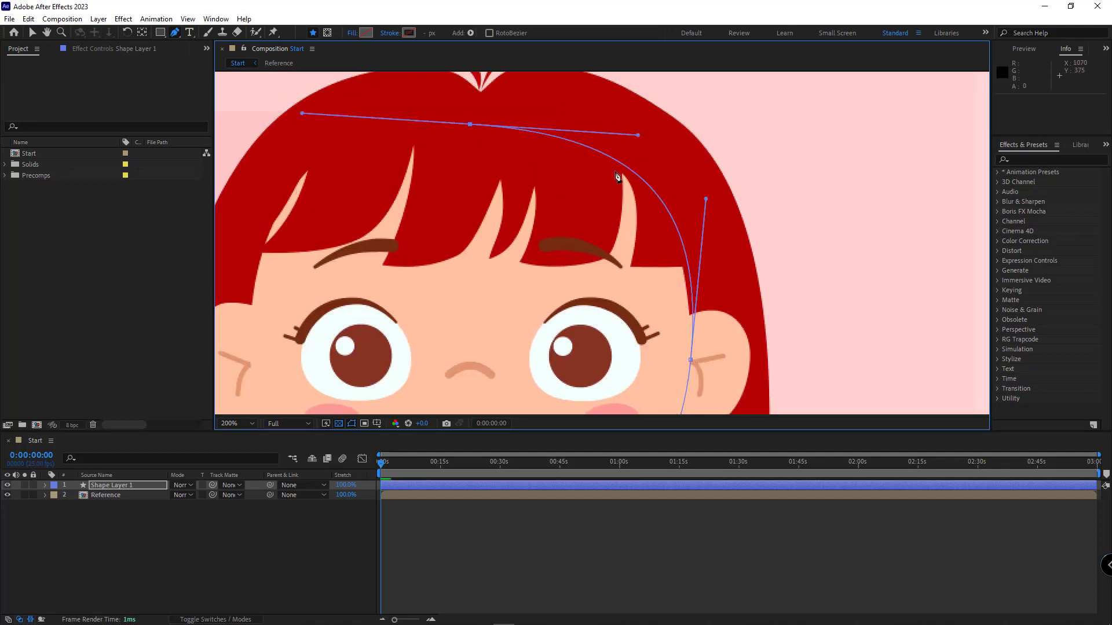
left_click_drag(706, 198, 699, 199)
left_click_drag(690, 359, 687, 360)
left_click(469, 124)
mouse_move(637, 135)
left_mouse_down()
mouse_move(616, 138)
mouse_move(600, 117)
mouse_move(623, 134)
left_mouse_up()
Continue the face outline down through the left-hand ear, close it at the chin and adjust the handles to match the reference.
scroll(586, 220, "down", 1)
left_click_drag(584, 221, 608, 177)
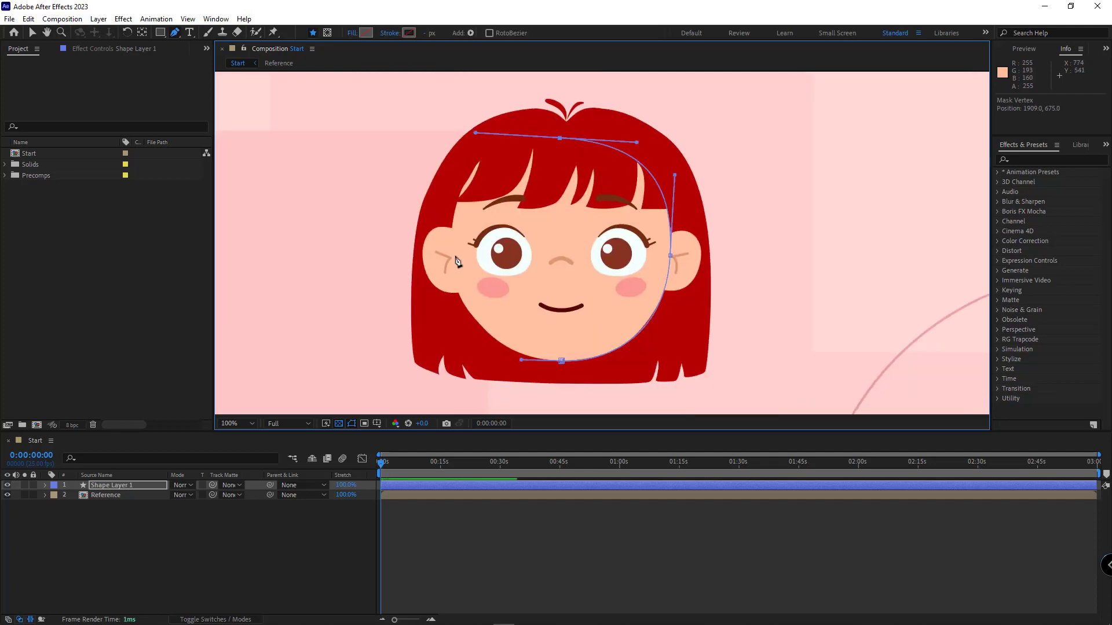
scroll(428, 124, "up", 1)
mouse_move(524, 147)
left_mouse_down()
mouse_move(516, 141)
mouse_move(516, 154)
left_mouse_up()
left_click_drag(690, 157, 690, 154)
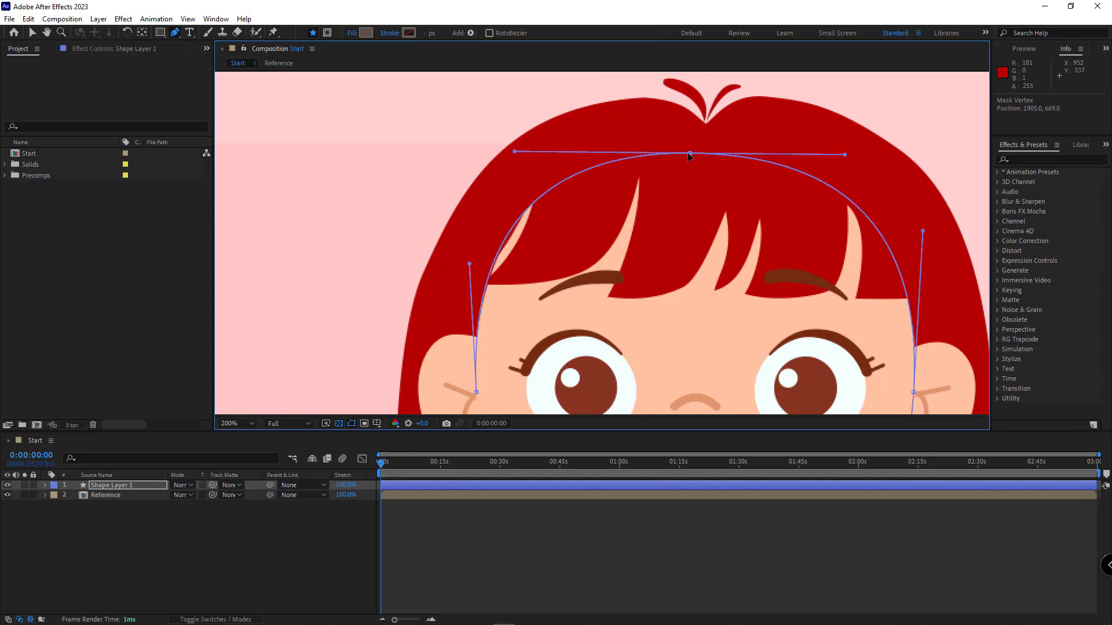
left_click_drag(516, 410, 498, 186)
left_click(458, 166)
left_click(678, 378)
left_click_drag(596, 376, 573, 378)
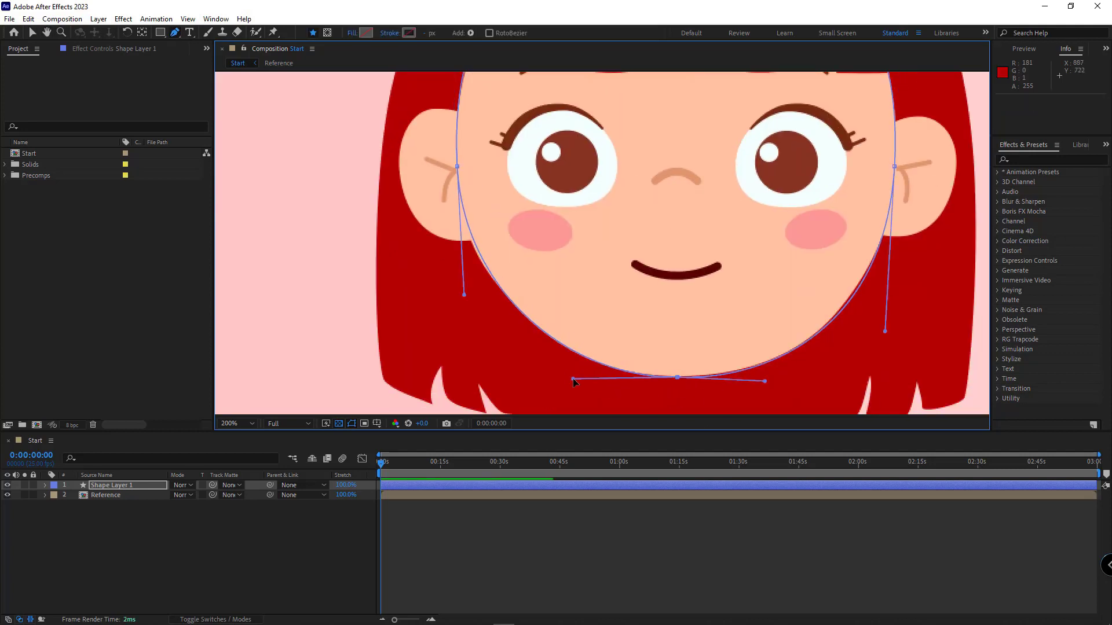
mouse_move(464, 294)
left_mouse_down()
mouse_move(474, 231)
mouse_move(457, 288)
mouse_move(450, 263)
mouse_move(463, 280)
mouse_move(451, 286)
left_mouse_up()
key("comma")
left_click_drag(538, 263, 481, 309)
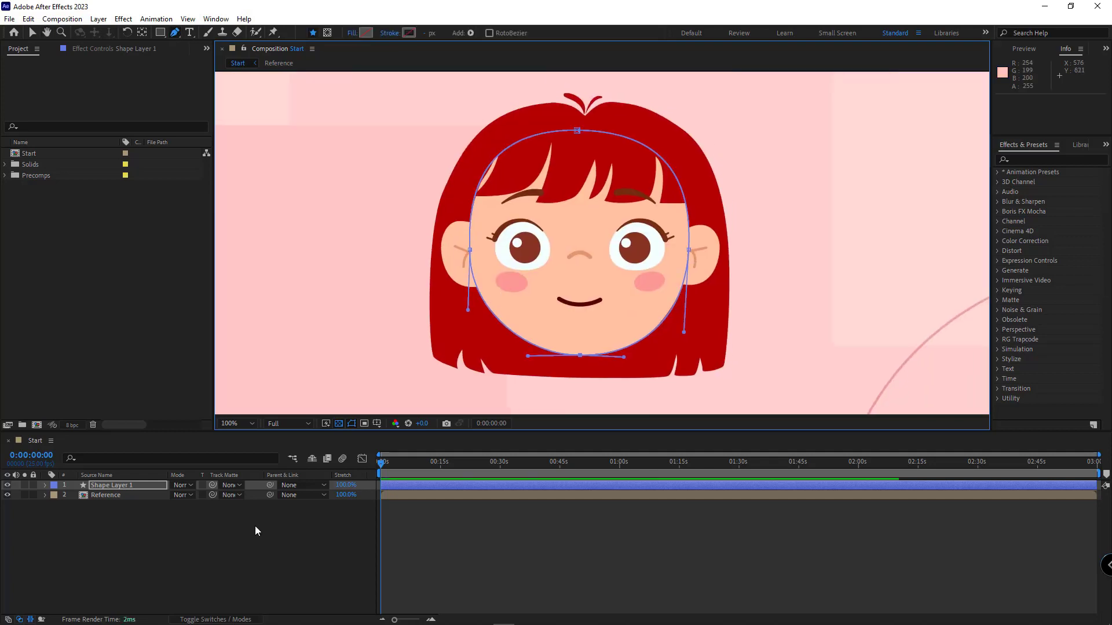
Rename the face shape layer as Head.
left_click(187, 551)
left_click(123, 488)
key("Return")
type("H")
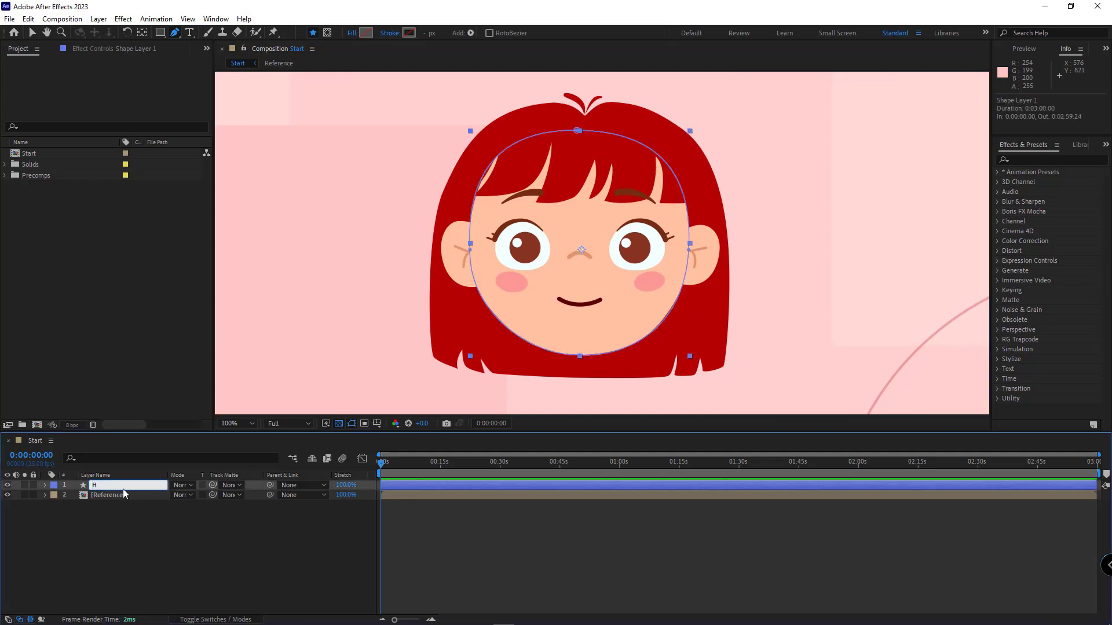
type("ead")
key("Return")
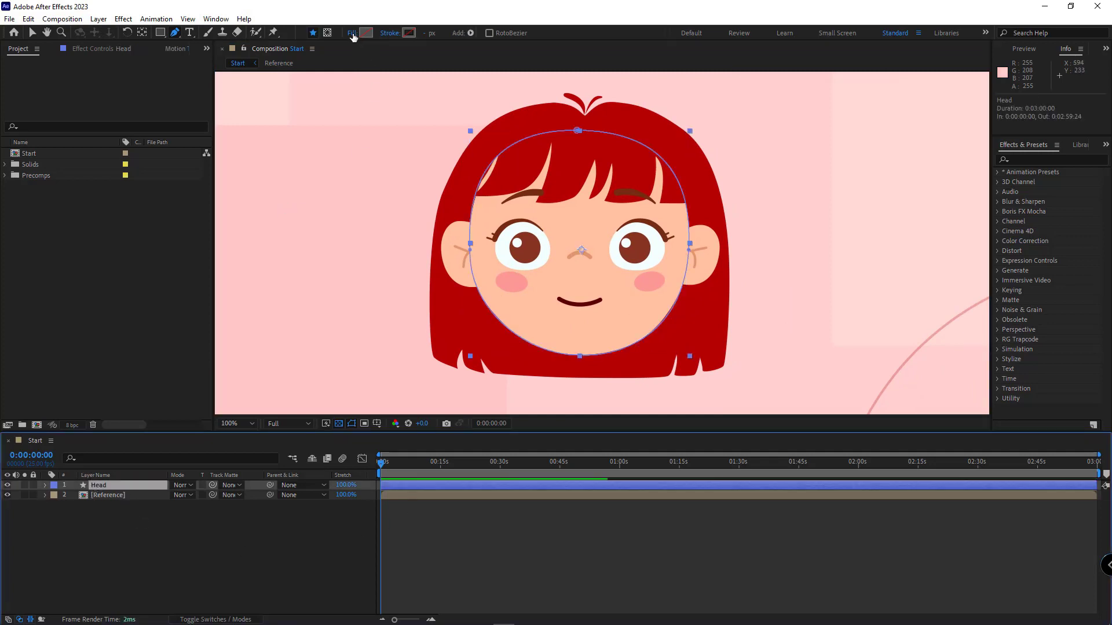
Give the Head shape a solid fill in the skin colour sampled from the reference ear.
left_click(351, 33)
left_click(515, 292)
left_click(535, 353)
left_click(366, 33)
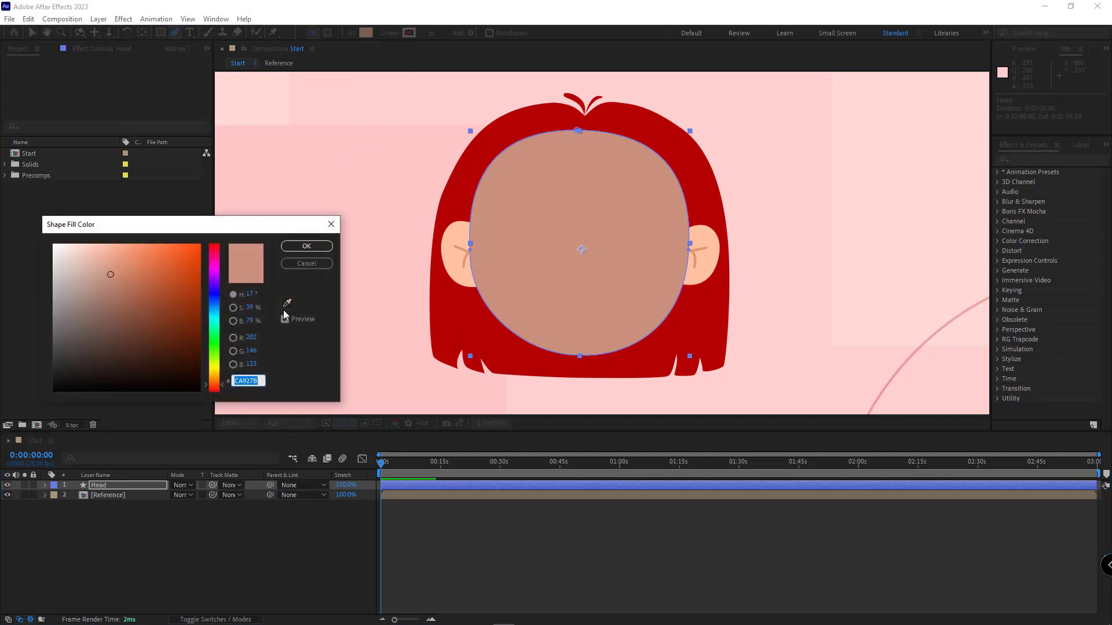
left_click(287, 303)
left_click(715, 263)
left_click(307, 246)
left_click(316, 516)
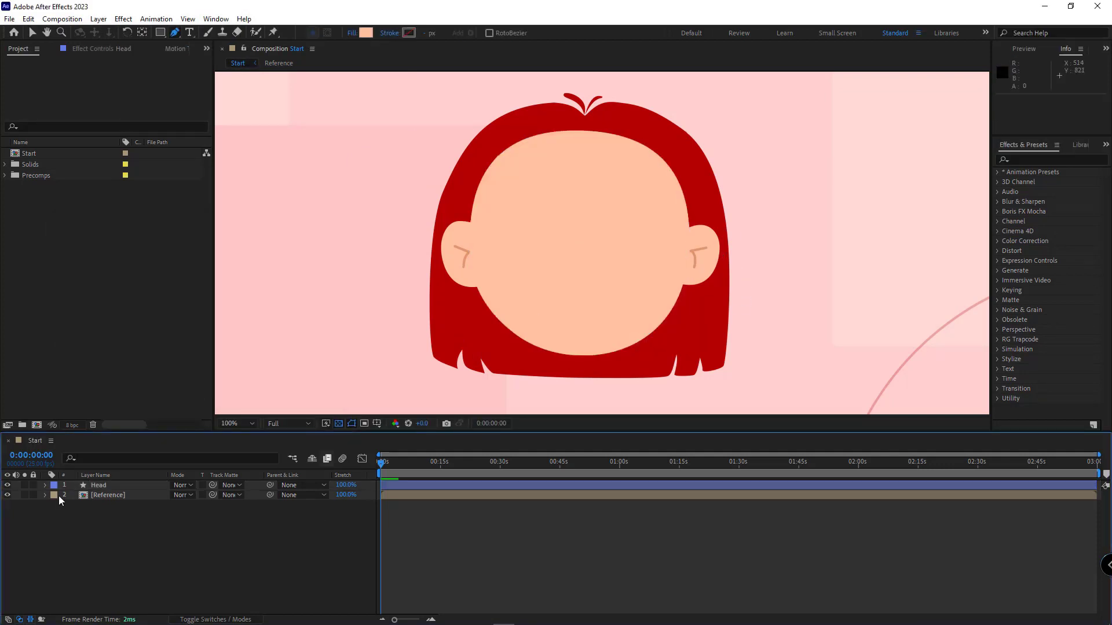
Hide the Head layer and start a second path on it, tracing the hair from the lower-left lock up the left side.
left_click(7, 485)
left_click_drag(644, 354, 640, 318)
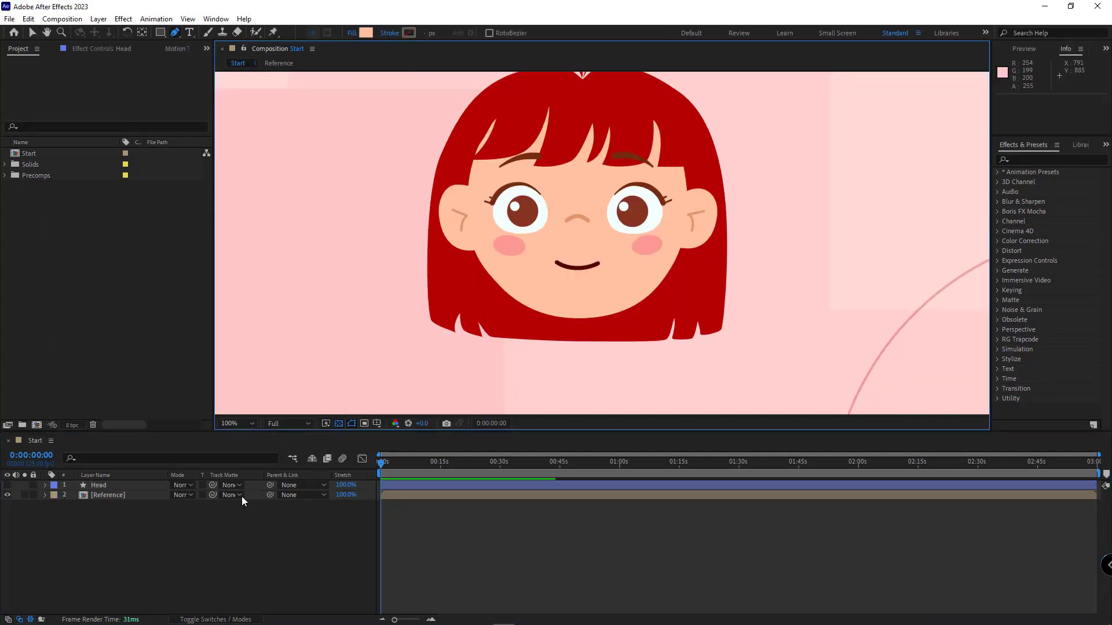
left_click(104, 485)
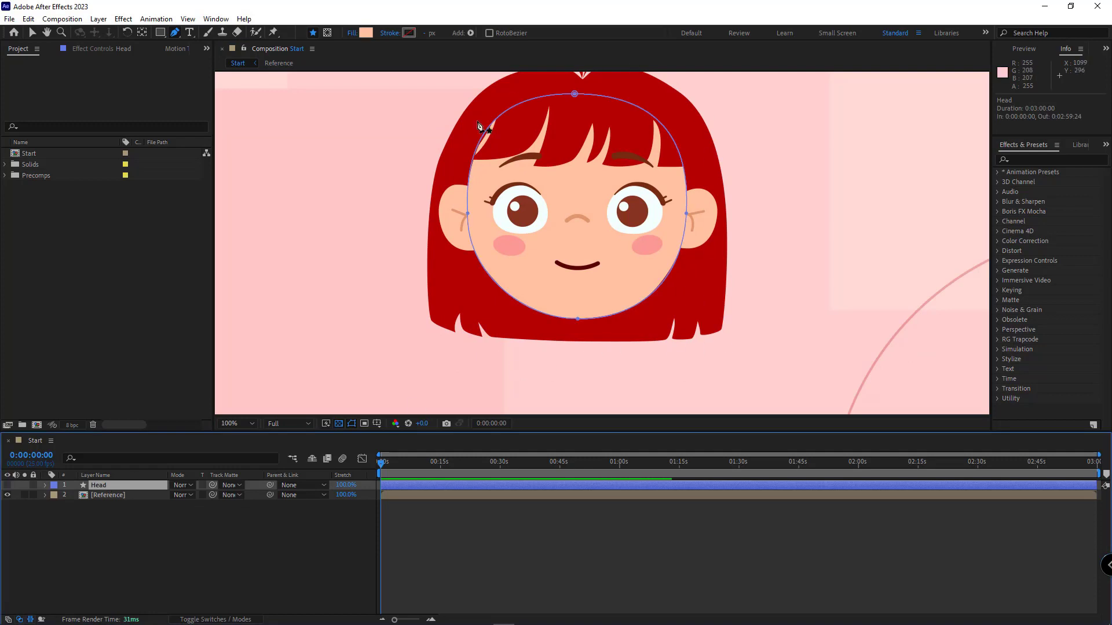
scroll(501, 366, "up", 4)
left_click_drag(525, 327, 495, 316)
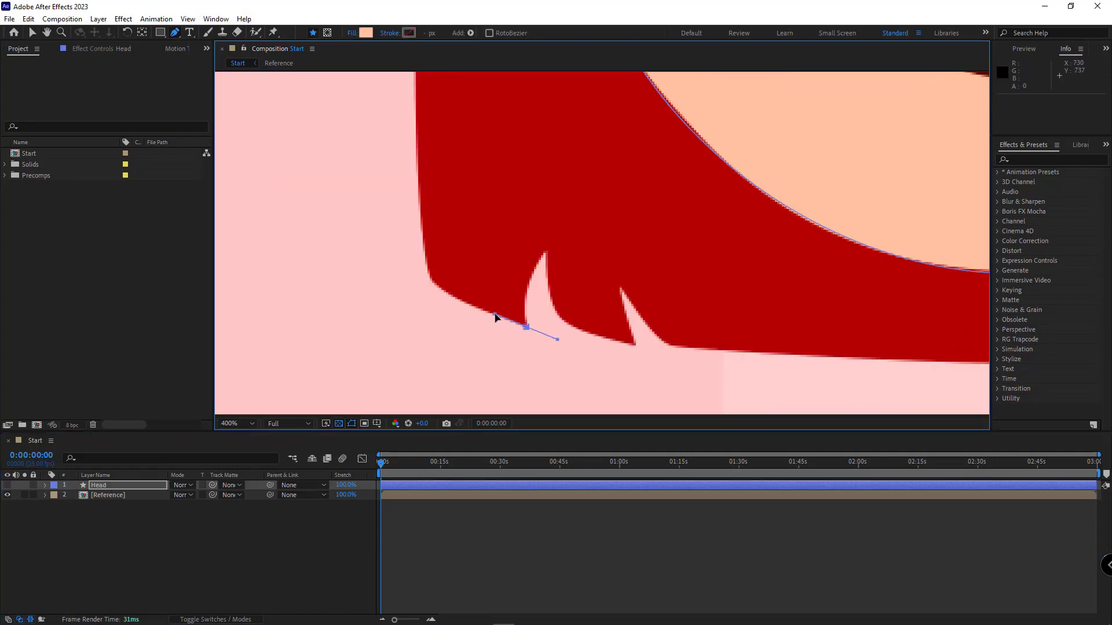
left_click_drag(432, 280, 421, 256)
left_click_drag(461, 87, 449, 298)
scroll(449, 298, "down", 1)
left_click_drag(440, 170, 386, 409)
Continue the hair outline over the top of the head, including the notch at the parting, and onto the right side.
left_click_drag(588, 240, 766, 231)
left_click_drag(650, 267, 658, 267)
left_click_drag(766, 231, 538, 234)
left_click_drag(649, 386, 623, 204)
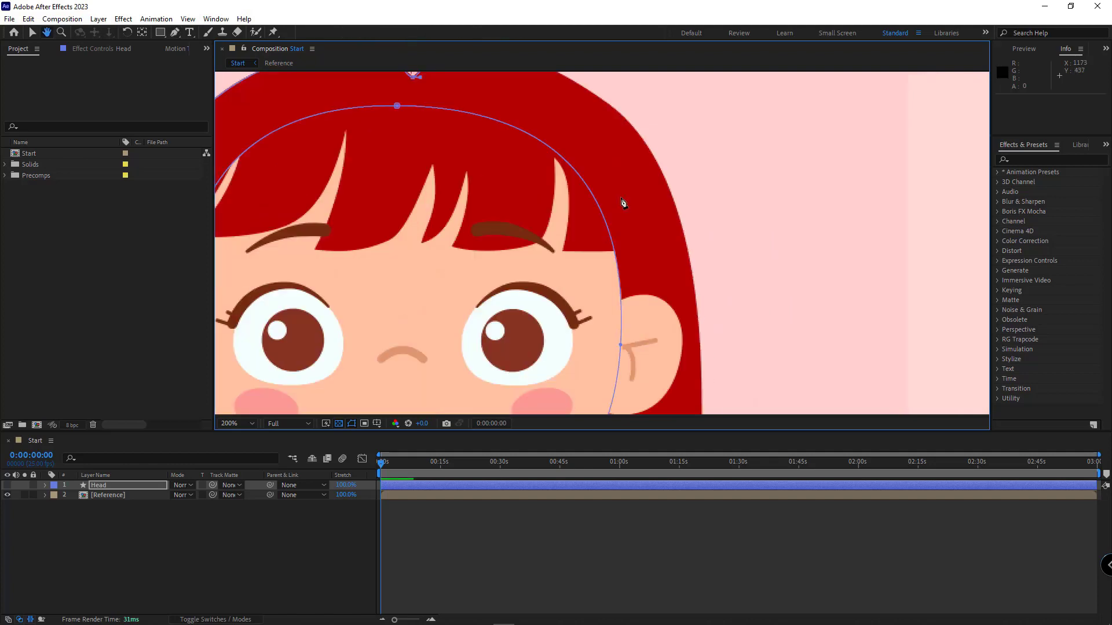
left_click_drag(689, 253, 707, 397)
Trace the hair's lower-right corner and the two pointed gaps at the right end of its bottom edge.
scroll(651, 318, "down", 3)
scroll(650, 318, "up", 3)
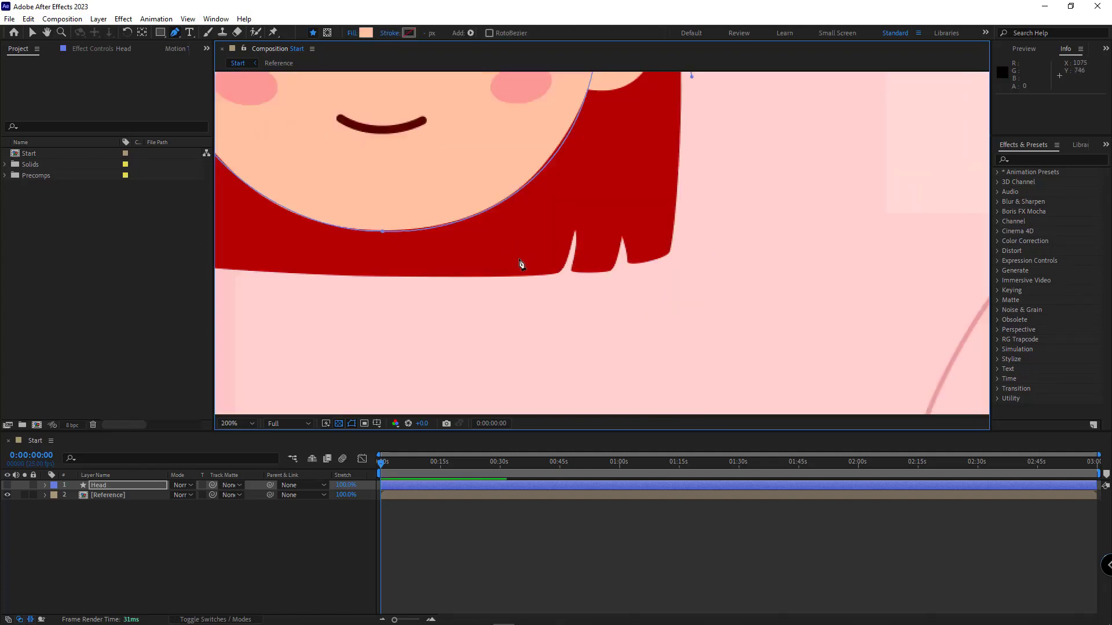
scroll(660, 262, "up", 2)
left_click_drag(615, 318, 598, 277)
left_click(601, 266)
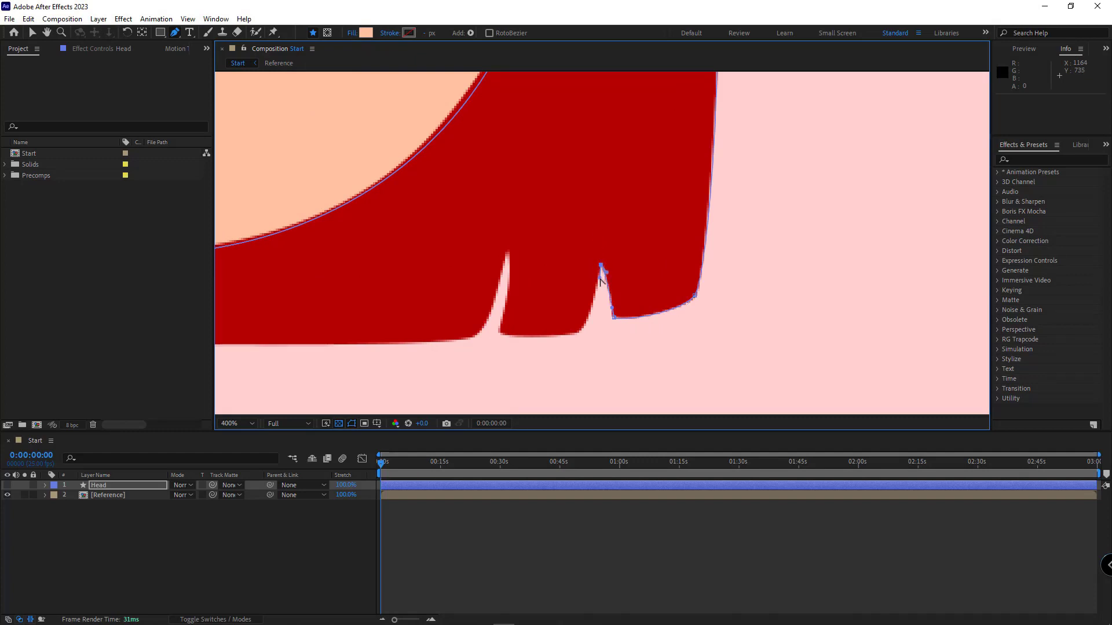
left_click_drag(580, 331, 490, 327)
left_click(505, 241)
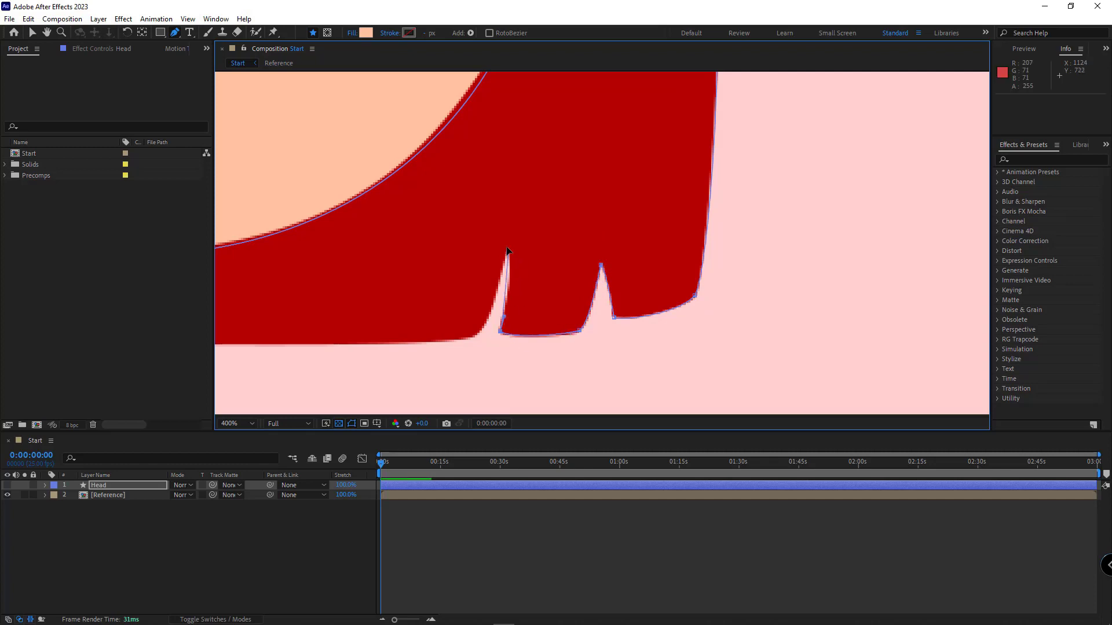
left_click_drag(505, 241, 502, 262)
left_click_drag(473, 335, 454, 343)
Trace the hair's bottom edge and the two pointed gaps at its left end, closing the outline at its starting point.
left_click_drag(410, 298, 774, 251)
left_click_drag(495, 269, 779, 288)
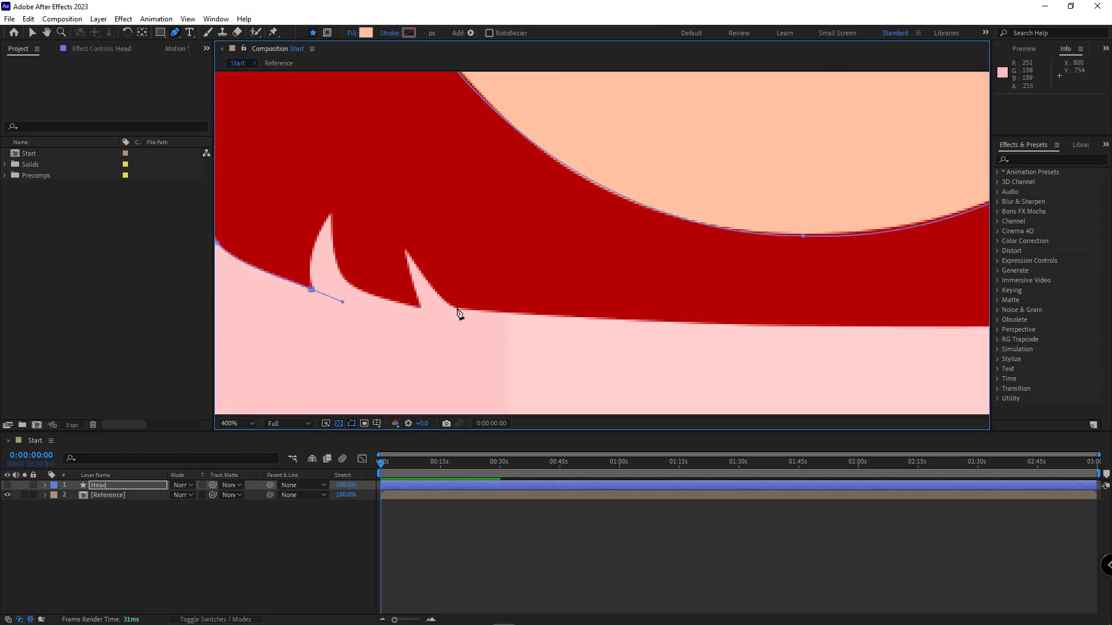
left_click_drag(456, 308, 331, 268)
left_click(407, 252)
mouse_move(330, 215)
left_mouse_down()
mouse_move(330, 193)
mouse_move(319, 228)
left_mouse_up()
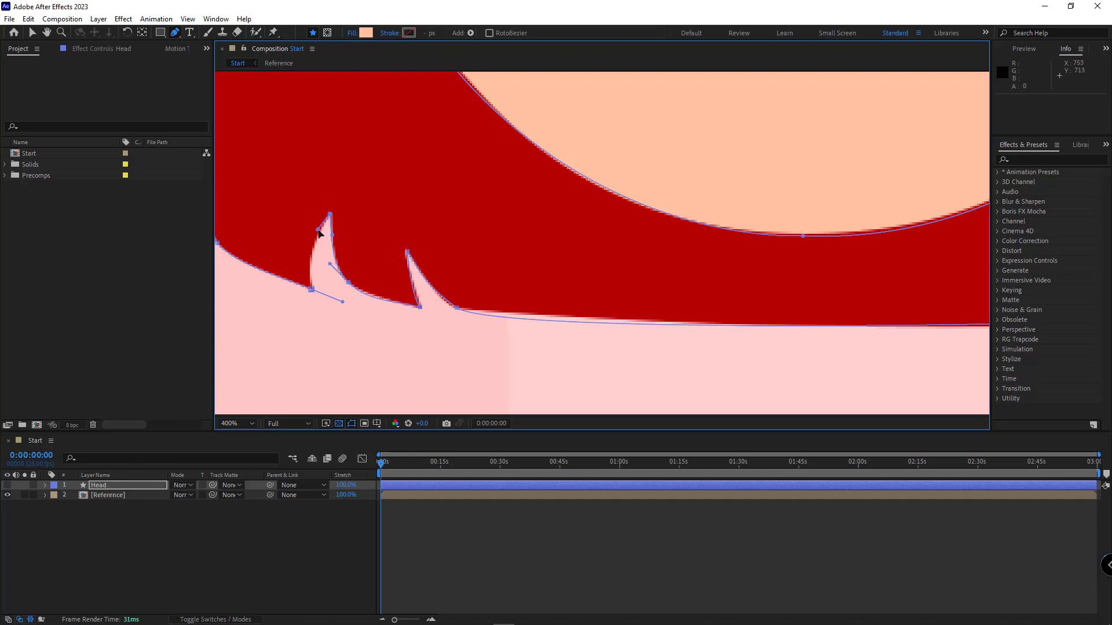
left_click(310, 289)
scroll(501, 323, "down", 4)
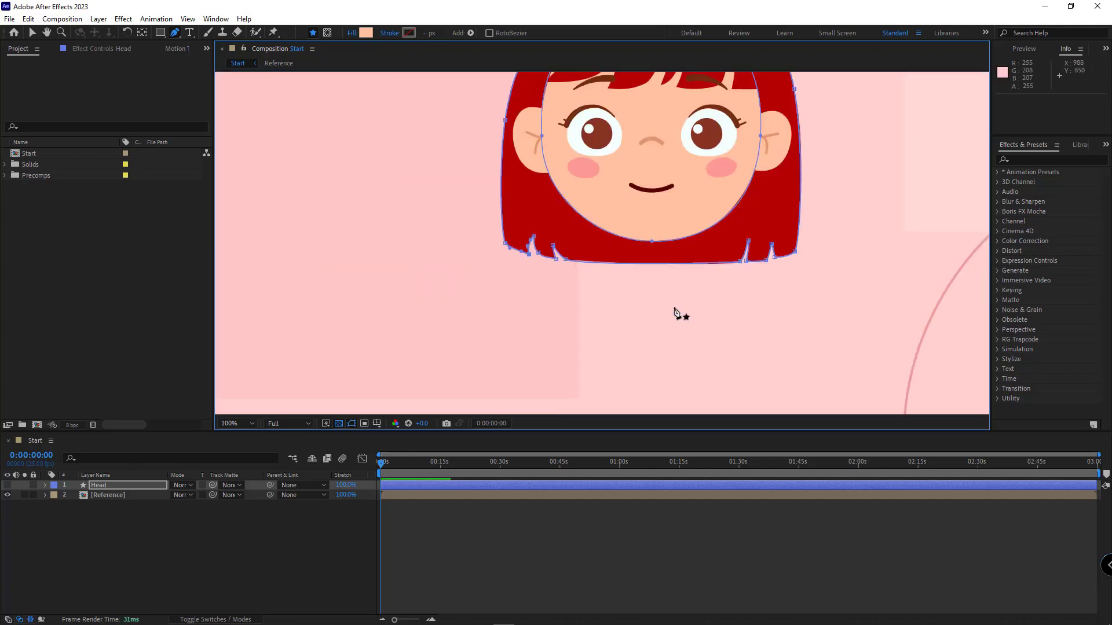
scroll(509, 261, "up", 3)
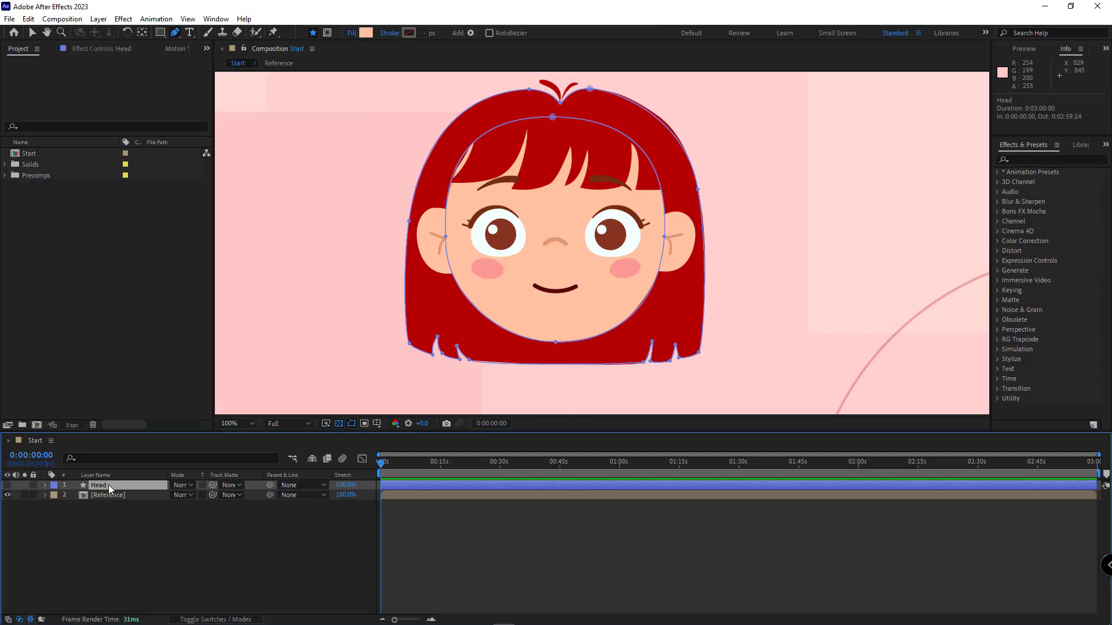
Duplicate the Head layer and delete the hair path, Shape 2, from the original layer.
left_click(45, 486)
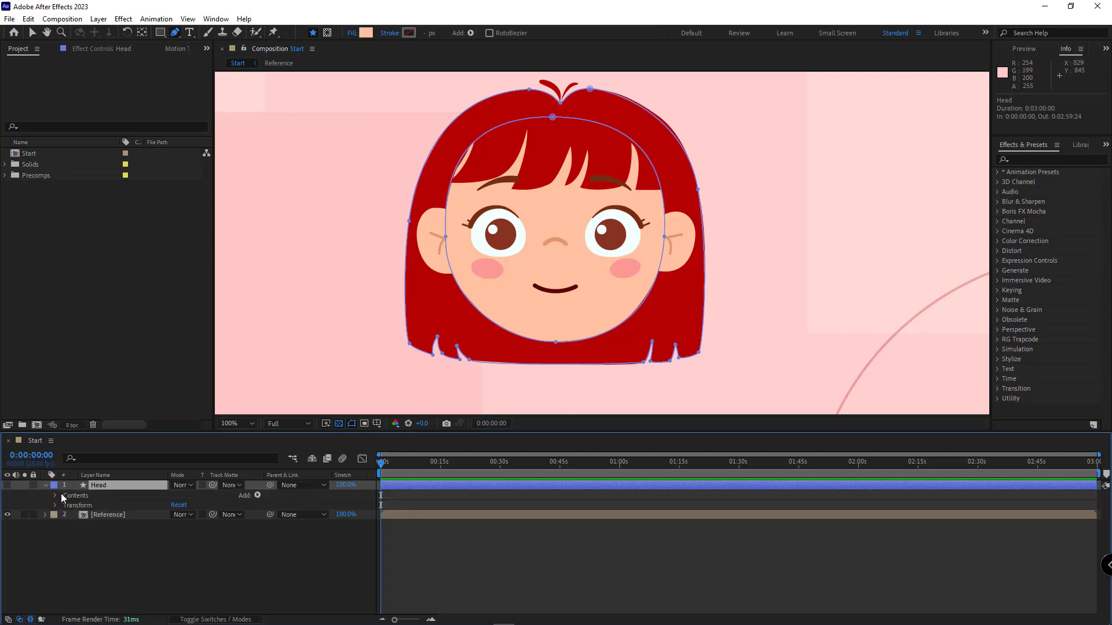
left_click(55, 495)
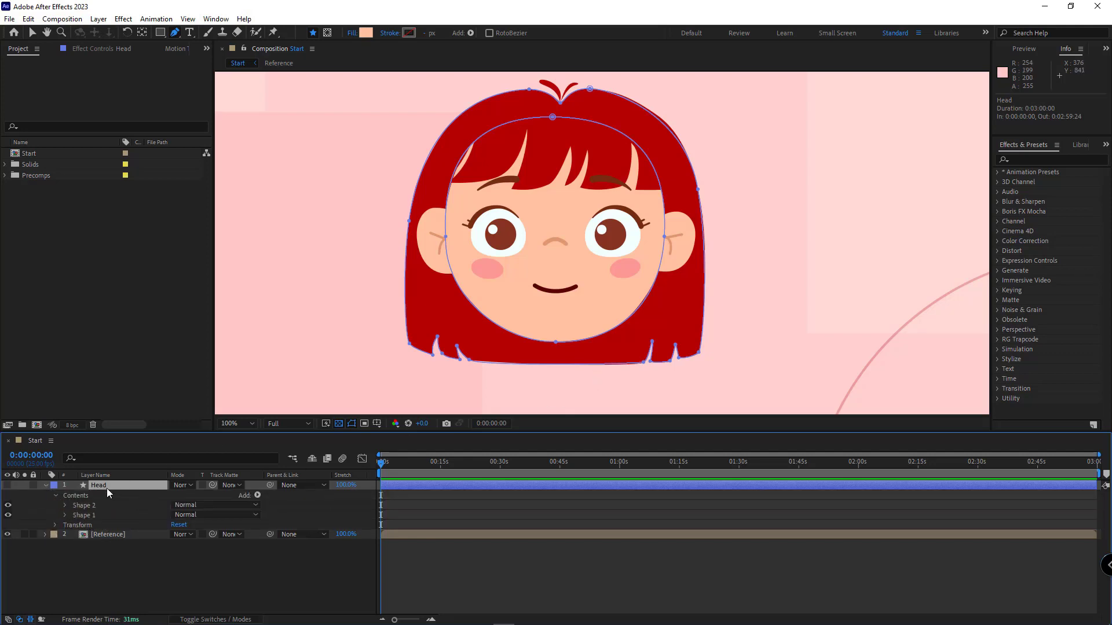
key("ctrl+d")
left_click(96, 515)
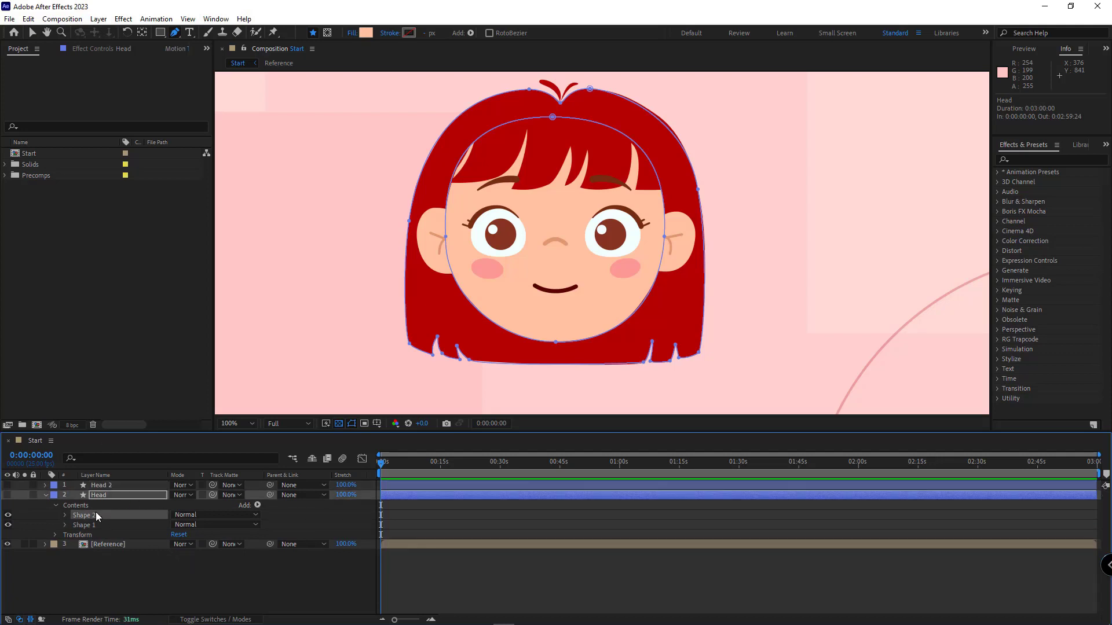
key("Delete")
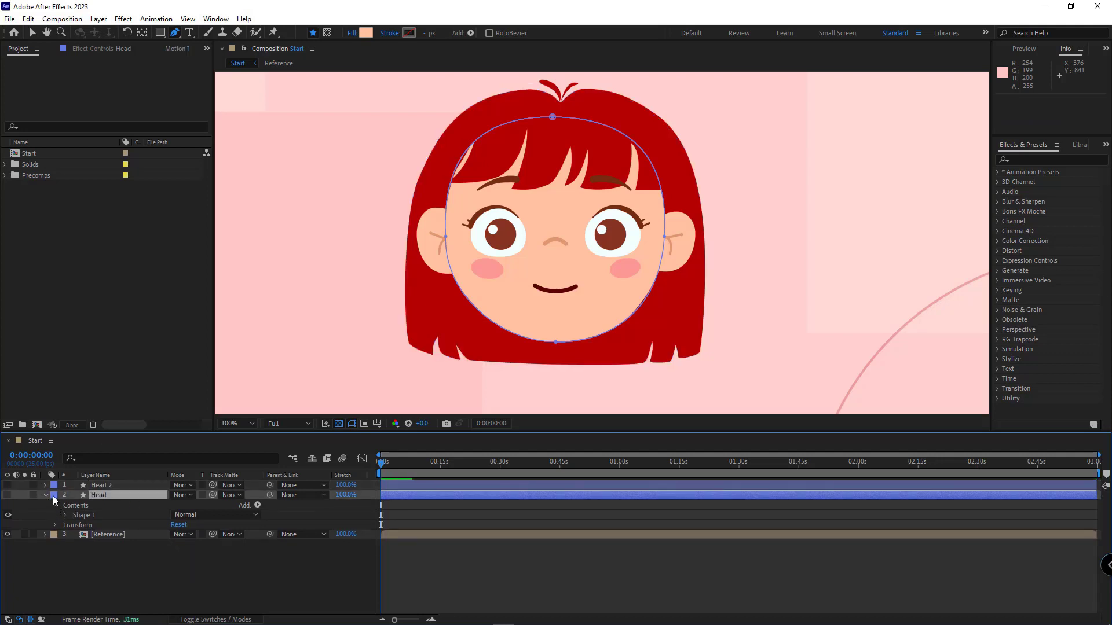
Delete the face path, Shape 1, from the Head 2 layer and briefly show the layer to check it.
left_click(47, 495)
left_click(69, 488)
left_click(45, 487)
left_click(56, 495)
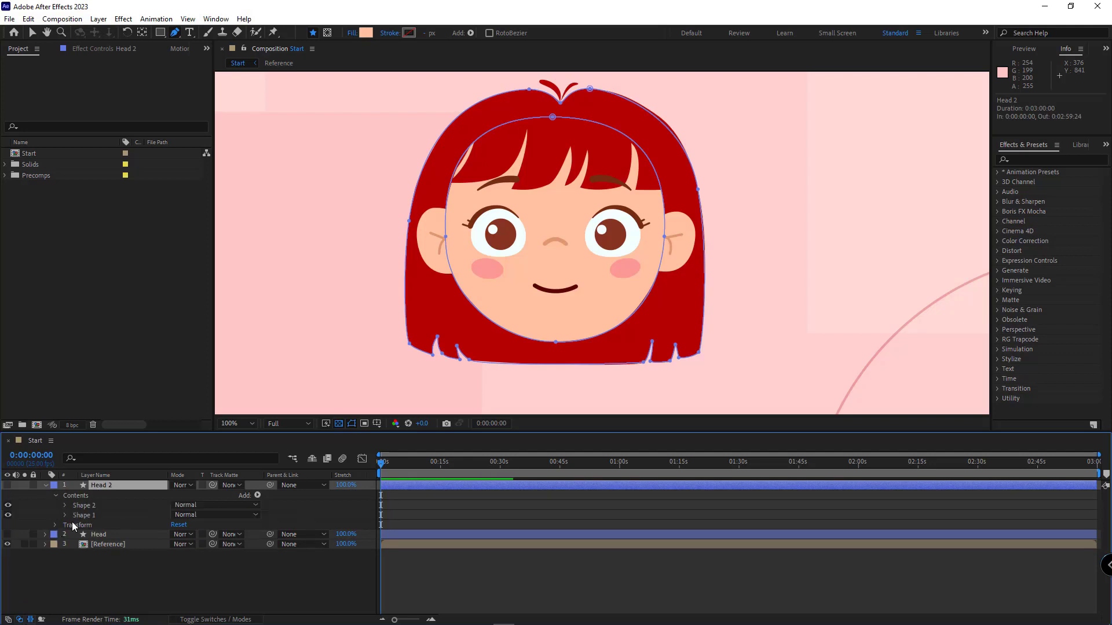
left_click(87, 514)
key("Delete")
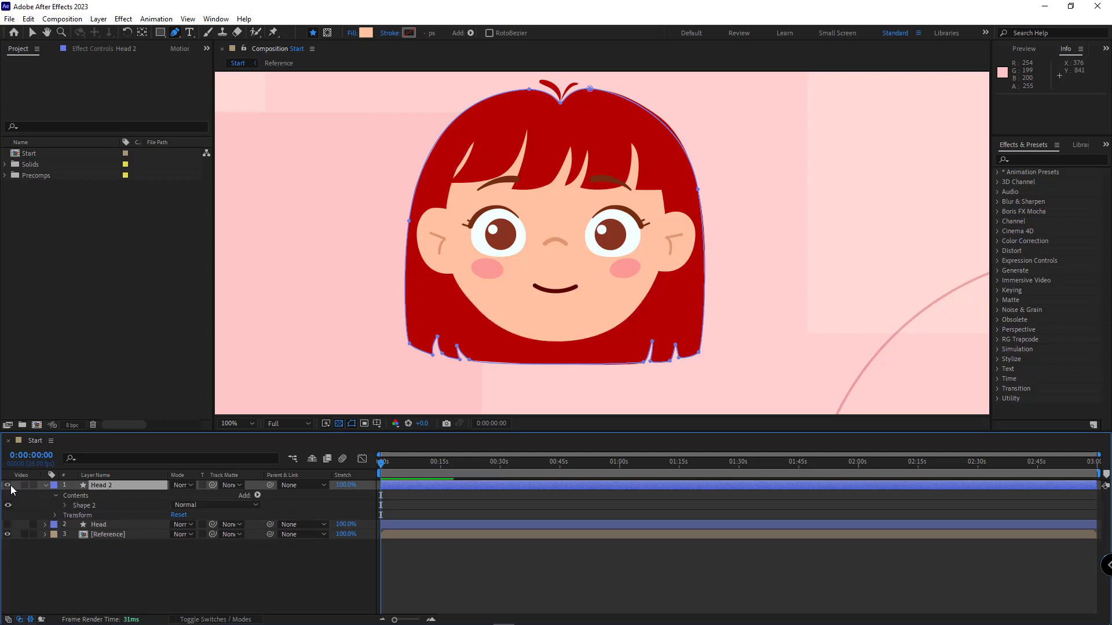
left_click(10, 485)
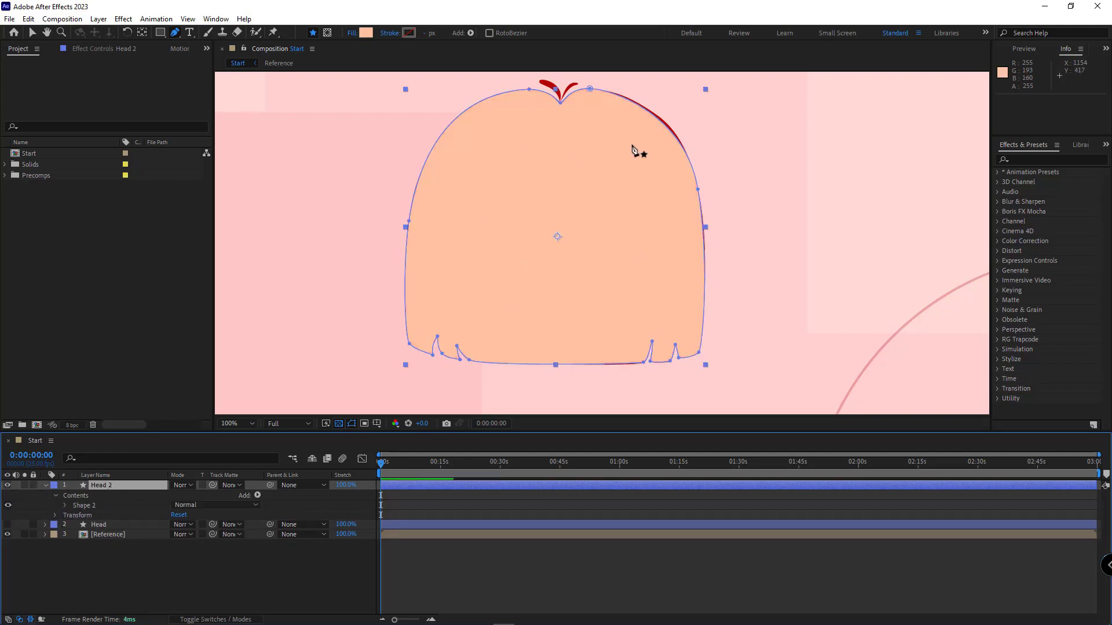
left_click(7, 485)
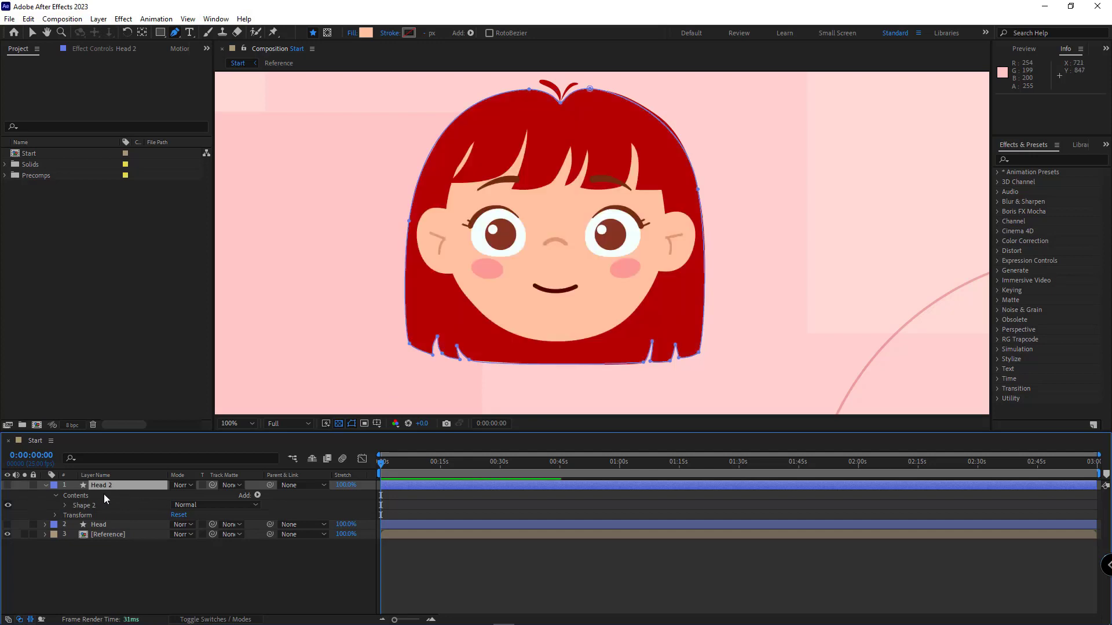
Rename the Head 2 layer as Back Hair.
key("Return")
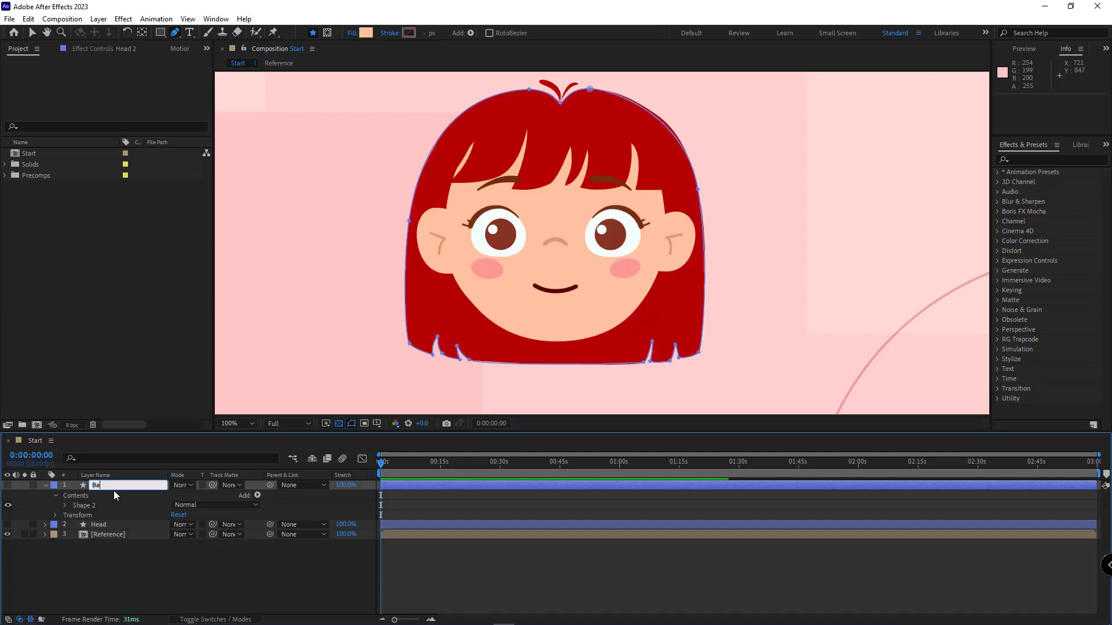
type("Back Hair")
left_click(131, 552)
Set the Back Hair layer's fill to the dark red B50001 sampled from the reference hair.
left_click(123, 485)
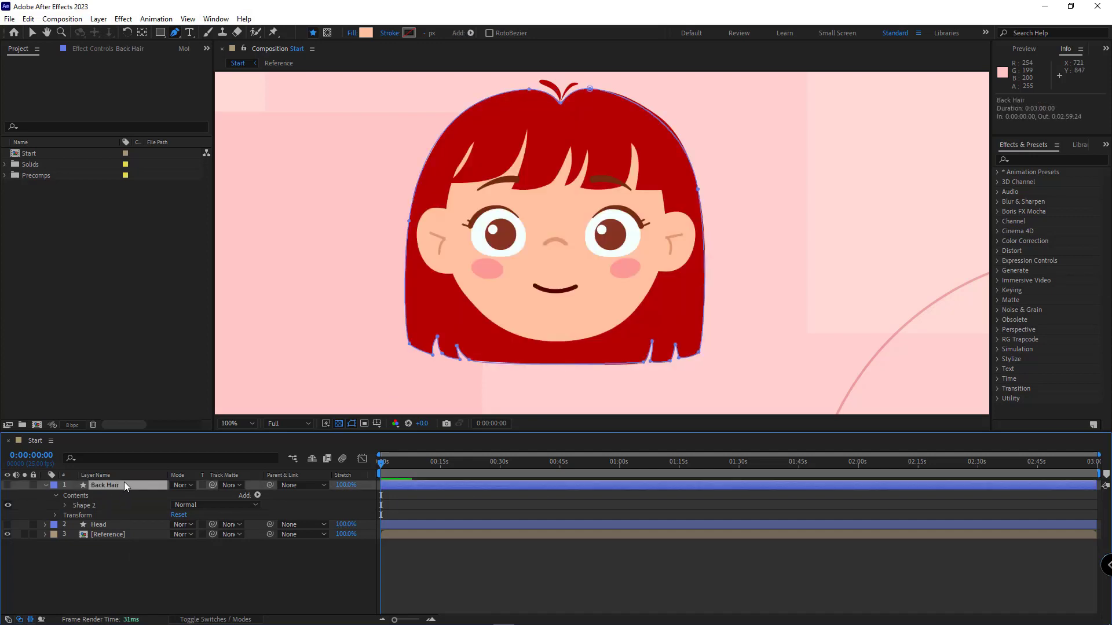
left_click(370, 32)
left_click(287, 303)
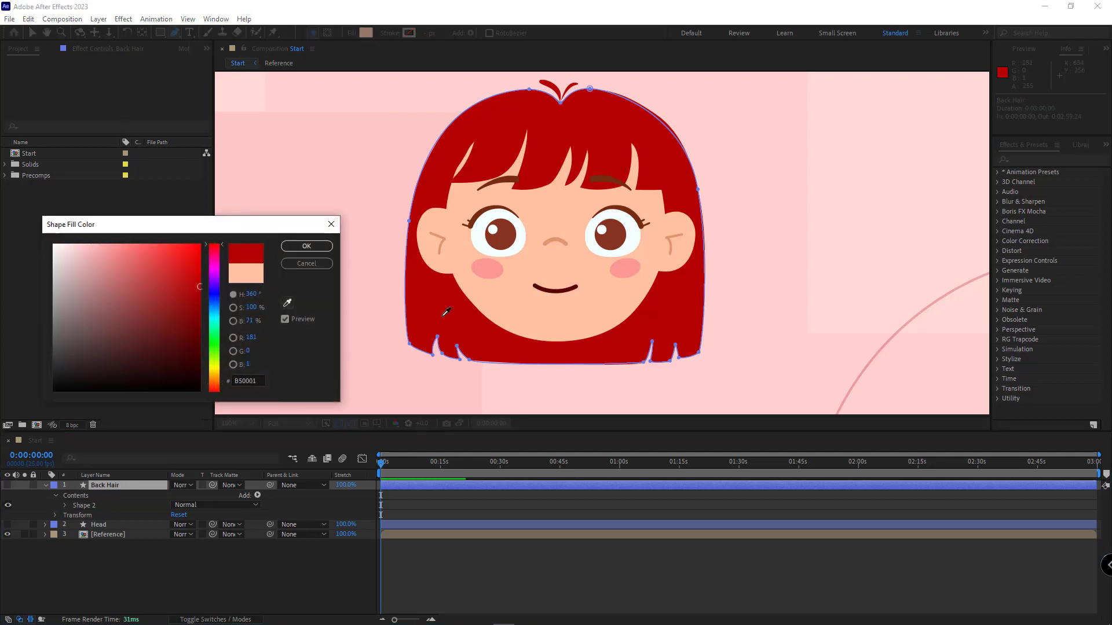
left_click(443, 315)
left_click(307, 247)
left_click(45, 485)
left_click(243, 556)
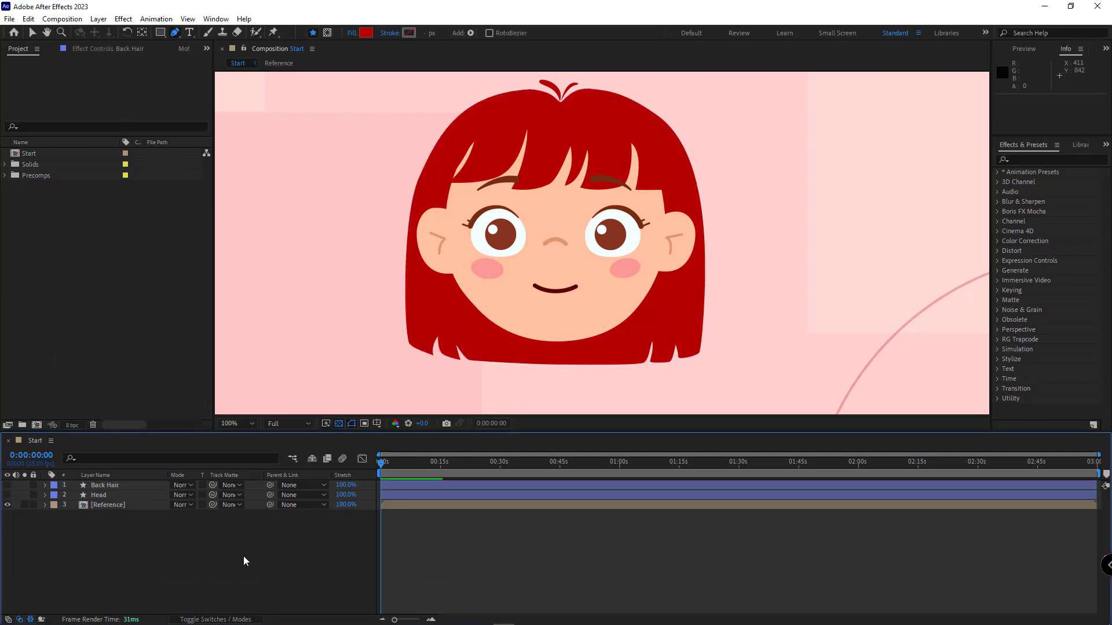
Start a new shape layer path at the fringe's lower-right end and trace up to the tip of the rightmost gap.
left_click_drag(599, 232, 586, 279)
scroll(585, 279, "up", 1)
left_click_drag(759, 232, 807, 328)
scroll(729, 256, "up", 1)
left_click_drag(730, 255, 717, 274)
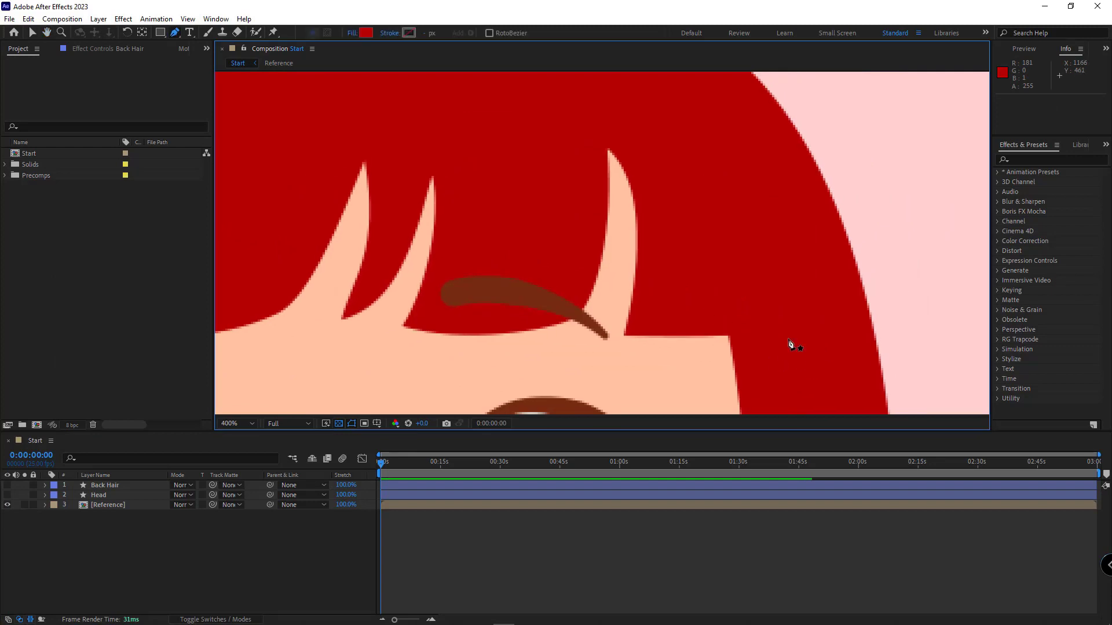
left_click(793, 333)
left_click(626, 335)
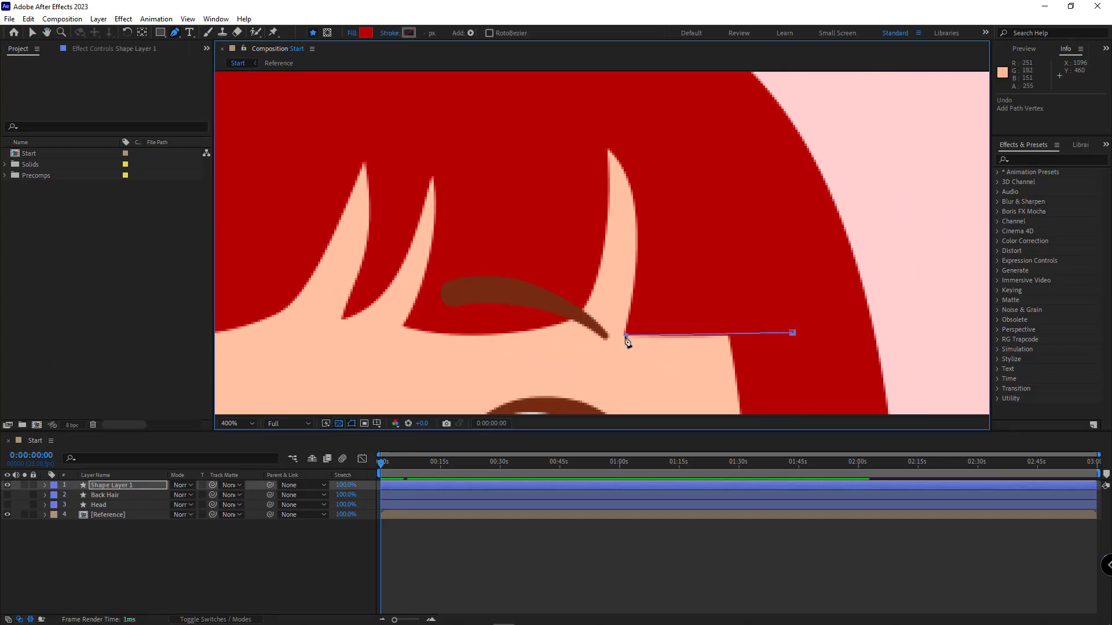
left_click_drag(626, 334, 632, 313)
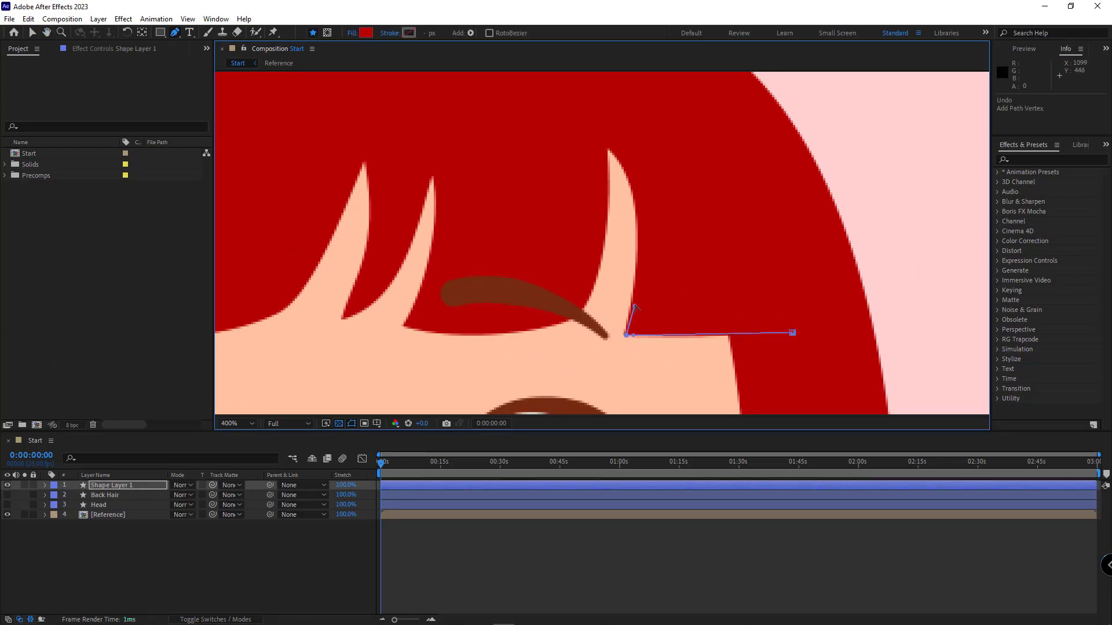
left_click_drag(608, 148, 556, 198)
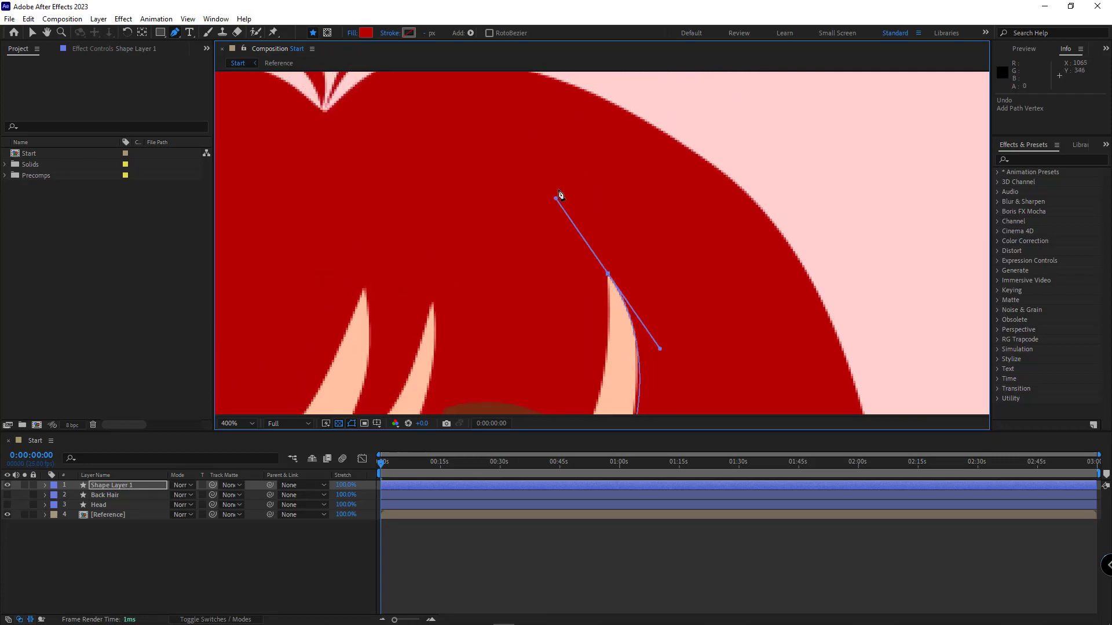
Set the new fringe shape's fill to None.
left_click(352, 32)
left_click(496, 286)
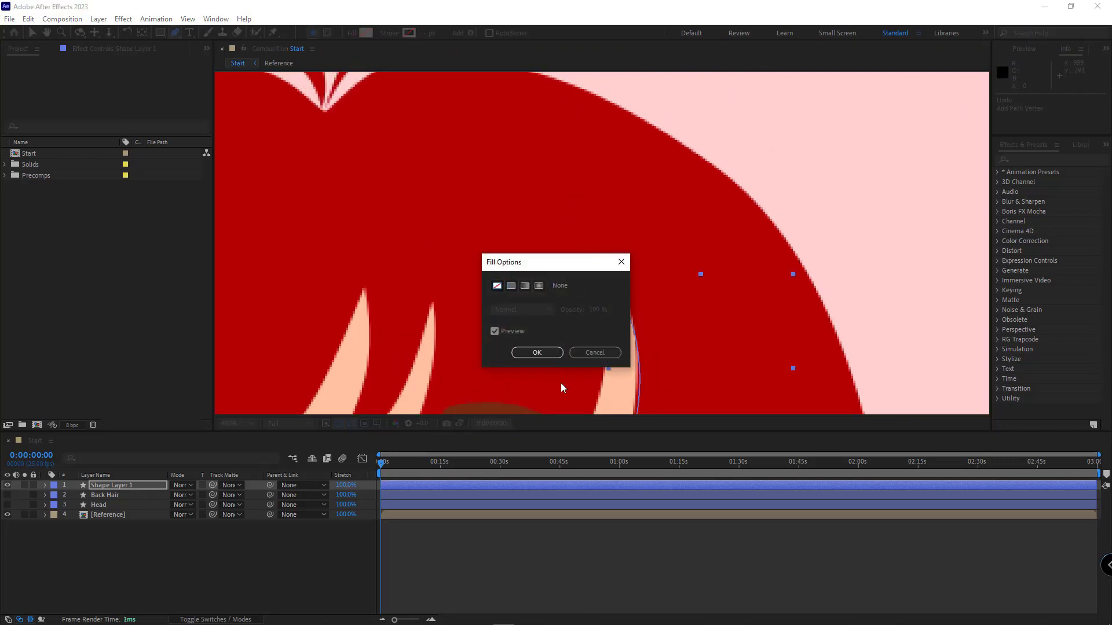
left_click(536, 353)
Trace the left side of the fringe's rightmost gap down to the bottom edge, undoing and redoing the first curve.
left_click_drag(692, 316, 709, 234)
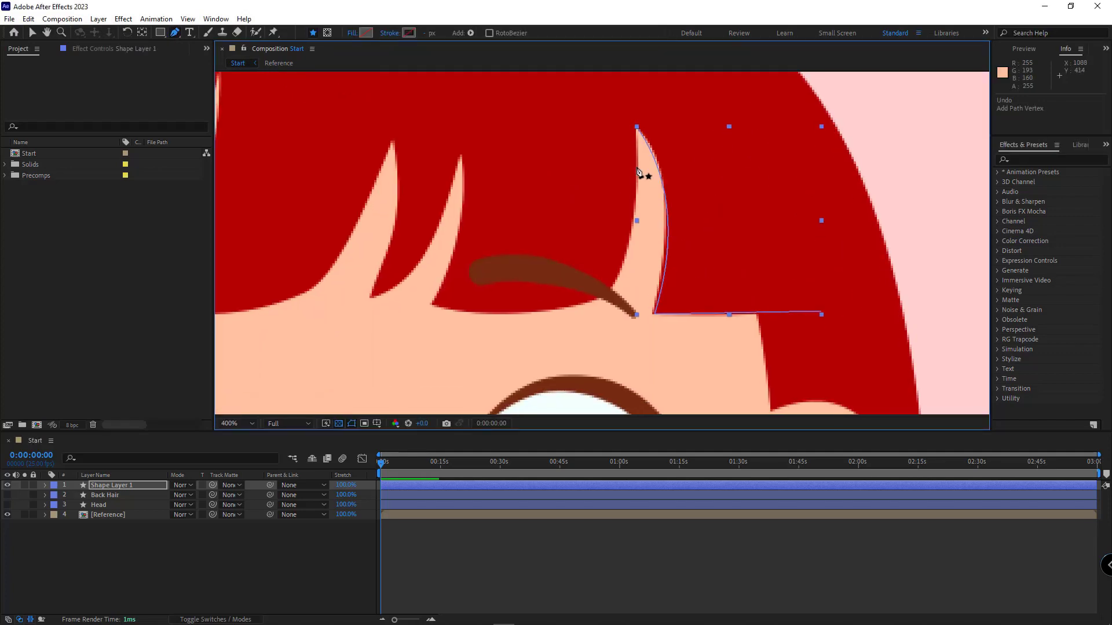
left_click(636, 127)
left_click_drag(605, 296, 566, 313)
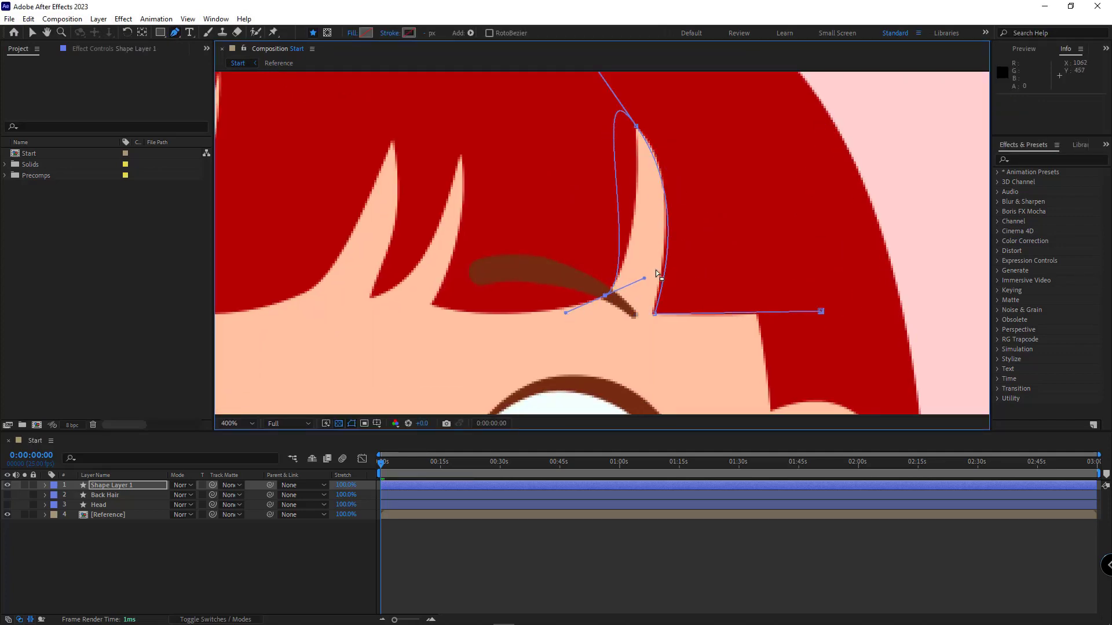
key("ctrl+z")
left_click_drag(656, 270, 663, 343)
left_click_drag(591, 125, 643, 254)
left_click_drag(612, 370, 582, 385)
Continue the fringe outline along the bottom edge and around the two neighbouring pointed gaps in the middle.
left_click_drag(439, 378, 468, 327)
left_click_drag(468, 229, 456, 265)
left_click_drag(378, 372, 397, 341)
left_click_drag(401, 217, 524, 221)
left_click_drag(458, 333, 402, 365)
left_click_drag(457, 332, 445, 337)
Trace the tall gap above the left eyebrow and the fringe's bottom edge to its left end.
left_click_drag(306, 359, 510, 327)
left_click_drag(550, 126, 542, 265)
left_click_drag(591, 293, 568, 331)
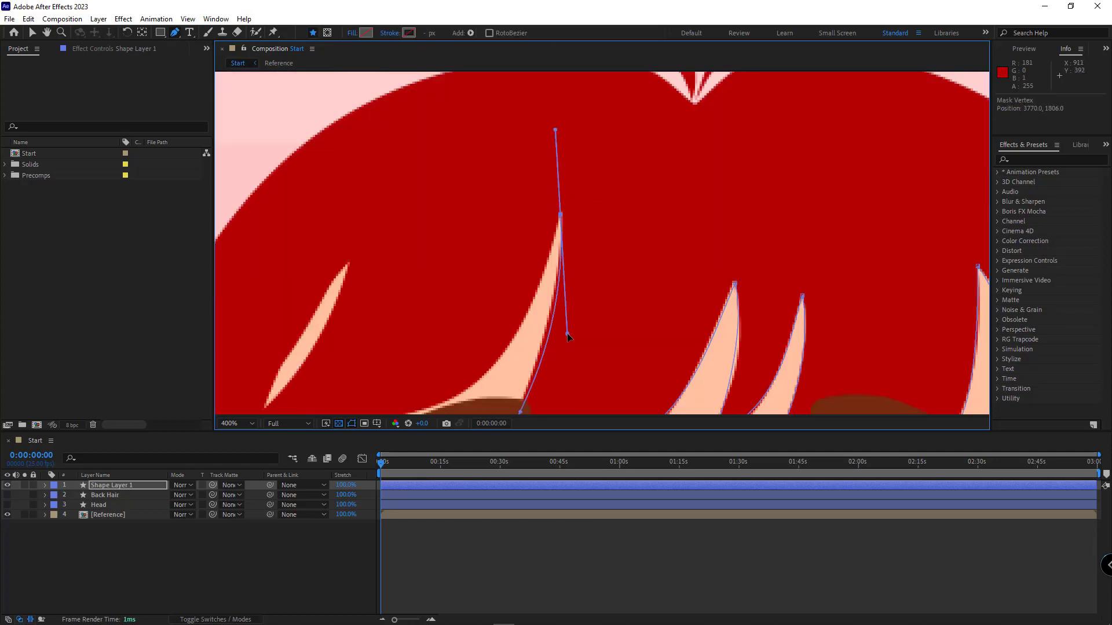
left_click_drag(555, 130, 533, 297)
left_click_drag(429, 408, 574, 301)
left_click_drag(442, 308, 383, 311)
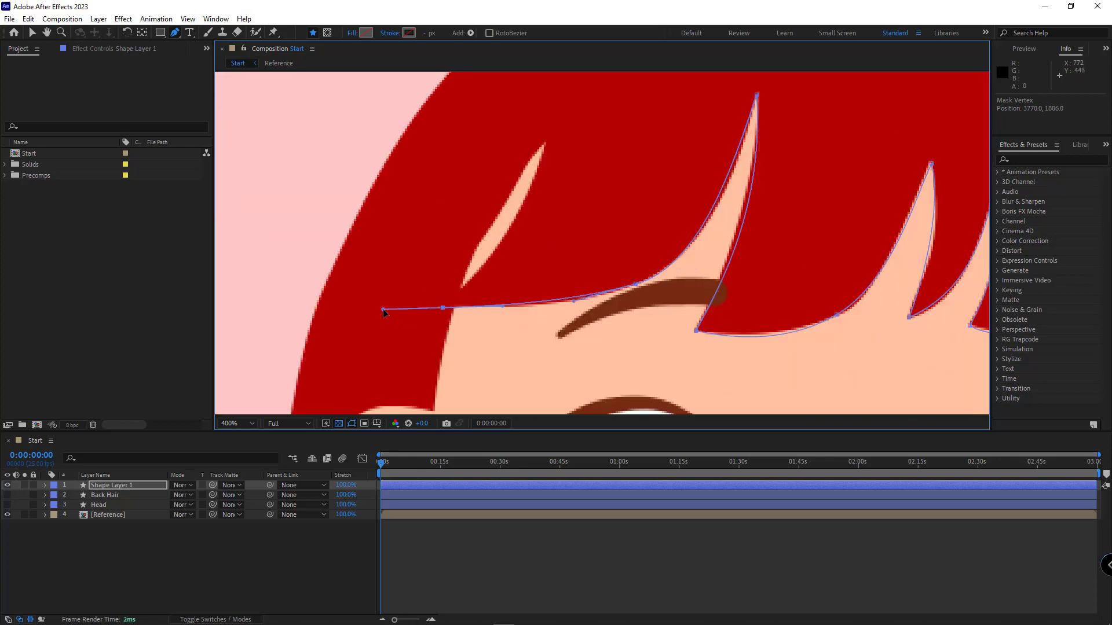
Trace both sides of the narrow leftmost gap and the lower-left end of the fringe.
left_click_drag(546, 145, 560, 110)
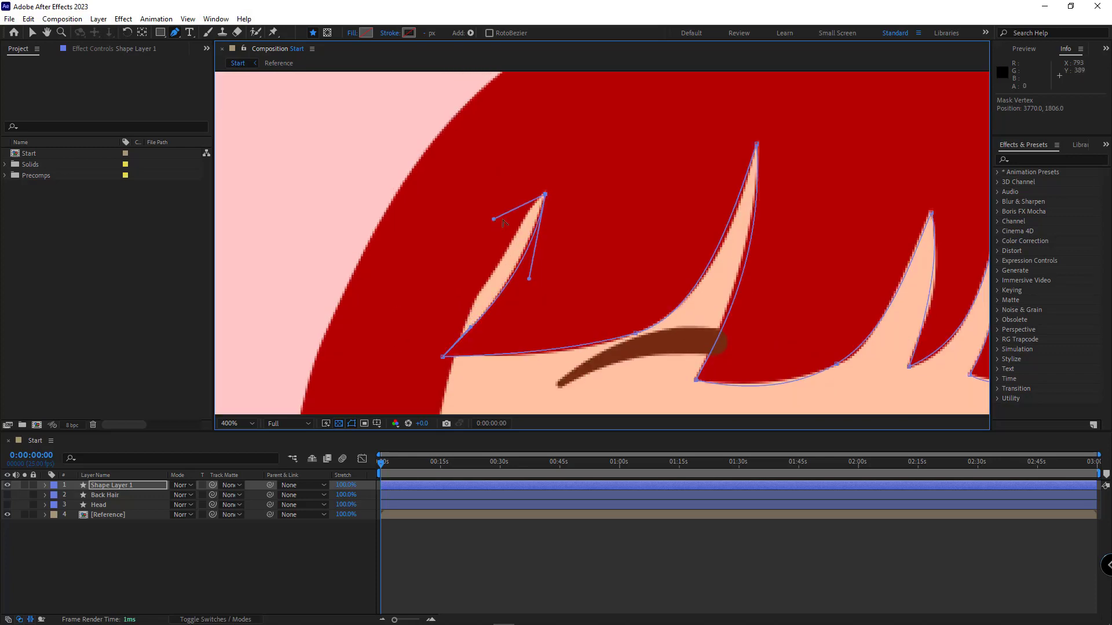
left_click_drag(457, 315, 402, 340)
left_click(359, 319)
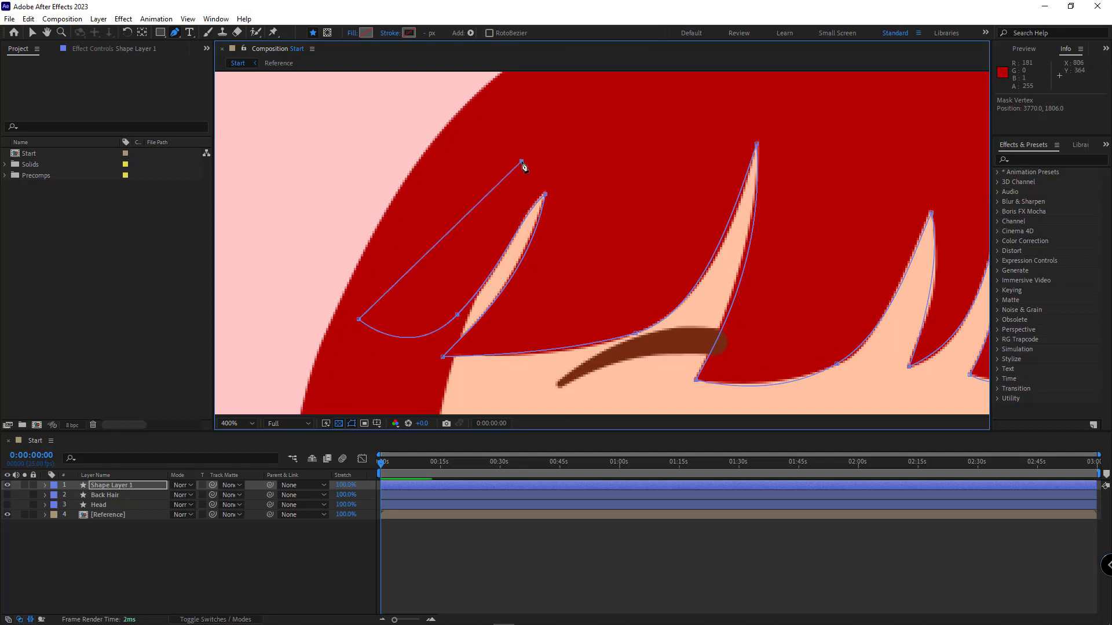
Trace the top of the fringe across the hair and down the right side, closing the outline at its starting point.
left_click(496, 132)
left_click_drag(495, 132, 586, 116)
scroll(585, 159, "down", 1)
left_click_drag(748, 184, 648, 205)
mouse_move(750, 253)
left_mouse_down()
mouse_move(694, 216)
mouse_move(737, 242)
left_mouse_up()
left_click(759, 325)
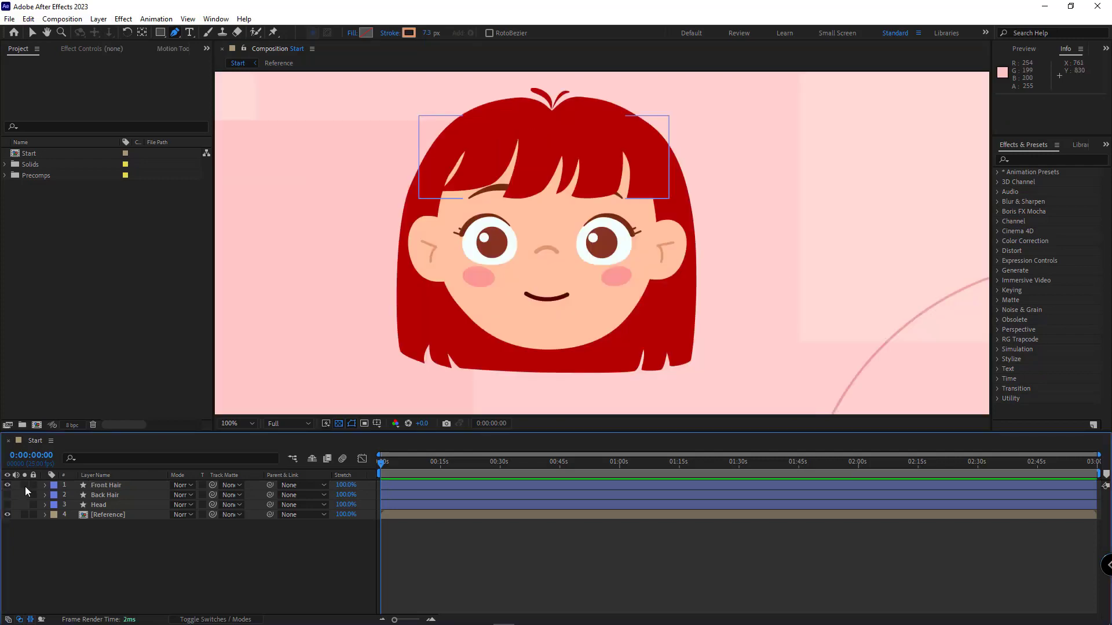
Check the Front Hair layer in isolation and move the Head layer above Back Hair.
left_click(25, 485)
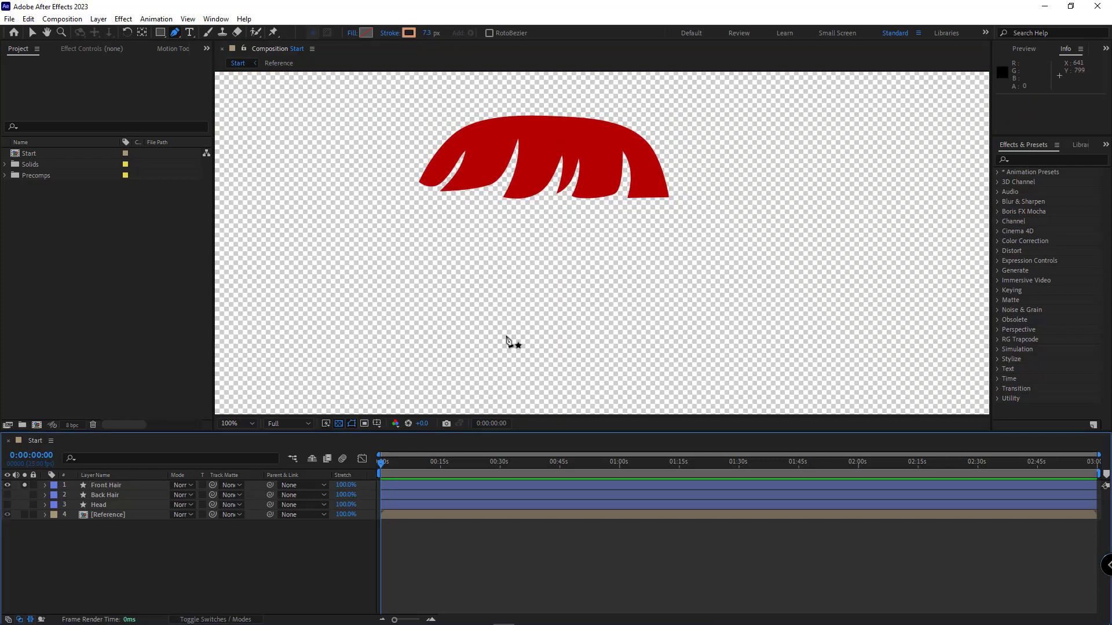
left_click(24, 485)
left_click(24, 505)
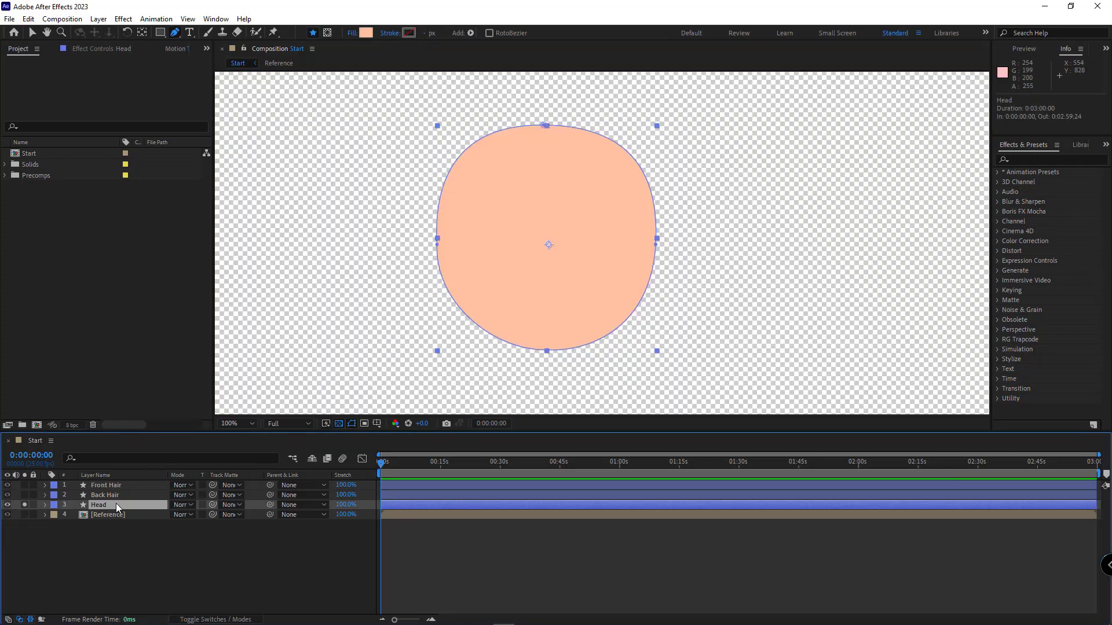
left_click_drag(116, 503, 94, 499)
left_click(25, 495)
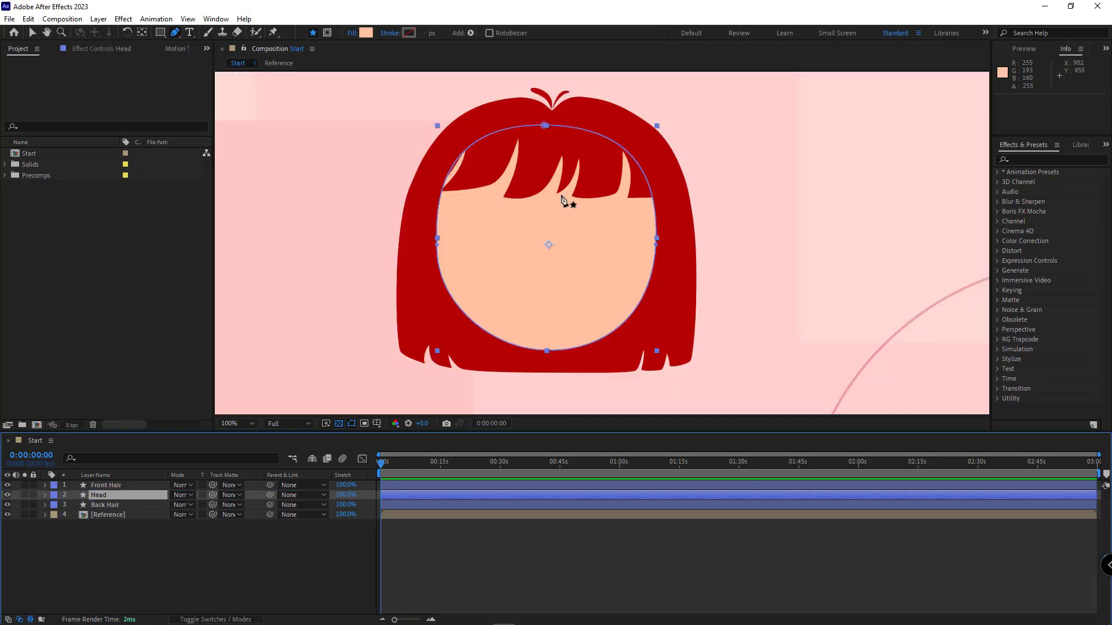
Copy Shape 1 from the Head layer and paste it into the contents of the Front Hair layer, viewed in isolation.
key("v")
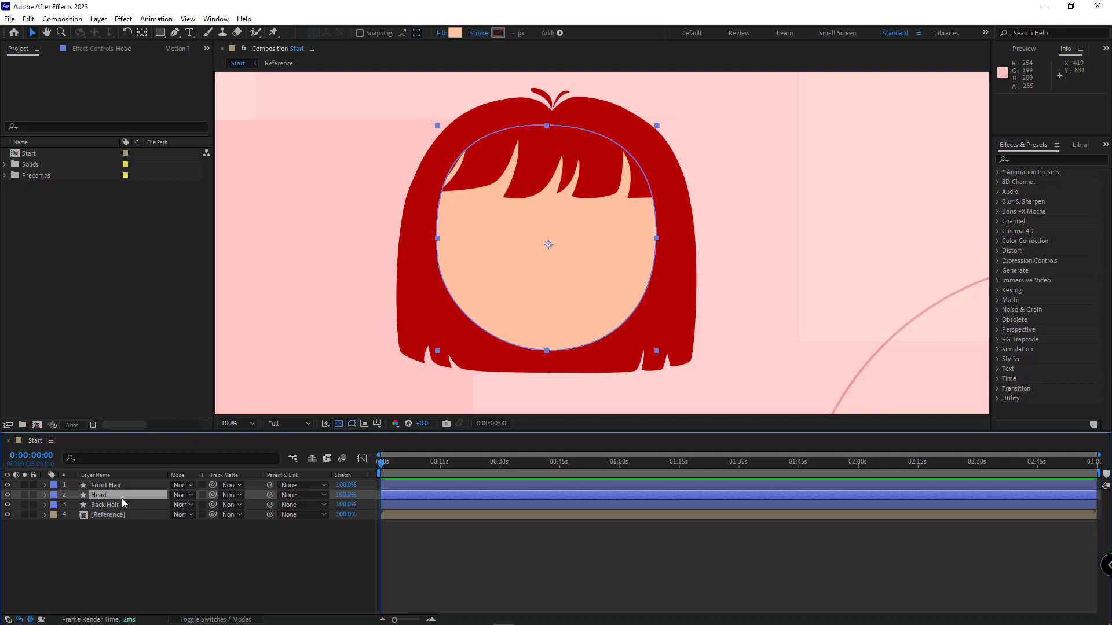
left_click(44, 495)
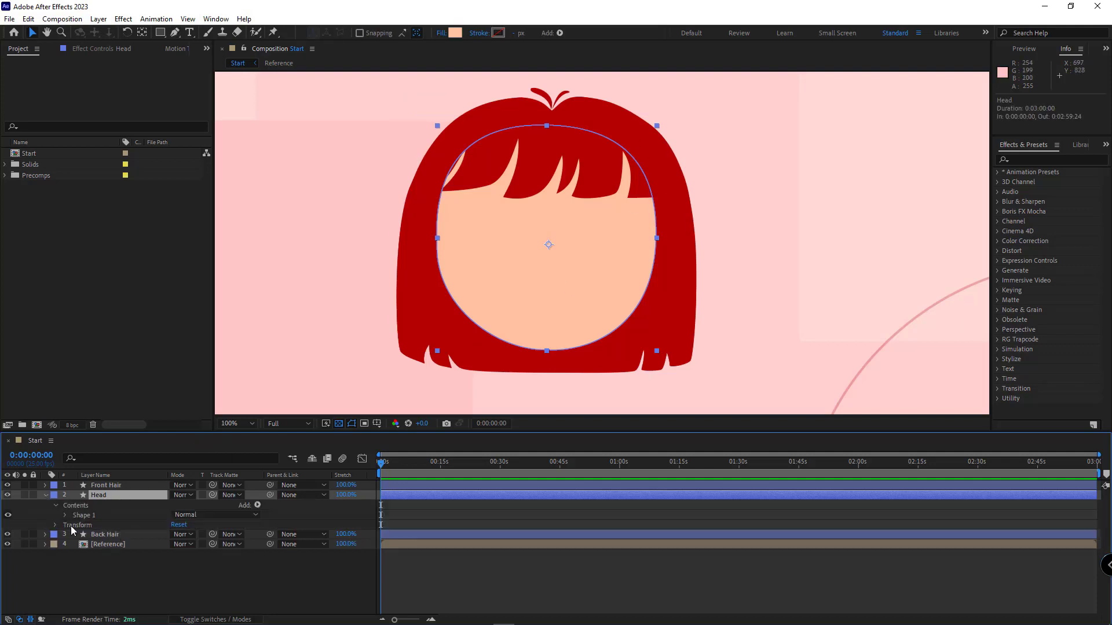
left_click(65, 517)
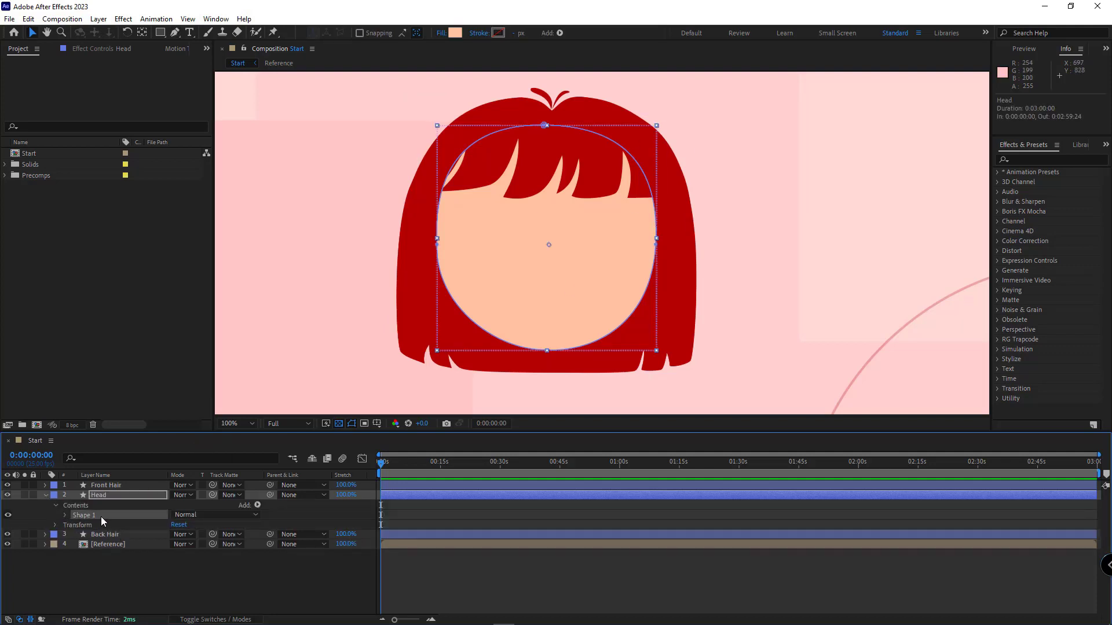
left_click(46, 495)
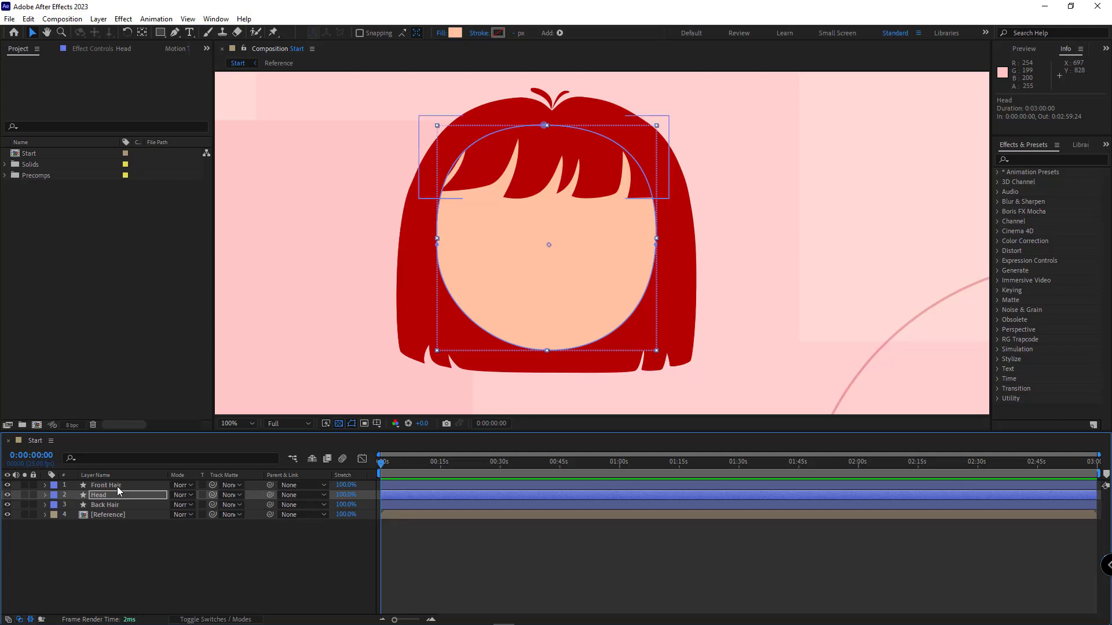
left_click(117, 486)
left_click(24, 485)
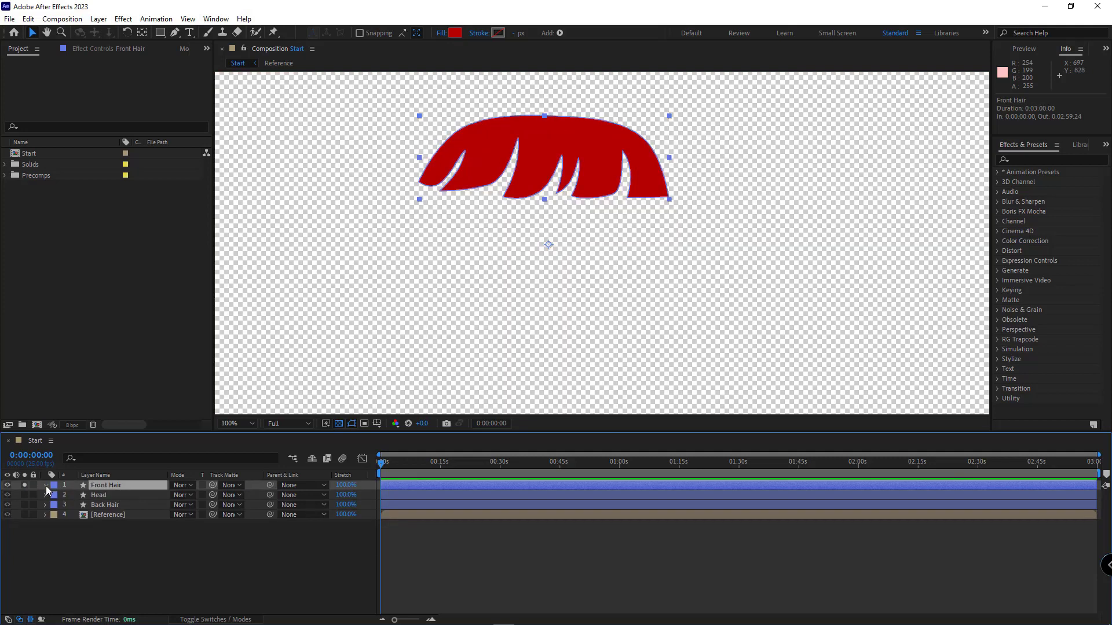
left_click(46, 485)
left_click(55, 496)
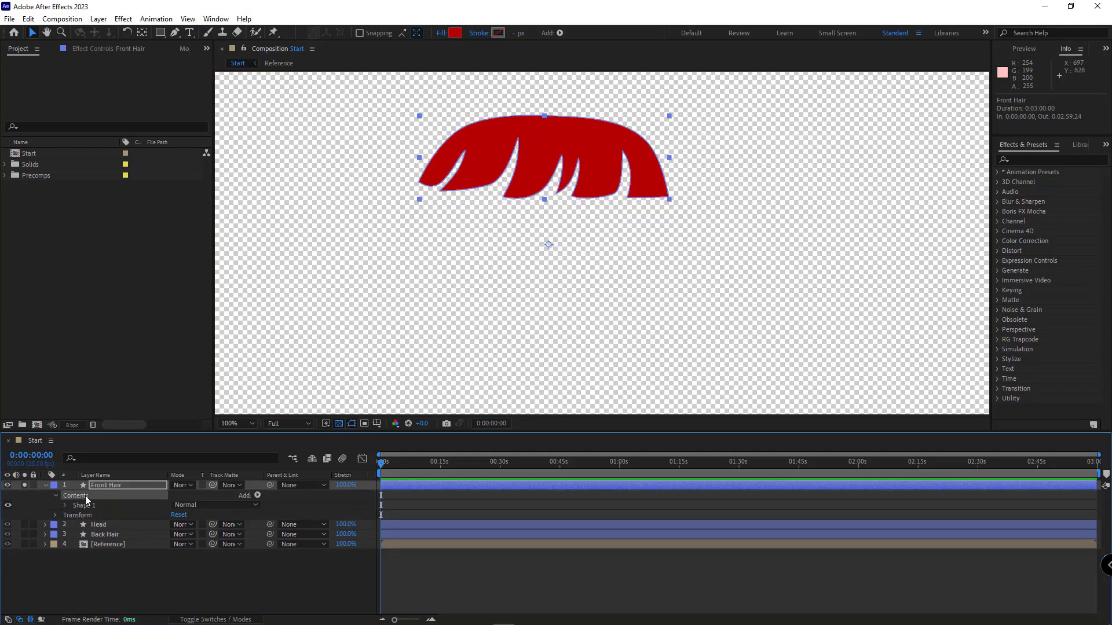
key("ctrl+v")
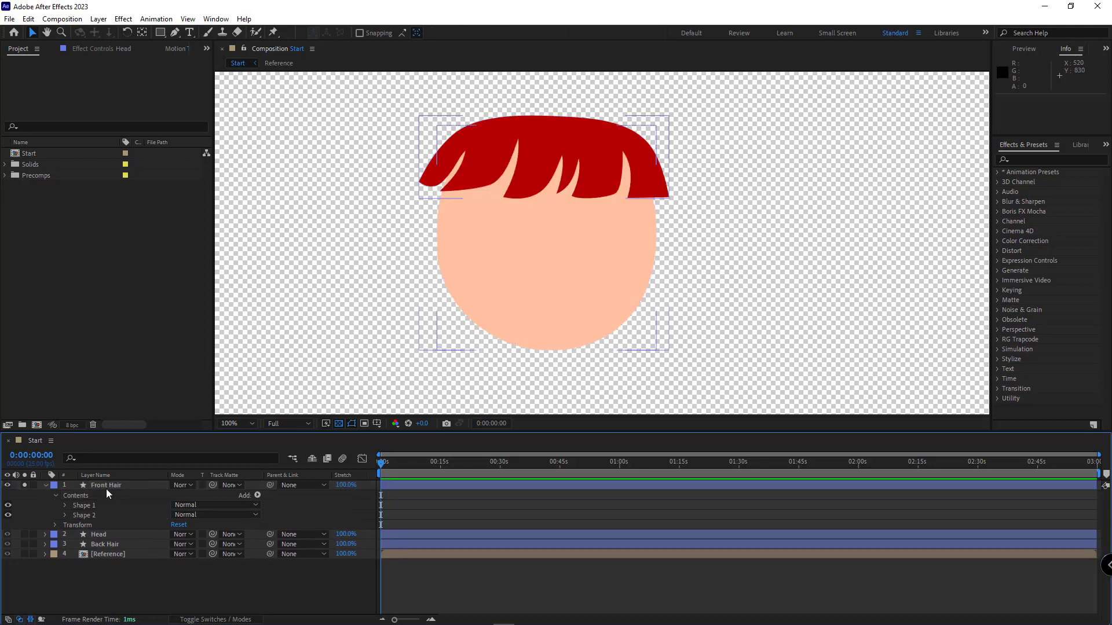
Add Merge Paths to the Front Hair layer's contents and delete the Stroke 1 that comes with it.
left_click(91, 497)
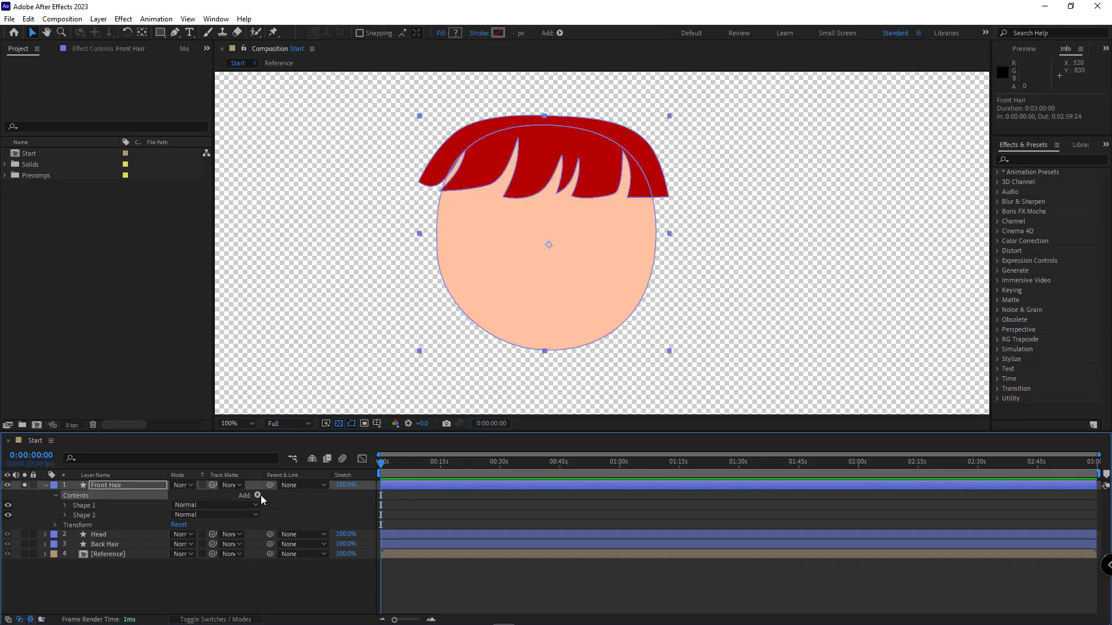
left_click(257, 495)
left_click(301, 368)
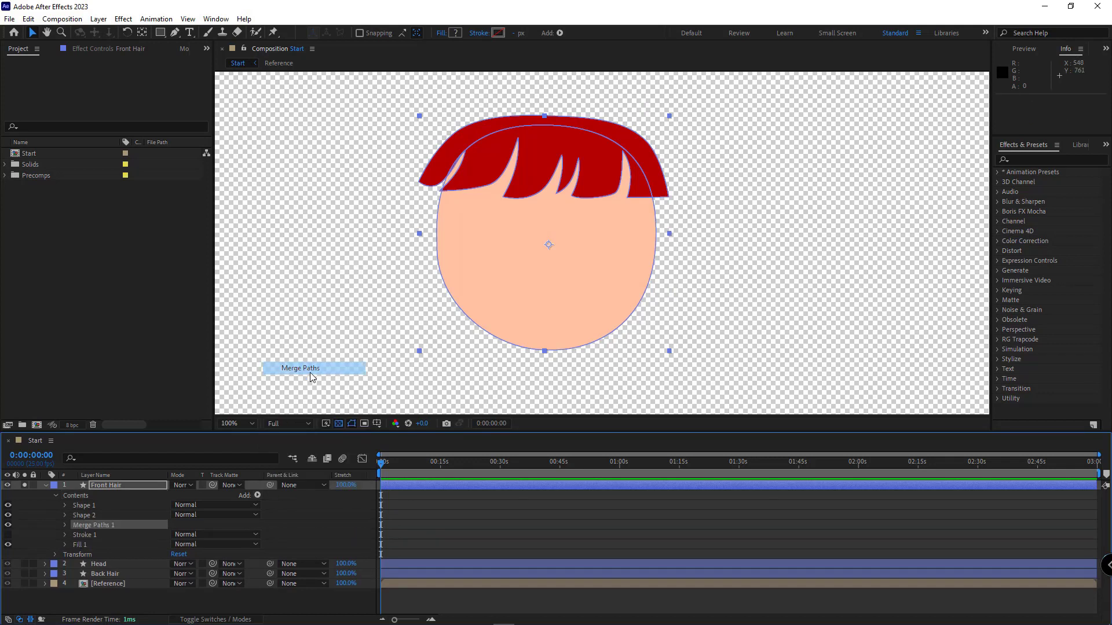
left_click(95, 536)
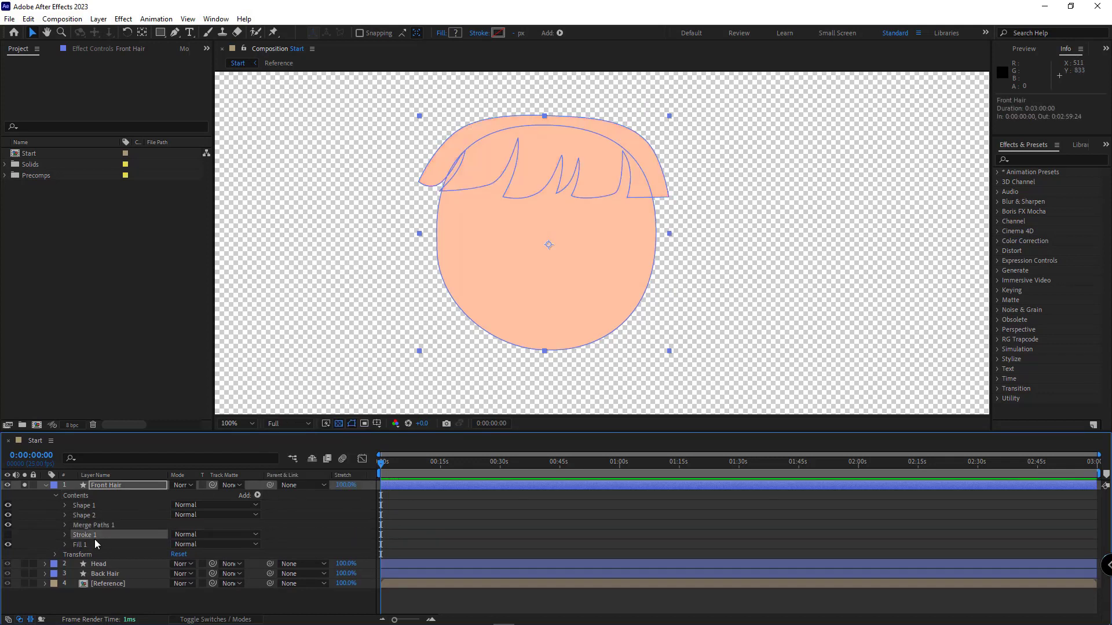
key("Delete")
Set the mode of Merge Paths 1 in the Front Hair layer to Intersect.
left_click(73, 525)
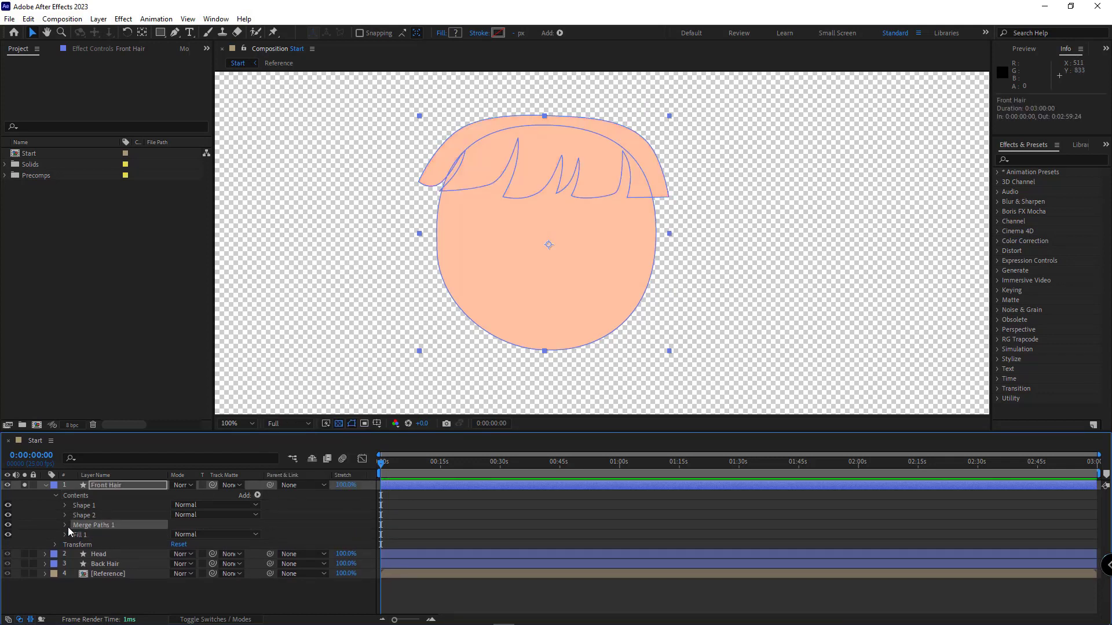
left_click(66, 526)
left_click(210, 536)
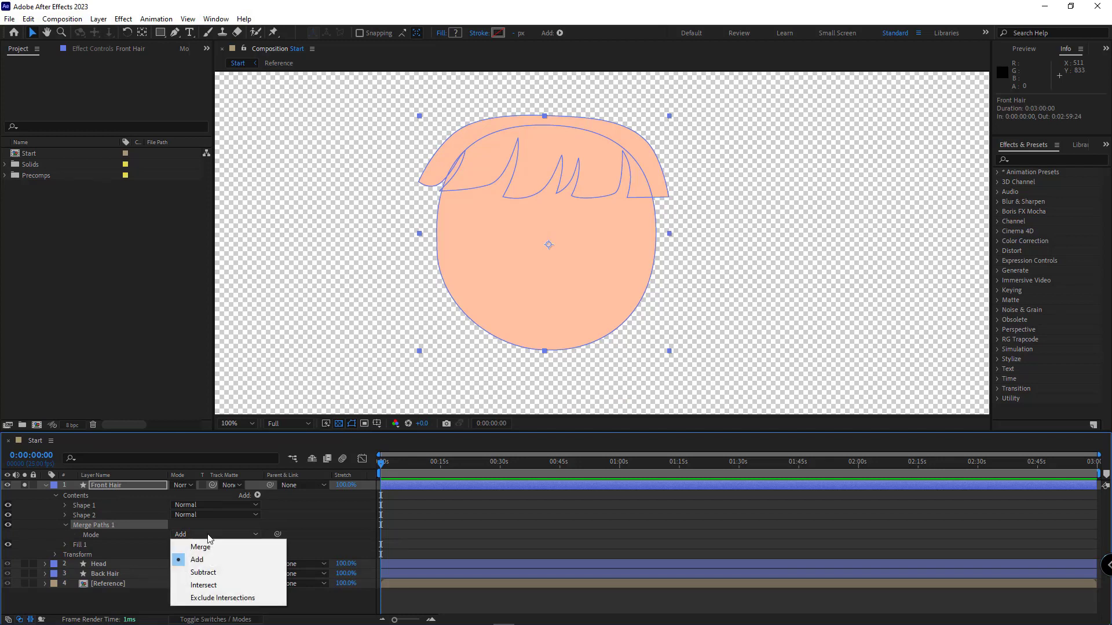
left_click(205, 586)
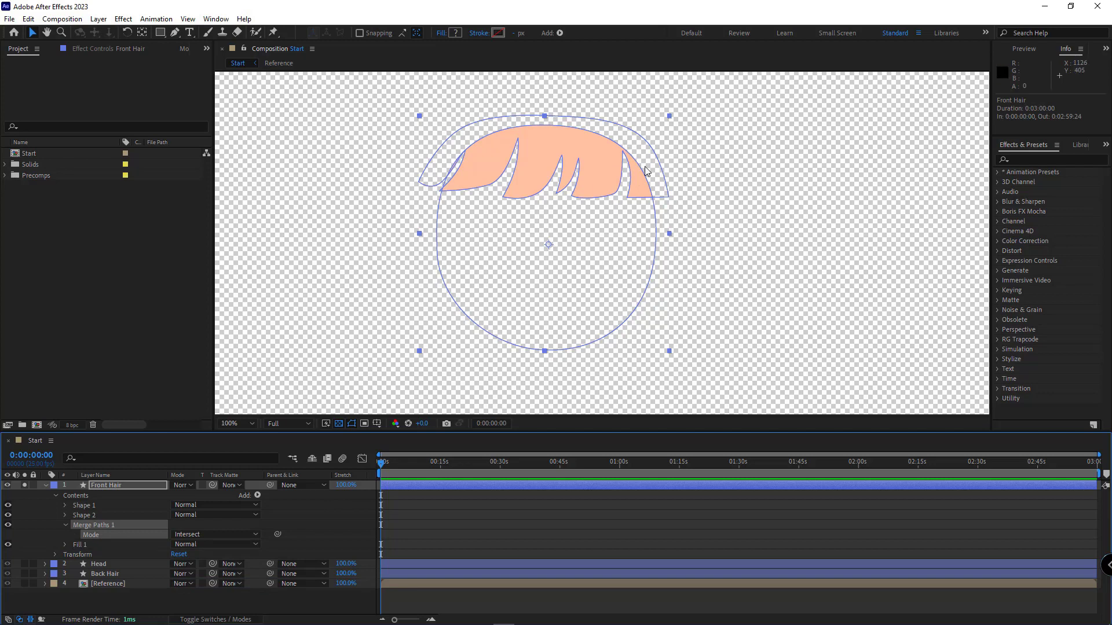
Set the Front Hair layer's Fill 1 color to the red sampled from the reference hair, showing the Reference layer only while sampling.
left_click(78, 545)
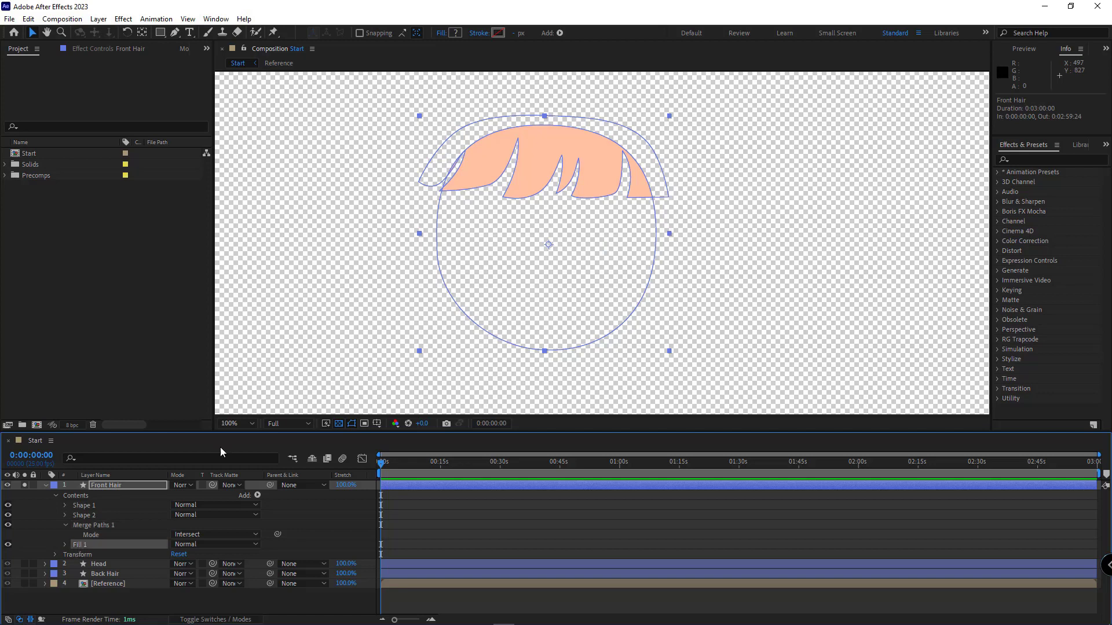
left_click(25, 583)
left_click(65, 545)
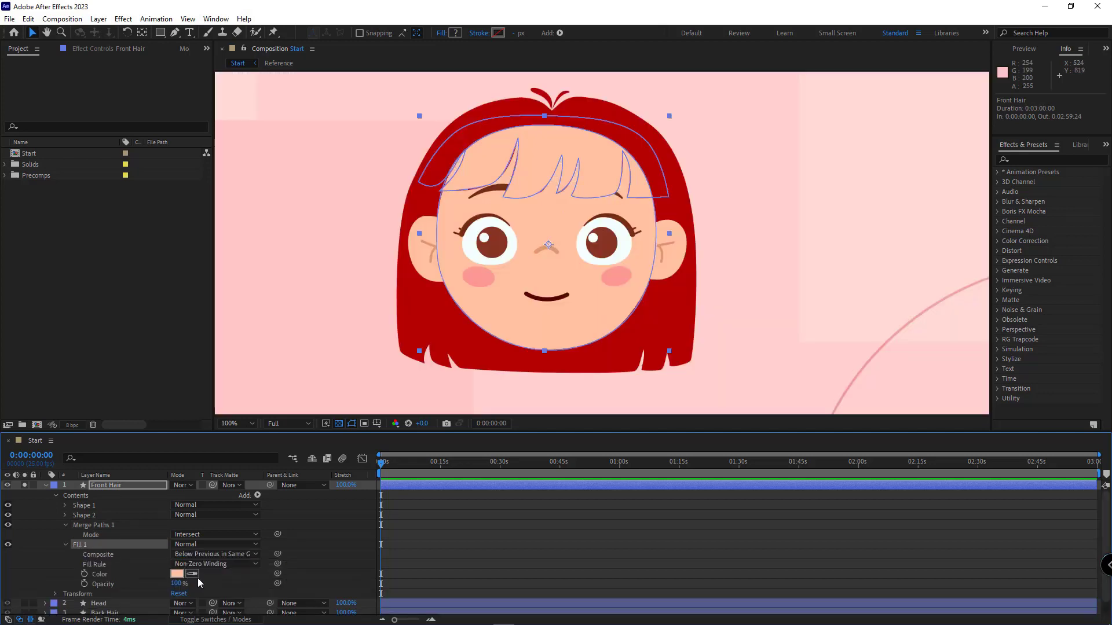
left_click(680, 312)
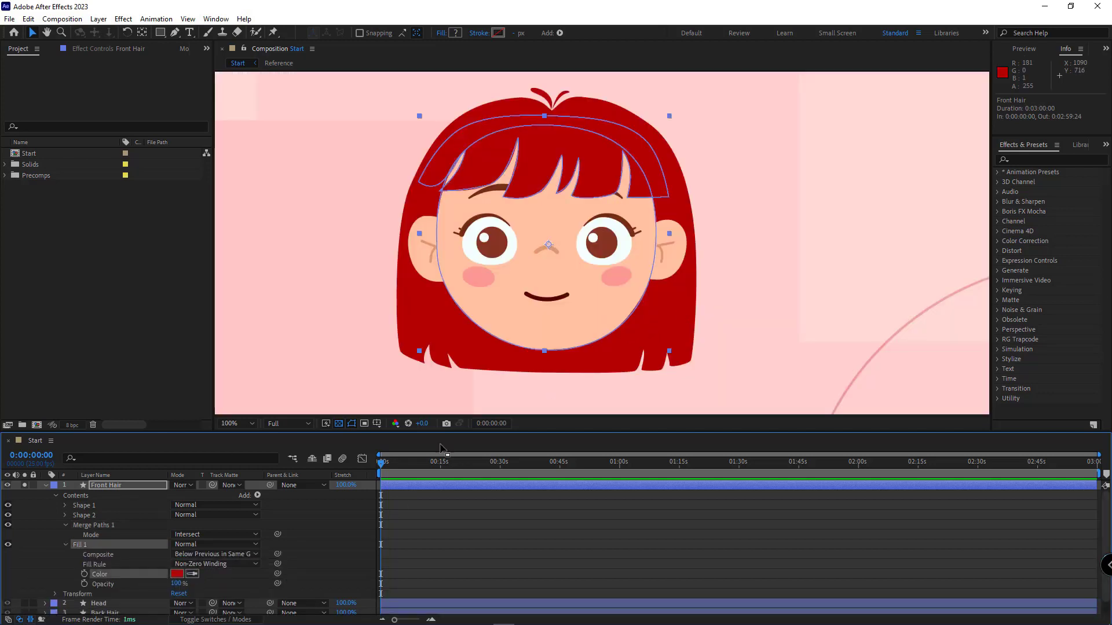
left_click(65, 545)
left_click(37, 596)
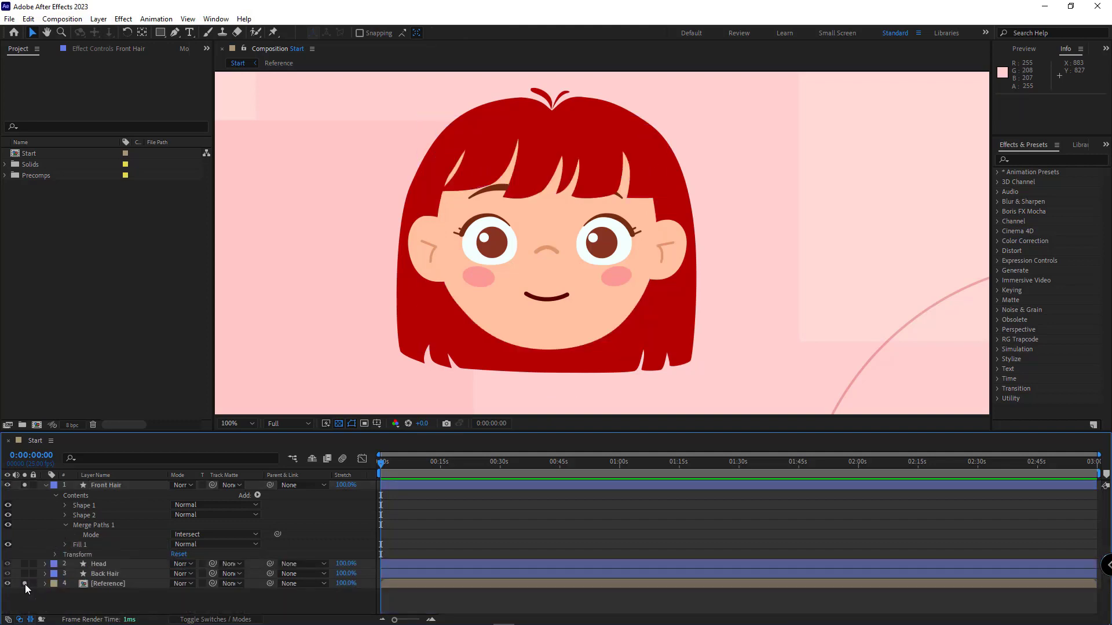
left_click(25, 584)
Rename Shape 1 as Hair and Shape 2 as Face in the Front Hair layer's contents.
left_click(87, 506)
key("Return")
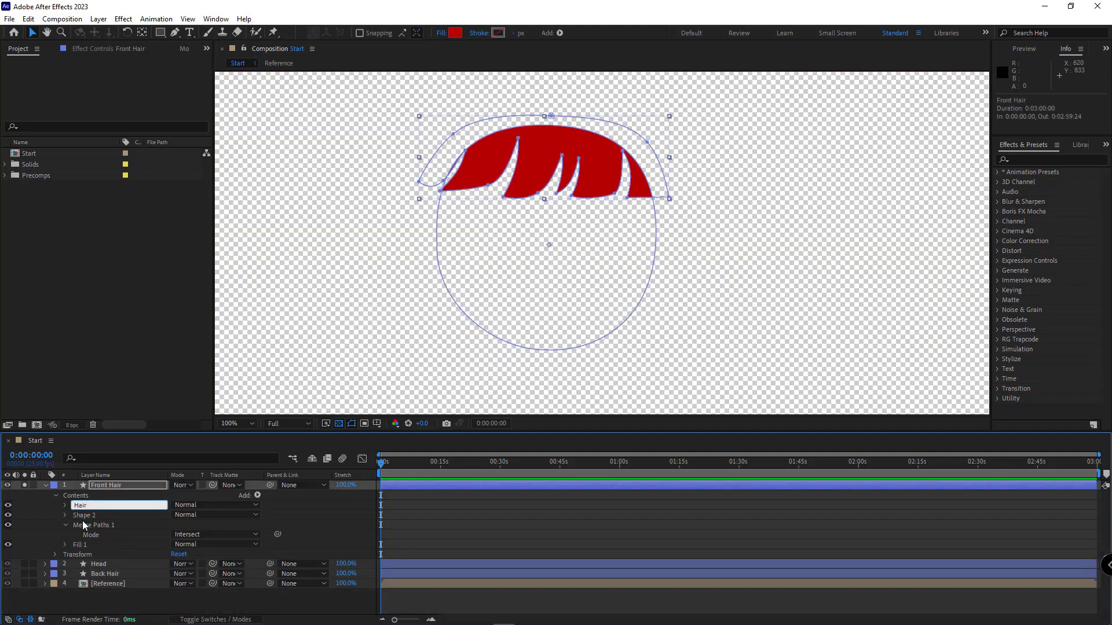
left_click(83, 518)
key("Return")
type("Face")
Shift the Hair group around over the head outline to test the intersection, undoing the last move.
left_click(84, 506)
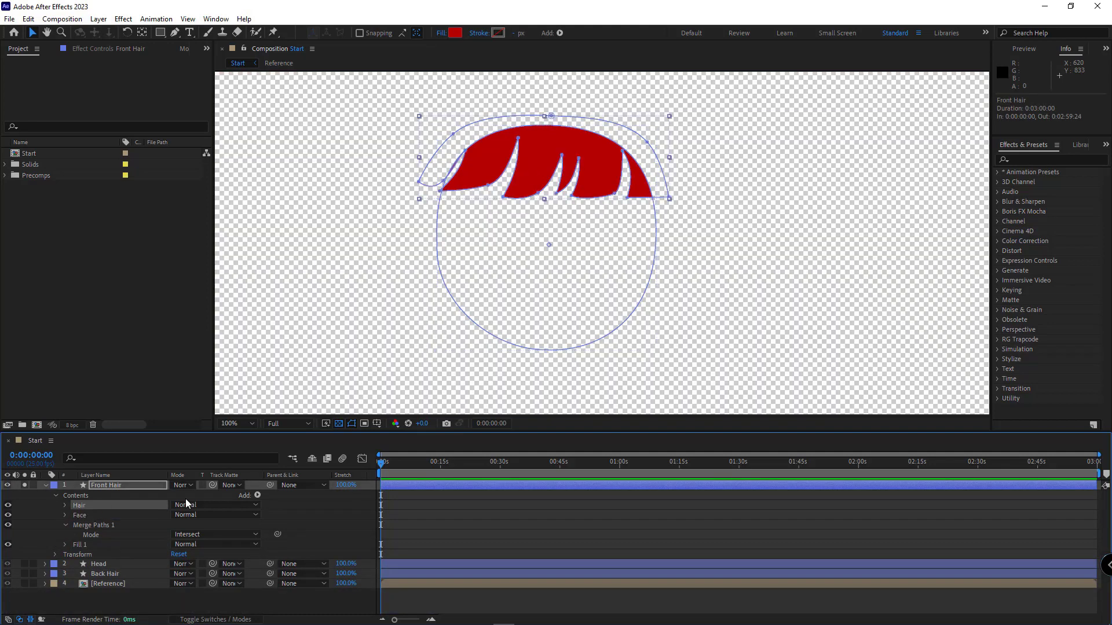
left_click_drag(599, 177, 570, 154)
left_click_drag(462, 177, 364, 170)
key("ctrl+z")
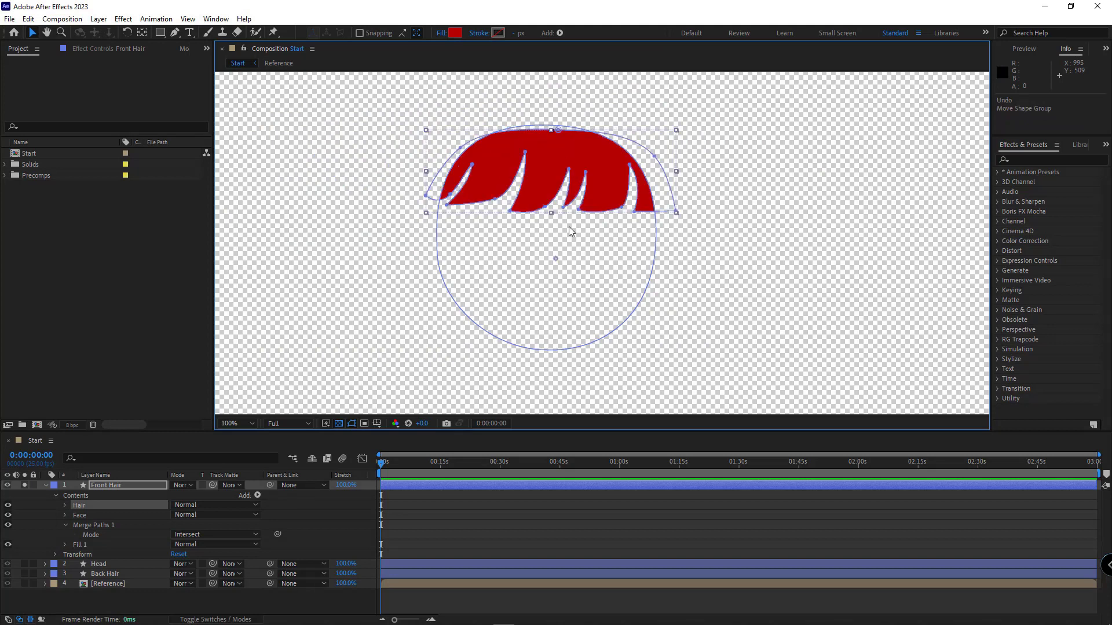
left_click(45, 533)
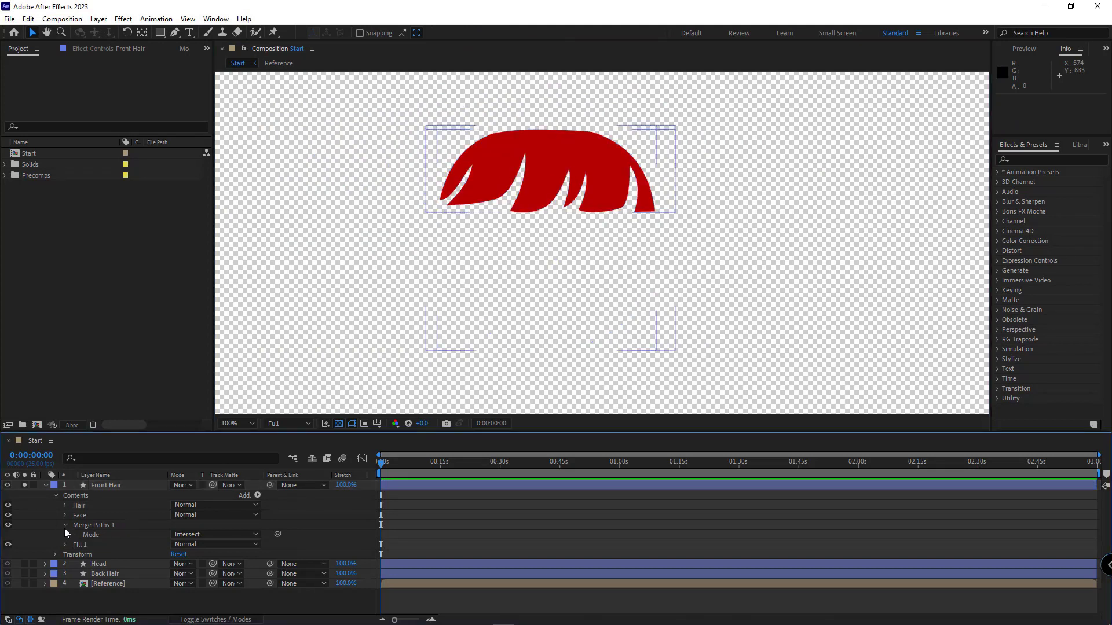
Show the Head layer alongside Front Hair and try pulling the left point of the head outline inward.
left_click(64, 525)
left_click(99, 555)
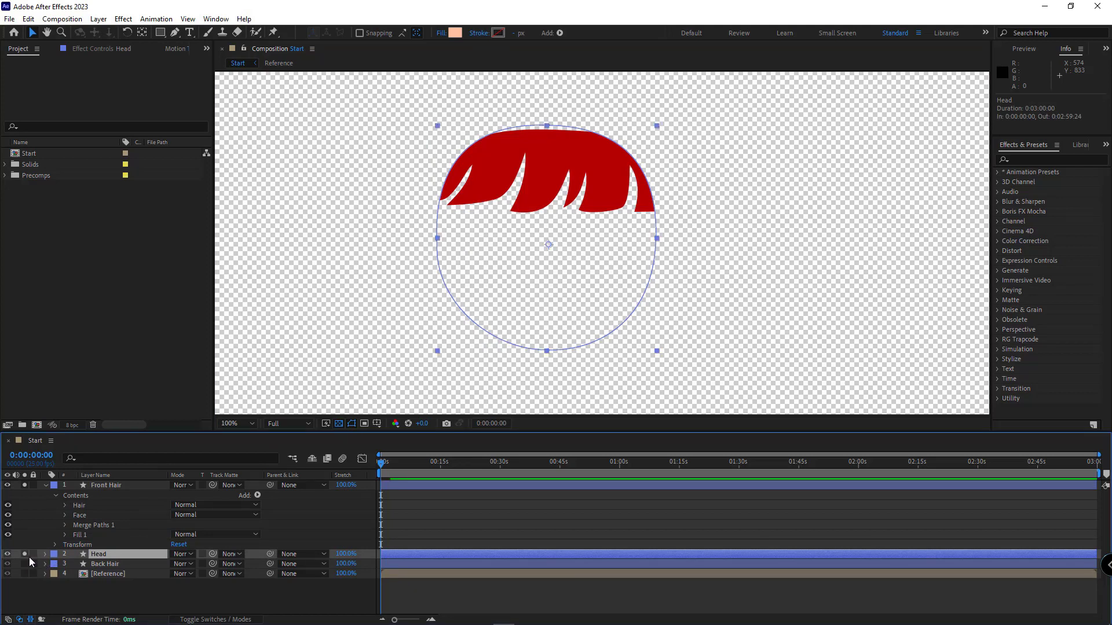
key("g")
left_click_drag(438, 248, 468, 248)
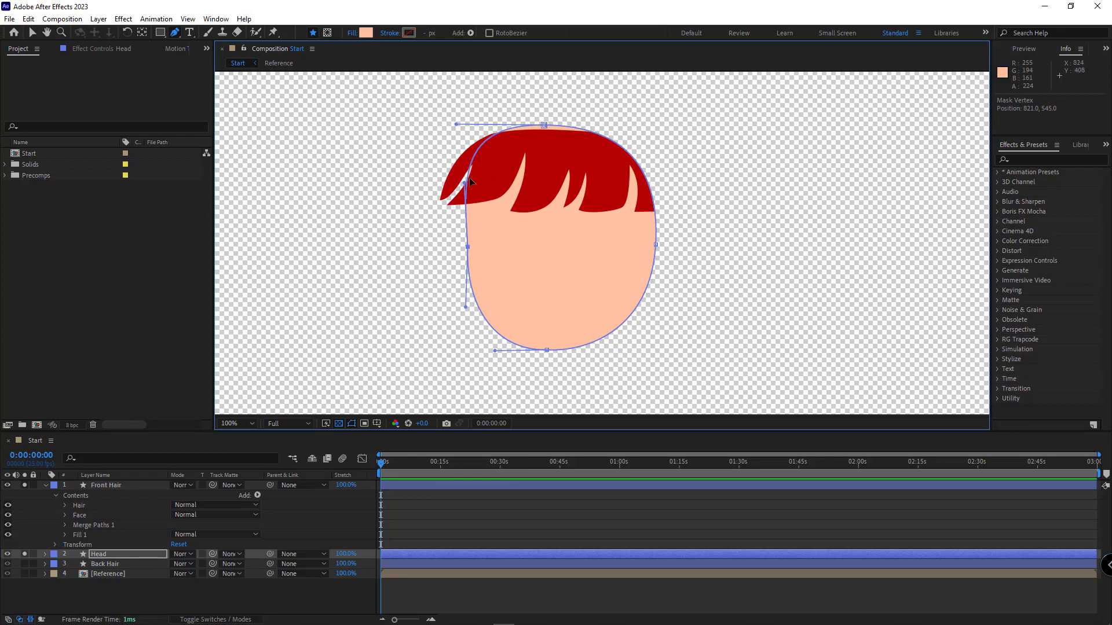
key("ctrl+z")
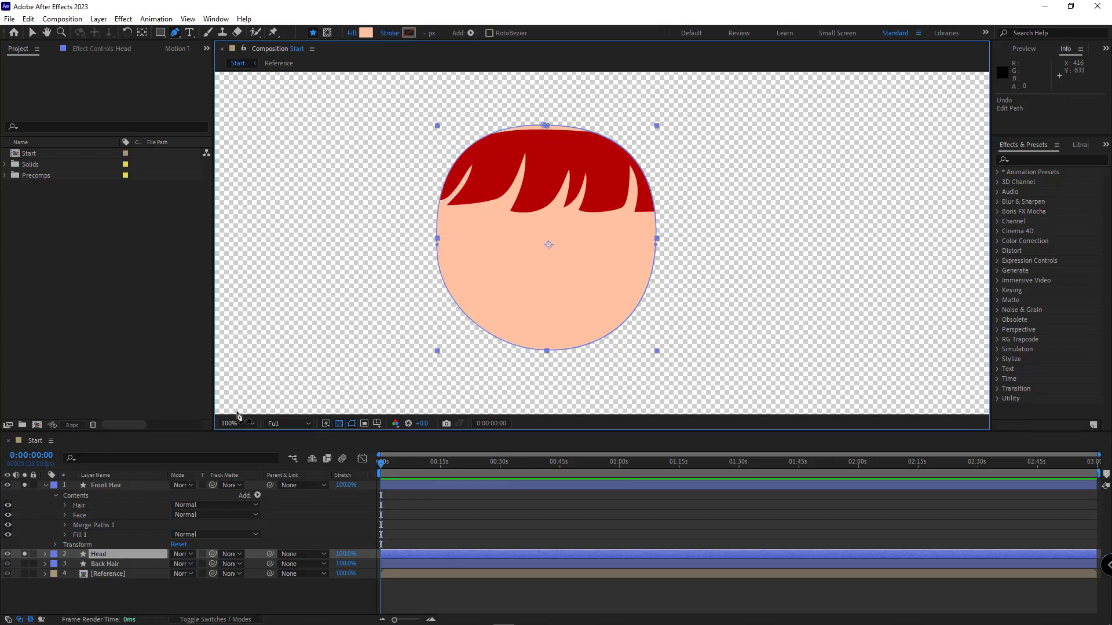
Link the Path property of the Face group in Front Hair to the Path of Shape 1 in the Head layer.
left_click(45, 554)
left_click(90, 512)
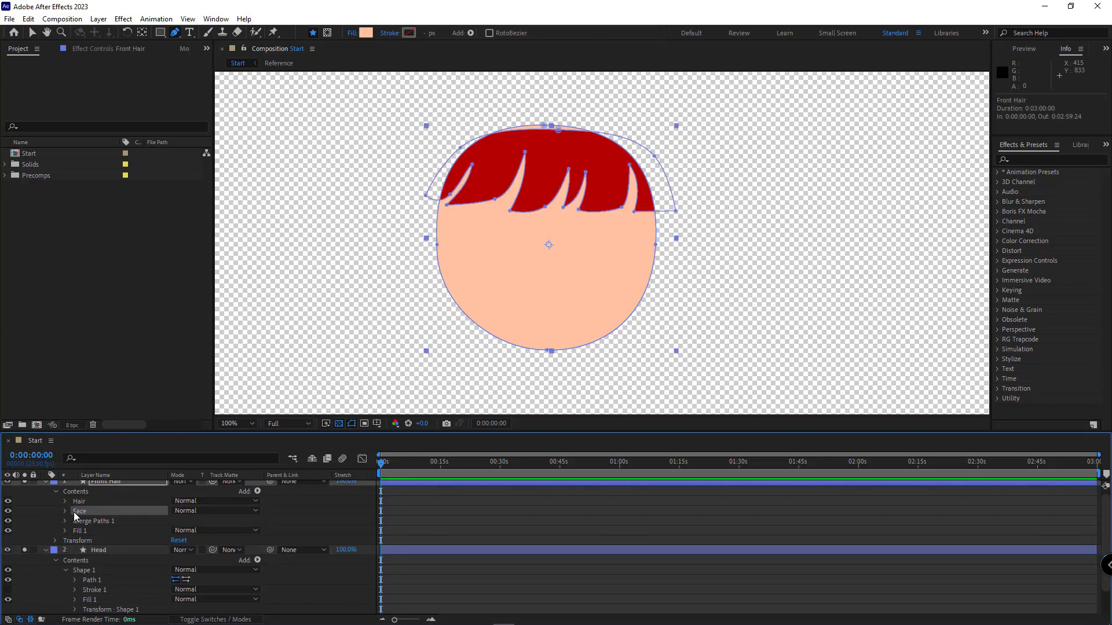
left_click(65, 511)
left_click(75, 521)
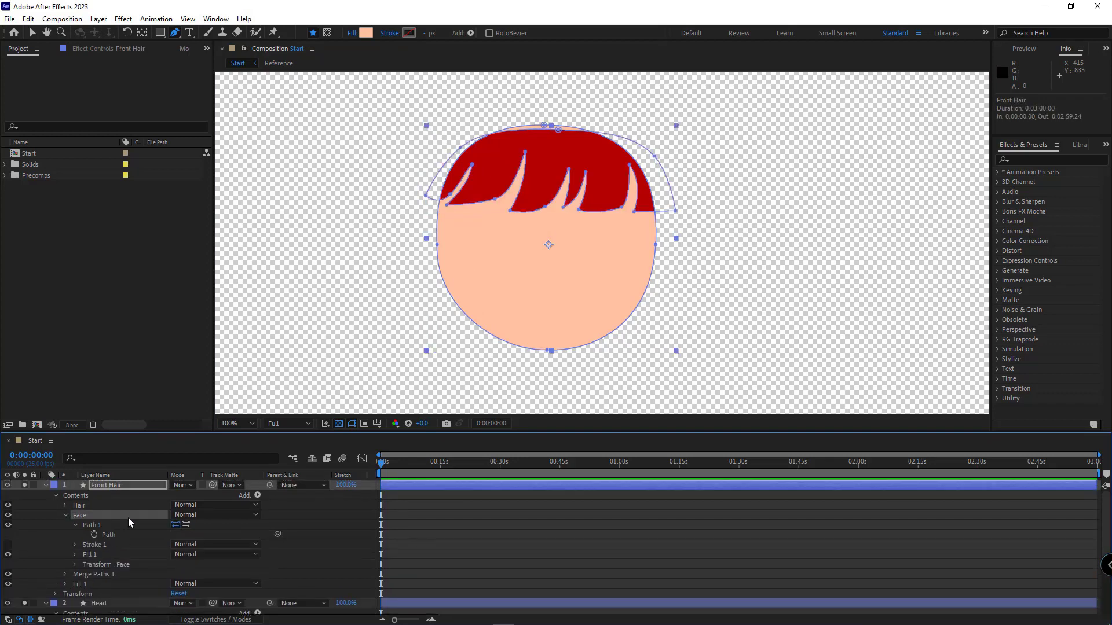
scroll(169, 522, "down", 2)
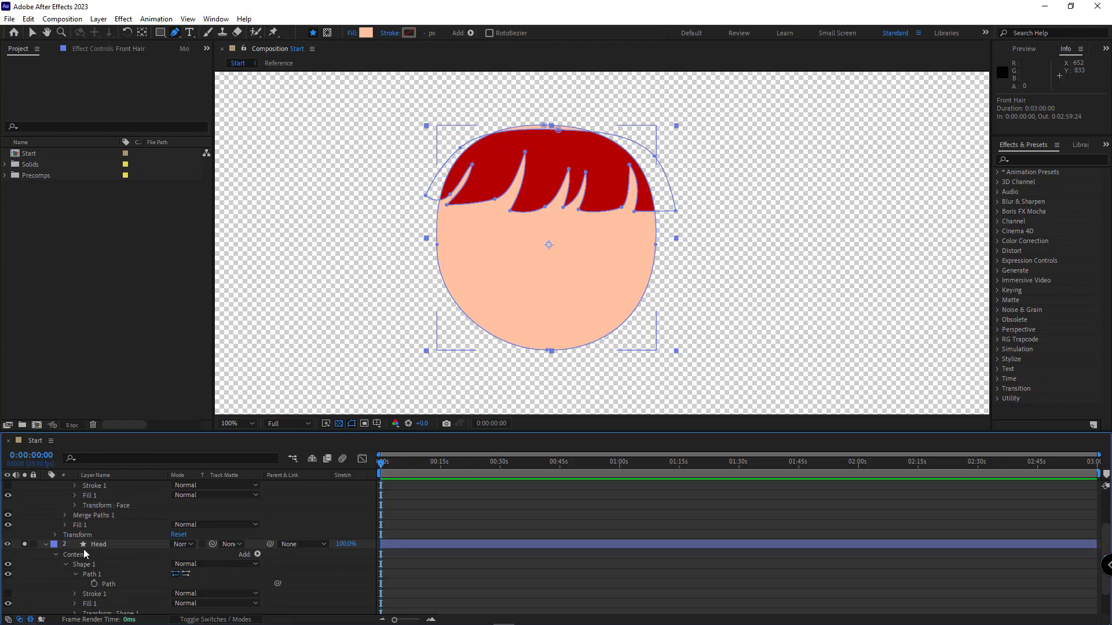
scroll(83, 549, "up", 2)
left_click_drag(279, 534, 113, 550)
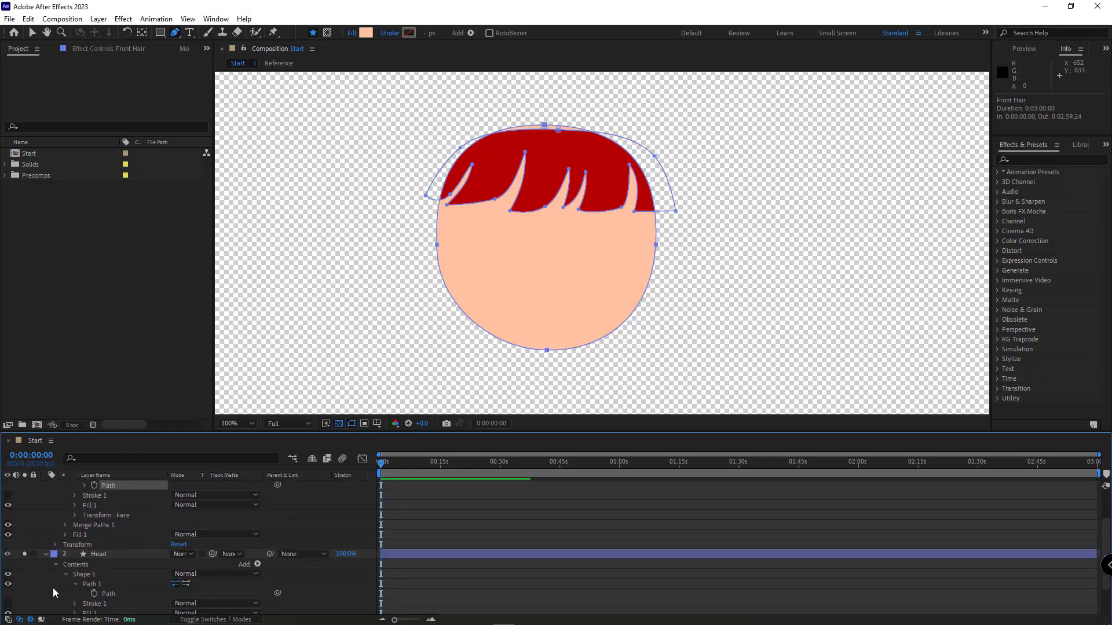
left_click(53, 593)
scroll(81, 568, "up", 2)
left_click(46, 486)
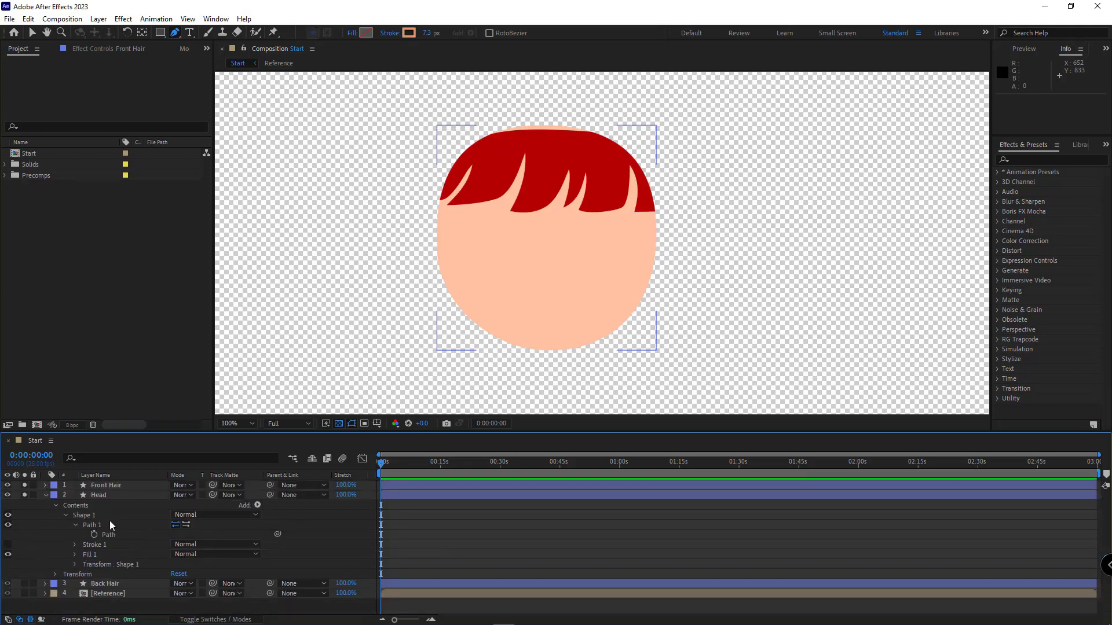
Test the path link by pulling the left point of the Head layer's path inward, and undo the change.
left_click(91, 524)
left_click_drag(437, 238, 522, 229)
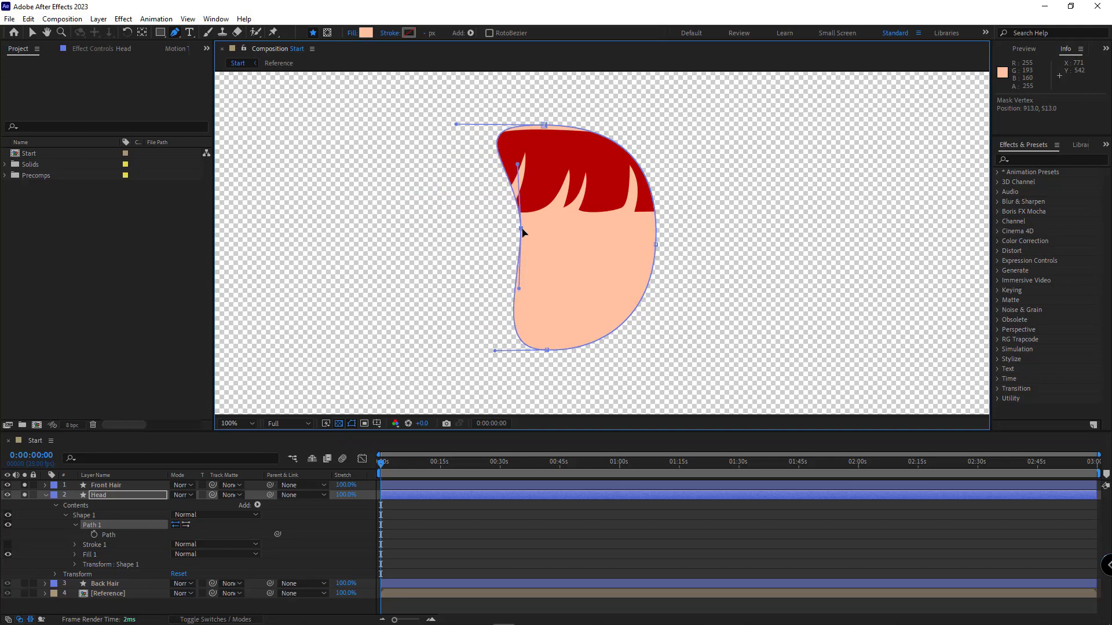
key("ctrl+z")
left_click(65, 517)
left_click(46, 495)
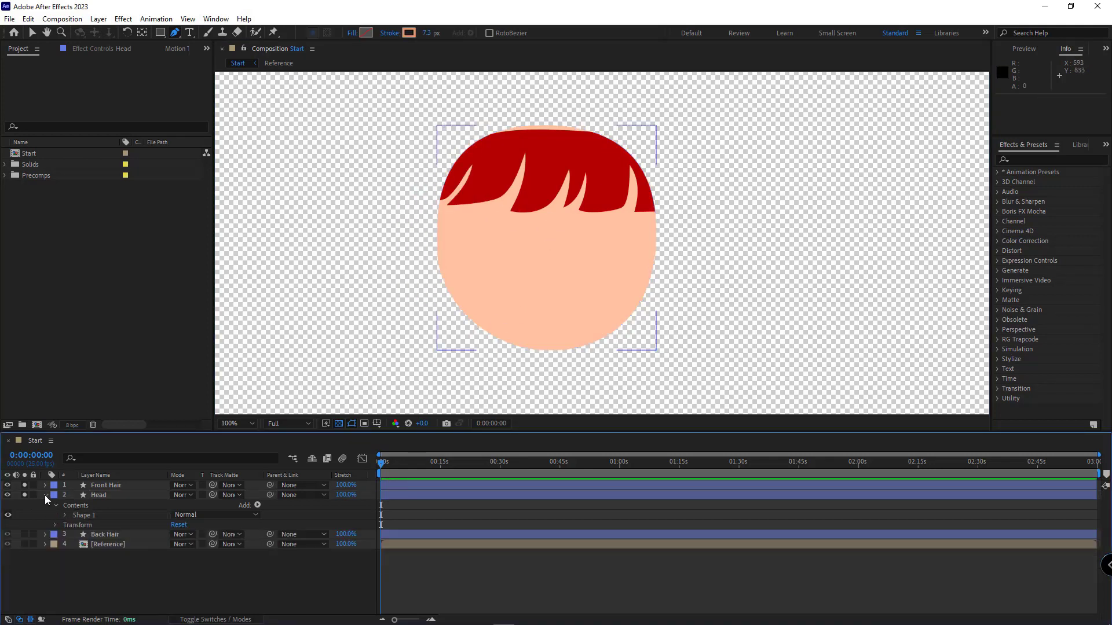
Raise the top middle point of the Front Hair path to about 947, 301, above the head outline, and end the isolated layer view.
left_click(120, 486)
left_click_drag(557, 130, 549, 119)
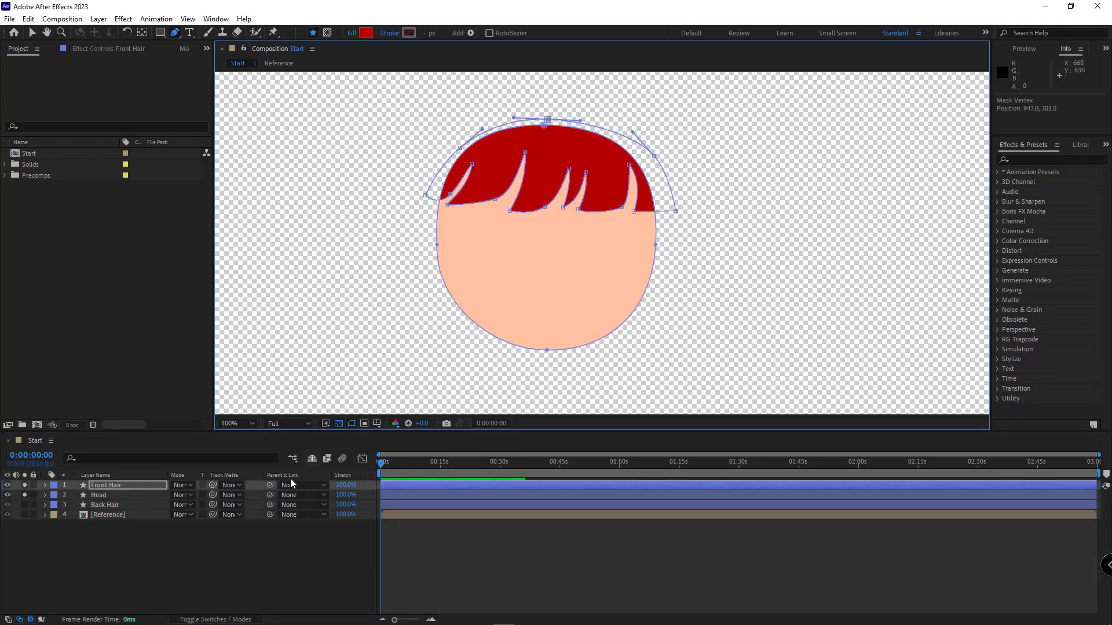
left_click(242, 543)
left_click_drag(24, 485, 24, 495)
Set the scale of the Face group in the Front Hair layer to 101% to cover the seam around the fringe.
scroll(544, 225, "up", 2)
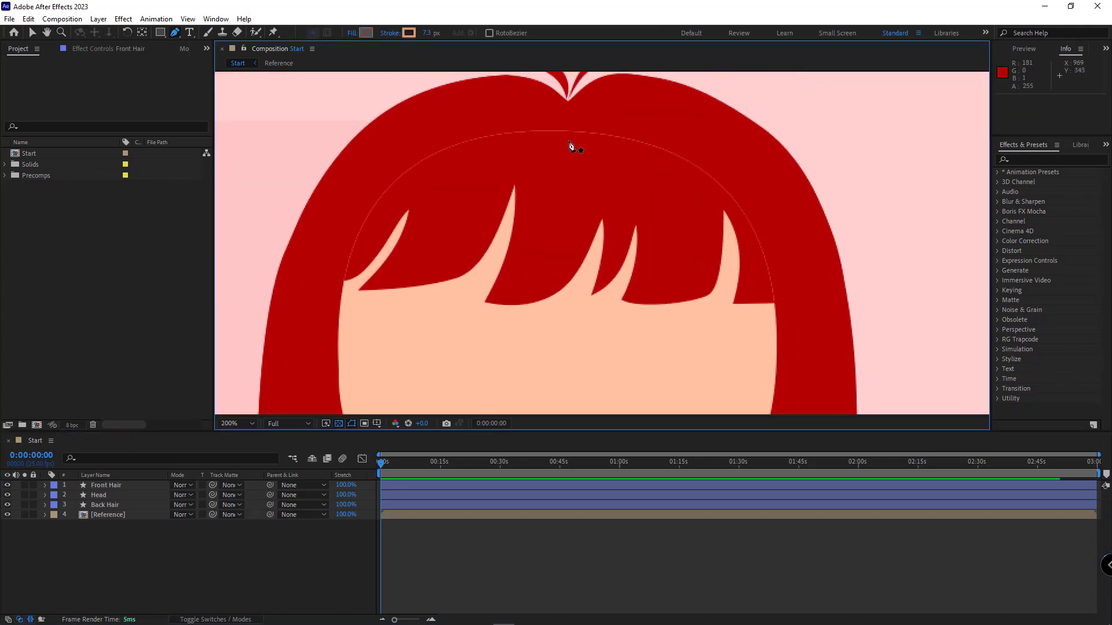
left_click(111, 487)
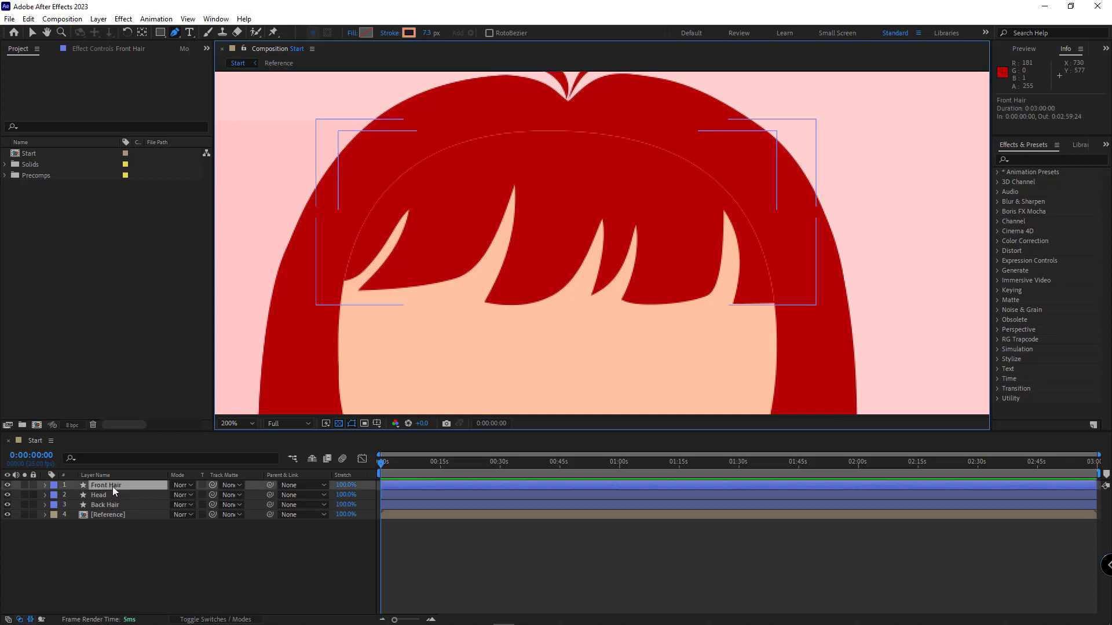
left_click(46, 486)
left_click(74, 525)
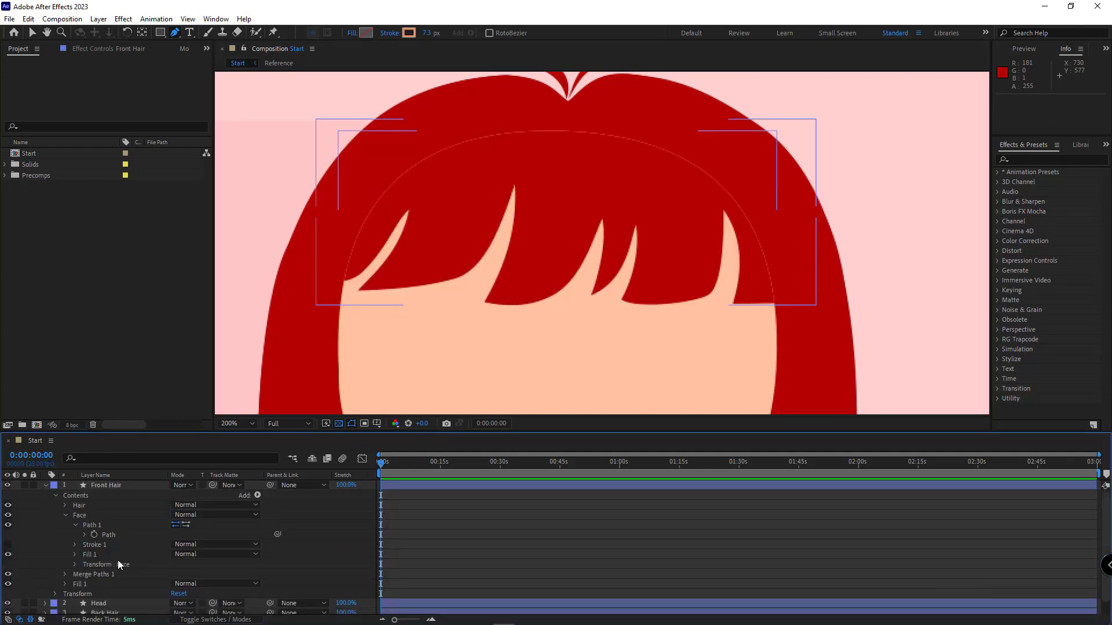
left_click(75, 564)
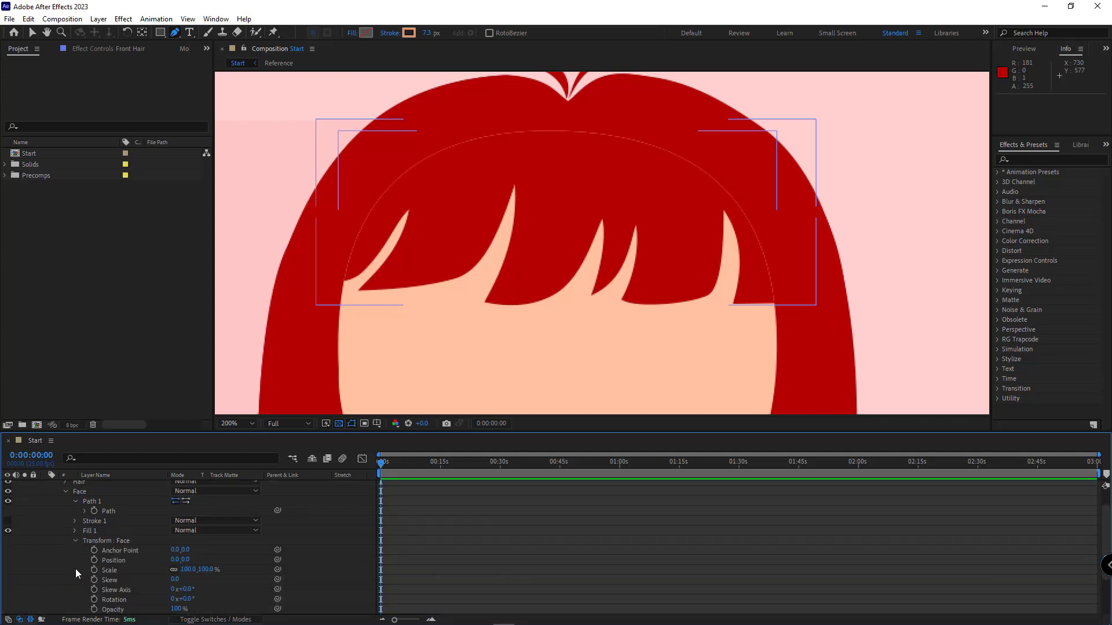
scroll(98, 550, "down", 1)
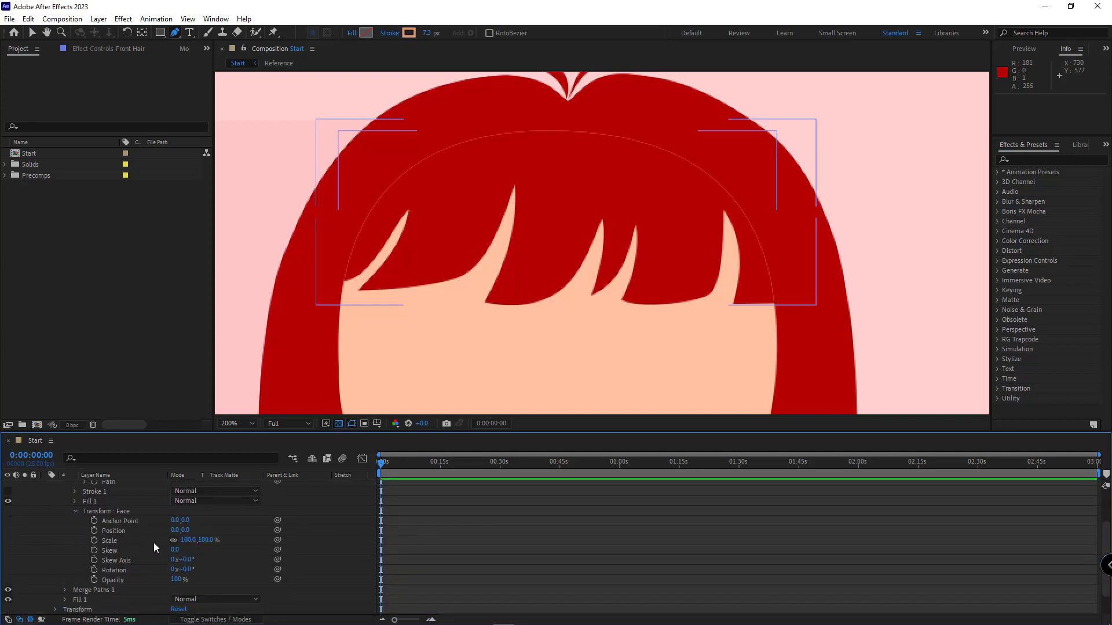
left_click_drag(187, 541, 190, 541)
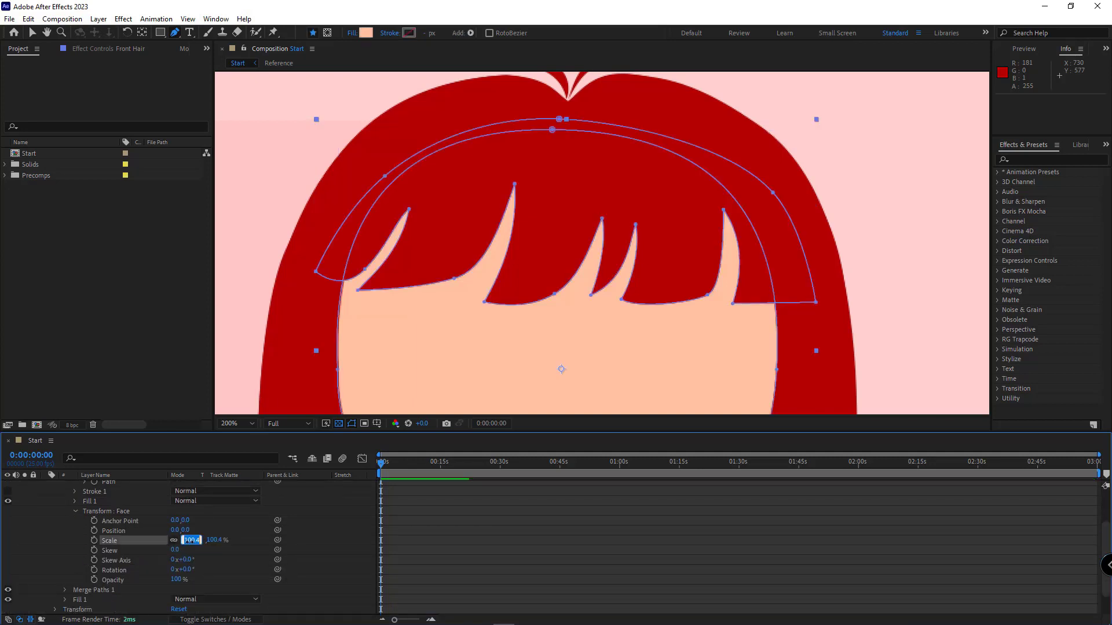
type("101")
key("Return")
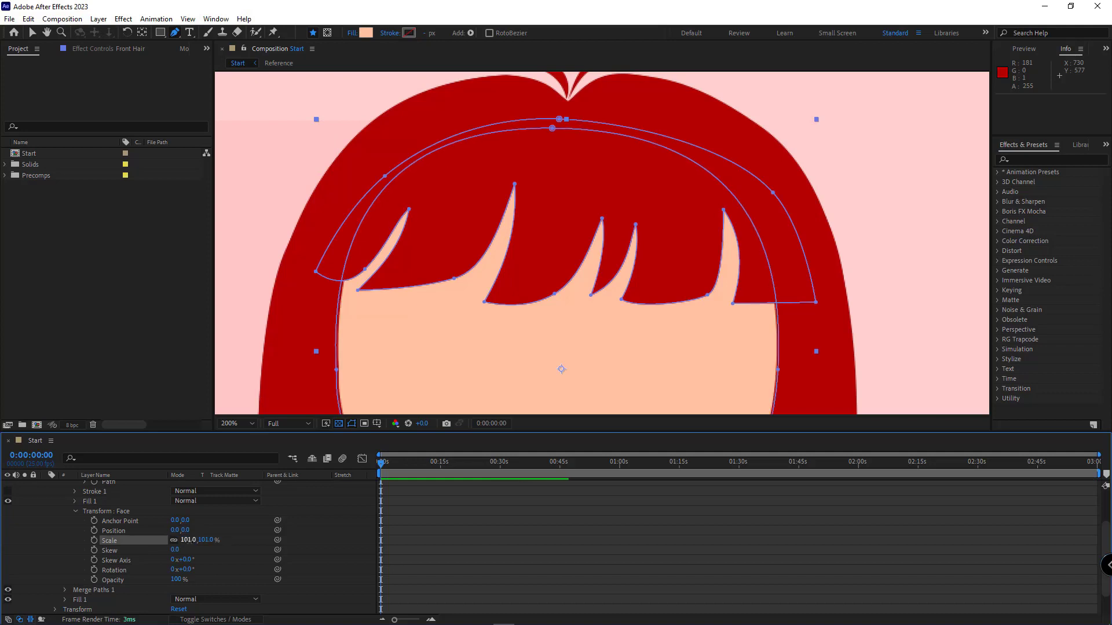
left_click(61, 540)
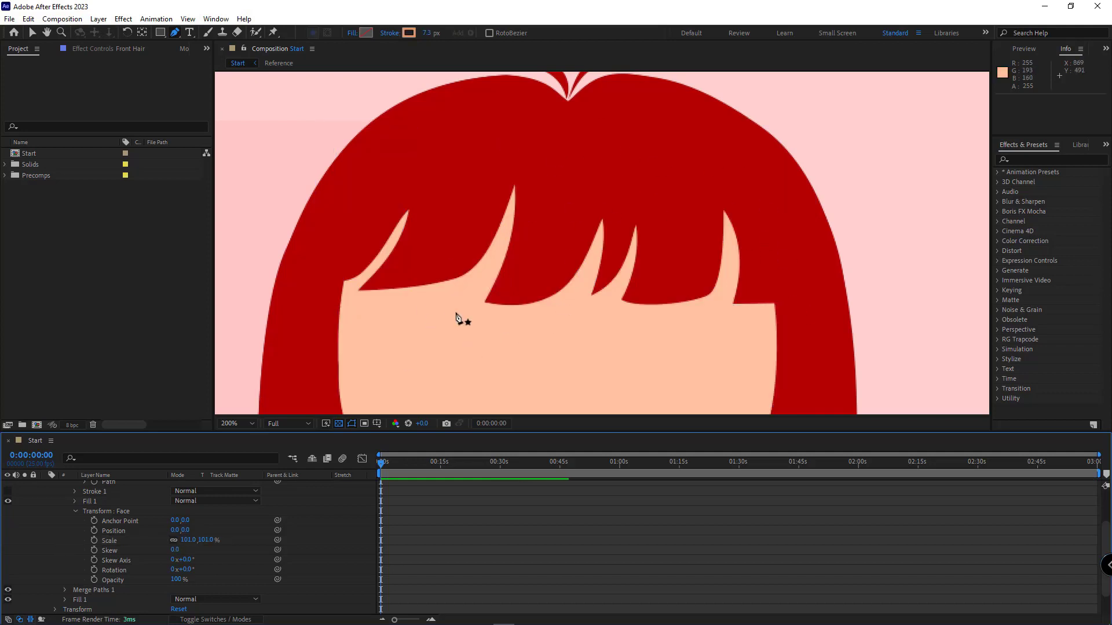
Collapse the Face group, the contents and the properties of the Front Hair layer.
scroll(87, 530, "up", 2)
left_click(64, 514)
left_click(55, 495)
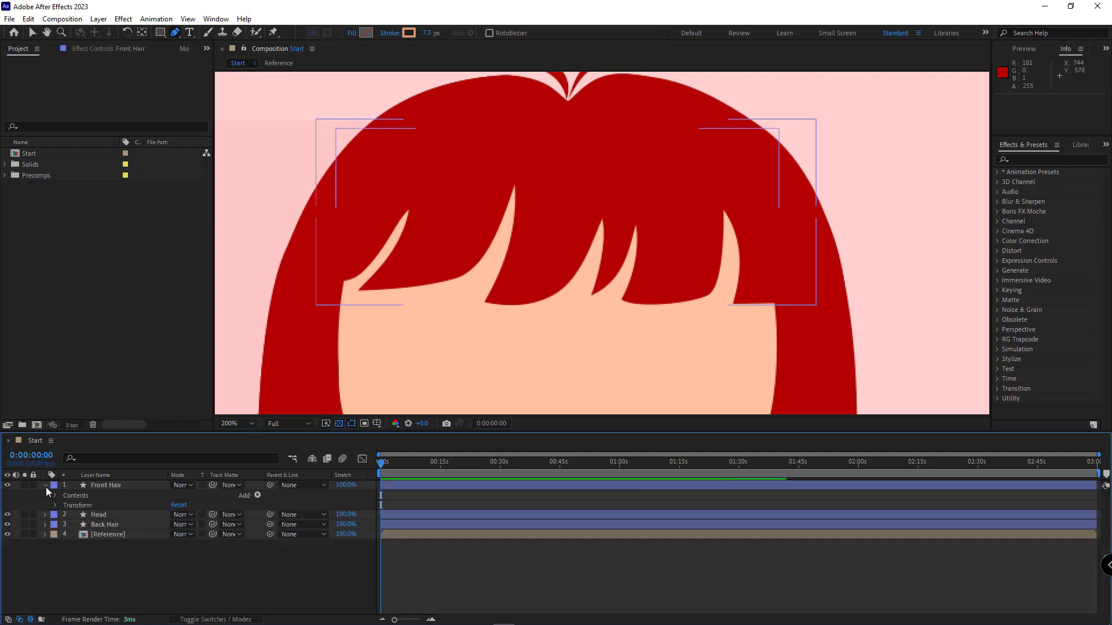
left_click(46, 486)
Start a pen path for the right hair tuft on a new shape layer, with curved points at its base and tip.
scroll(566, 281, "down", 1)
left_click_drag(579, 365, 562, 302)
scroll(562, 301, "down", 1)
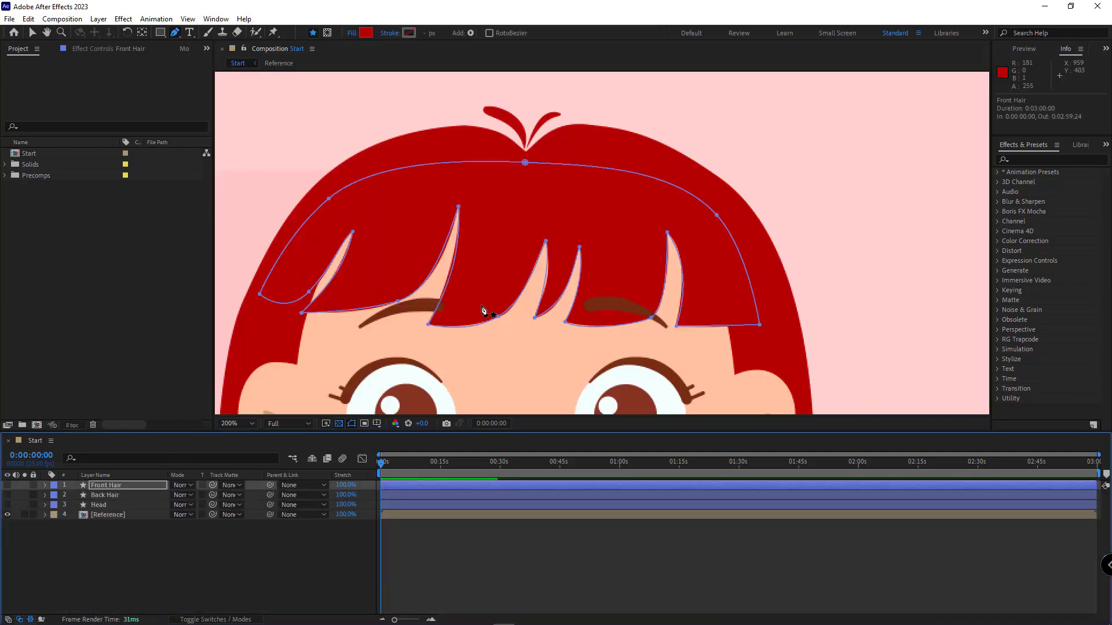
left_click(186, 569)
scroll(528, 203, "up", 2)
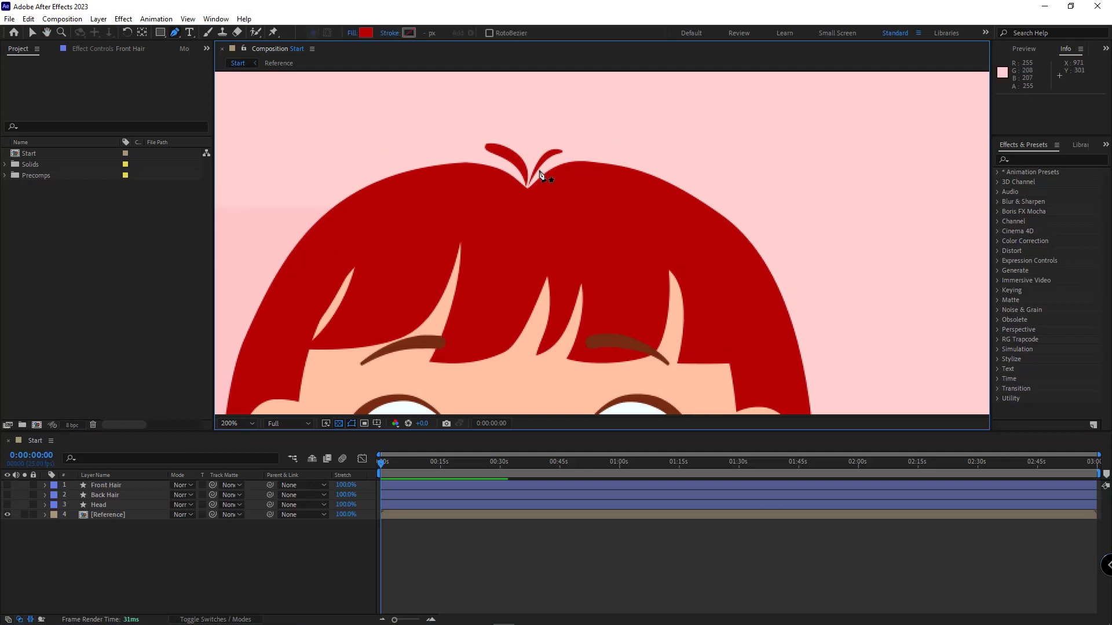
scroll(514, 180, "up", 2)
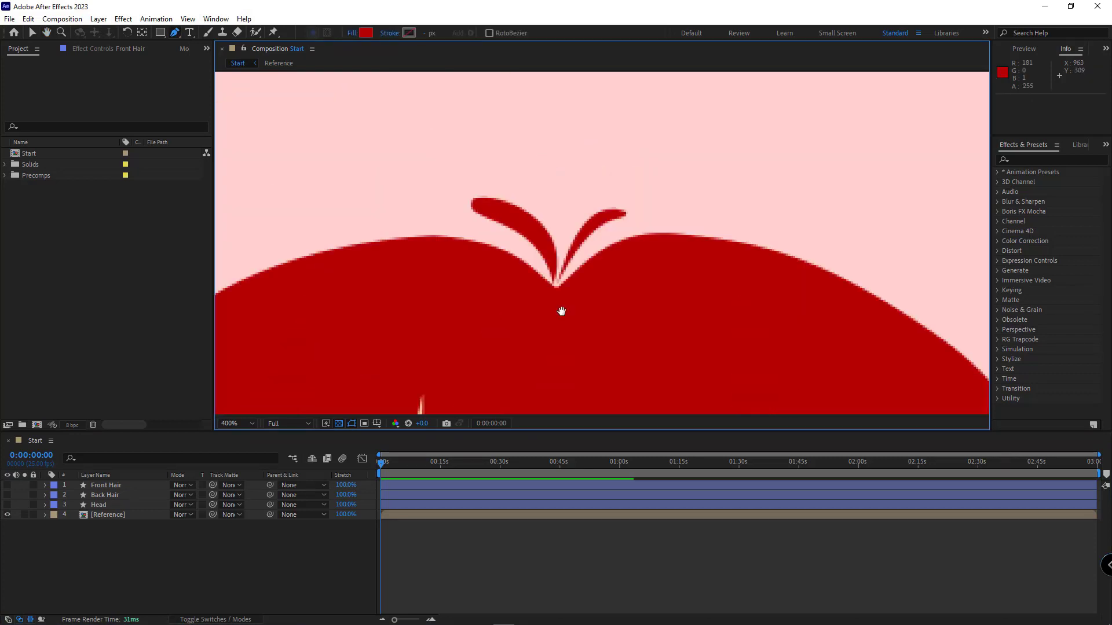
left_click_drag(540, 372, 566, 329)
left_click_drag(678, 235, 680, 194)
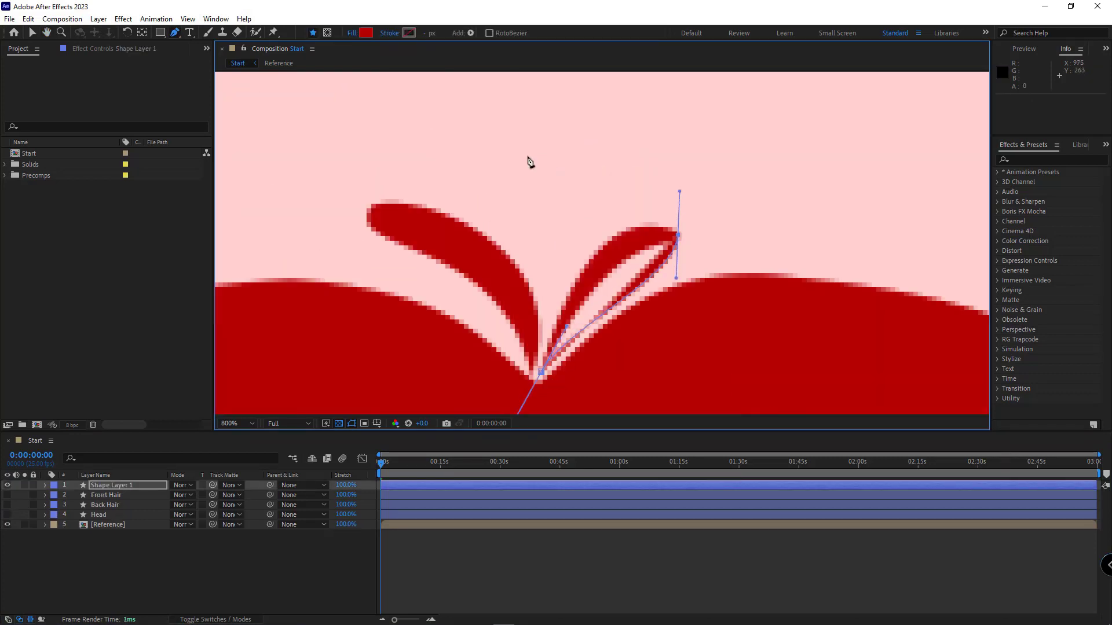
Set the fill of the new shape to none and bend the handles so the curve follows the tuft's lower edge.
left_click(352, 33)
left_click(547, 353)
left_click(542, 372)
left_click_drag(566, 329, 630, 198)
mouse_move(677, 275)
left_mouse_down()
mouse_move(678, 257)
mouse_move(678, 270)
left_mouse_up()
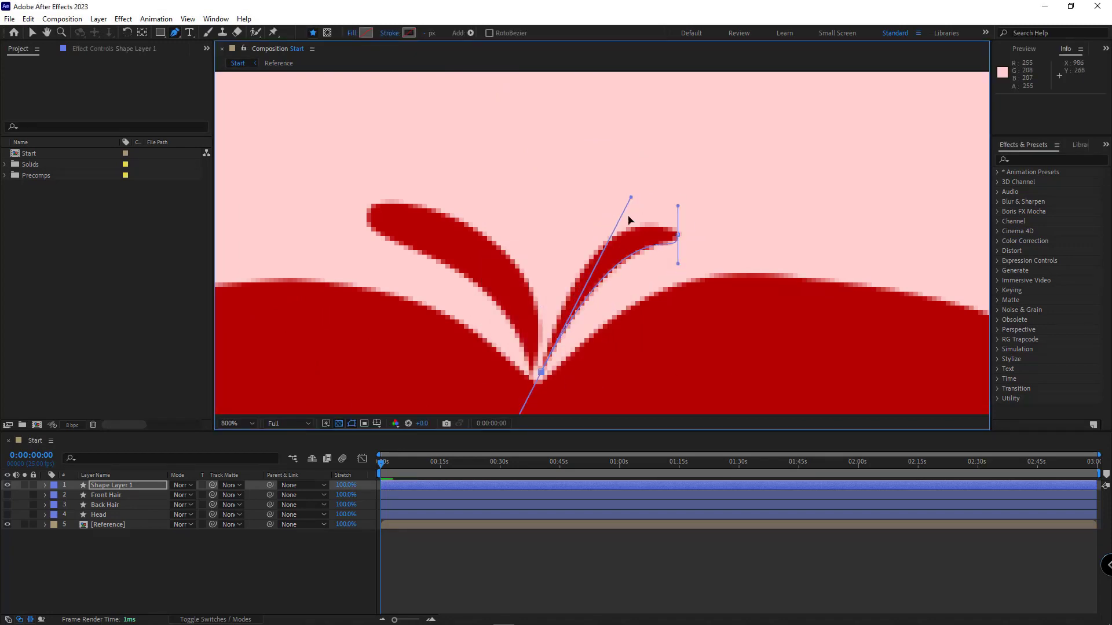
left_click_drag(630, 199, 617, 214)
Close the right tuft's path at its base and shape the curve along its upper edge.
left_click(678, 235)
left_click(541, 372)
left_click_drag(563, 362, 574, 273)
left_click_drag(528, 331, 585, 121)
left_click_drag(579, 178, 589, 216)
Trace the left hair tuft as a second closed path in the same shape layer, curving both edges to the reference.
left_click(105, 553)
left_click(112, 486)
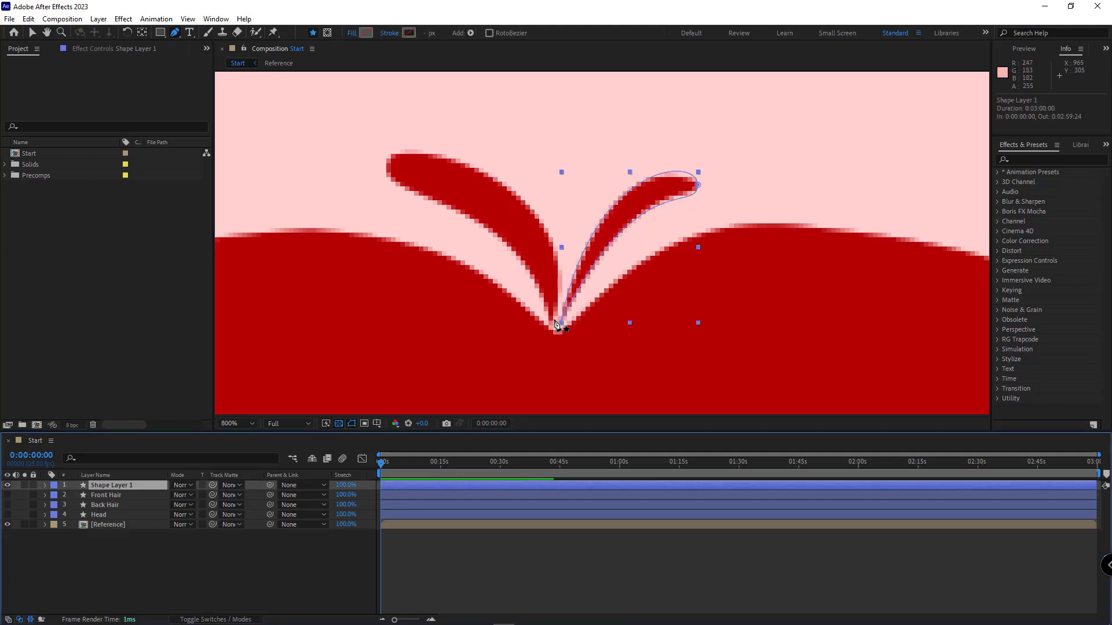
left_click_drag(555, 323, 552, 360)
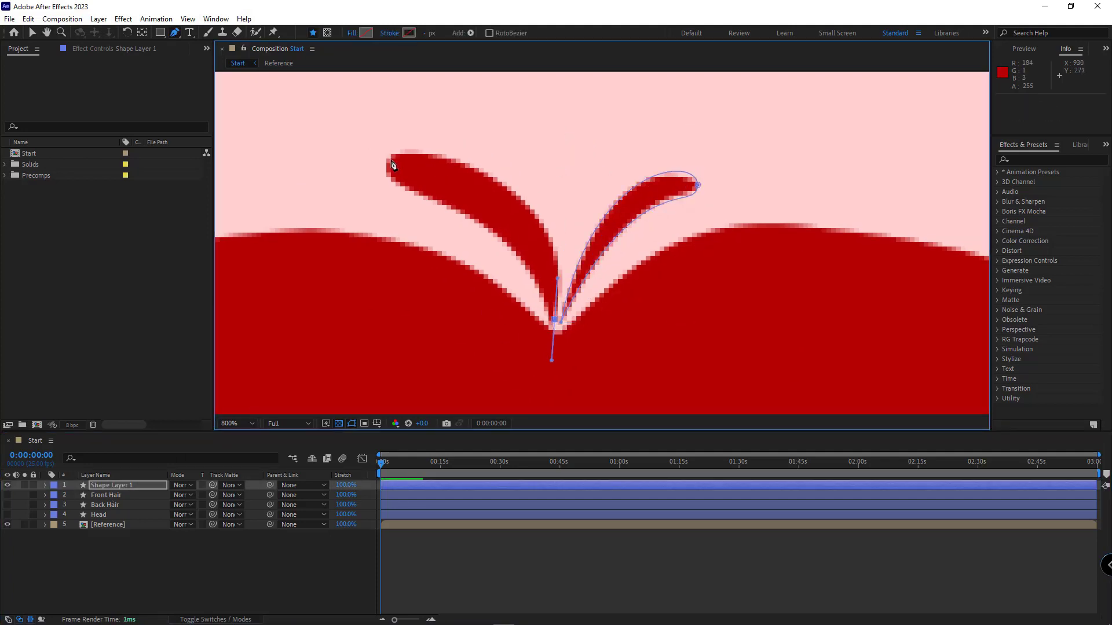
left_click_drag(390, 160, 378, 197)
left_click_drag(558, 278, 560, 185)
left_click(555, 320)
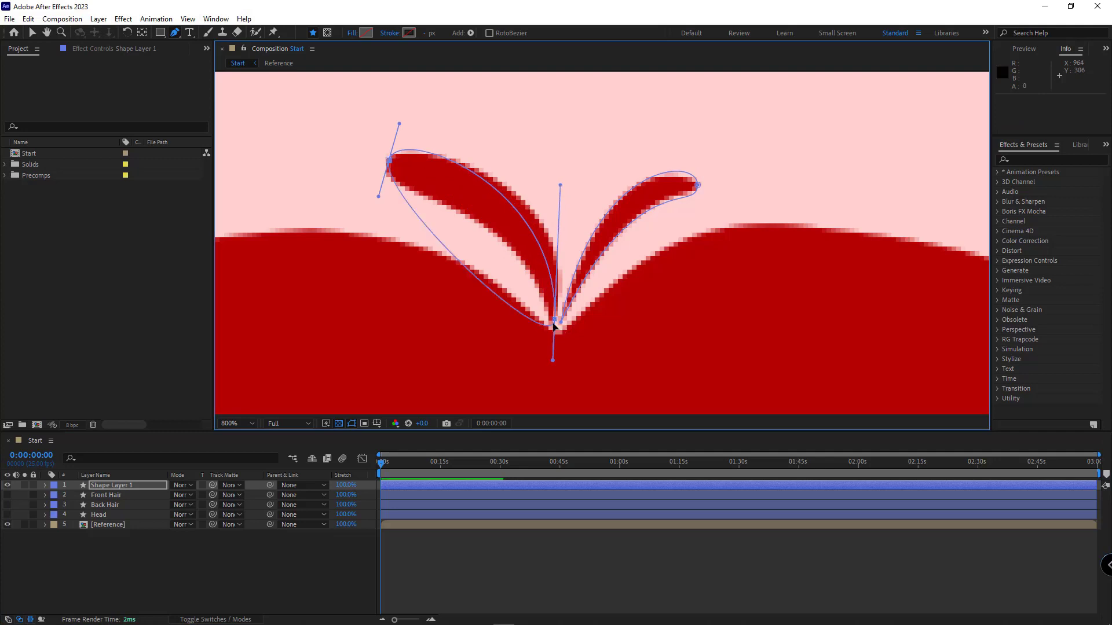
left_click_drag(555, 327, 508, 185)
Rename the hair tuft shape layer as Up Hair.
left_click(112, 485)
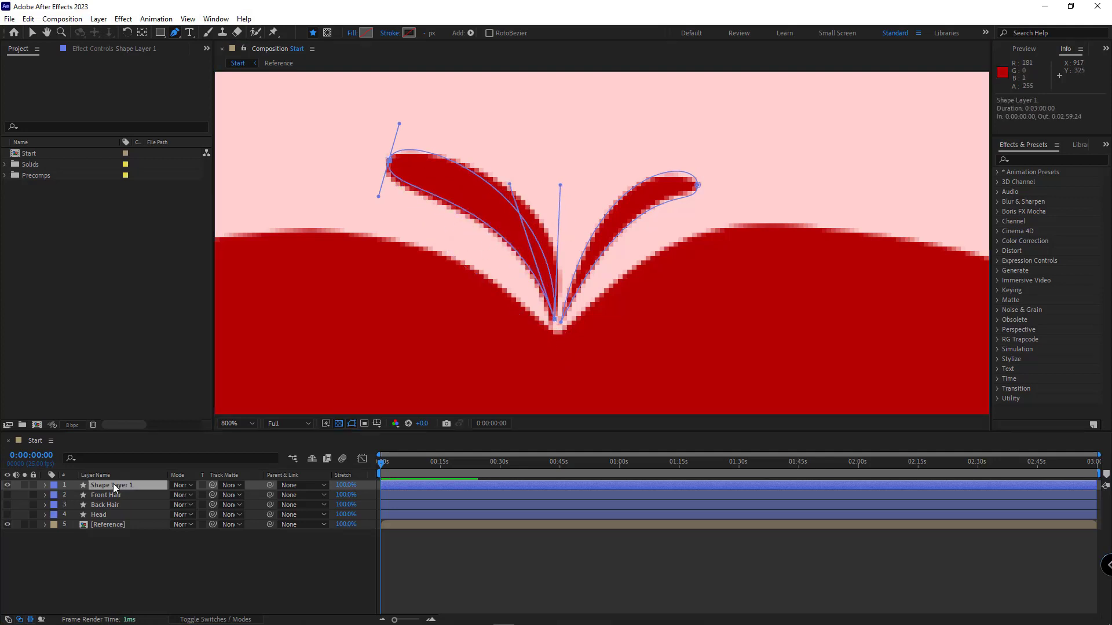
key("Return")
type("Up Hair")
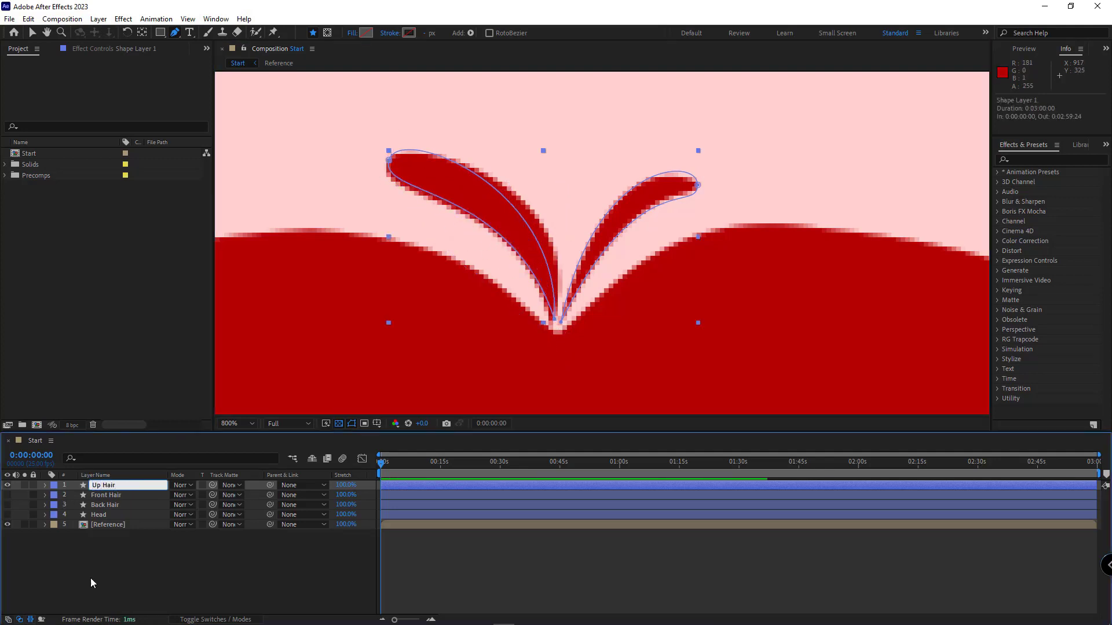
left_click(90, 579)
Set the fill of the Up Hair layer to a solid colour and hide the layer.
left_click(105, 486)
left_click(352, 33)
left_click(512, 285)
left_click(544, 352)
left_click(110, 570)
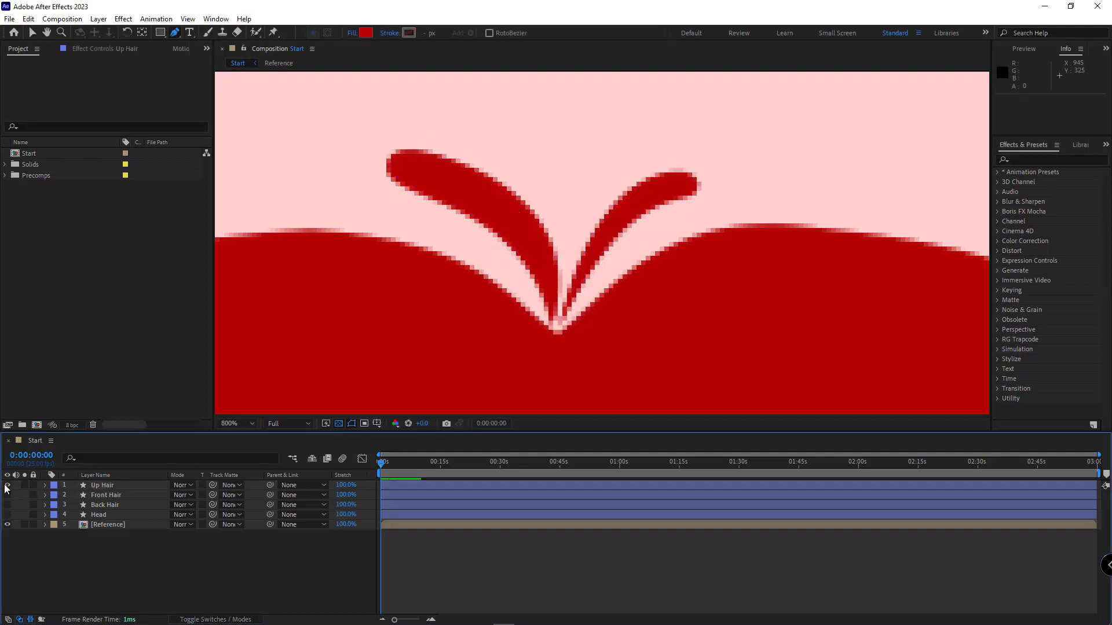
left_click(7, 485)
Place the first two points of the right ear's outline on a new shape layer, with the fill set to none.
scroll(615, 276, "down", 6)
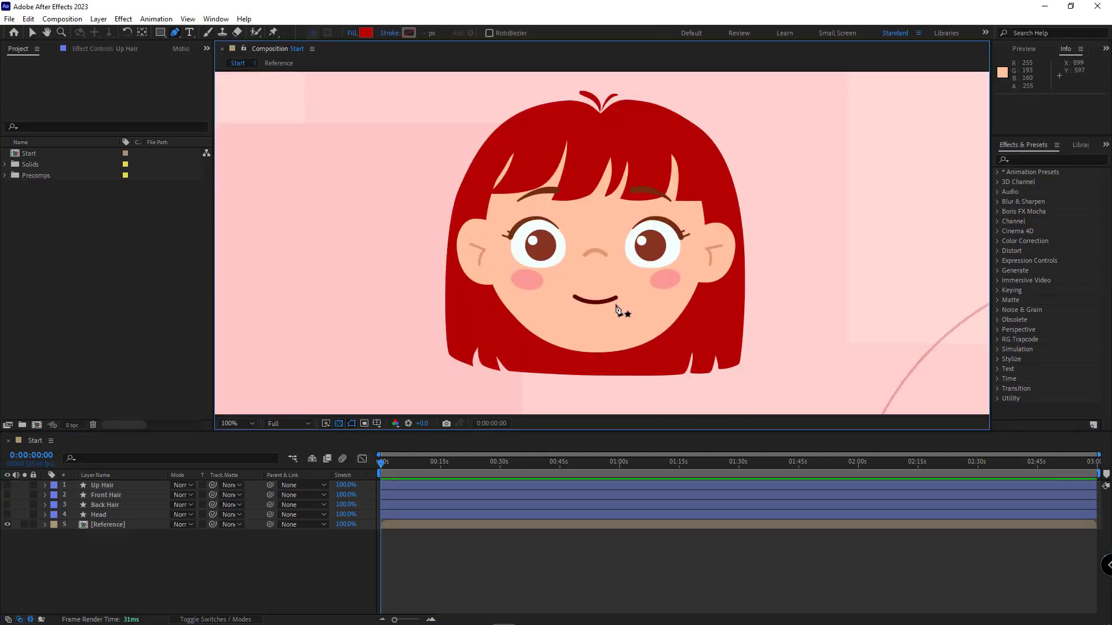
scroll(733, 295, "up", 4)
left_click_drag(505, 371, 557, 381)
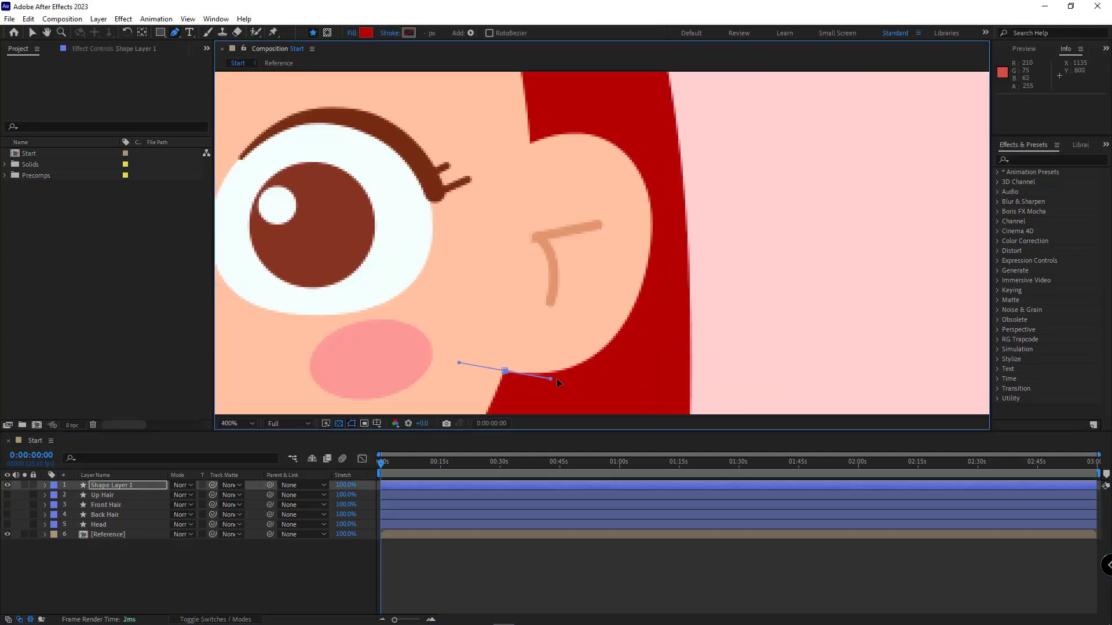
left_click_drag(651, 227, 675, 127)
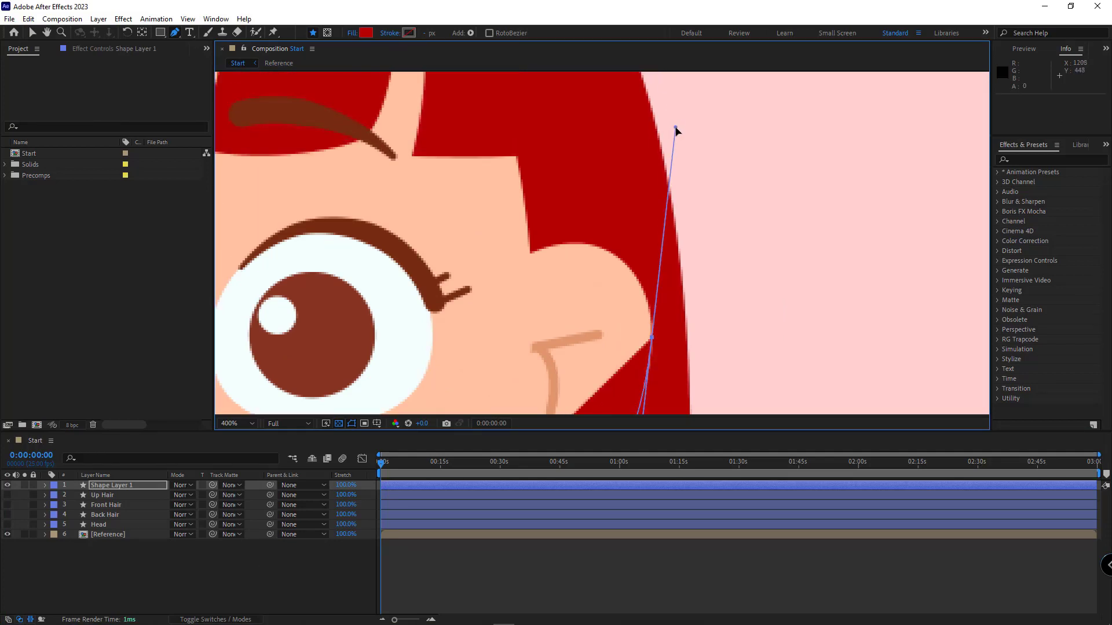
left_click(352, 33)
left_click(498, 285)
left_click(544, 352)
Fit the lower curve to the right ear's edge and add a smooth point at the top of the ear.
left_click_drag(655, 331, 645, 197)
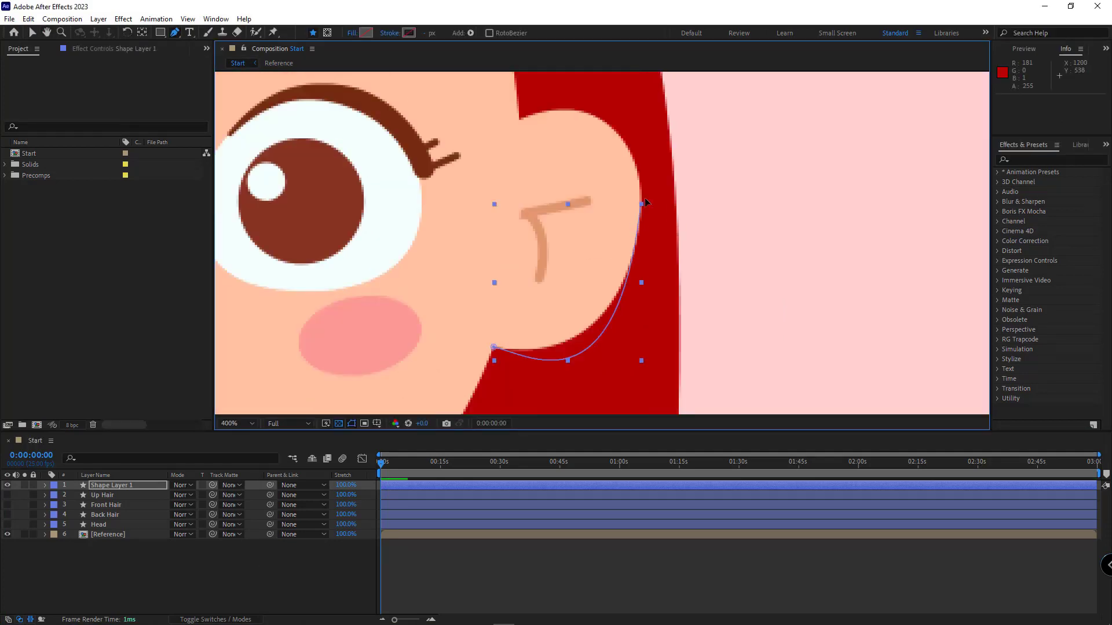
left_click_drag(631, 368, 633, 324)
left_click_drag(619, 370, 631, 314)
left_click_drag(609, 132, 625, 263)
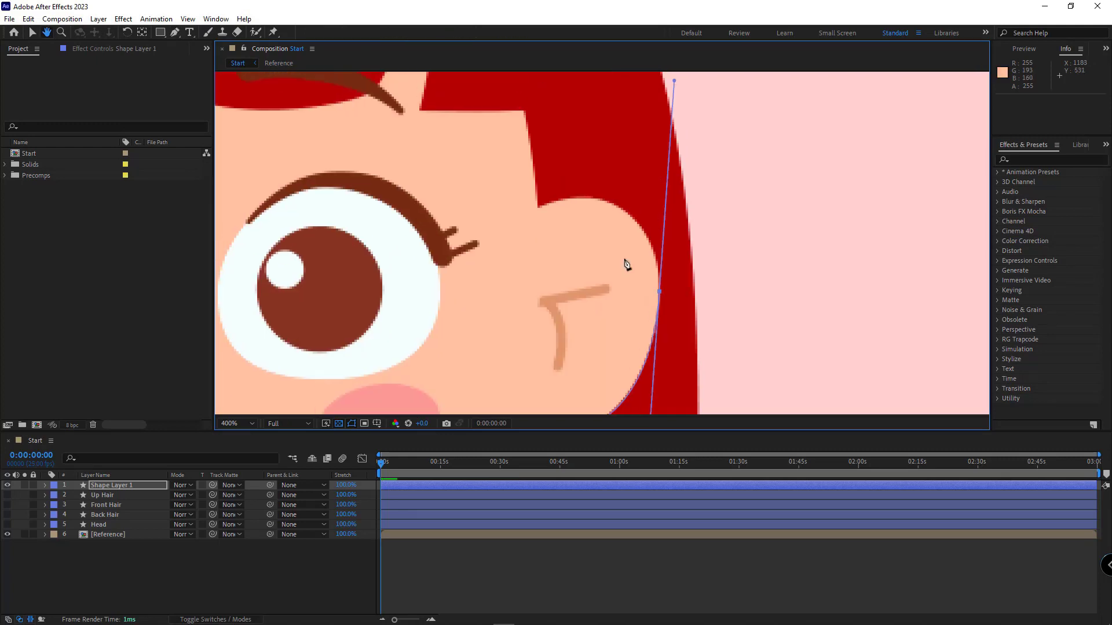
left_click_drag(581, 196, 544, 196)
left_click_drag(674, 80, 657, 216)
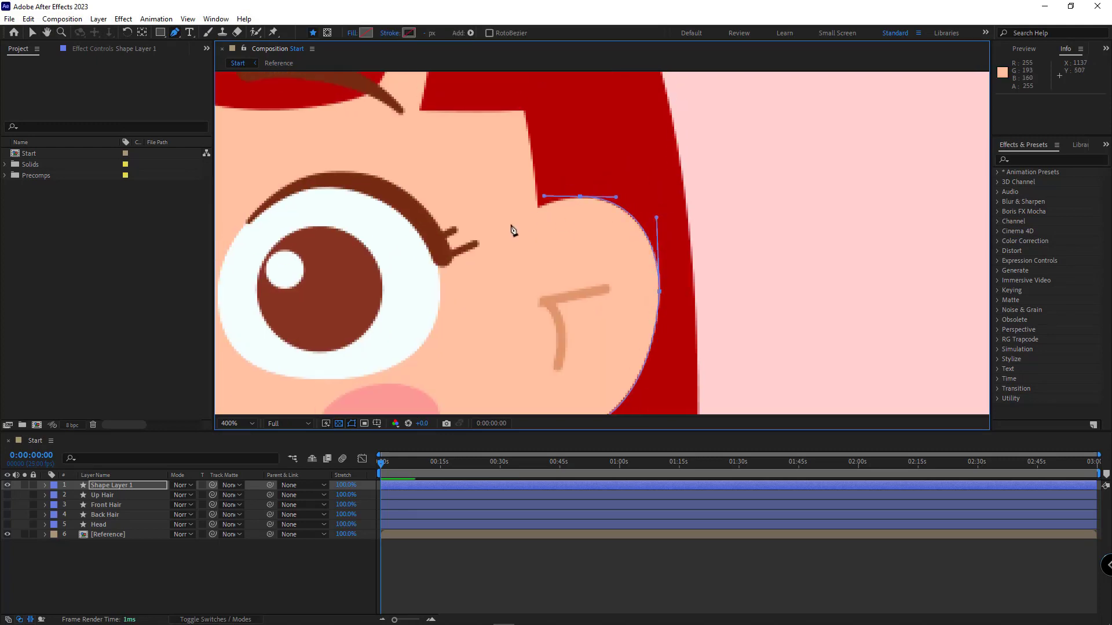
Continue the ear path down its inner side over the cheek, close it at the lower junction and smooth the inner curve.
left_click_drag(511, 225, 490, 242)
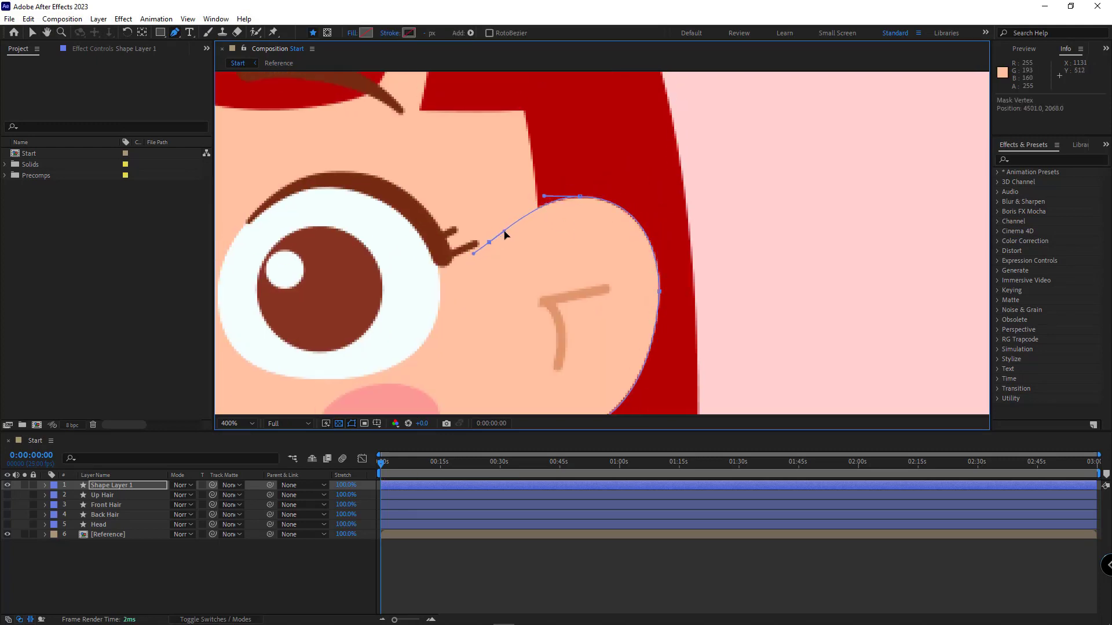
left_click_drag(464, 340, 468, 249)
left_click(458, 290)
left_click(515, 346)
left_click_drag(457, 290, 454, 317)
left_click(455, 317, "alt")
left_click_drag(450, 261, 451, 244)
scroll(524, 297, "down", 1)
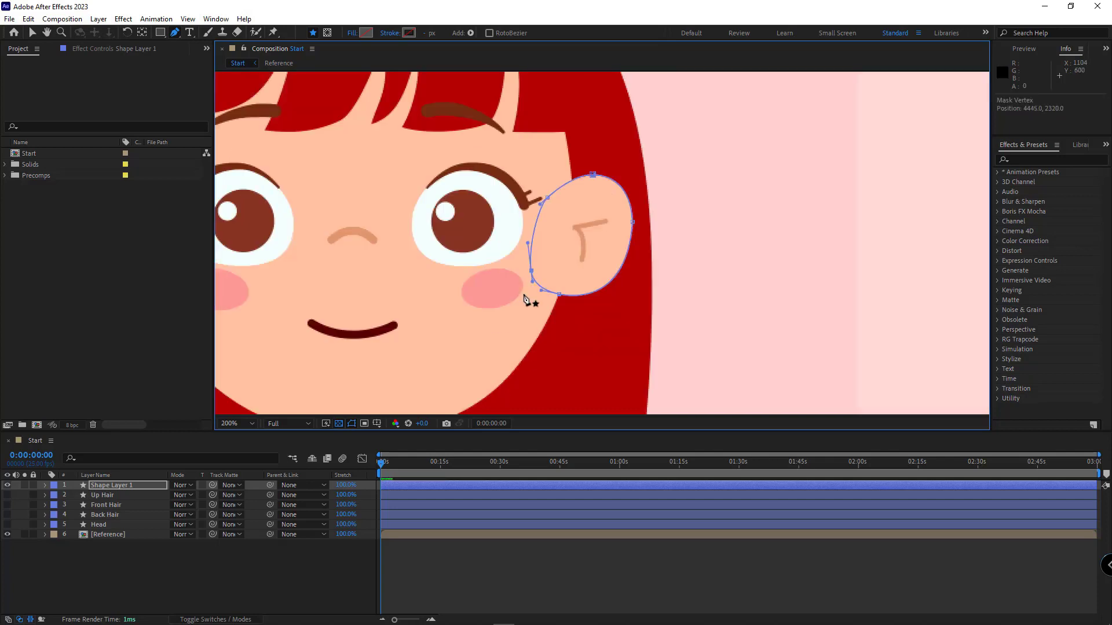
Rename the new ear shape layer as R Ear.
left_click(242, 571)
left_click(111, 485)
key("Return")
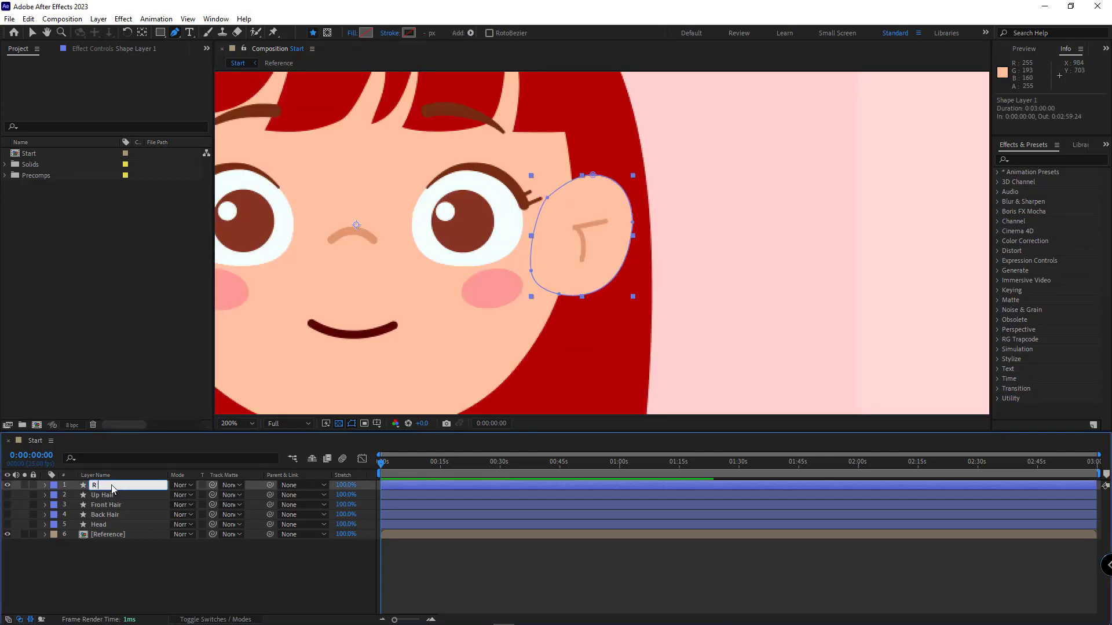
type("R Ear")
key("Return")
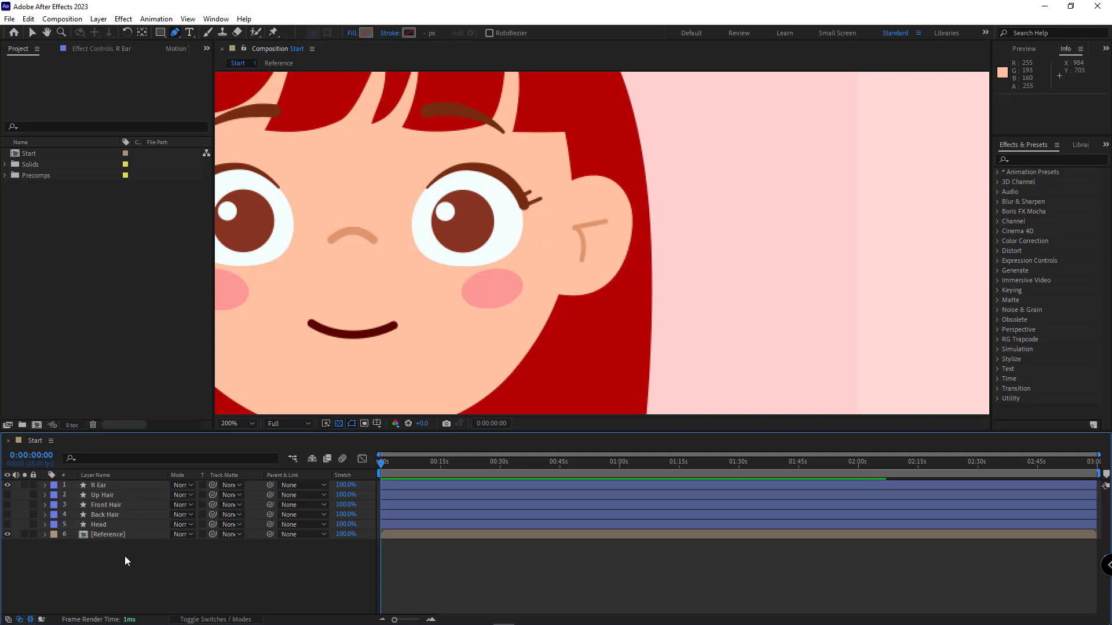
Expand the contents of the R Ear layer and set the fill of Shape 1 to a solid colour.
left_click(45, 485)
left_click(55, 495)
left_click(93, 505)
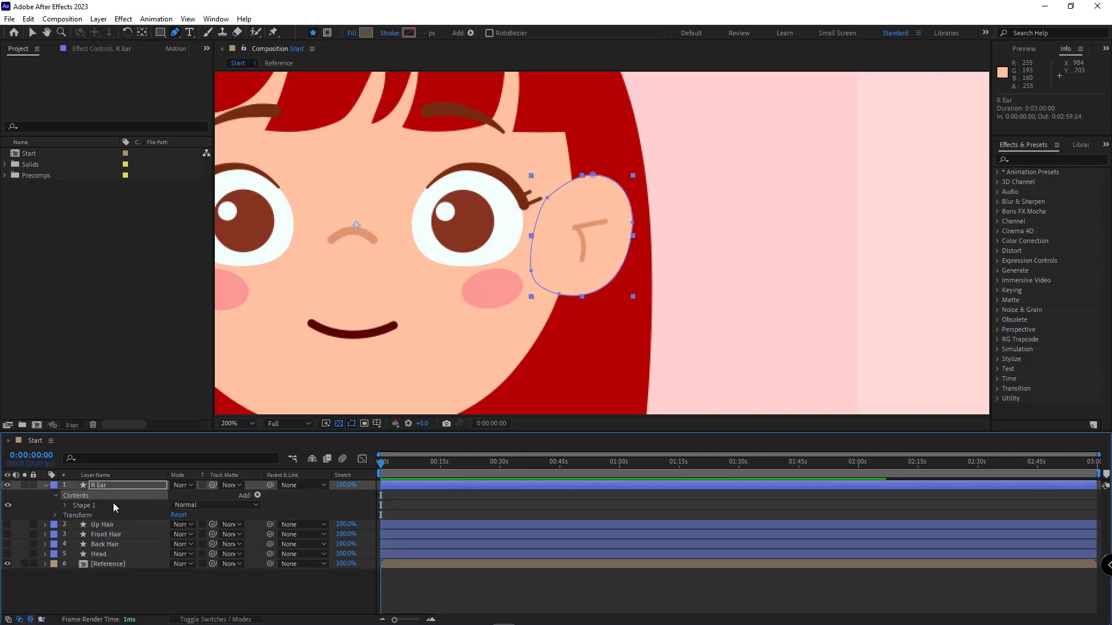
left_click(352, 32)
left_click(520, 289)
left_click(529, 350)
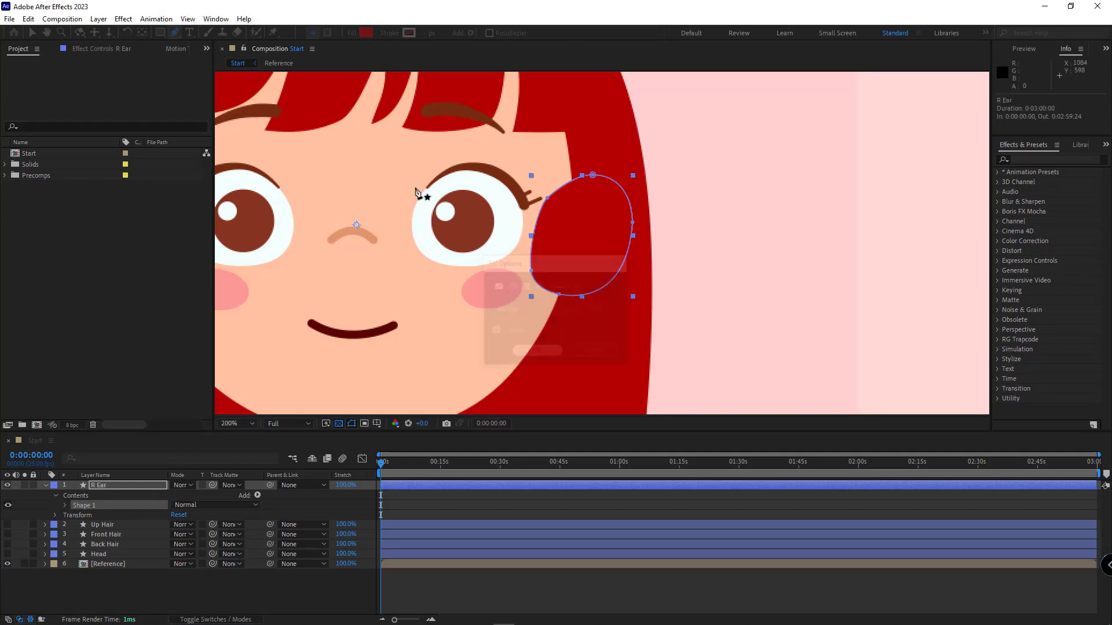
Set the ear's fill colour to the skin tone FFC1A0 sampled from the face and hide Shape 1.
left_click(366, 32)
left_click(288, 298)
left_click(422, 293)
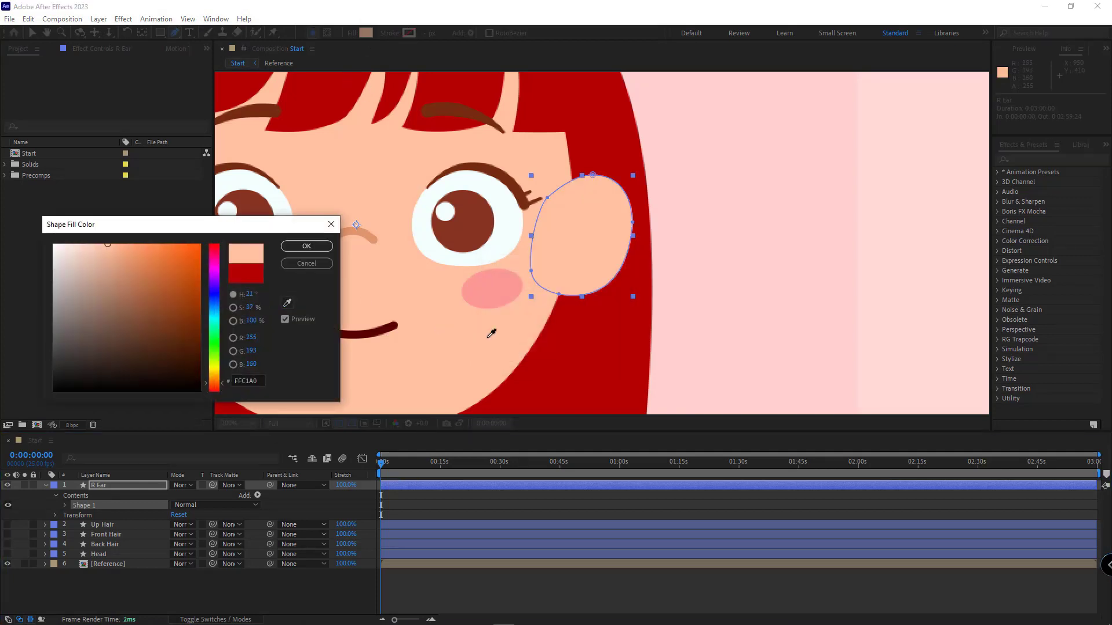
left_click(303, 248)
left_click(108, 492)
left_click(8, 505)
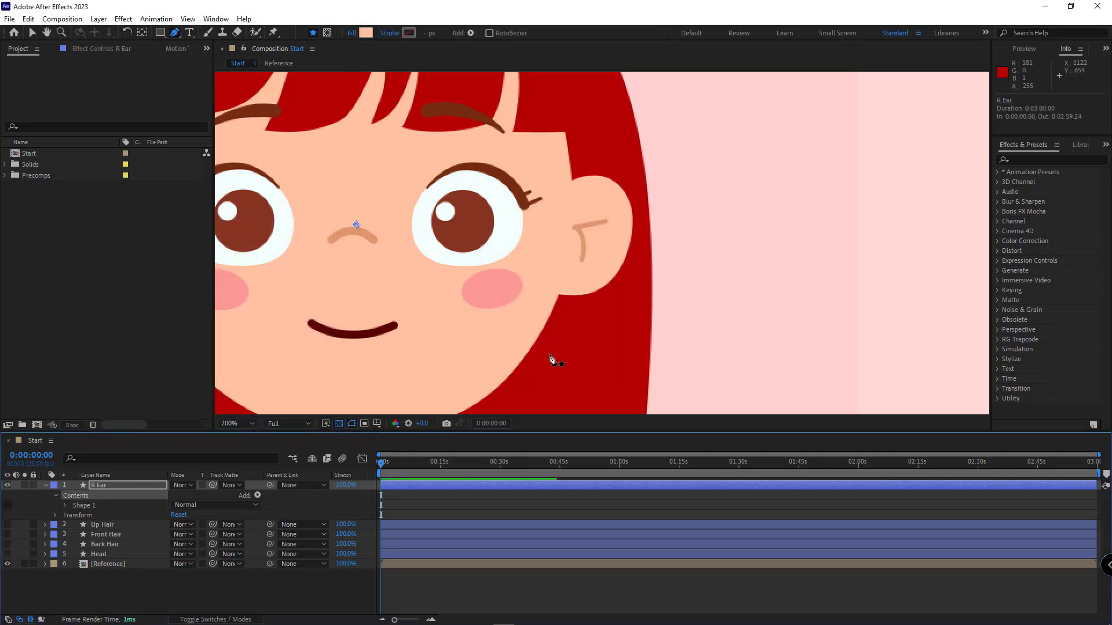
Draw the inner ear creases in the R Ear layer as a straight slanted line and a separate curved line descending from it.
scroll(589, 269, "up", 1)
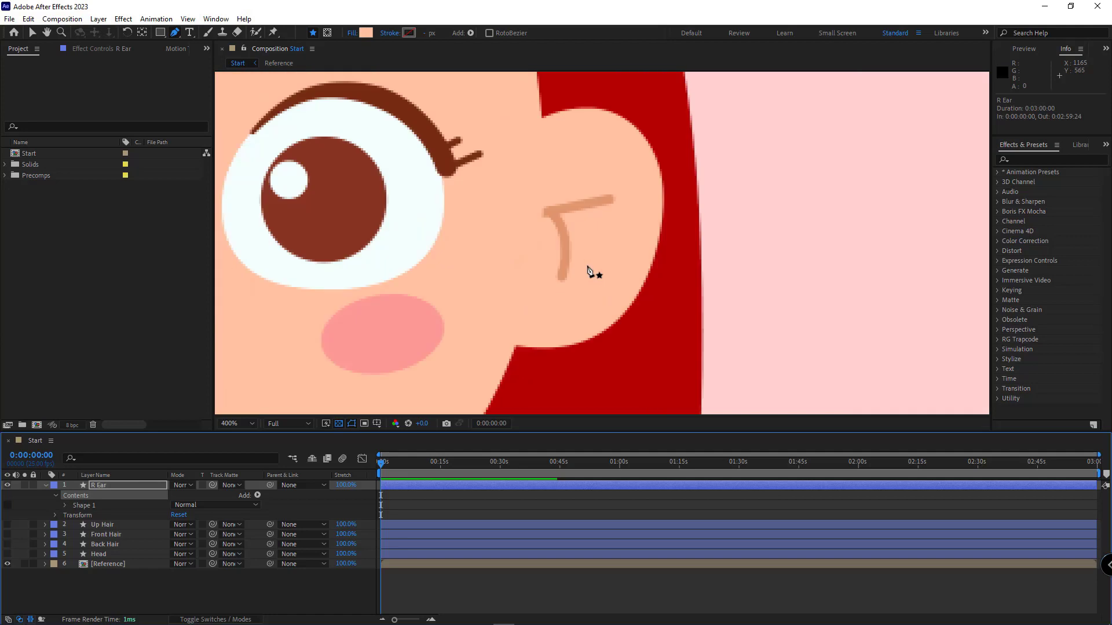
left_click(610, 198)
left_click(498, 218)
left_click(111, 509)
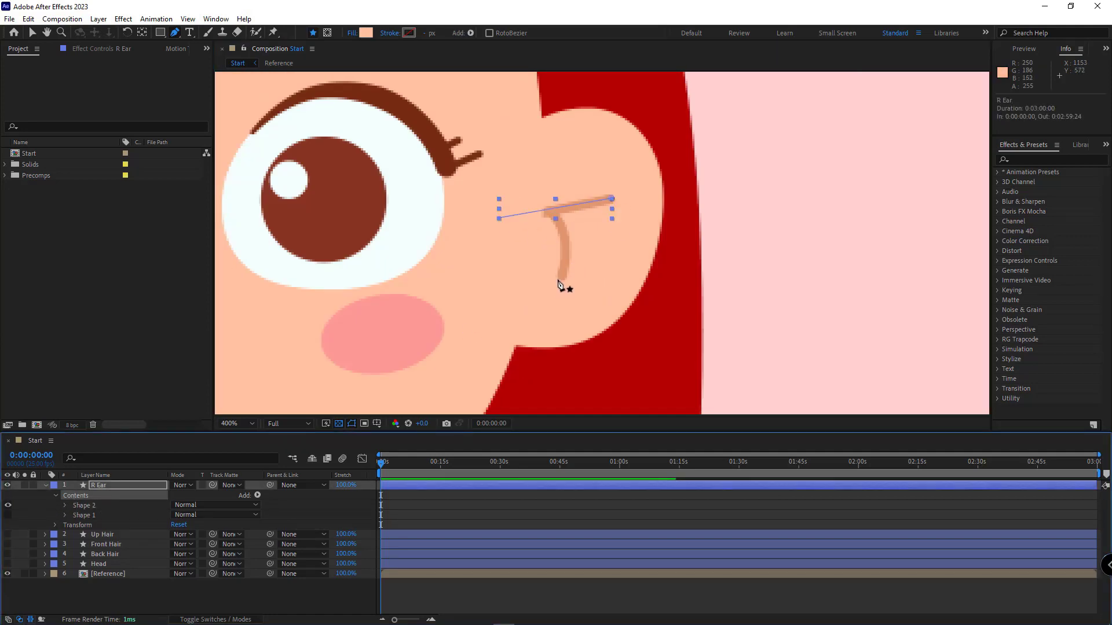
left_click_drag(562, 278, 569, 253)
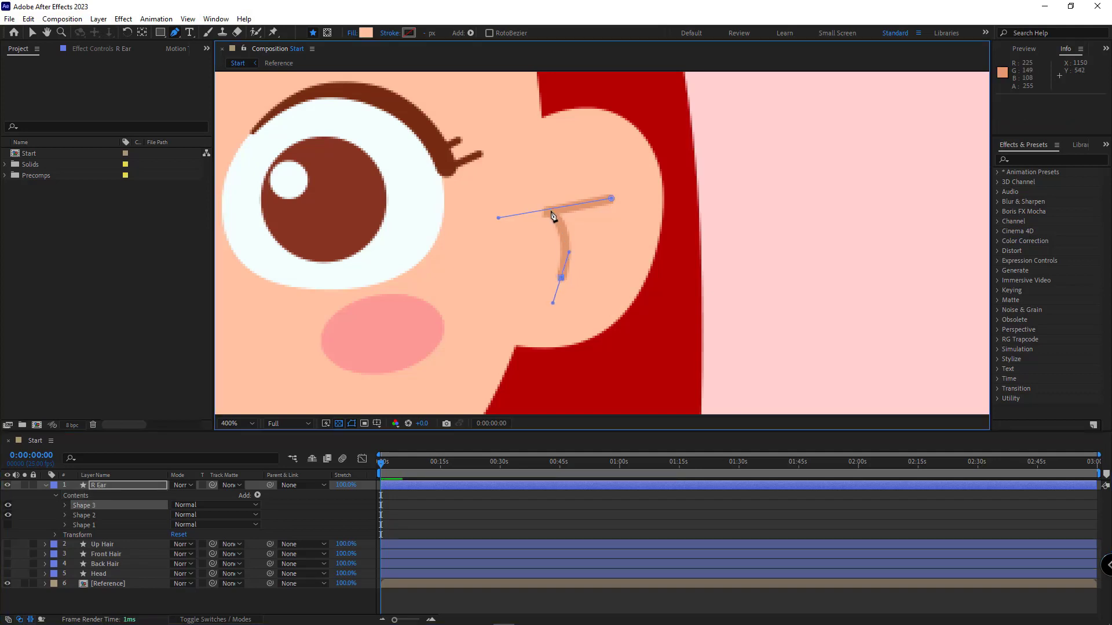
left_click_drag(548, 210, 527, 193)
Remove the fill from both crease lines, Shape 2 and Shape 3, and give them a solid-colour stroke 4.5 px wide.
left_click(87, 515, "shift")
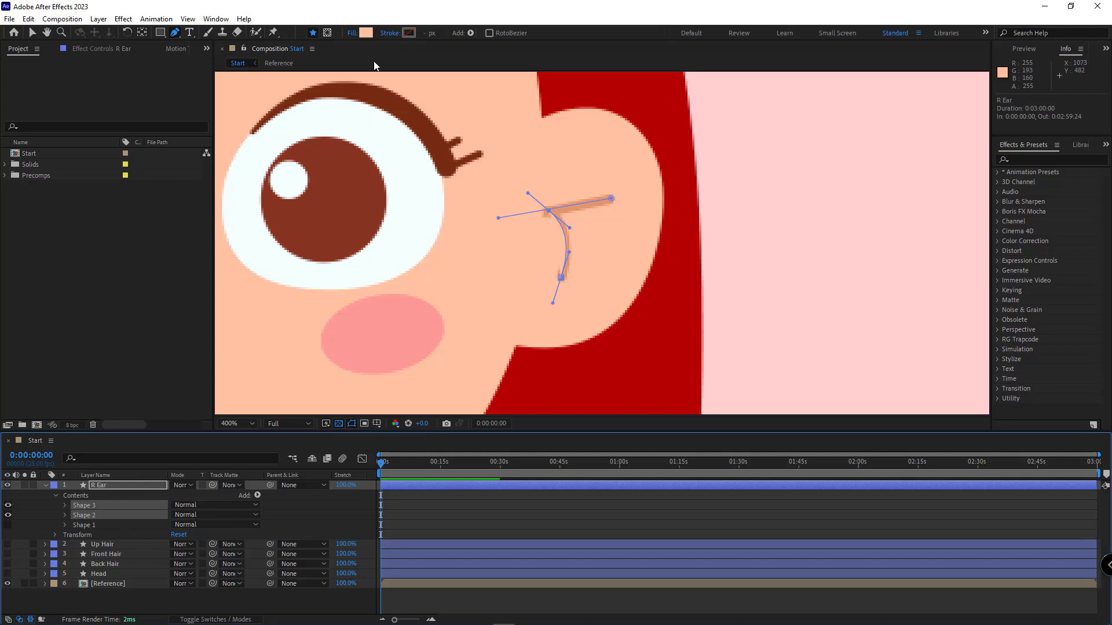
left_click(351, 33)
left_click(497, 285)
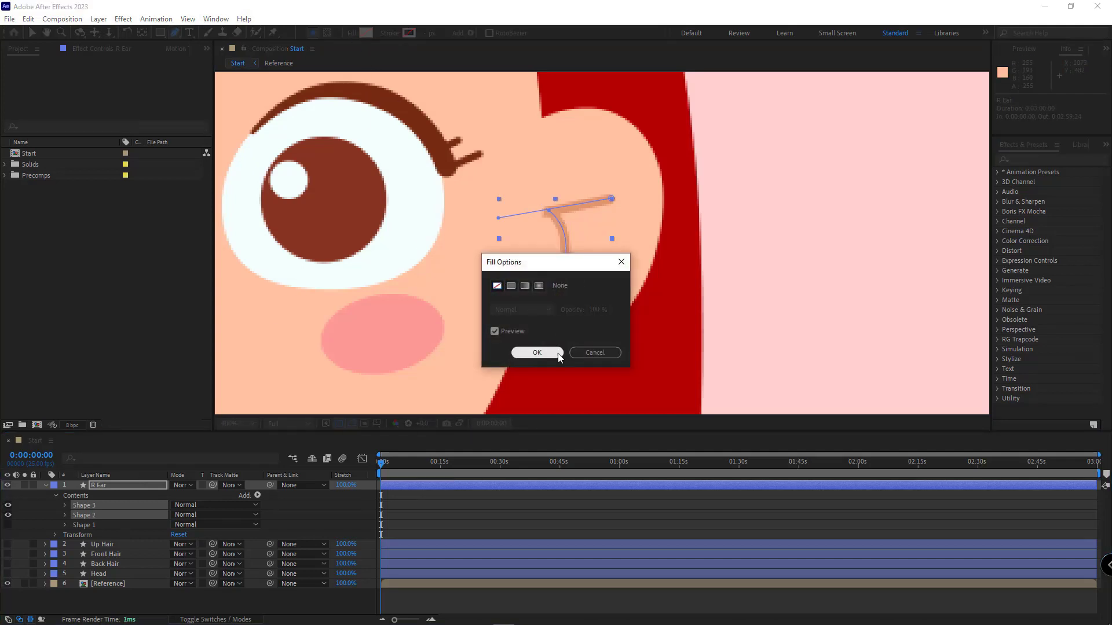
left_click(537, 352)
left_click(389, 34)
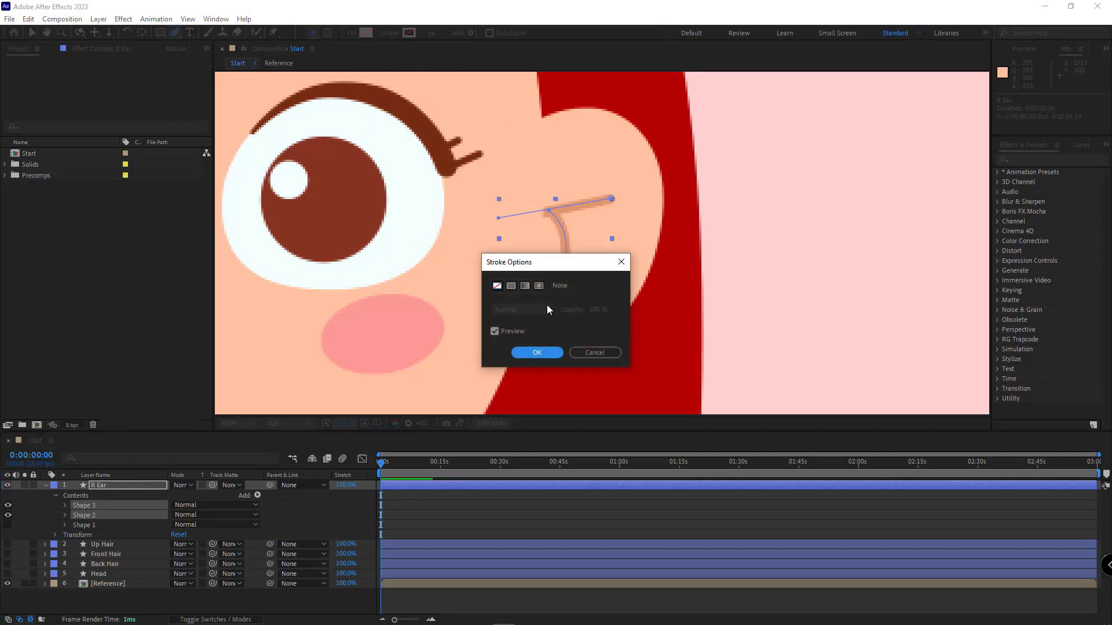
left_click(512, 286)
left_click(534, 351)
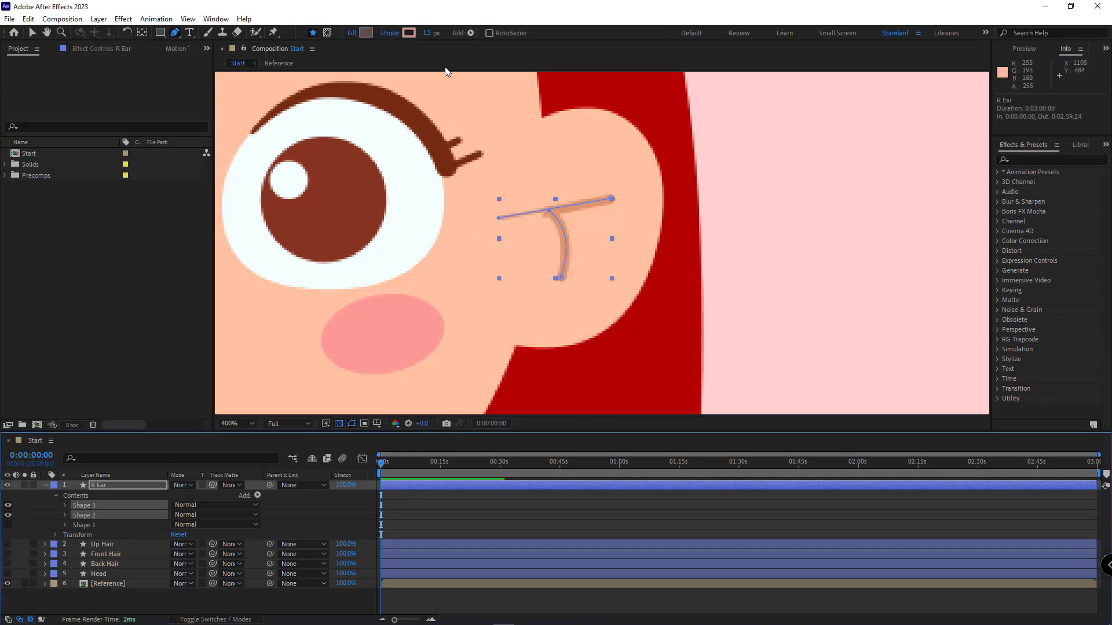
left_click_drag(426, 36, 452, 41)
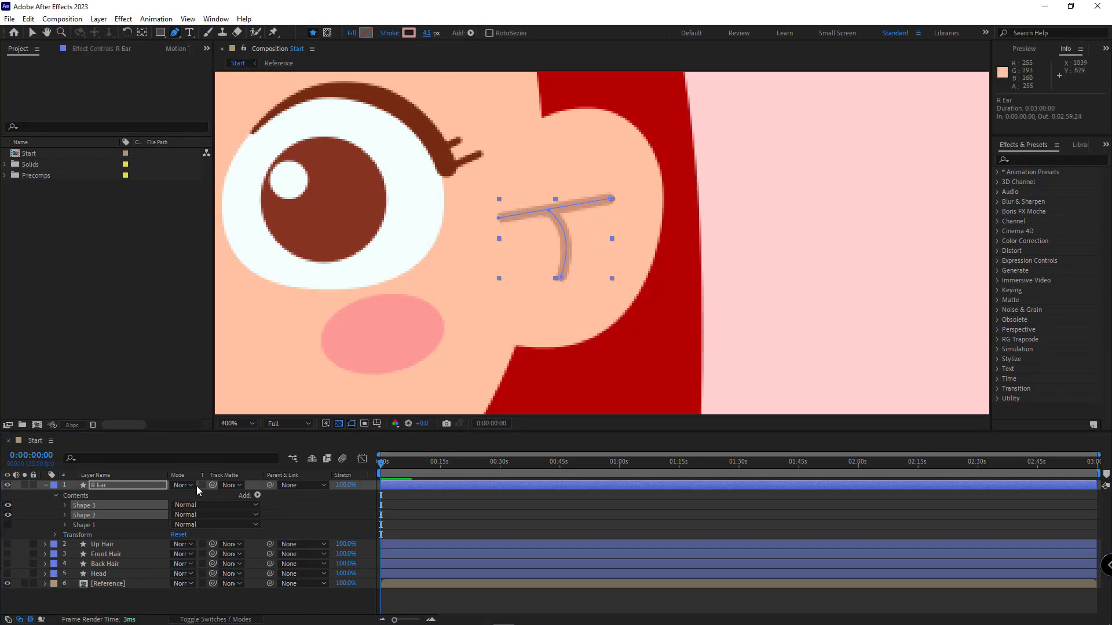
Set the line cap of the straight or curved crease in Shape 2 of the R Ear layer to Round Cap.
left_click(64, 515)
left_click(28, 523)
scroll(105, 550, "down", 1)
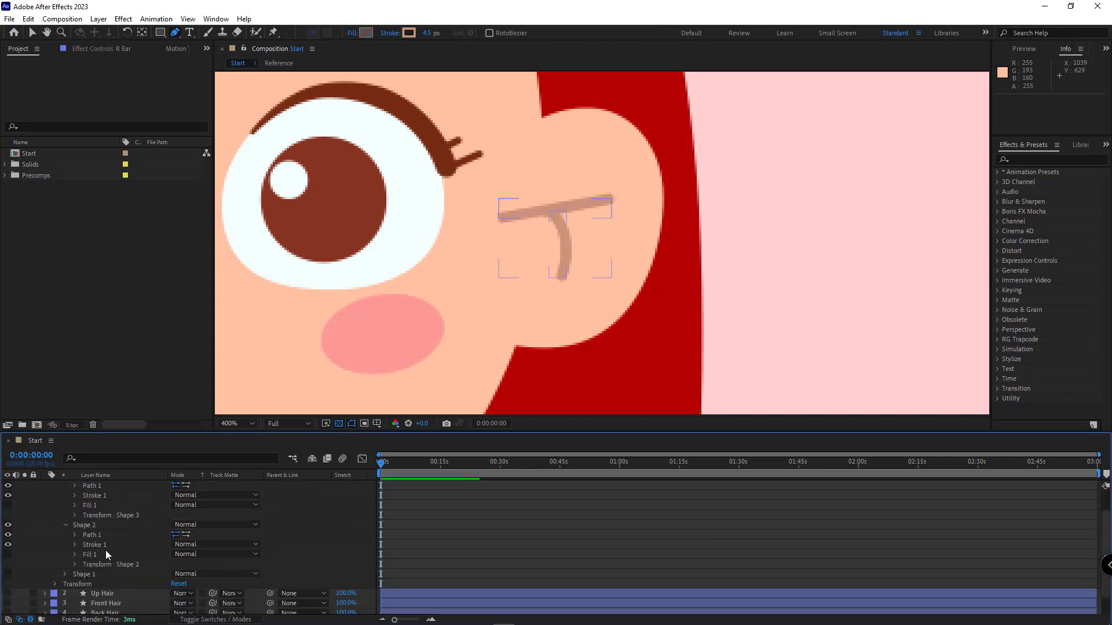
left_click(75, 544)
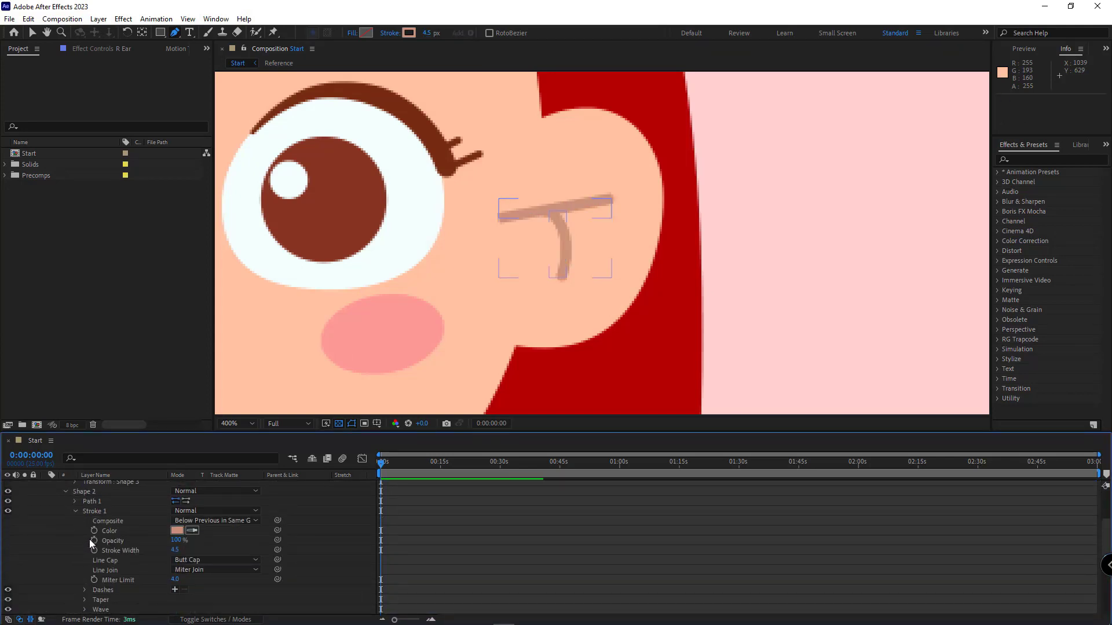
left_click(211, 560)
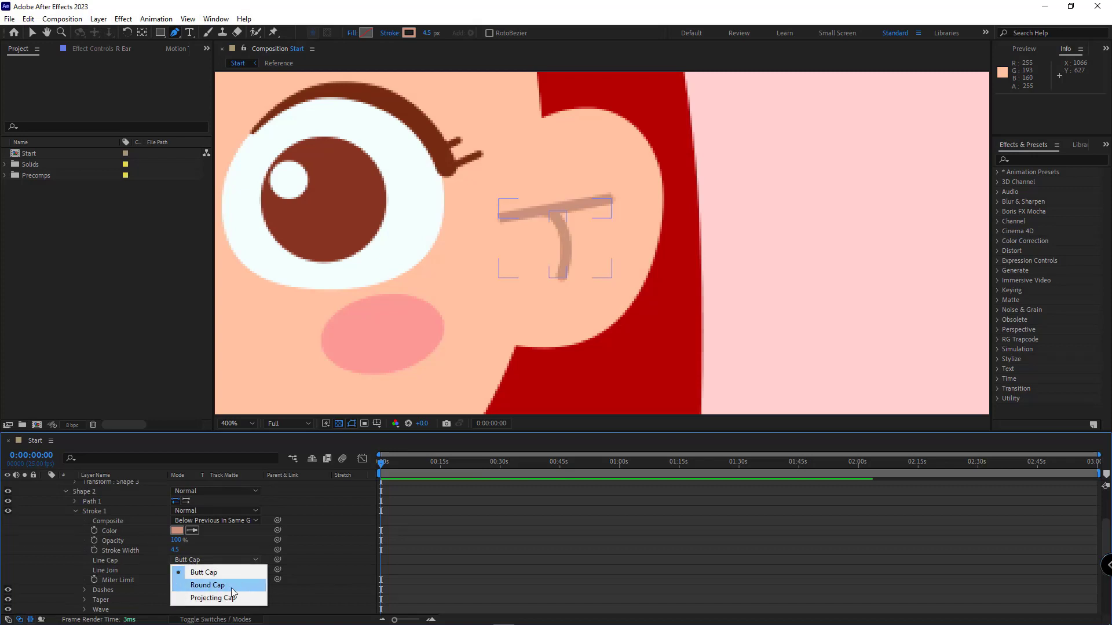
left_click(207, 585)
Set the line cap of the Shape 3 crease stroke to Round Cap and collapse the shape's properties.
scroll(184, 579, "up", 2)
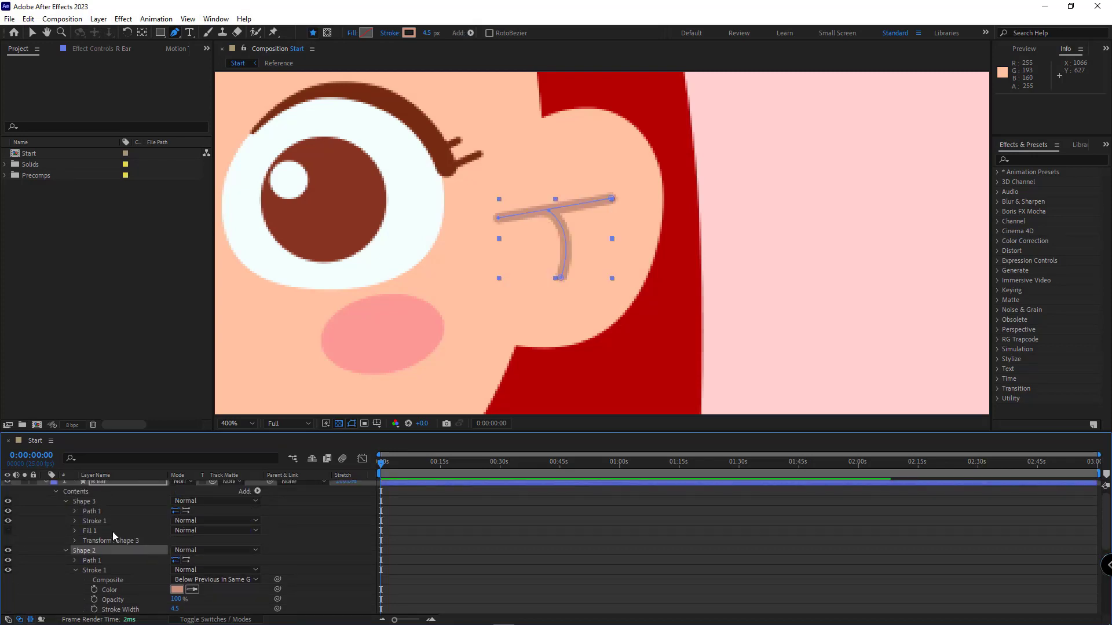
left_click(75, 519)
left_click(214, 560)
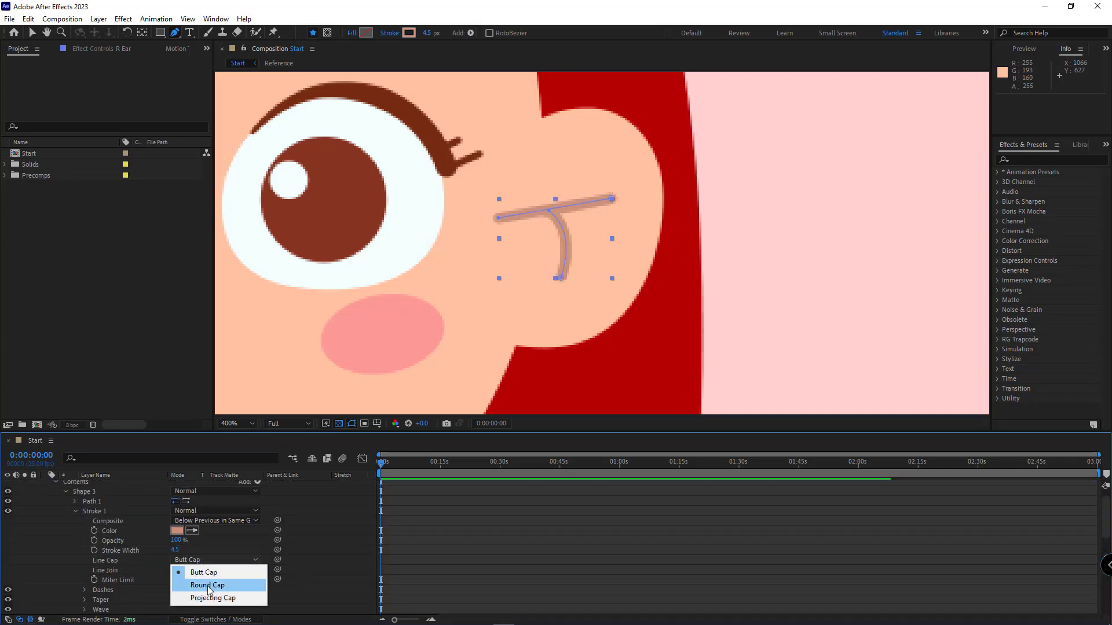
left_click(197, 586)
scroll(94, 551, "up", 1)
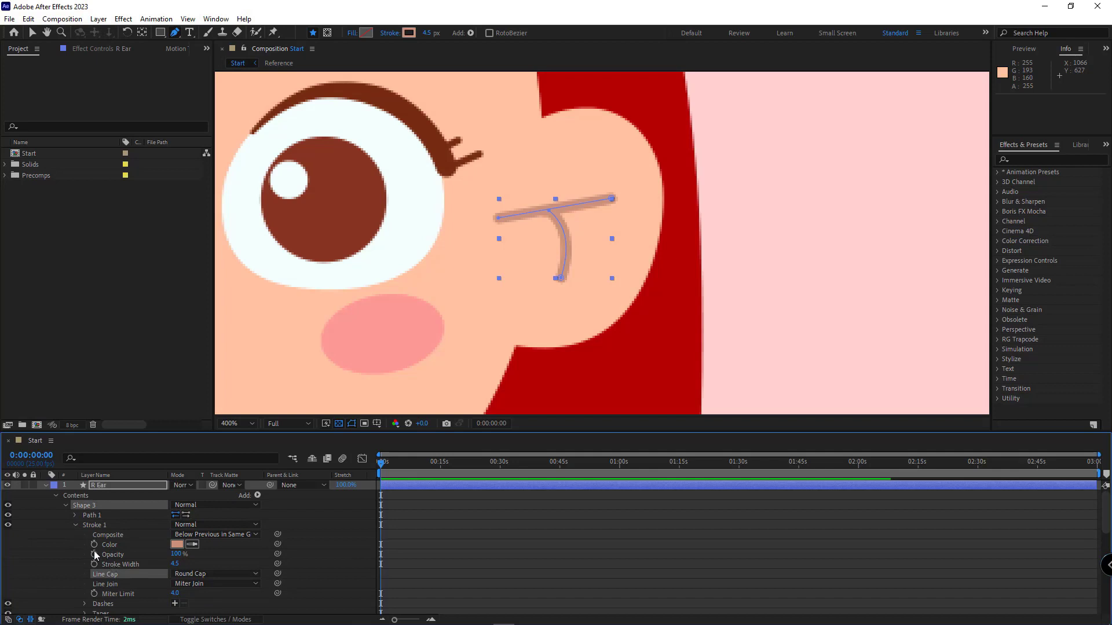
left_click(65, 505)
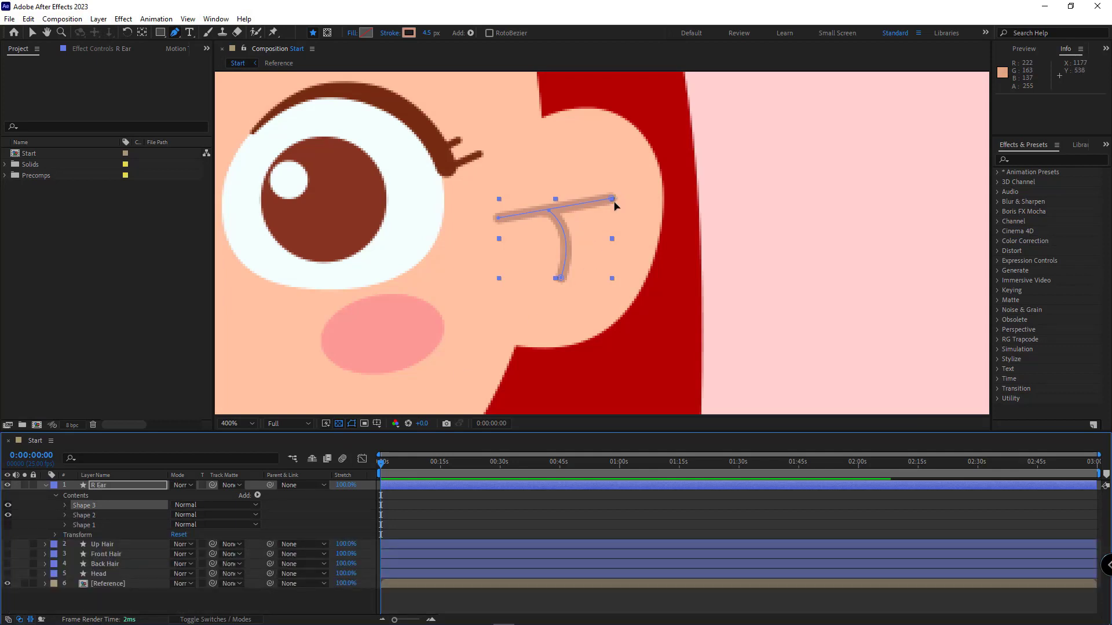
Set the stroke colour of both crease lines, Shape 2 and Shape 3, to the tan crease colour sampled from the reference's opposite ear.
left_click(30, 506)
left_click(100, 506)
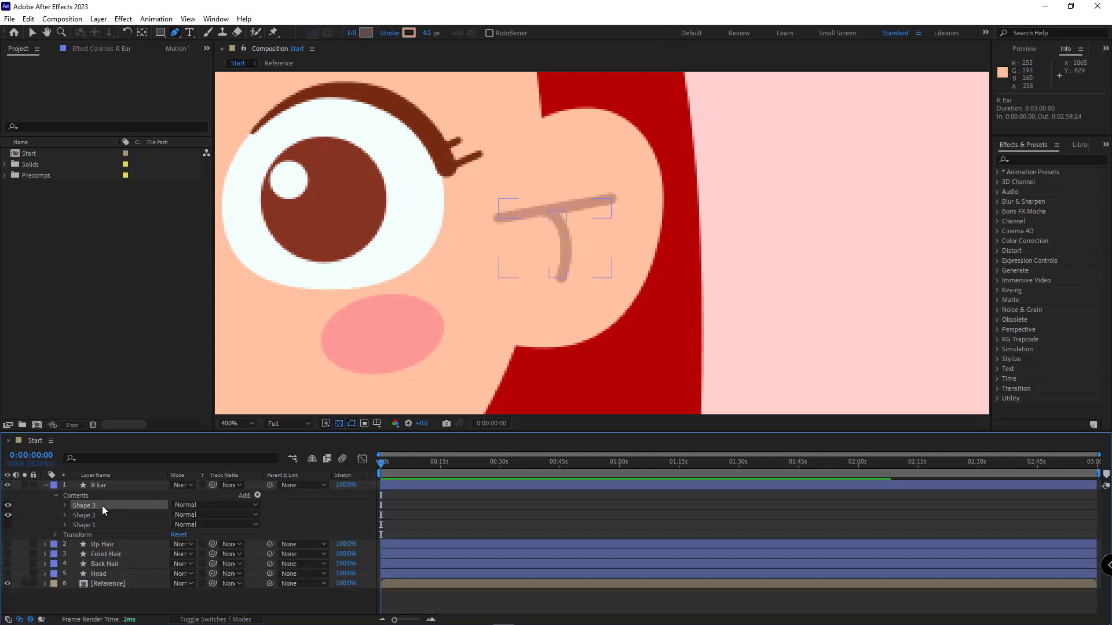
left_click(99, 515, "shift")
left_click_drag(405, 265, 718, 240)
left_click_drag(464, 267, 847, 259)
left_click(409, 33)
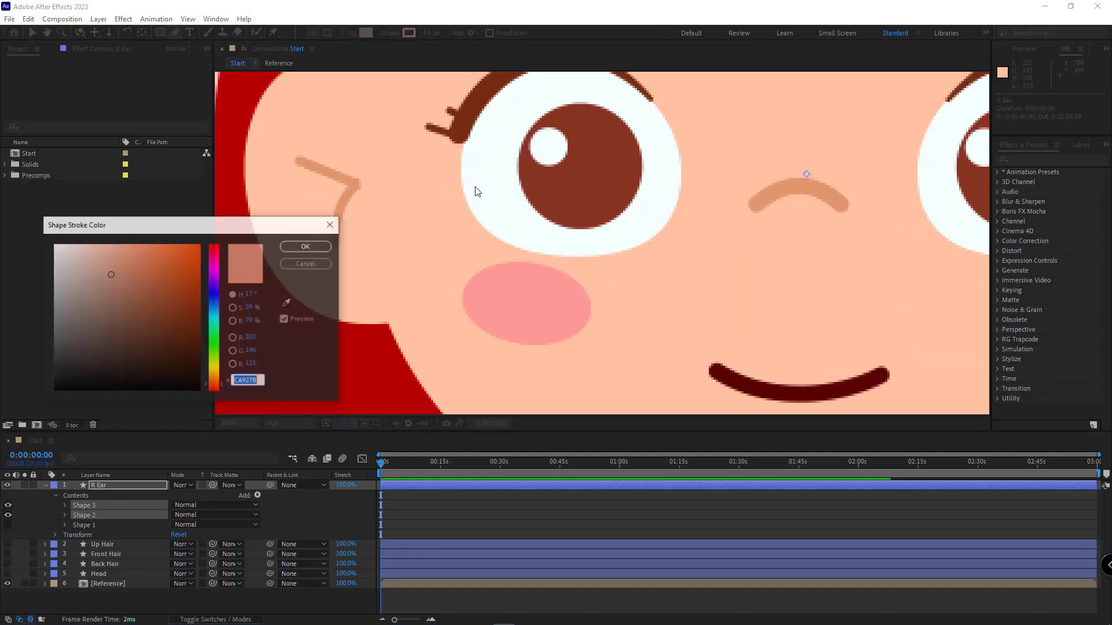
left_click(287, 303)
left_click(350, 190)
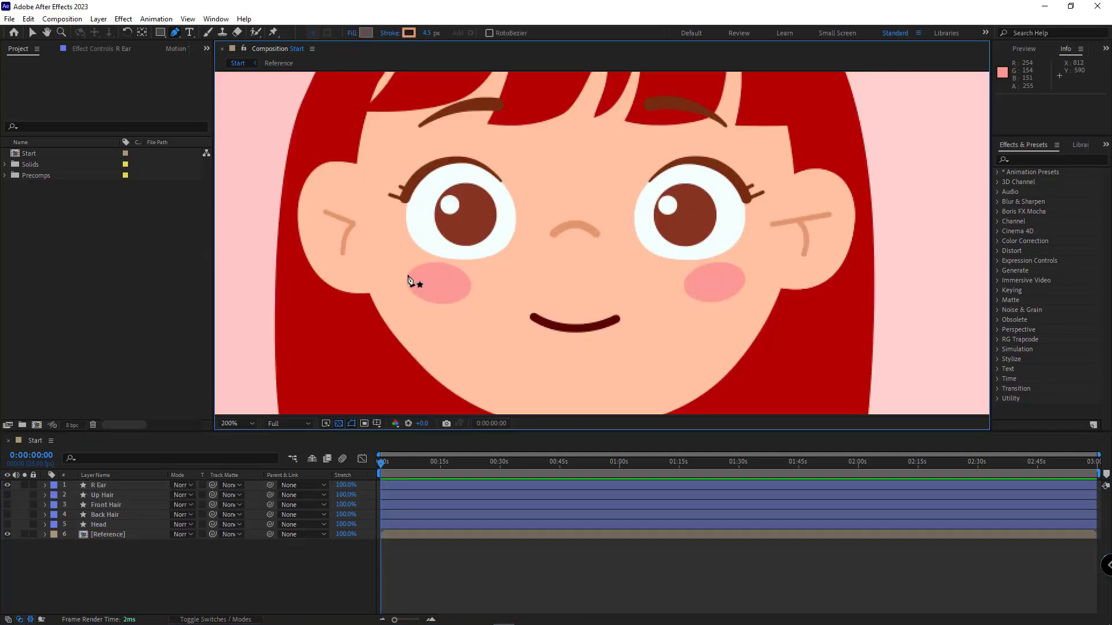
Duplicate the R Ear layer, rename the copy L Ear and expand its properties.
scroll(484, 318, "down", 2)
scroll(526, 256, "up", 1)
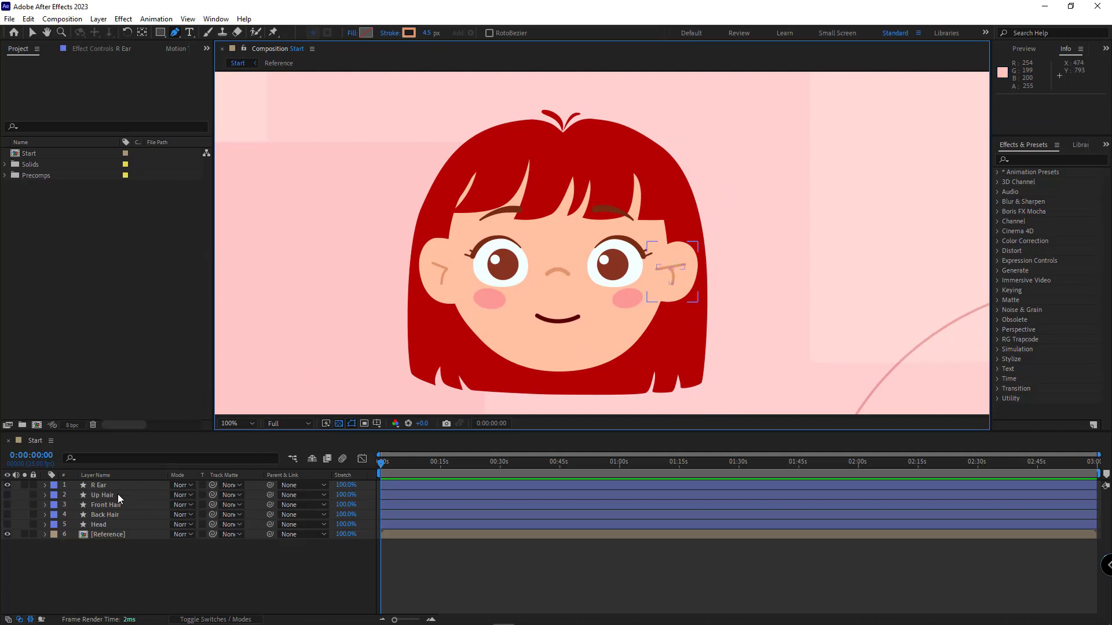
left_click(99, 487)
key("ctrl+d")
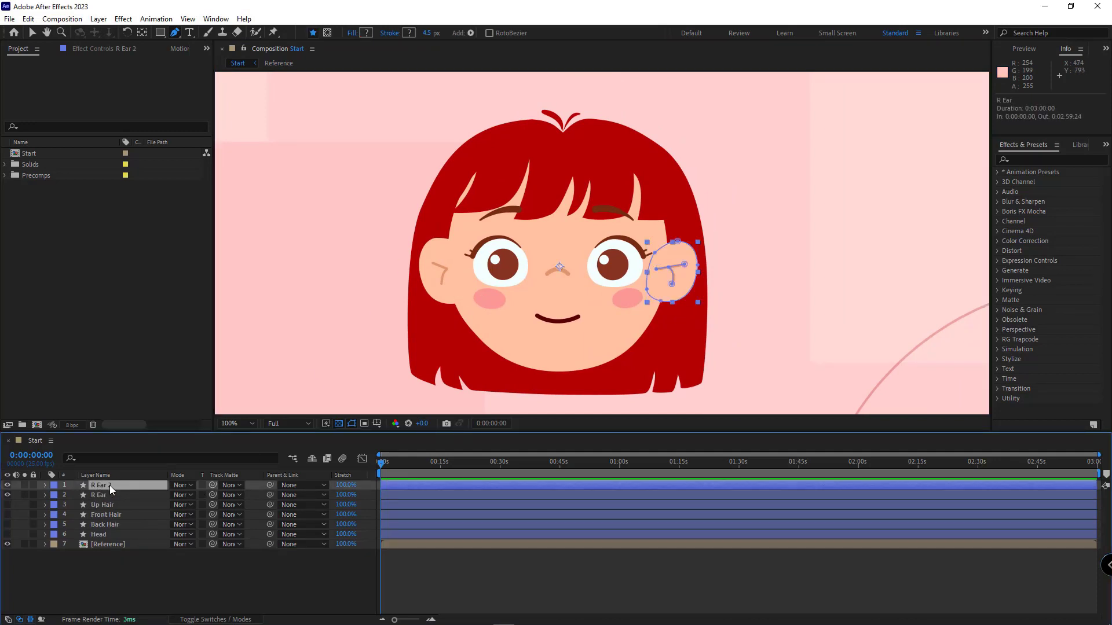
key("Return")
key("BackSpace")
type("L")
left_click(48, 486)
left_click(46, 485)
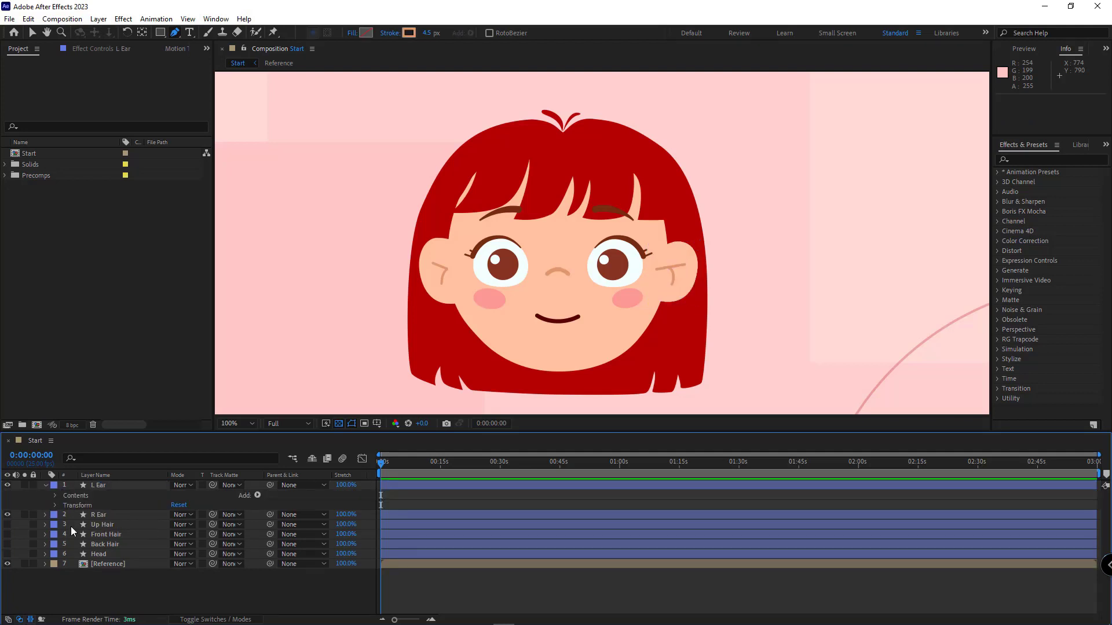
Mirror the L Ear layer horizontally and align it with the ear on the other side of the reference face.
left_click(98, 485)
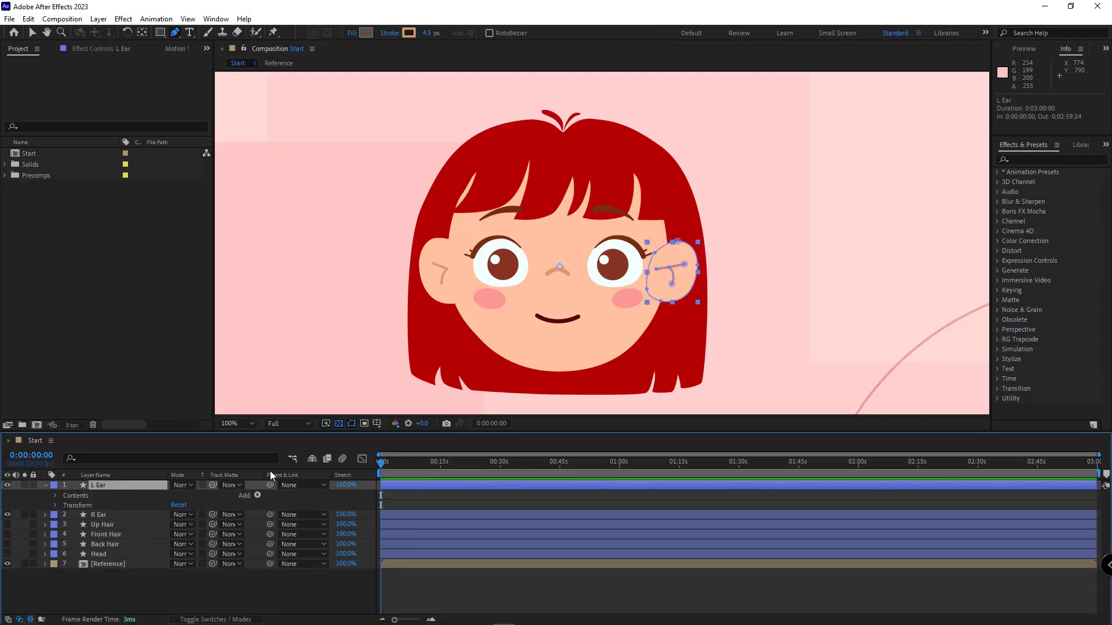
left_click(698, 266)
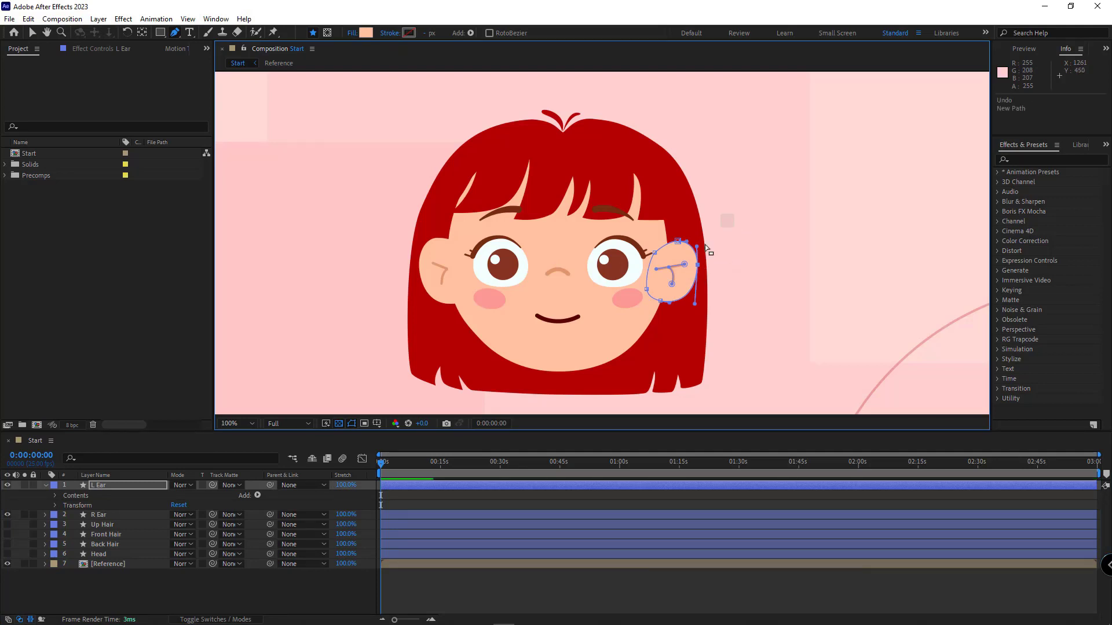
left_click_drag(733, 214, 616, 327)
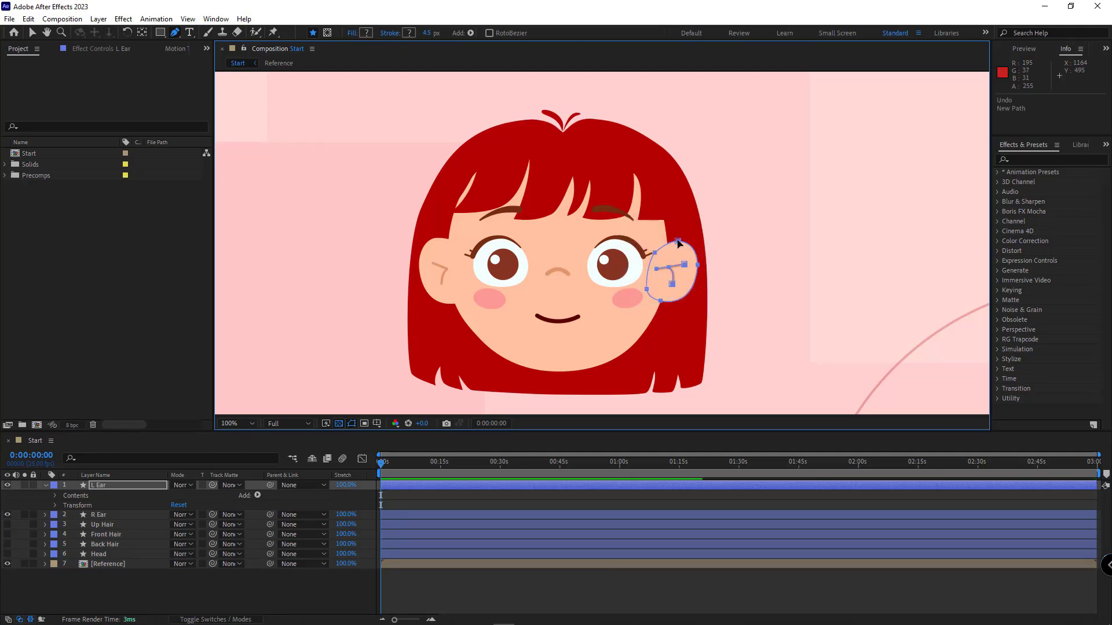
key("v")
left_click_drag(678, 281, 493, 278)
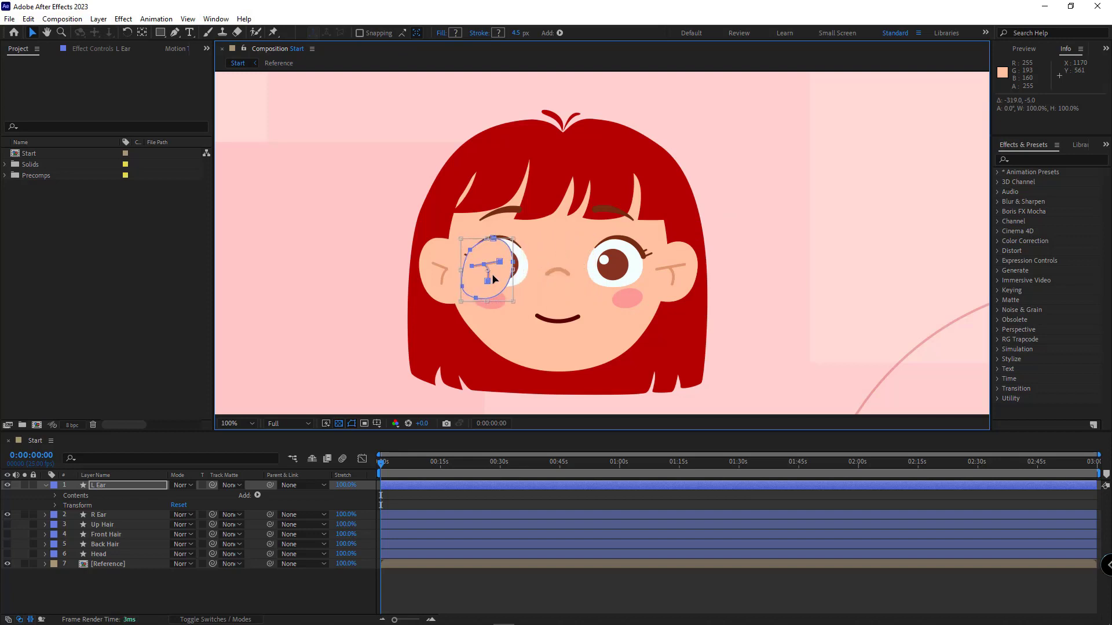
scroll(494, 278, "up", 4)
left_click_drag(597, 270, 252, 271)
left_click_drag(287, 280, 479, 263)
left_click_drag(418, 281, 573, 289)
left_click_drag(748, 261, 716, 264)
left_click_drag(632, 264, 636, 267)
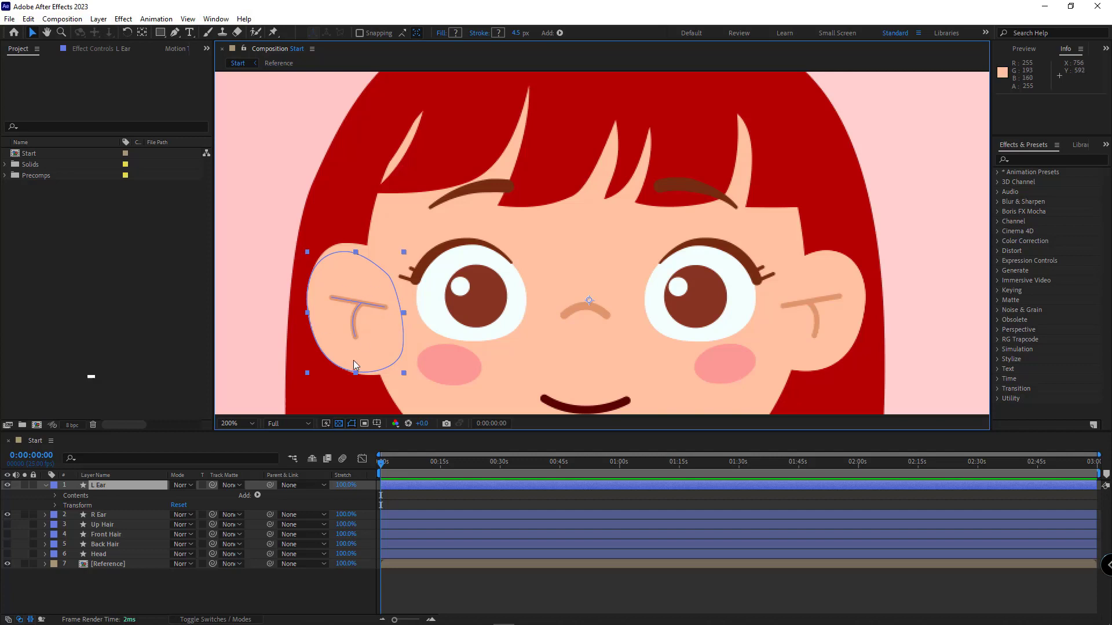
Move the anchor points of the L Ear and R Ear layers to the inner edge of each ear, near the cheek.
key("a")
left_click_drag(589, 299, 391, 319)
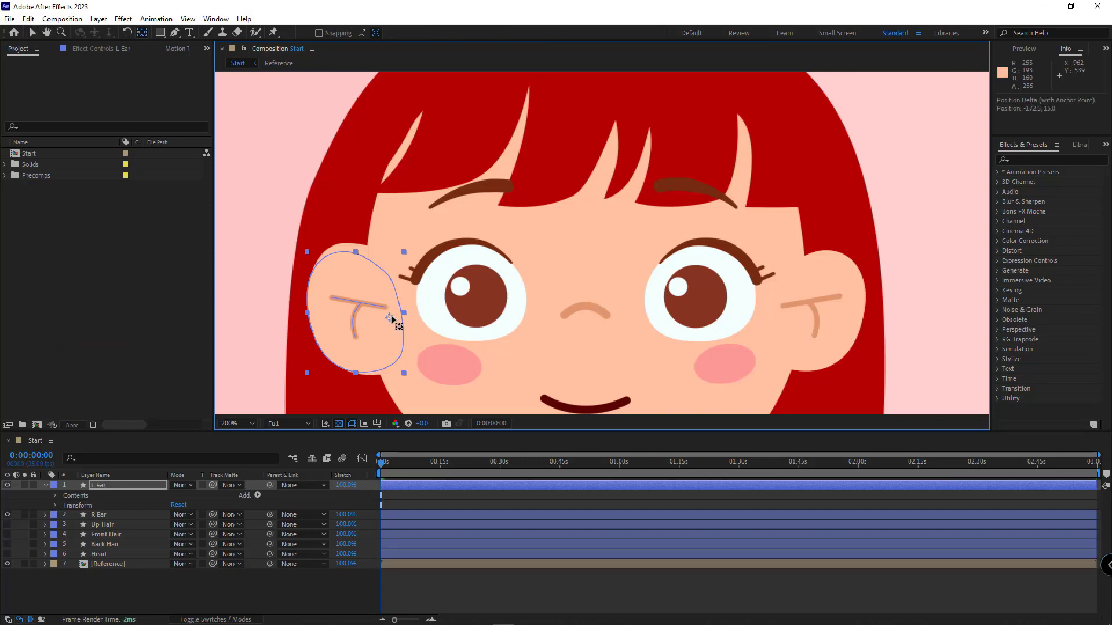
left_click(776, 341)
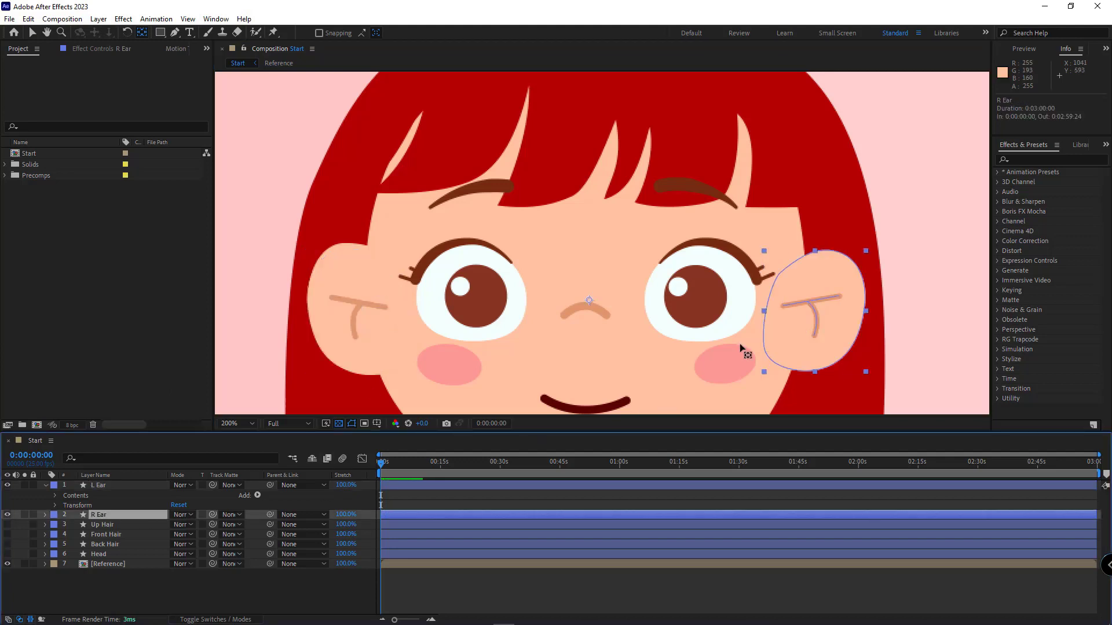
left_click_drag(590, 301, 773, 314)
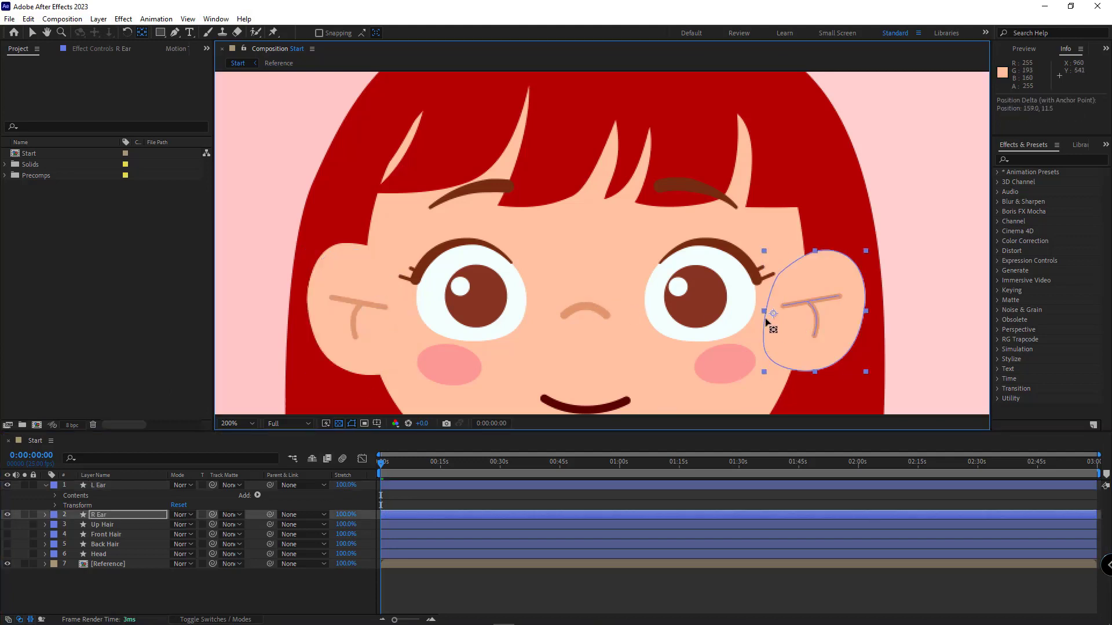
left_click(136, 578)
left_click(45, 485)
key("v")
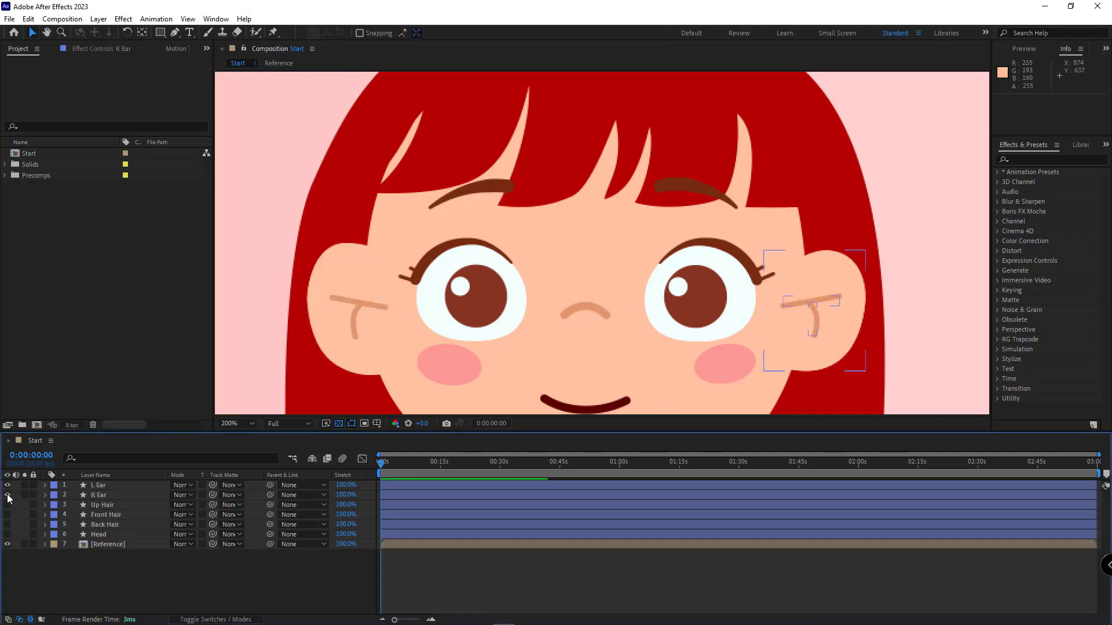
Hide the R Ear and L Ear layers so only the reference artwork shows.
left_click(7, 495)
left_click(7, 485)
scroll(650, 303, "down", 1)
scroll(650, 303, "up", 1)
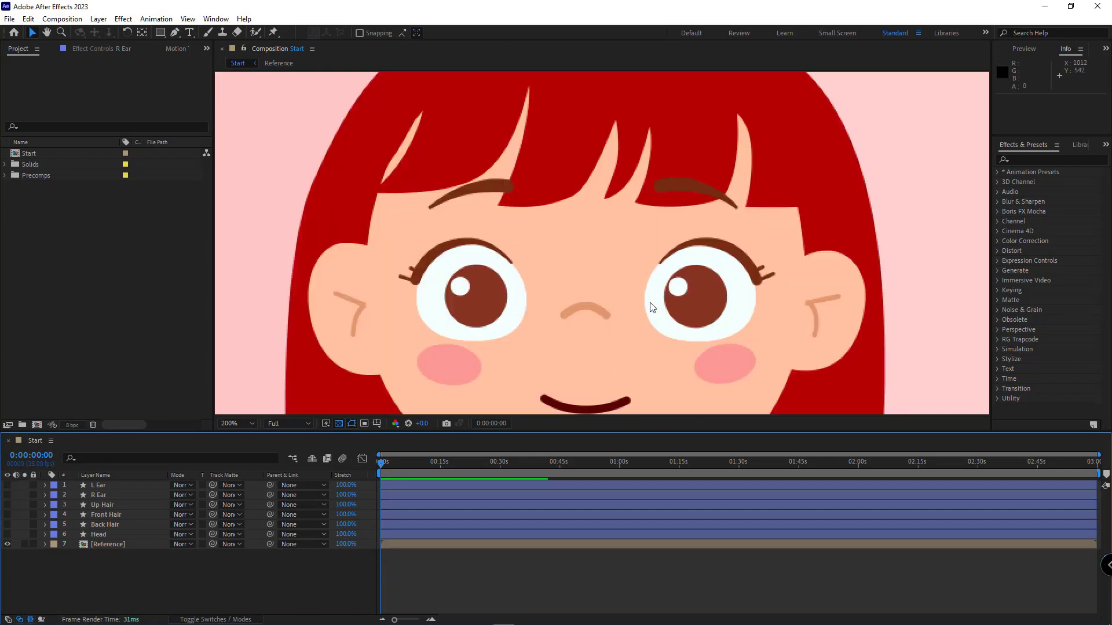
scroll(638, 267, "up", 1)
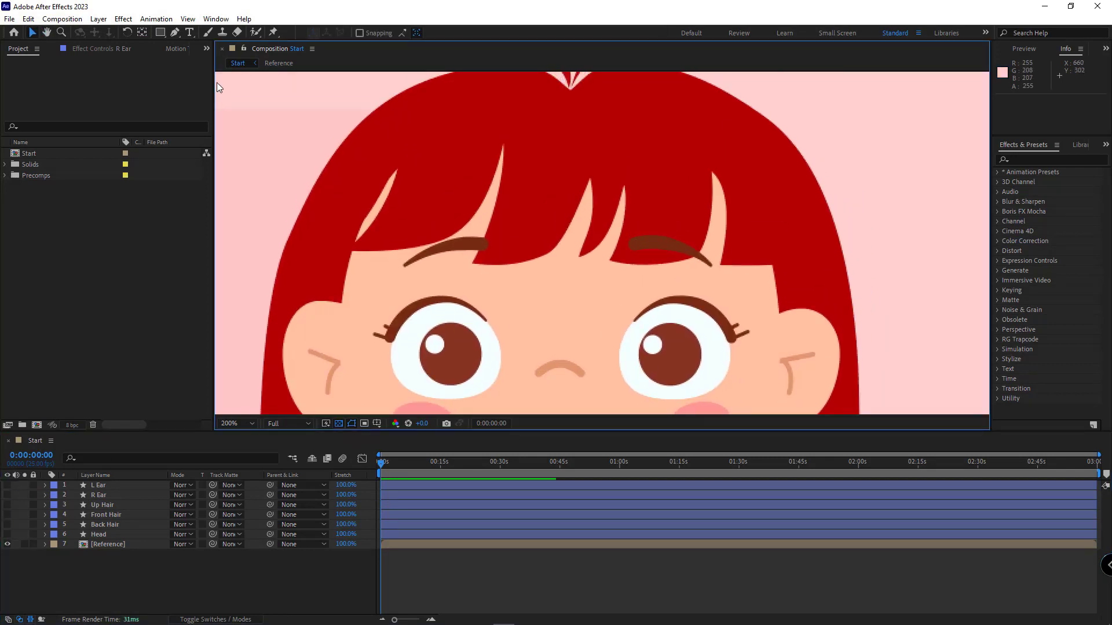
Draw a curved Pen path on a new shape layer along the eyebrow on the R Ear side, from its outer tip to its inner end.
left_click(174, 35)
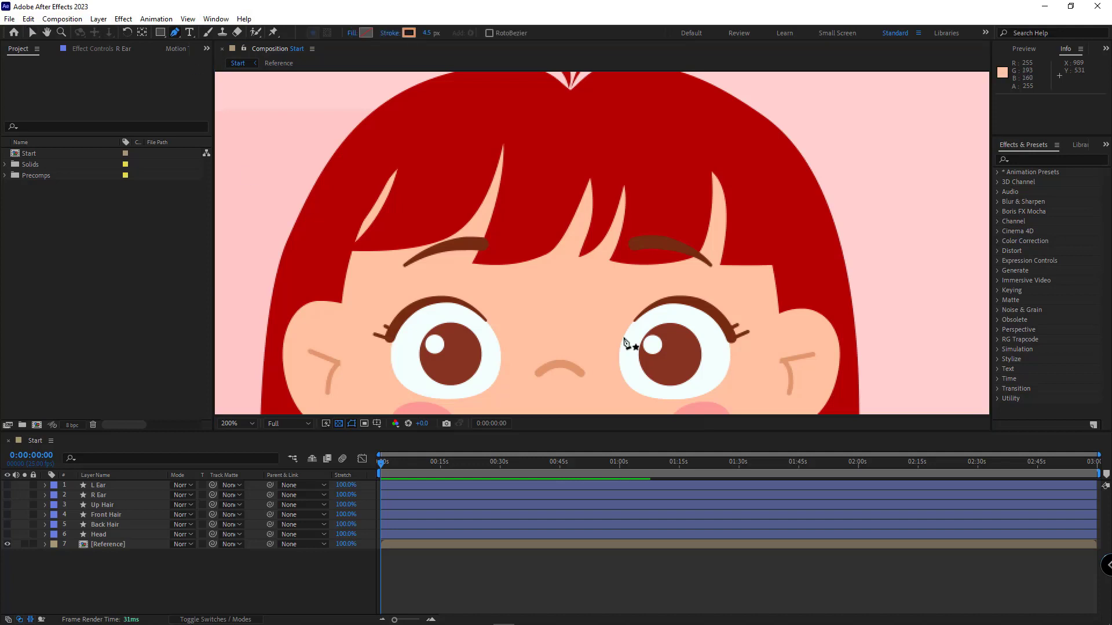
scroll(698, 300, "up", 1)
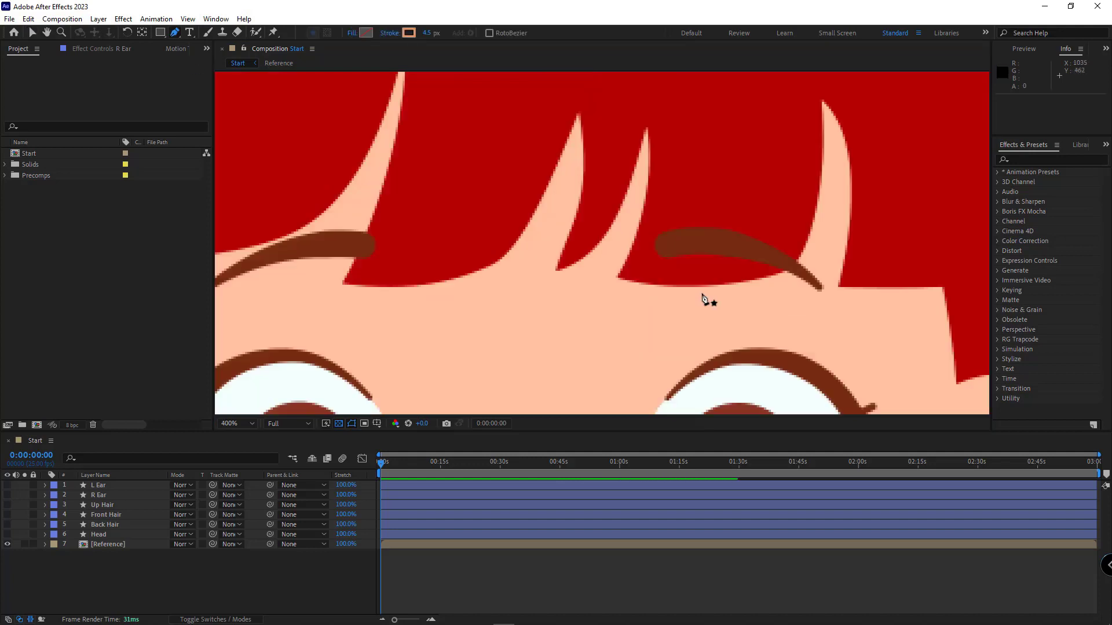
scroll(707, 301, "up", 1)
left_click_drag(702, 318, 665, 290)
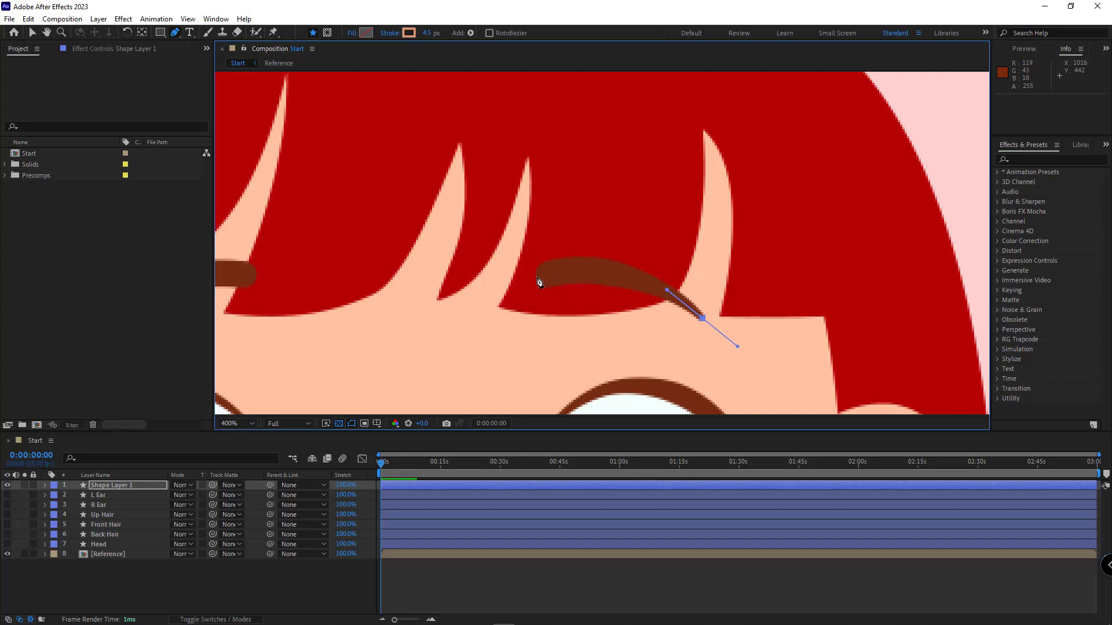
left_click_drag(537, 278, 461, 297)
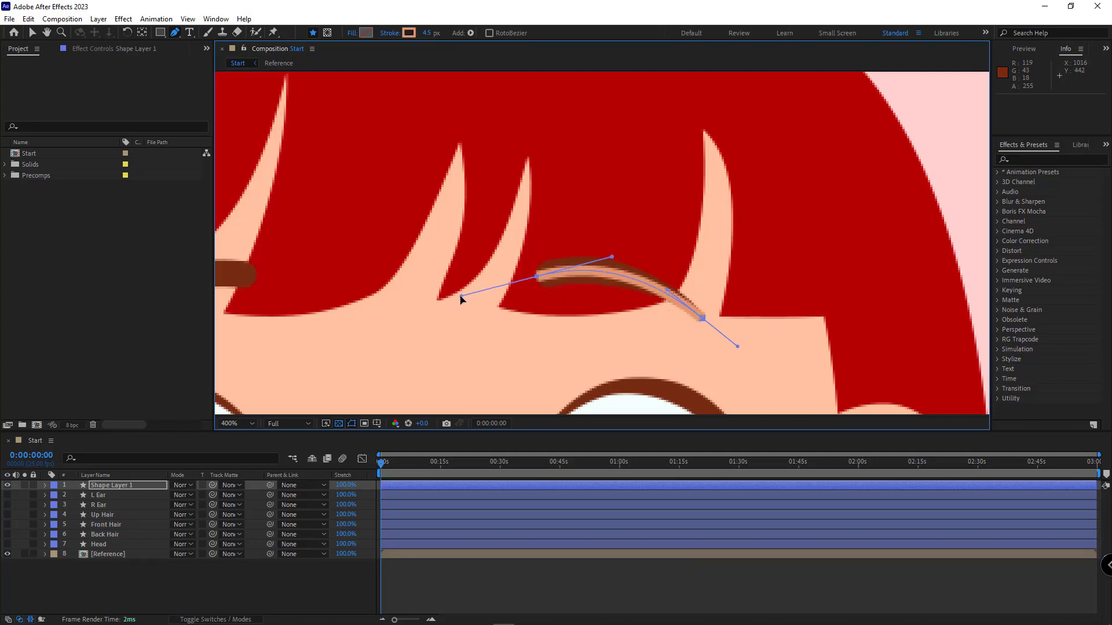
Set the eyebrow path's stroke colour to the dark brown sampled from the reference eyebrow.
left_click(409, 33)
left_click(287, 302)
left_click(586, 263)
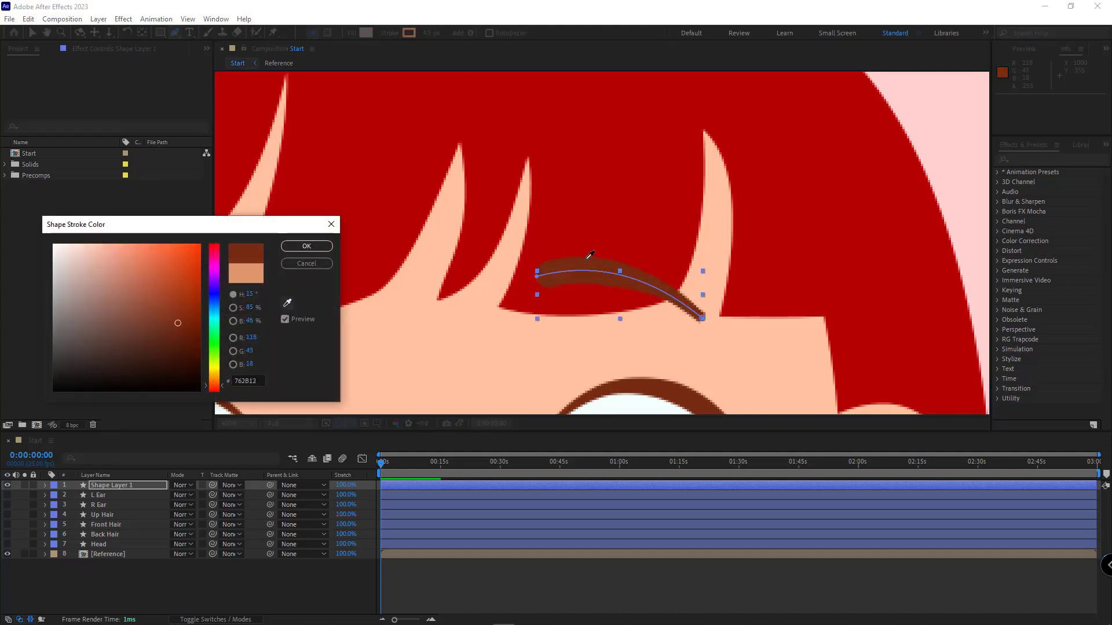
left_click(306, 246)
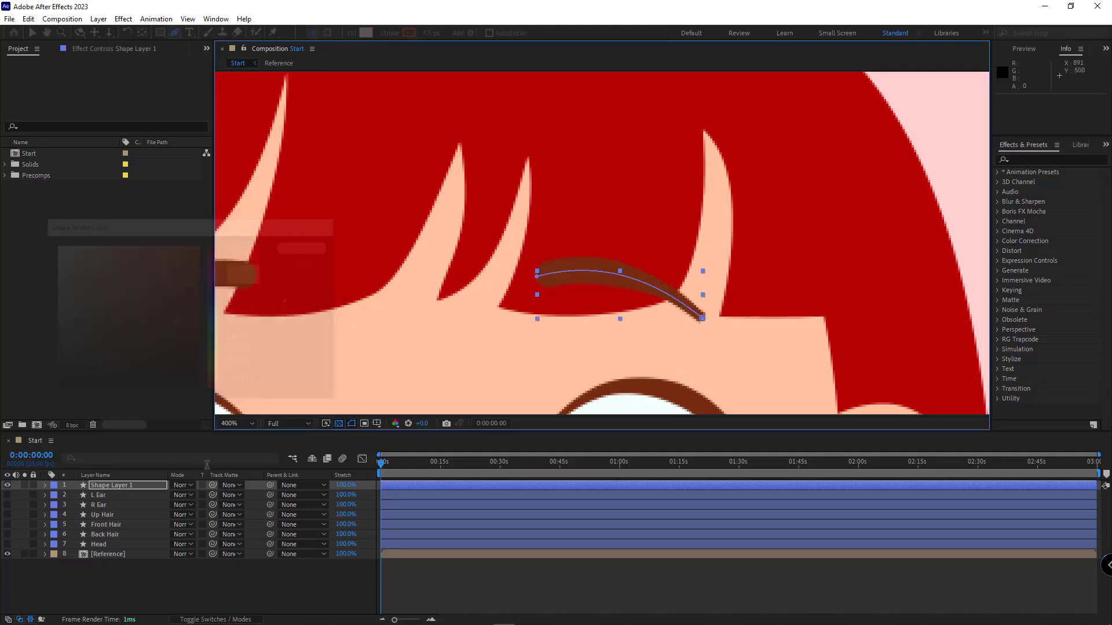
Expand the Stroke 1 properties of the eyebrow shape and set its stroke width to 11.5 px.
left_click(45, 485)
left_click(55, 496)
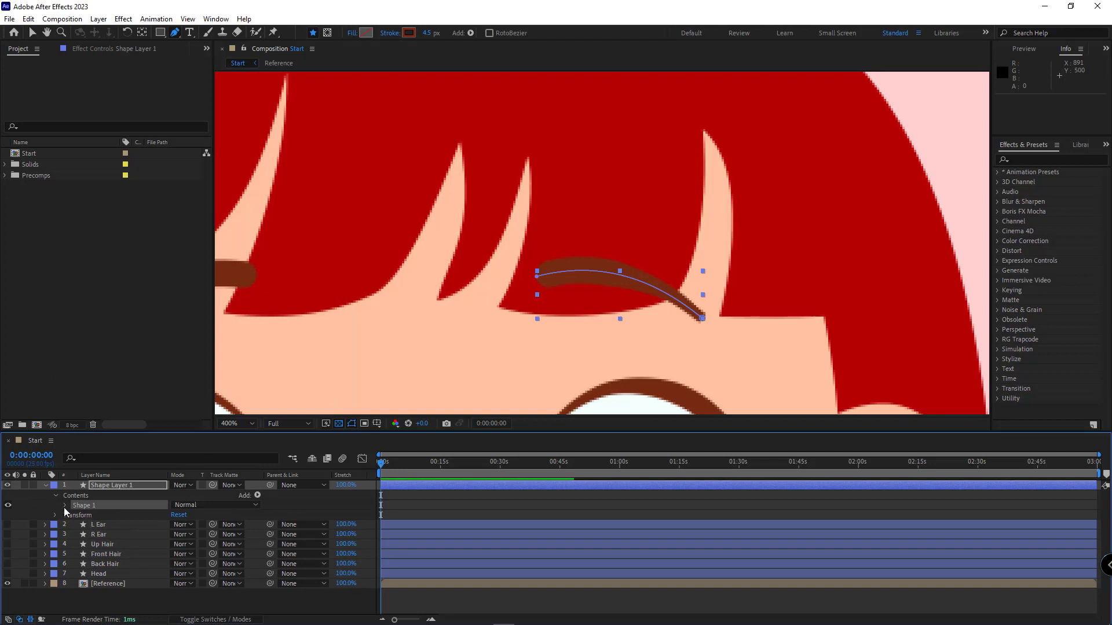
left_click(65, 506)
left_click(74, 525)
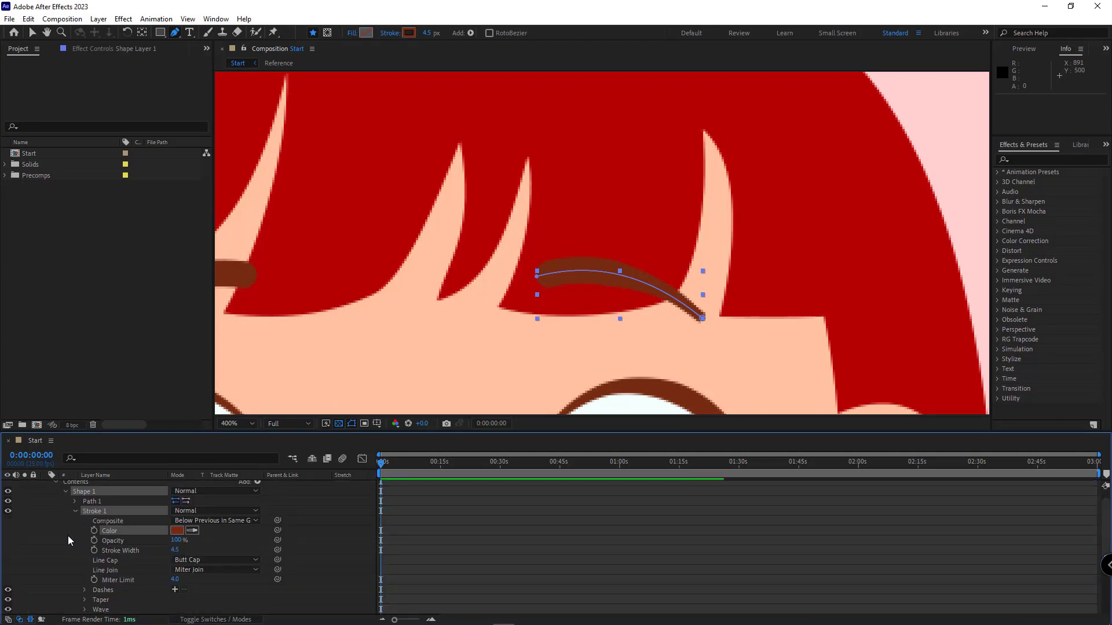
scroll(116, 524, "down", 3)
mouse_move(175, 520)
left_mouse_down()
mouse_move(200, 520)
mouse_move(178, 520)
left_mouse_up()
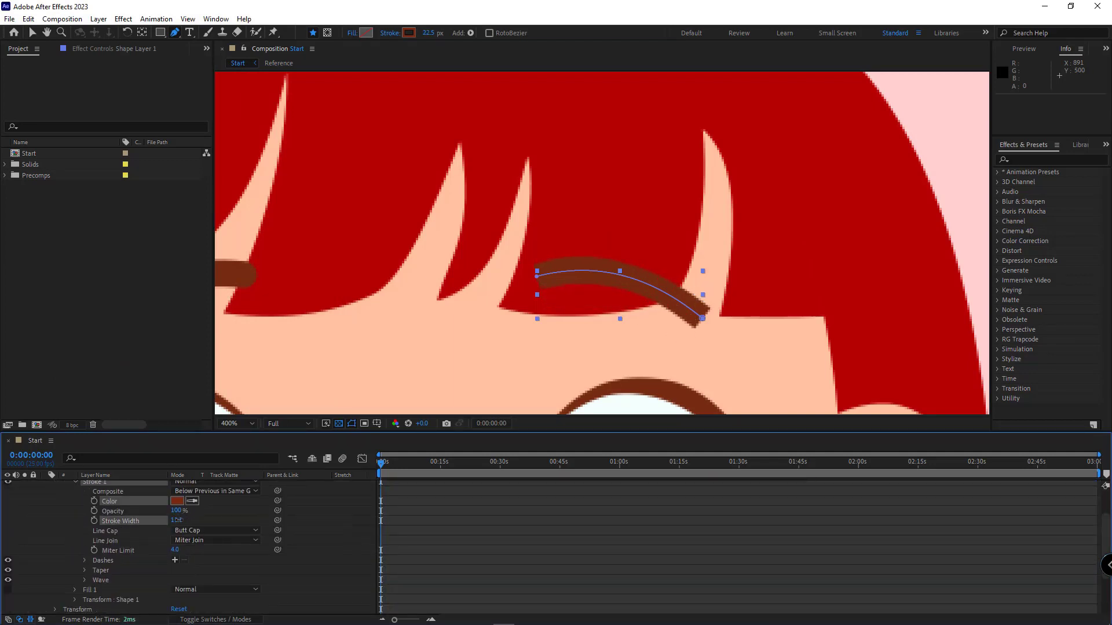
scroll(112, 545, "down", 1)
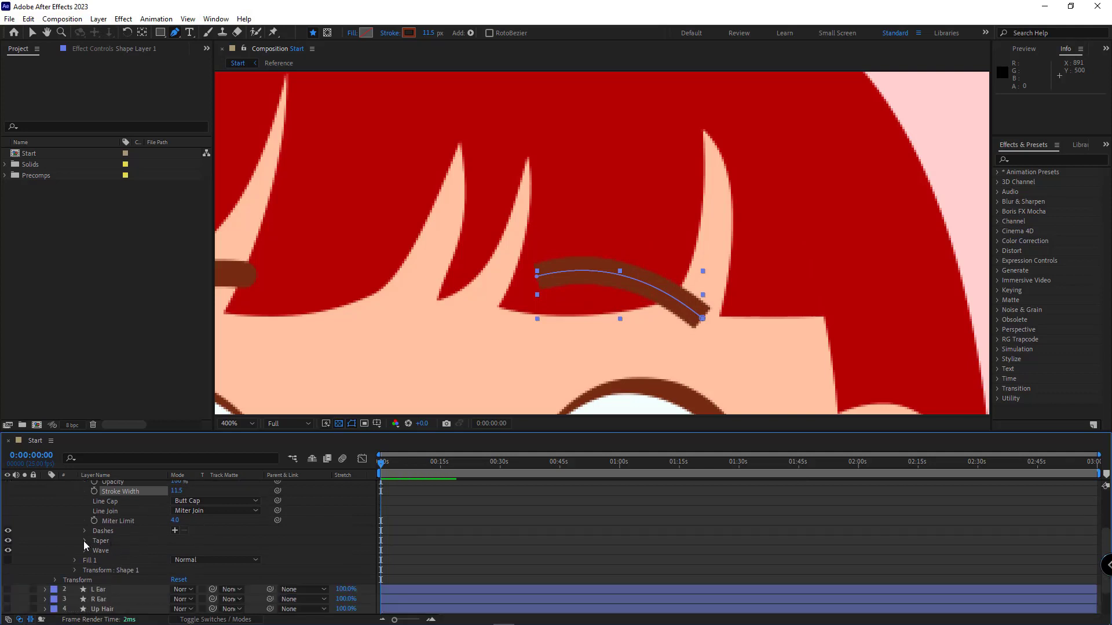
scroll(84, 545, "up", 7)
key("ctrl+z")
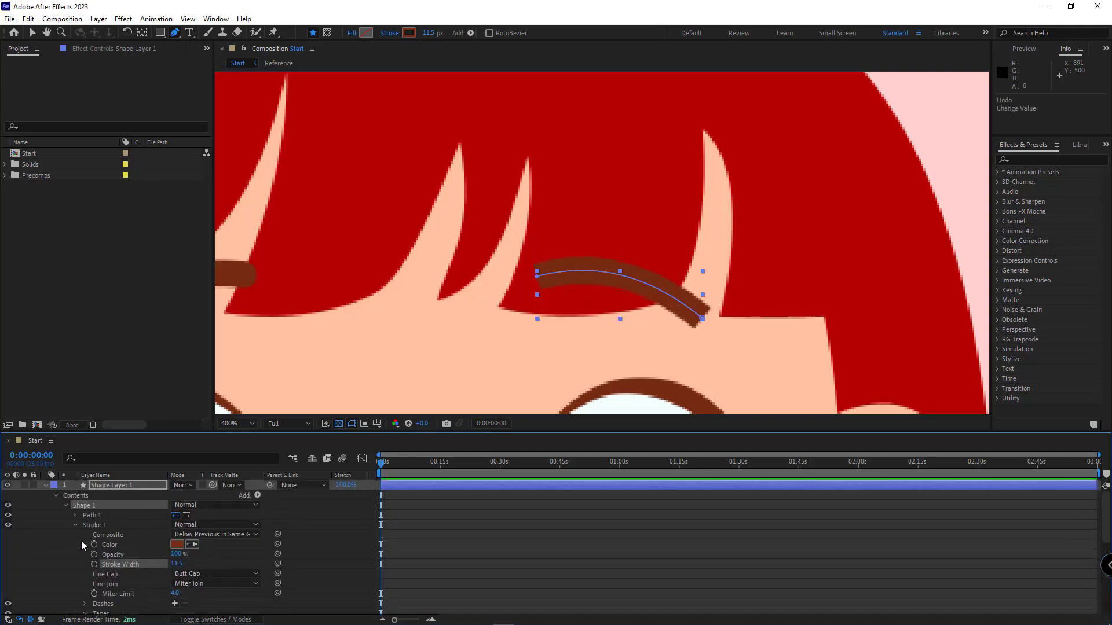
Solo the new eyebrow layer and set its stroke's Taper Start Length to 100%.
left_click(25, 486)
scroll(157, 521, "down", 4)
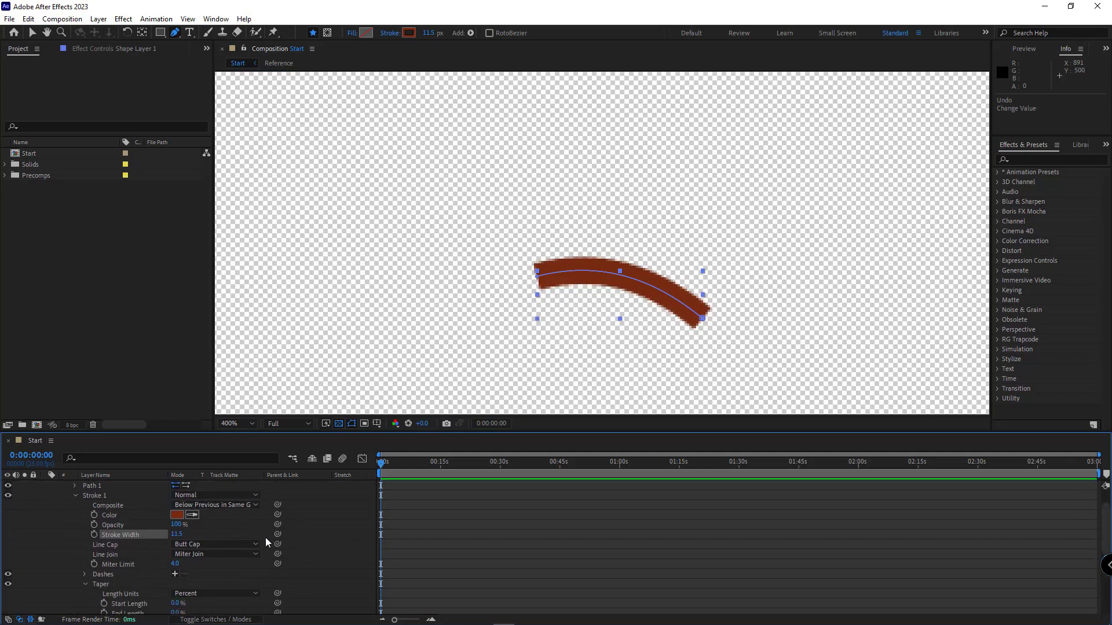
scroll(212, 572, "down", 1)
left_click(185, 544)
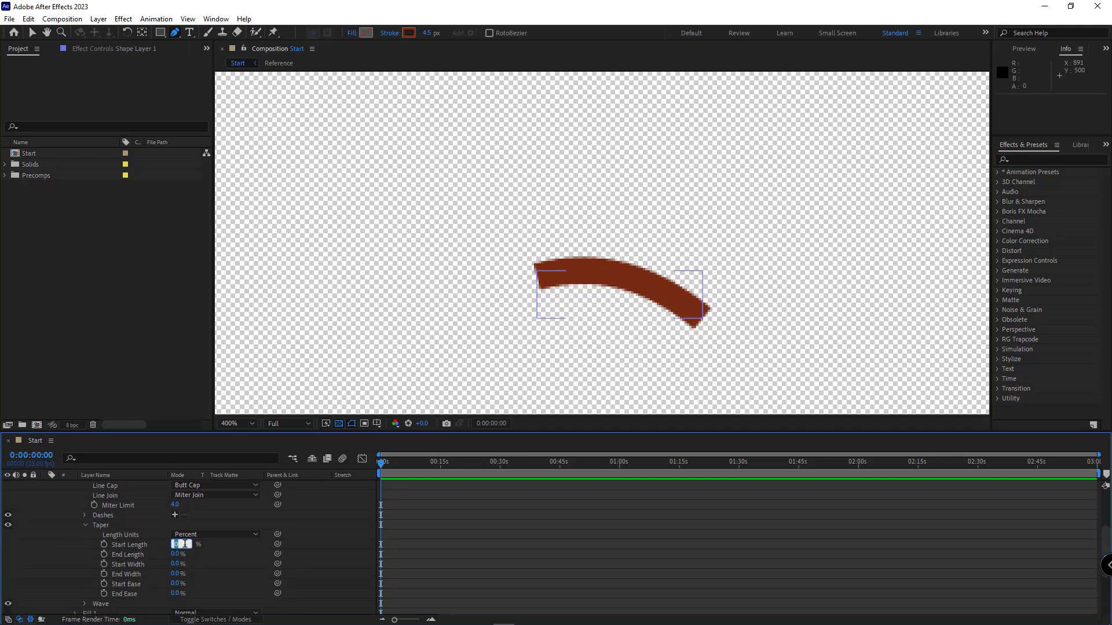
type("100")
key("Return")
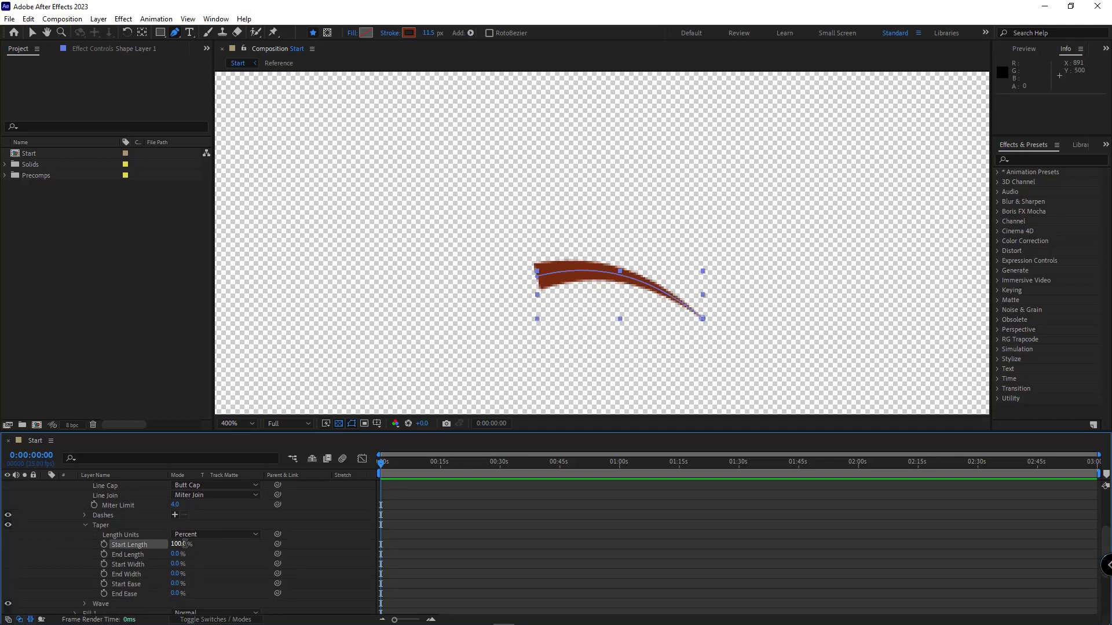
Give the eyebrow stroke a Round Cap and set its Taper Start Width to 27%.
scroll(229, 585, "up", 3)
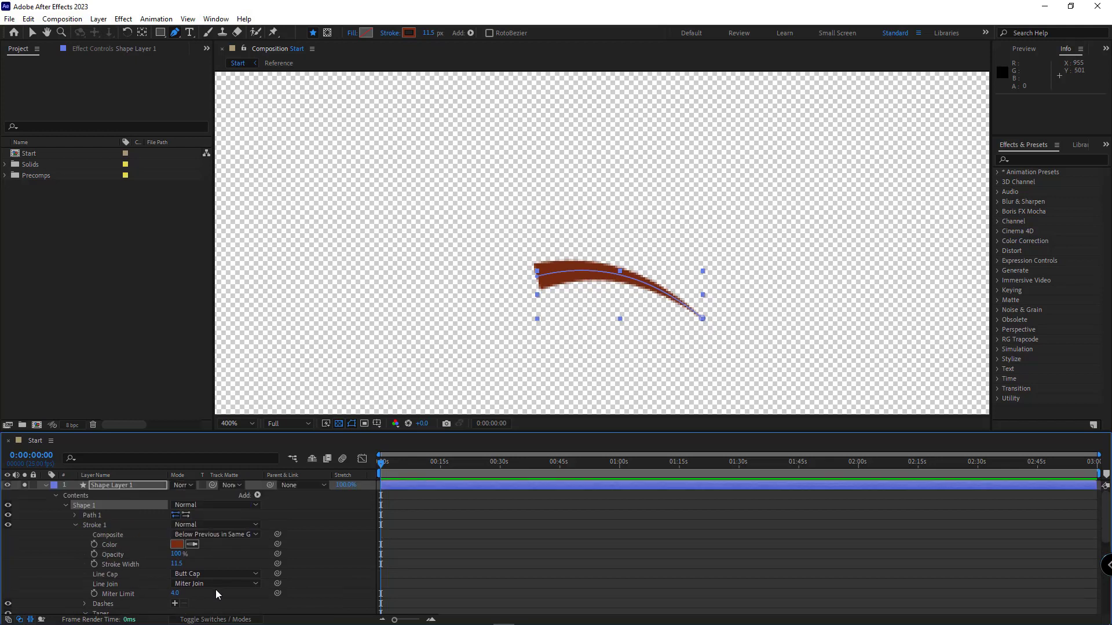
left_click(184, 575)
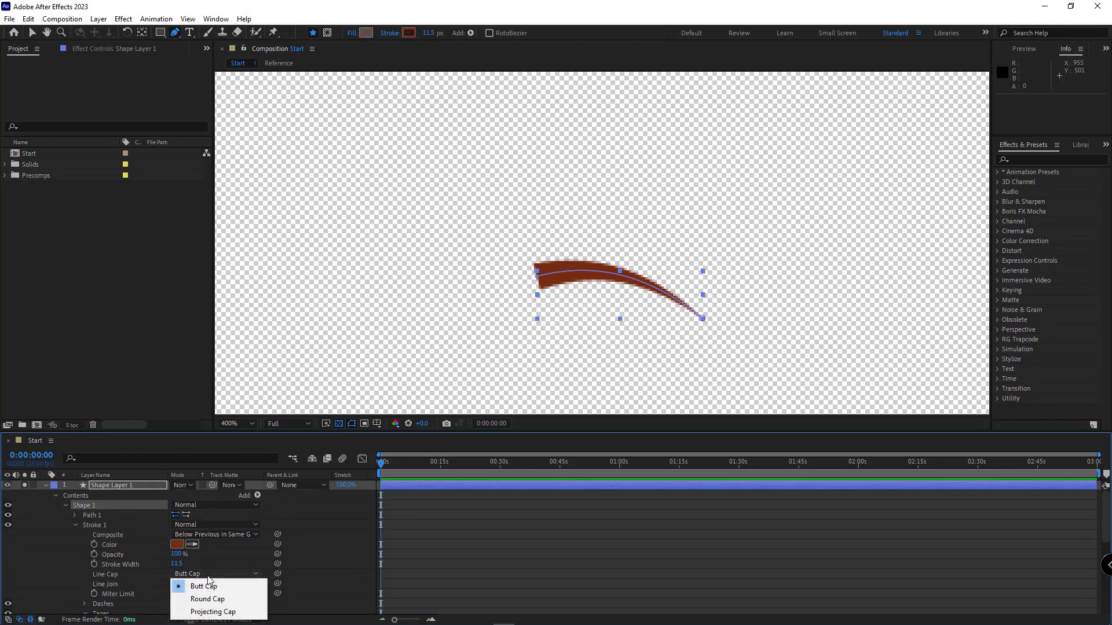
left_click(206, 599)
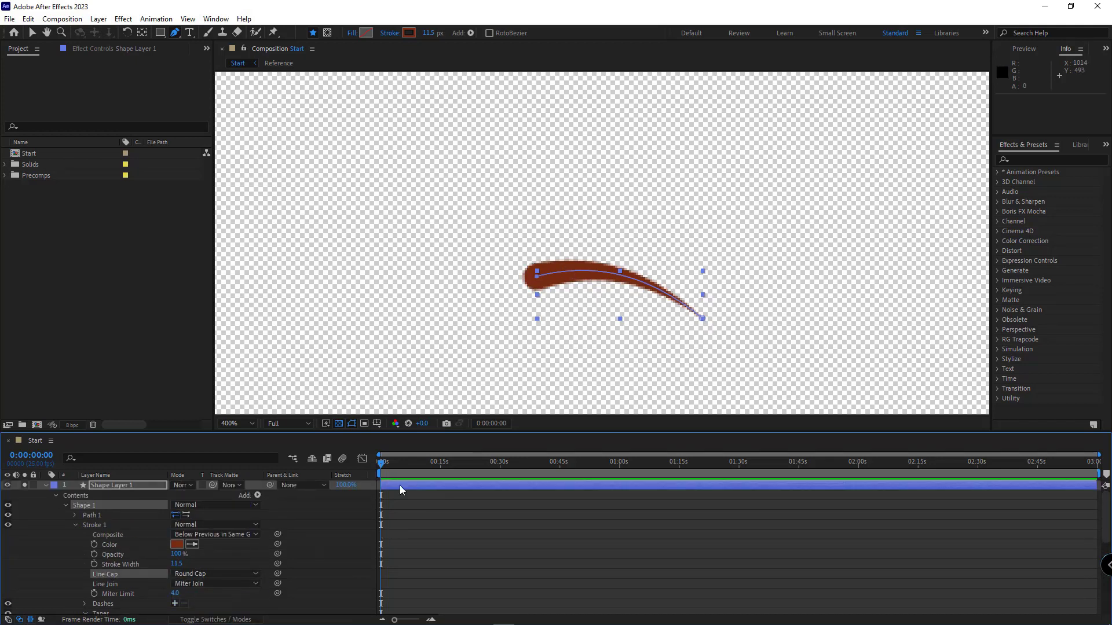
left_click(77, 553)
scroll(225, 555, "down", 4)
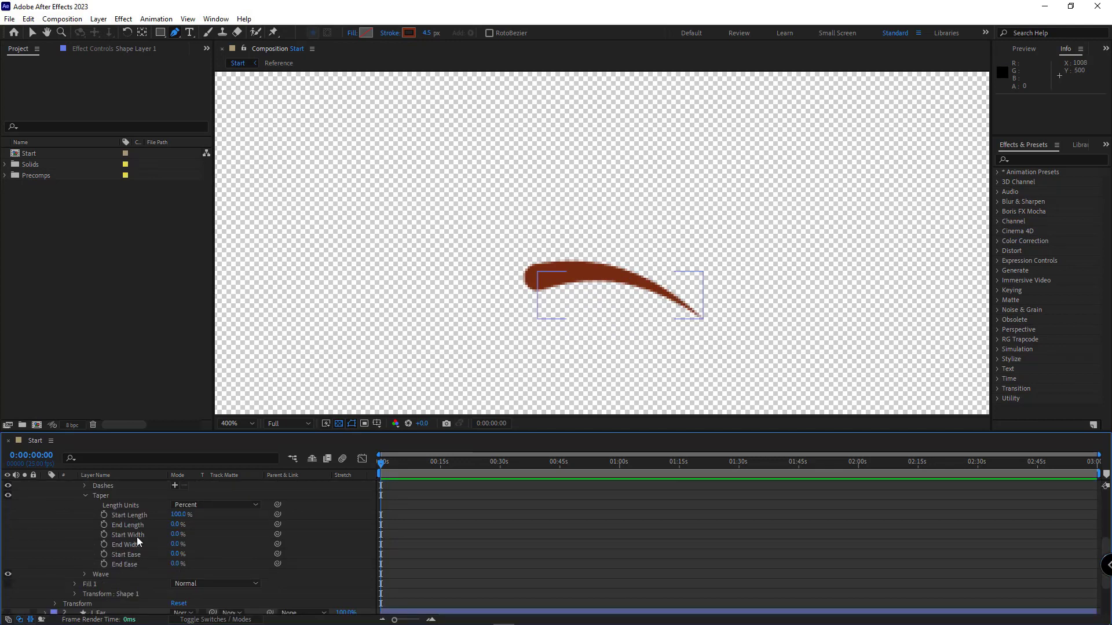
left_click_drag(175, 538, 191, 538)
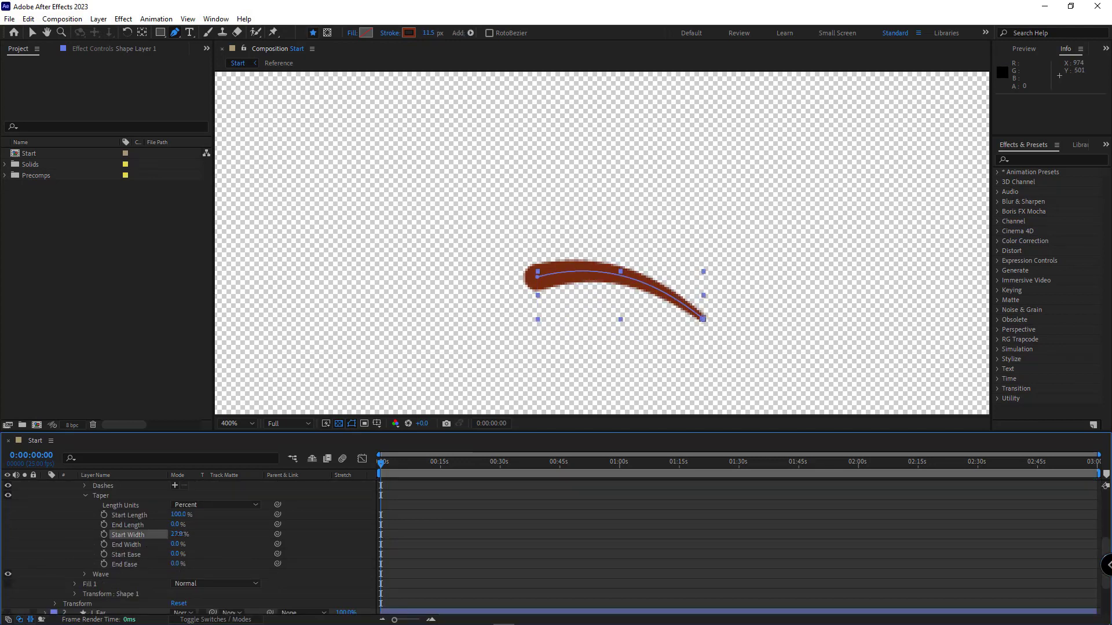
left_click(66, 536)
Collapse the eyebrow layer's properties, rename the layer as R Eyebrow and turn off its solo.
scroll(539, 305, "down", 2)
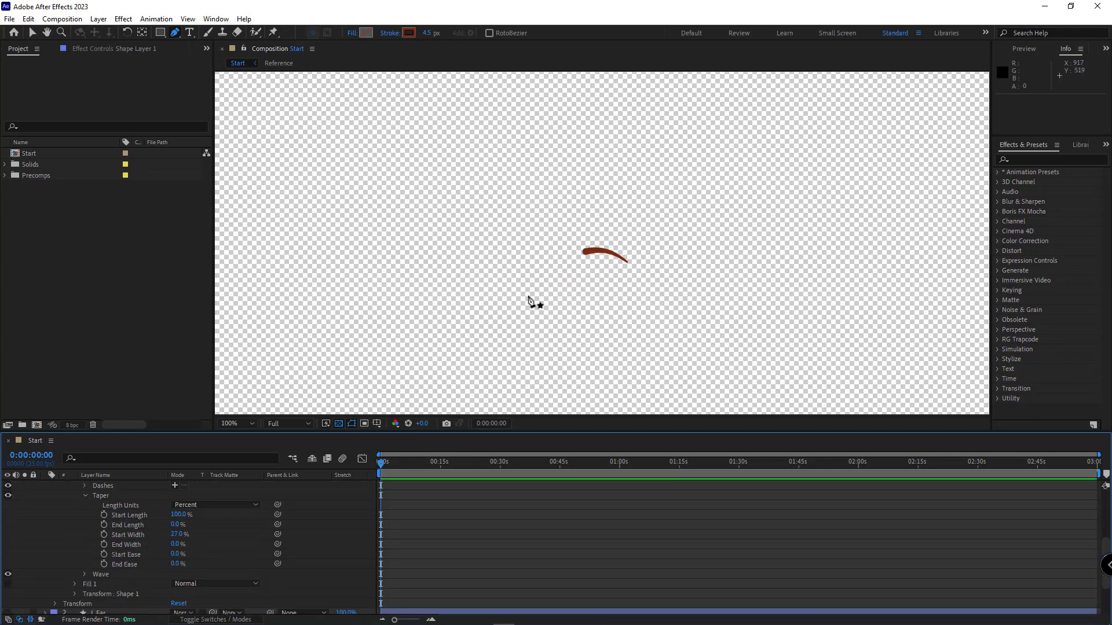
left_click_drag(529, 298, 677, 326)
scroll(115, 536, "up", 4)
left_click(45, 485)
left_click(123, 486)
key("Return")
type("R ")
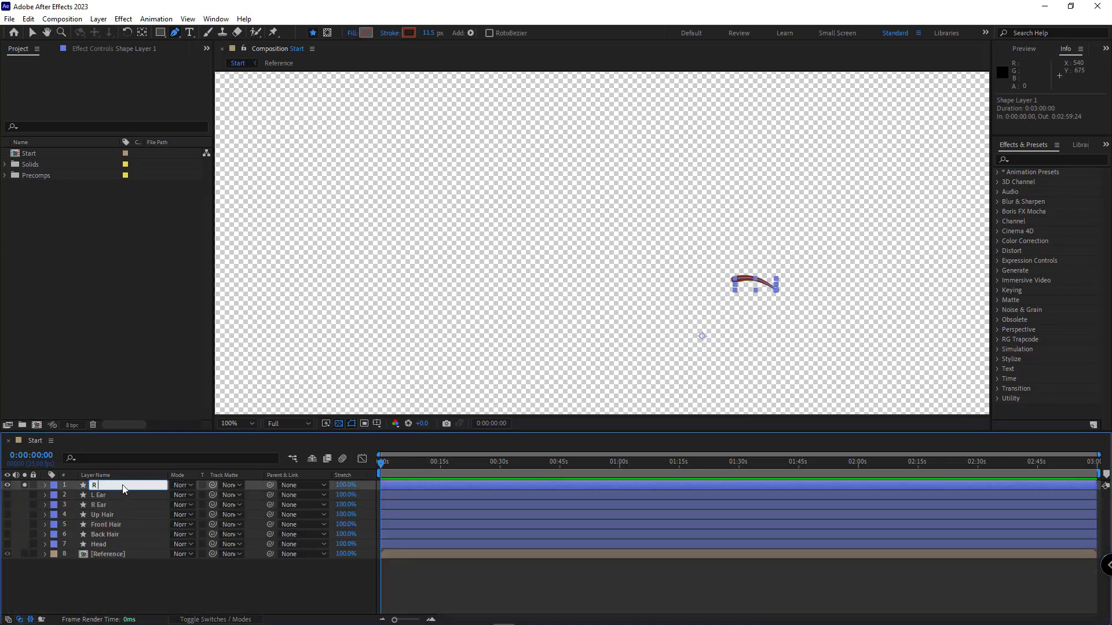
type("Eyebrow")
left_click(185, 582)
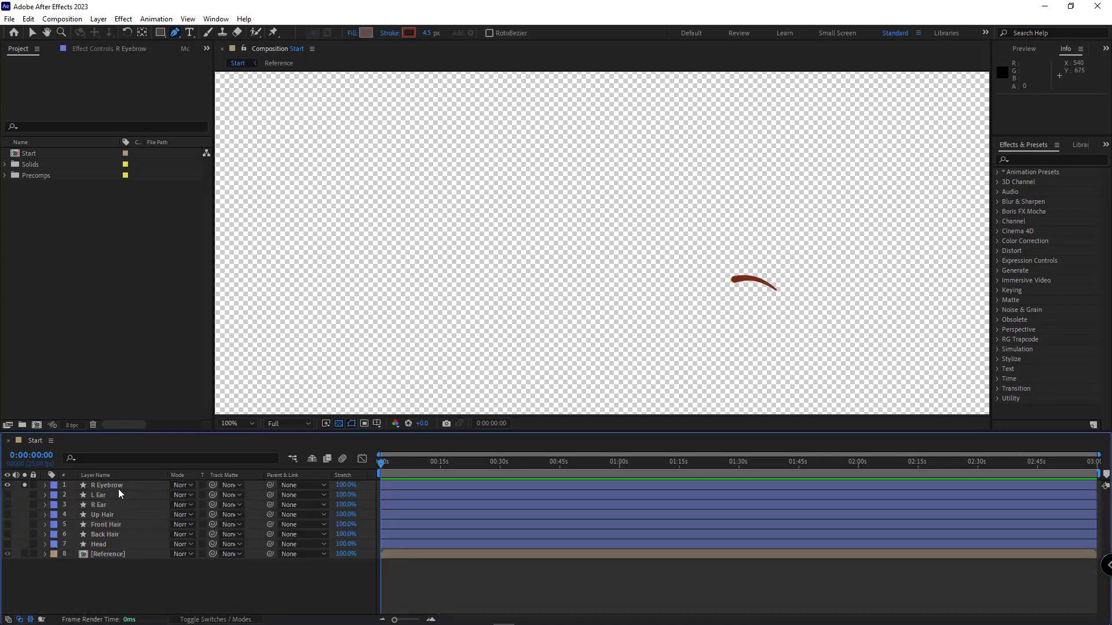
left_click(24, 486)
Duplicate the R Eyebrow layer and rename the copy as L Eyebrow.
scroll(663, 307, "up", 2)
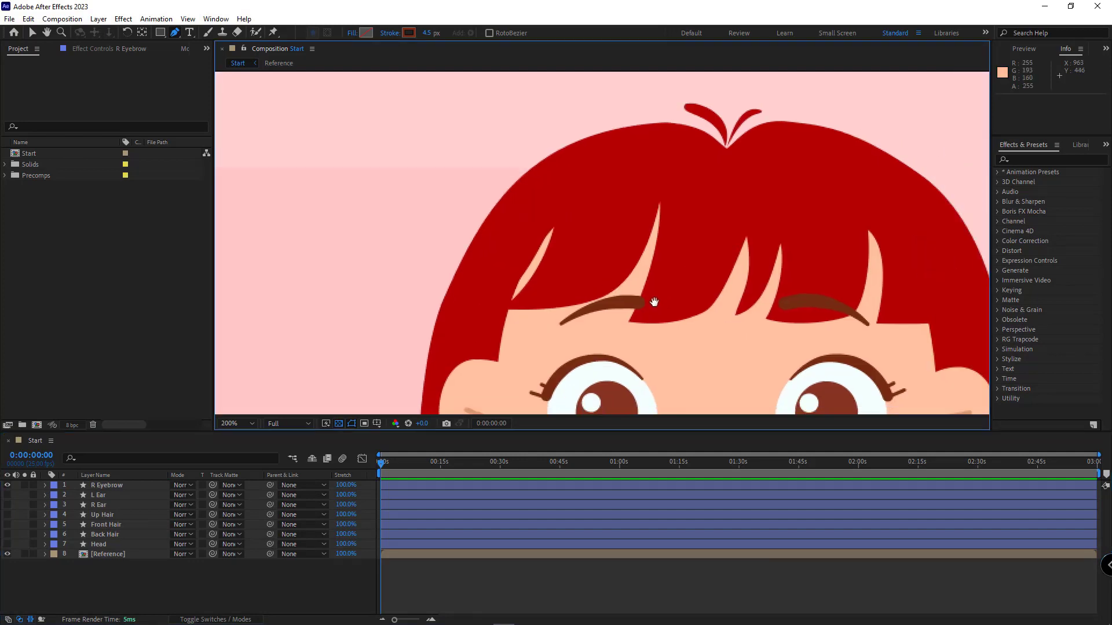
key("v")
left_click(717, 298)
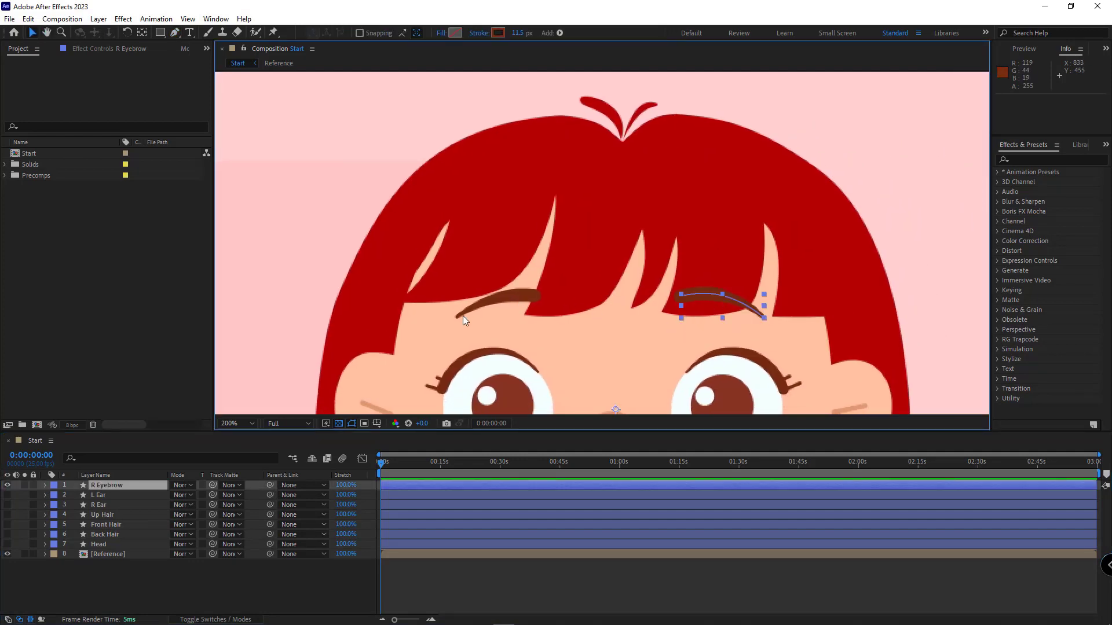
key("ctrl+d")
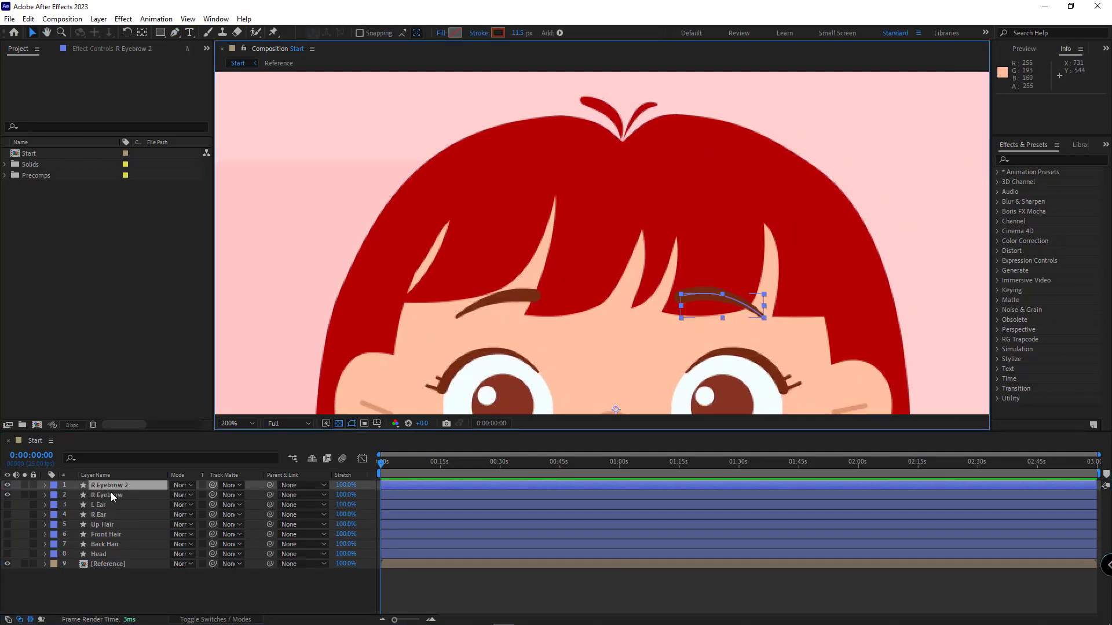
key("Return")
key("End")
key("BackSpace")
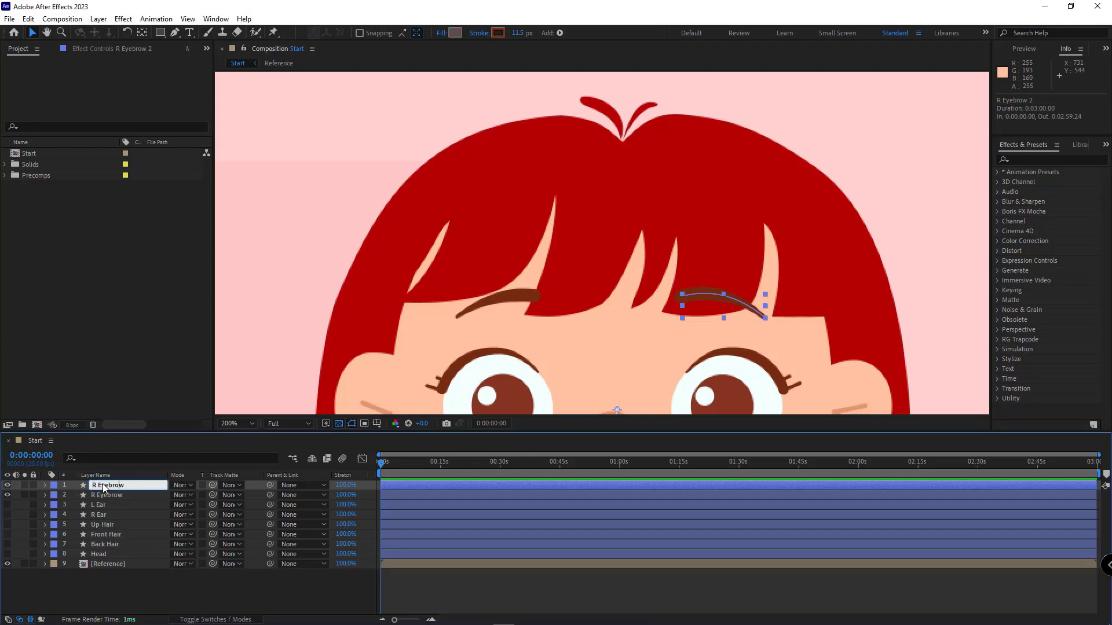
left_click(162, 579)
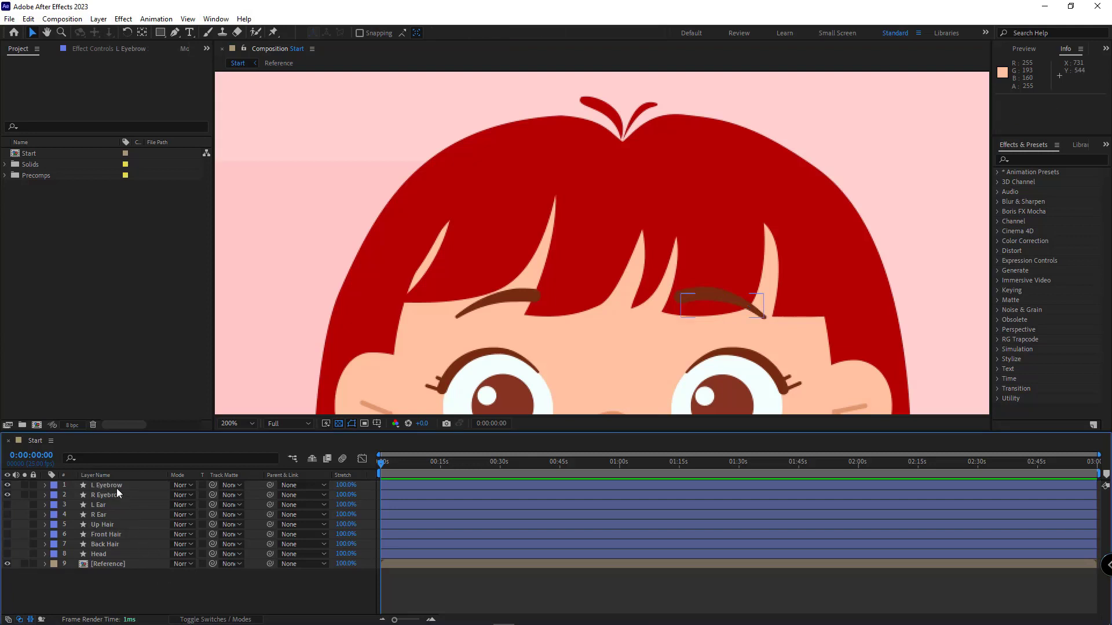
Mirror the L Eyebrow path horizontally and fit it over the reference eyebrow on the opposite side of the face.
left_click(116, 488)
key("g")
left_click(682, 297)
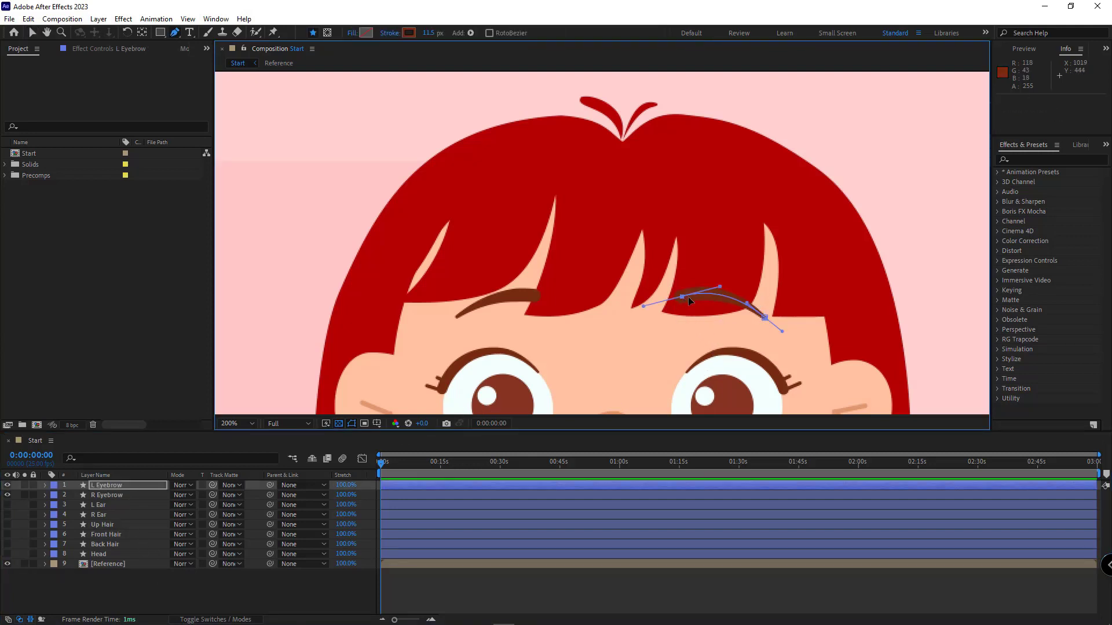
key("ctrl+a")
key("ctrl+t")
mouse_move(676, 313)
left_mouse_down()
mouse_move(378, 313)
mouse_move(508, 324)
mouse_move(514, 337)
mouse_move(516, 325)
left_mouse_up()
left_click_drag(444, 310, 440, 310)
left_click_drag(568, 309, 570, 310)
left_click(210, 584)
left_click(102, 486)
Hide the L Eyebrow and R Eyebrow layers and deselect everything before tracing the nose with the Pen tool.
key("comma")
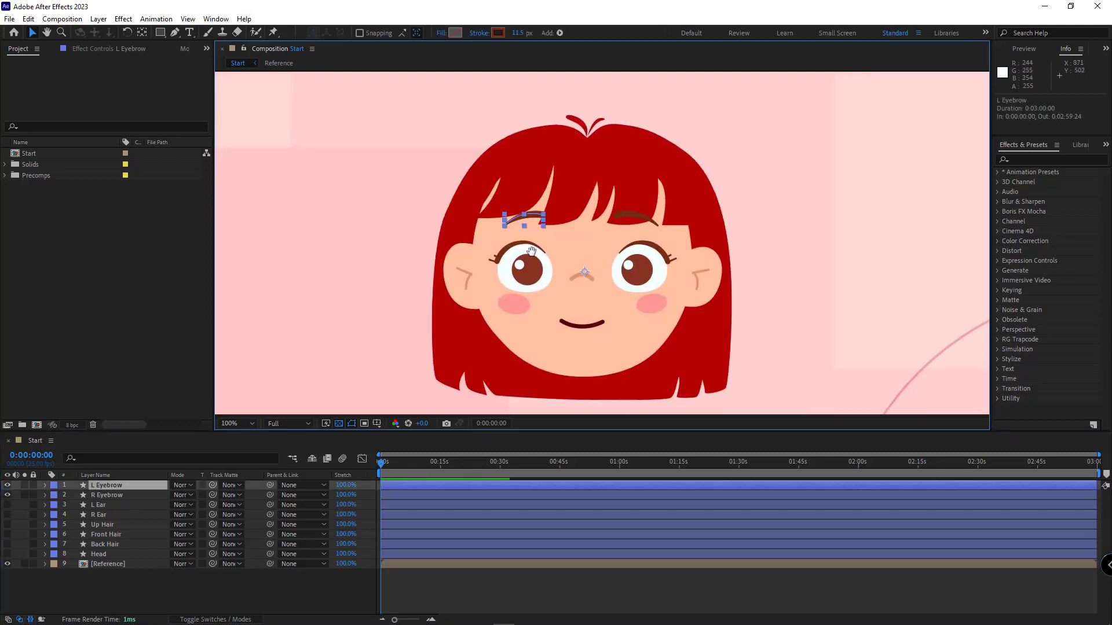
key("period")
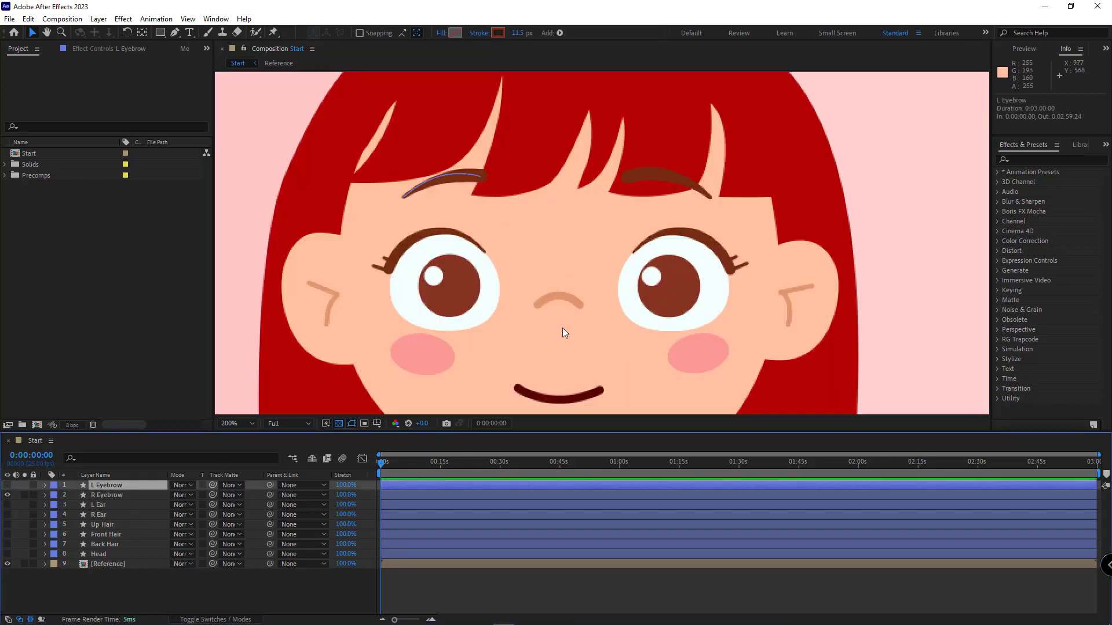
left_click_drag(562, 328, 580, 257)
key("g")
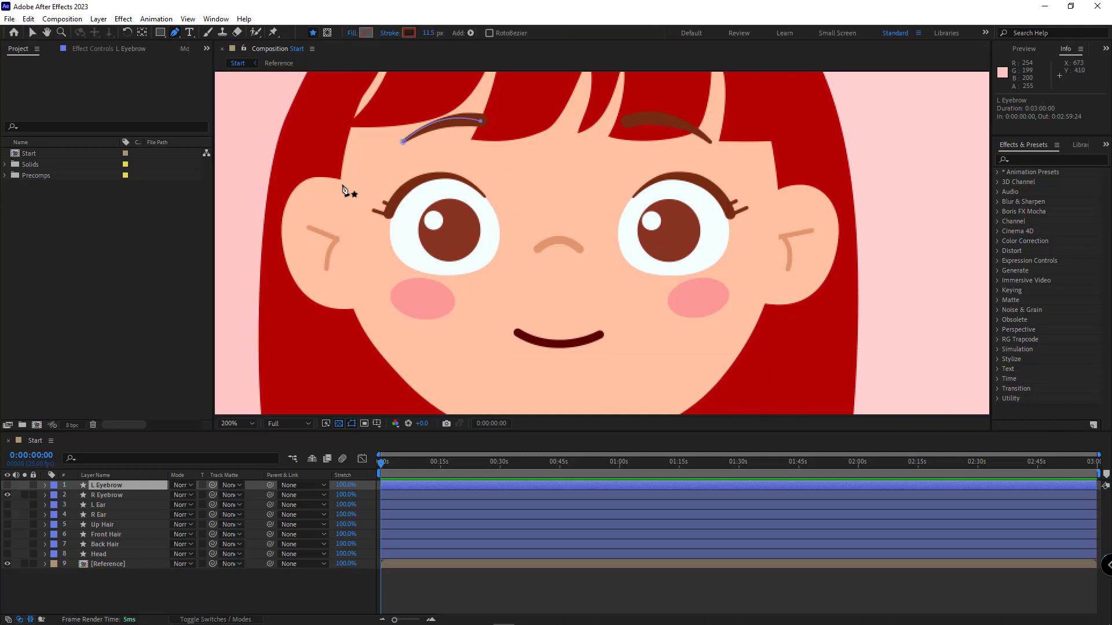
key("period")
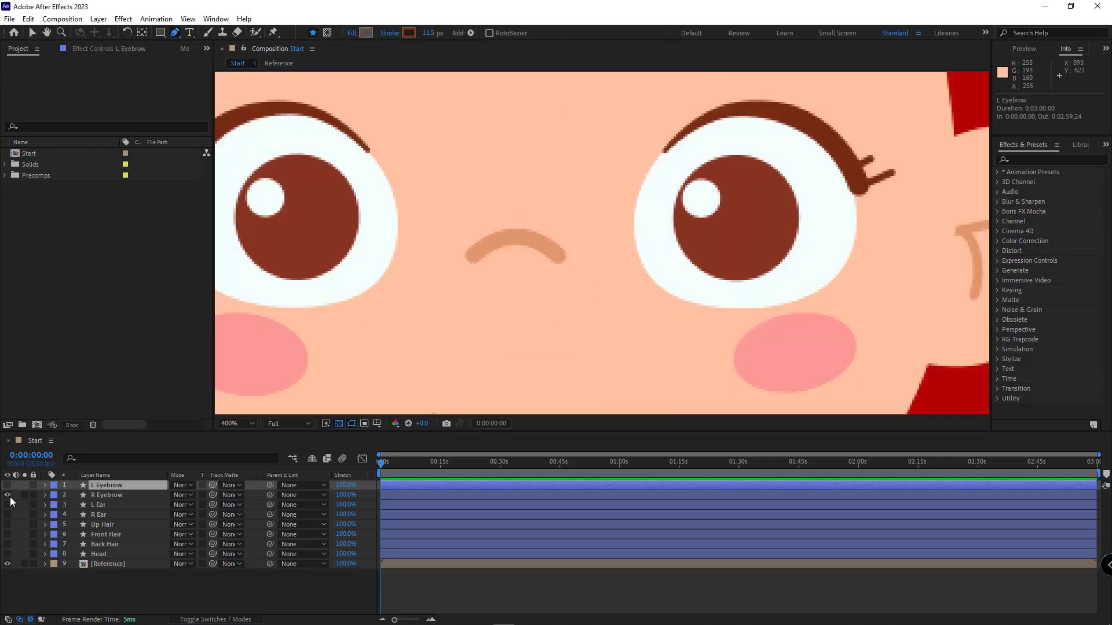
left_click(165, 571)
Draw a symmetrical Pen path on a new shape layer that arches over the reference nose and curls inward beneath it, leaving a small gap.
left_click_drag(517, 238, 502, 239)
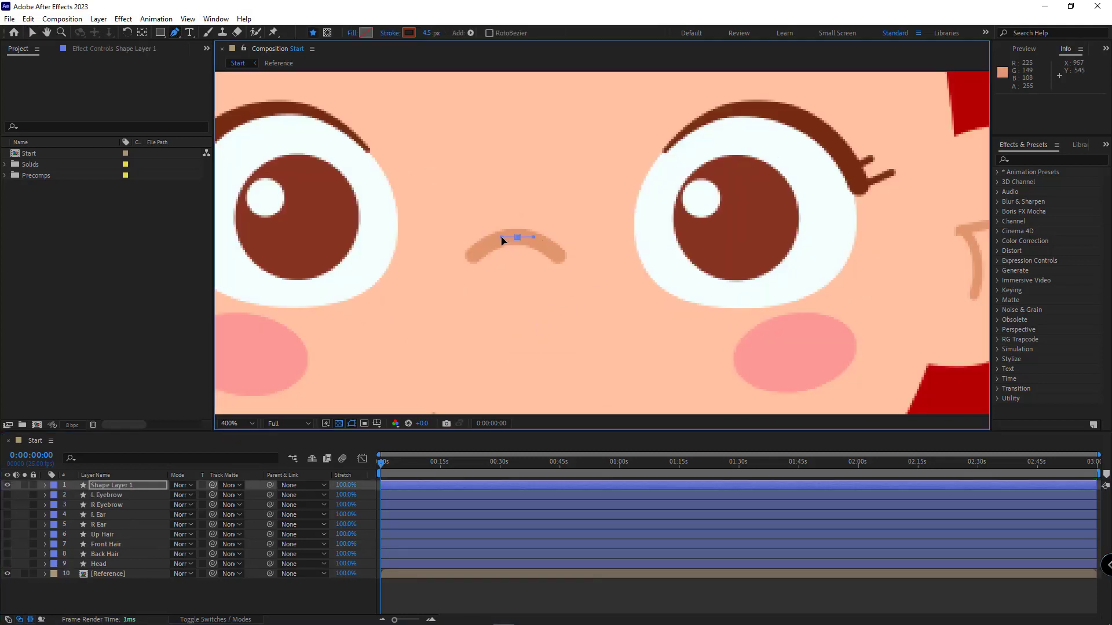
mouse_move(454, 284)
left_mouse_down()
mouse_move(455, 311)
mouse_move(508, 313)
left_mouse_up()
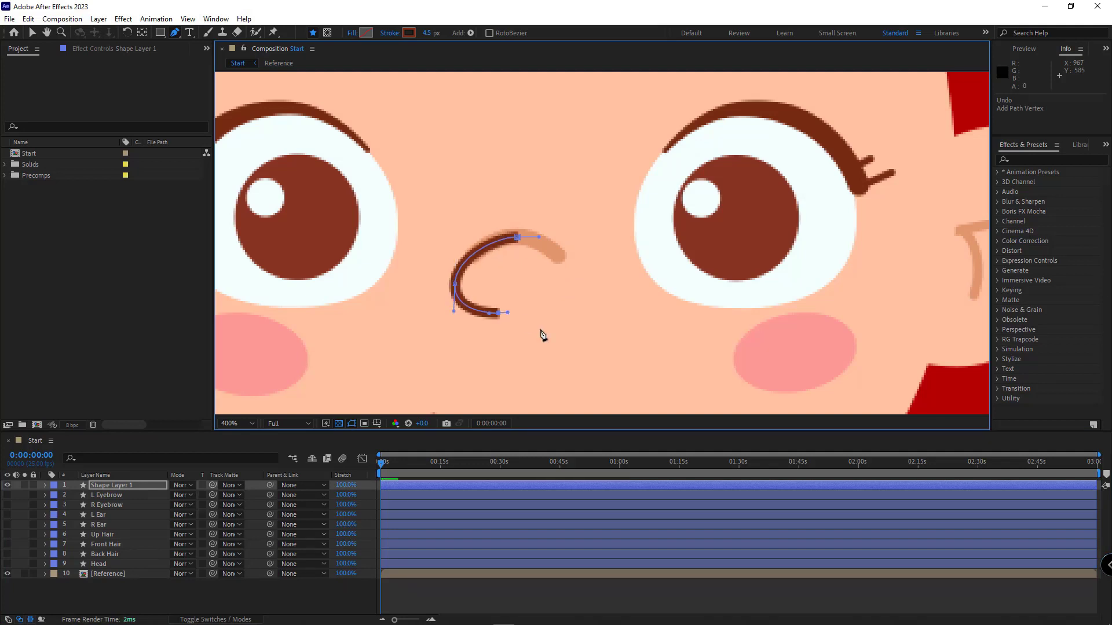
left_click(517, 237)
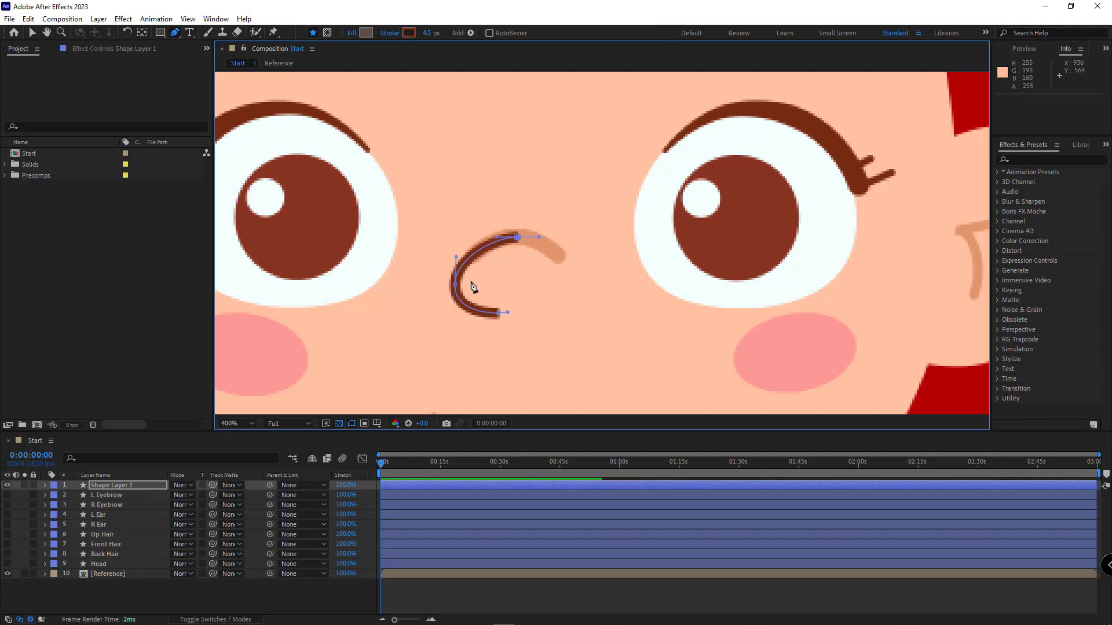
mouse_move(578, 286)
left_mouse_down()
mouse_move(576, 310)
mouse_move(521, 314)
left_mouse_up()
left_click_drag(530, 314, 532, 313)
Set the nose path's stroke colour to E1956C, sampled from the reference nose.
left_click(8, 485)
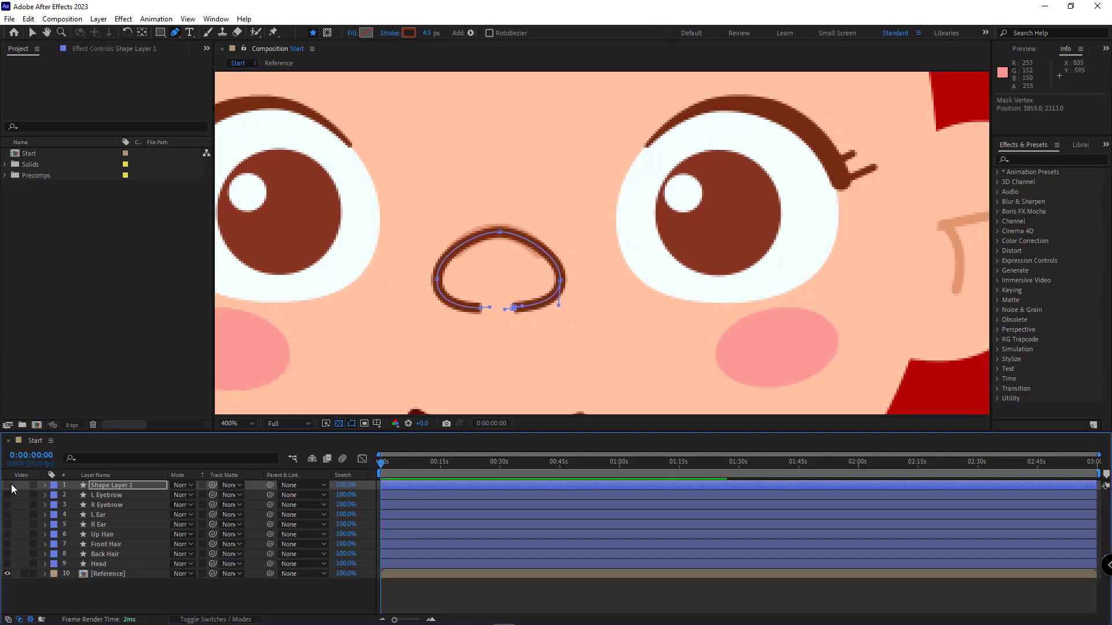
left_click(409, 33)
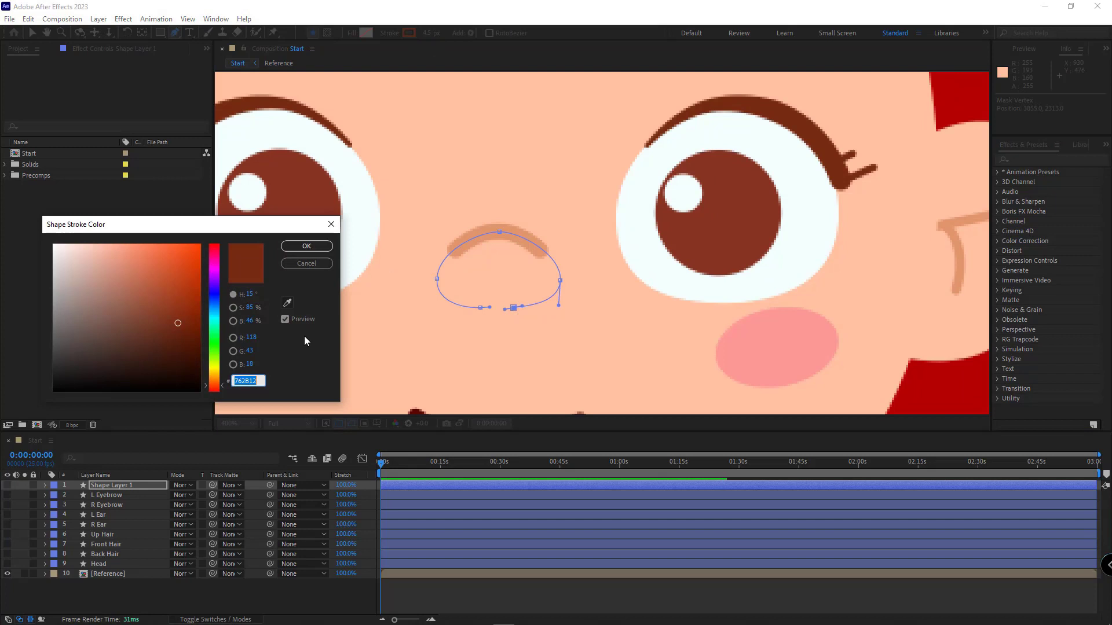
left_click(287, 304)
left_click(510, 224)
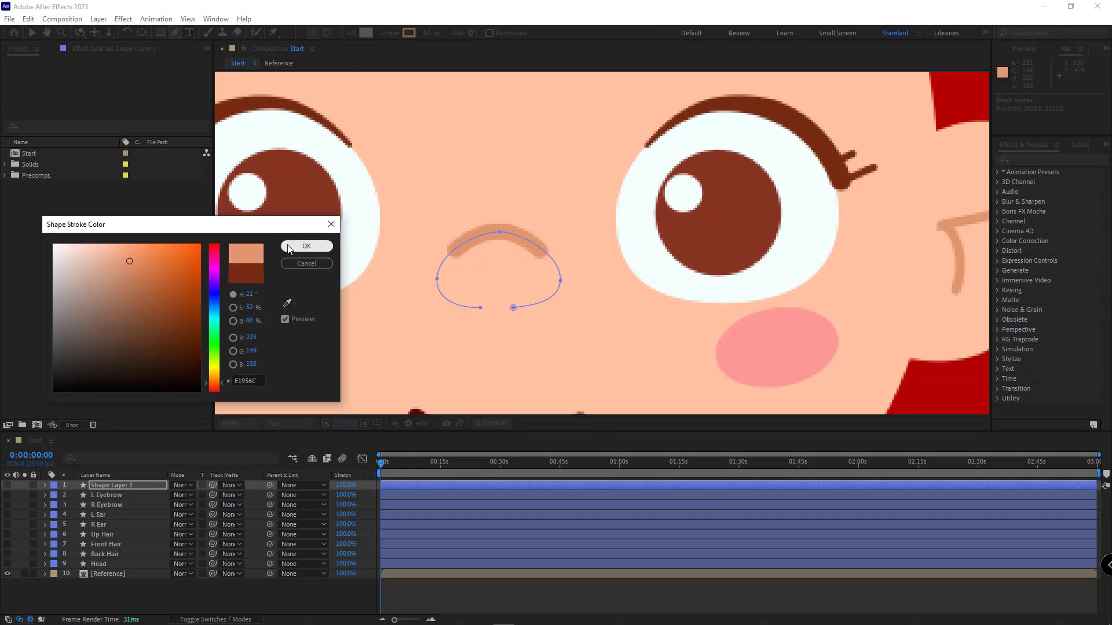
left_click(306, 246)
left_click(8, 486)
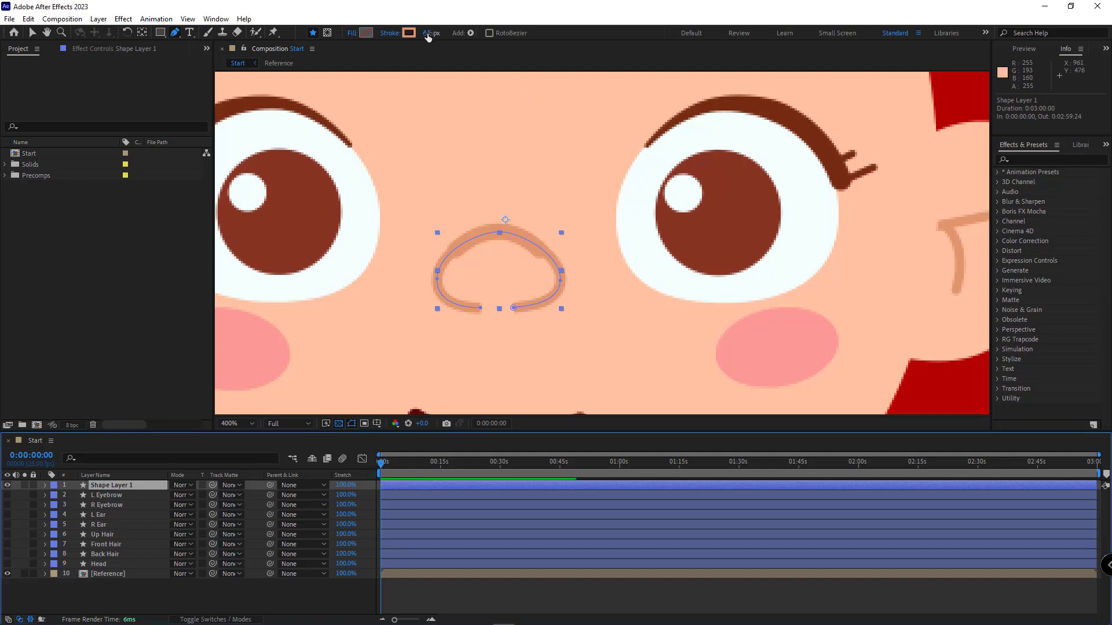
Set the nose stroke's width to 7.3 px and its line cap to Round Cap.
left_click_drag(427, 33, 441, 38)
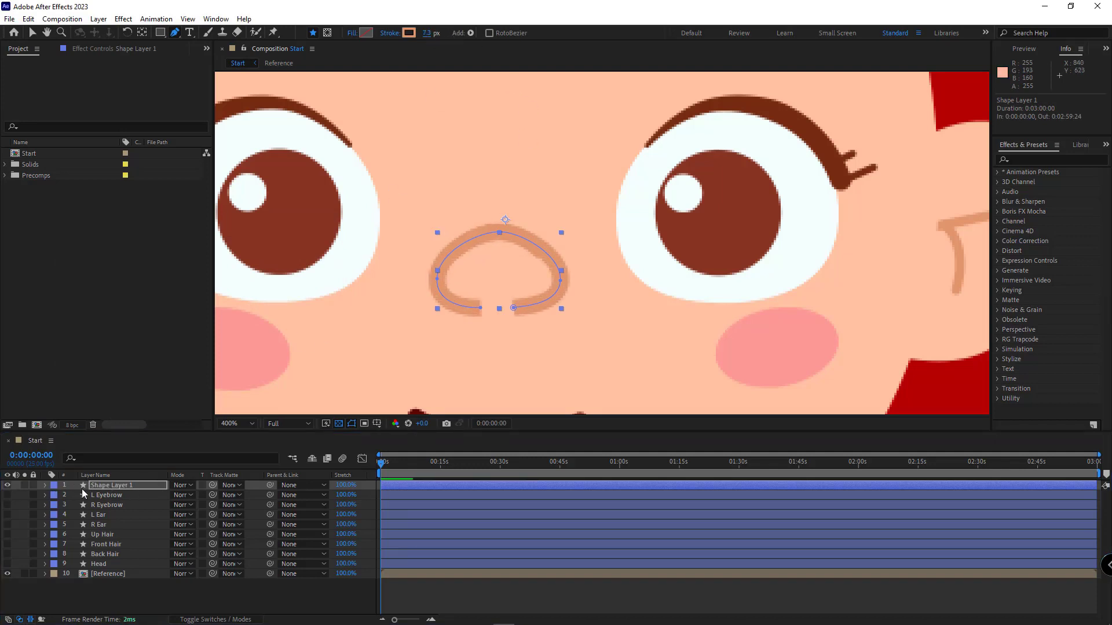
left_click(45, 485)
left_click(55, 496)
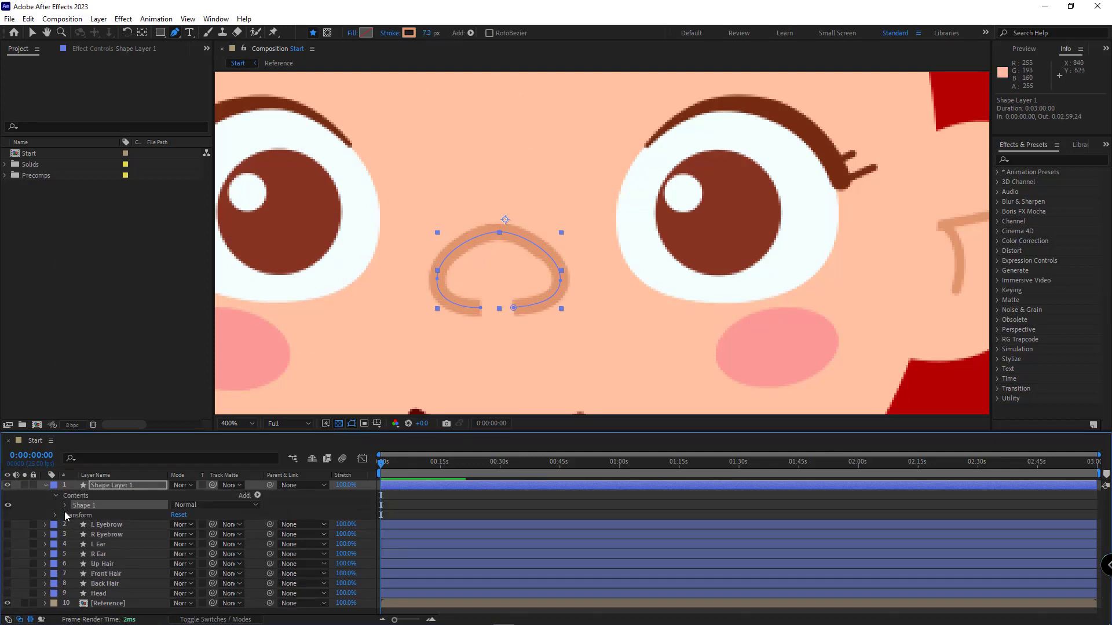
left_click(64, 505)
left_click(76, 525)
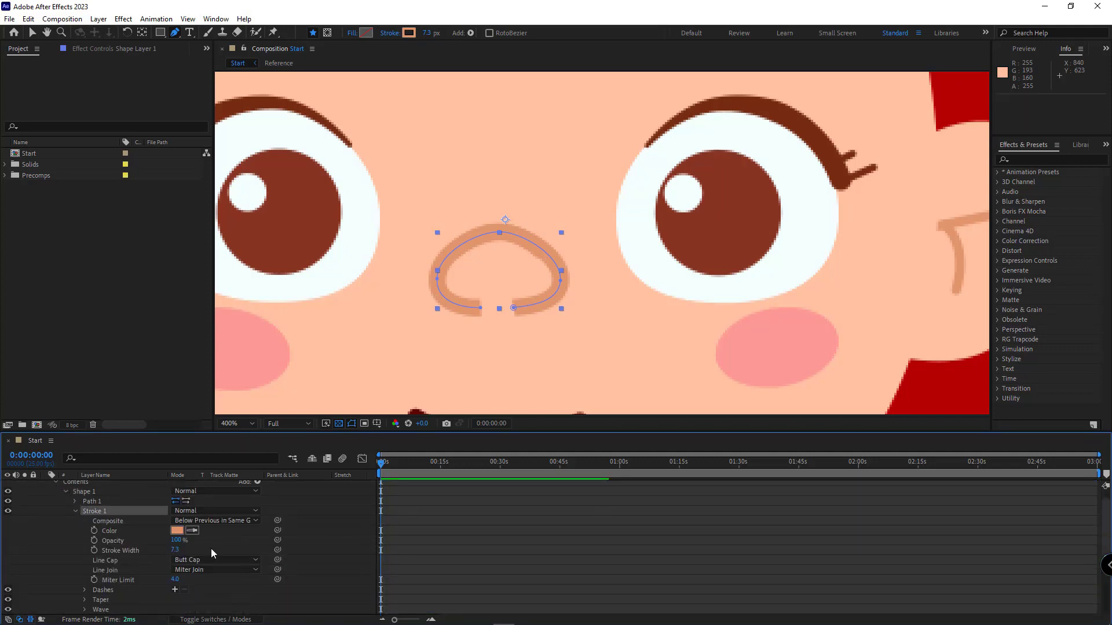
left_click(214, 565)
left_click(217, 585)
key("ctrl+shift+a")
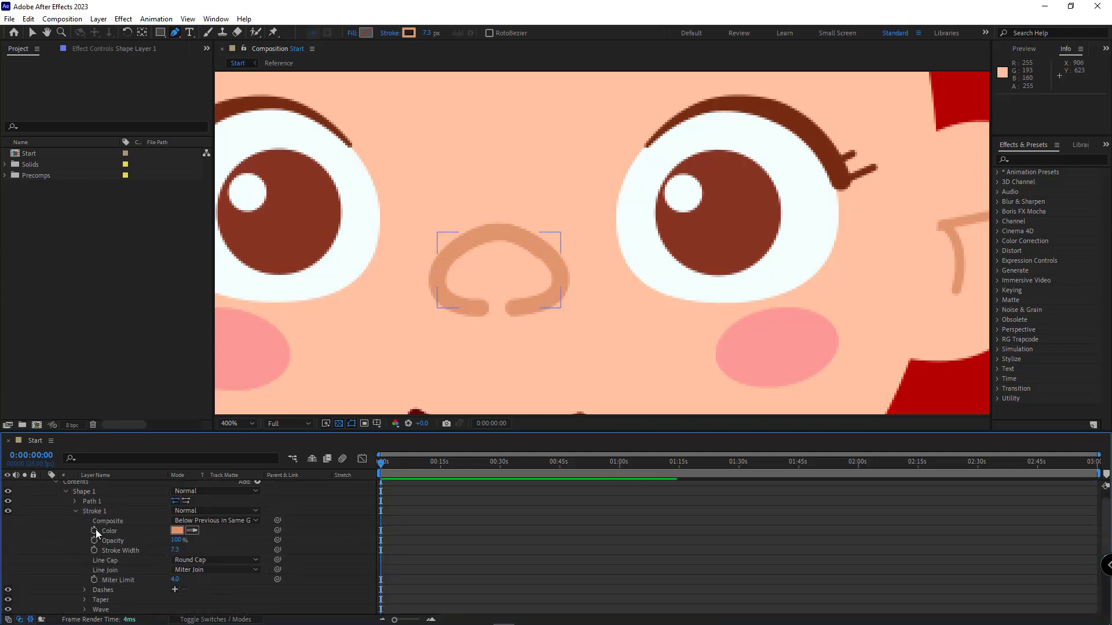
left_click(75, 512)
left_click(65, 492)
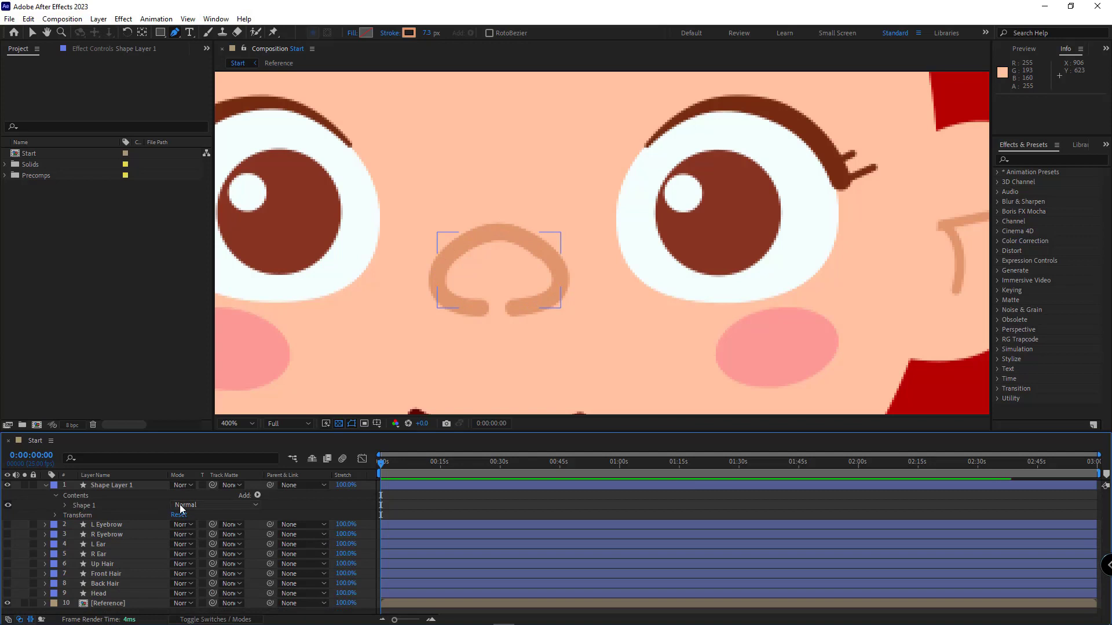
Add a Trim Paths operator to the contents of the nose shape layer.
left_click(87, 495)
left_click(257, 495)
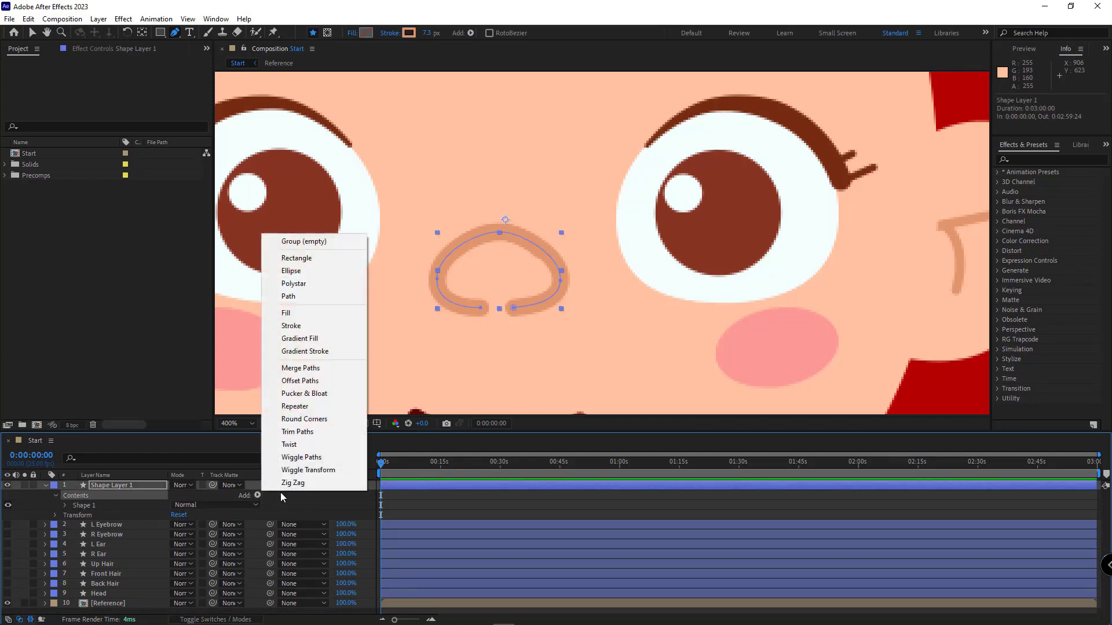
left_click(307, 432)
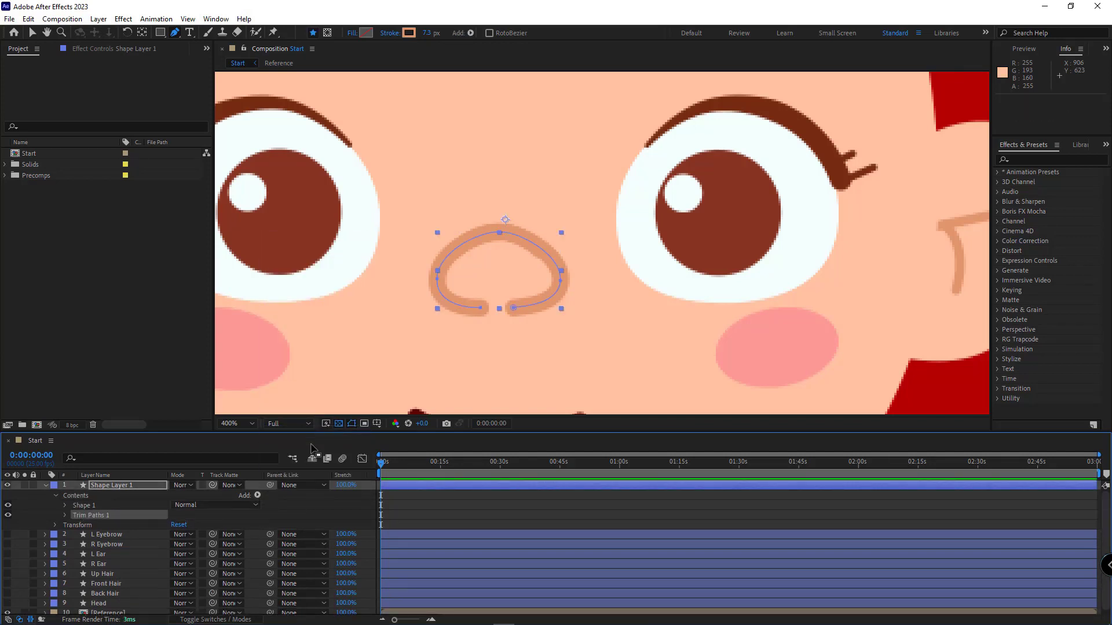
Trim the nose stroke to its upper arc with Trim Paths Start at 30% and End at 67.4%.
left_click(64, 515)
scroll(57, 515, "down", 1)
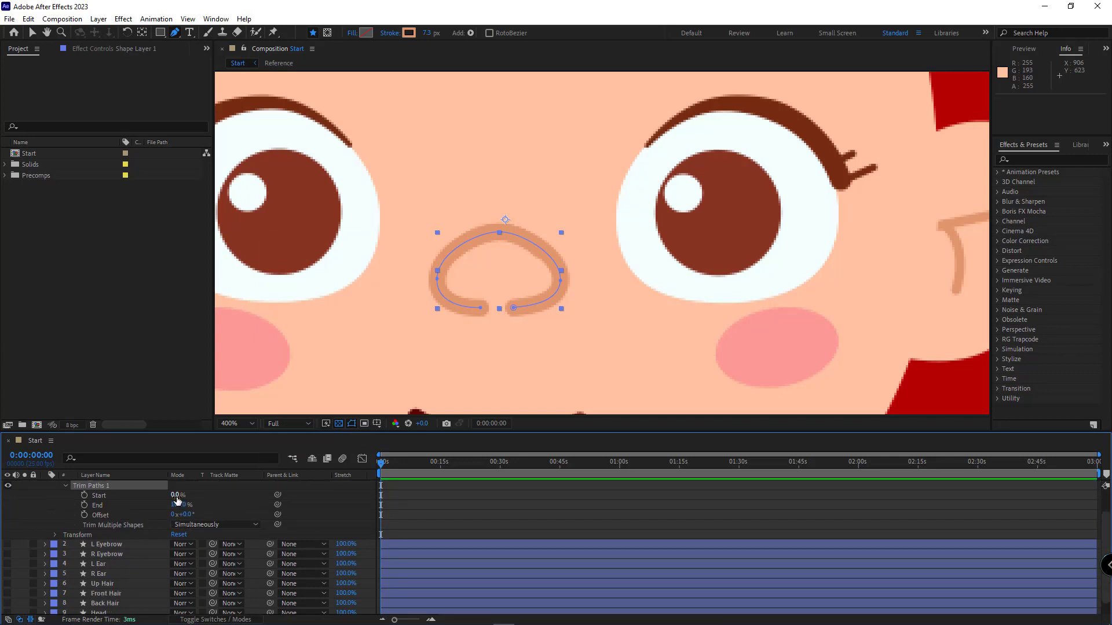
mouse_move(177, 500)
left_mouse_down()
mouse_move(203, 489)
mouse_move(214, 525)
left_mouse_up()
scroll(203, 521, "up", 1)
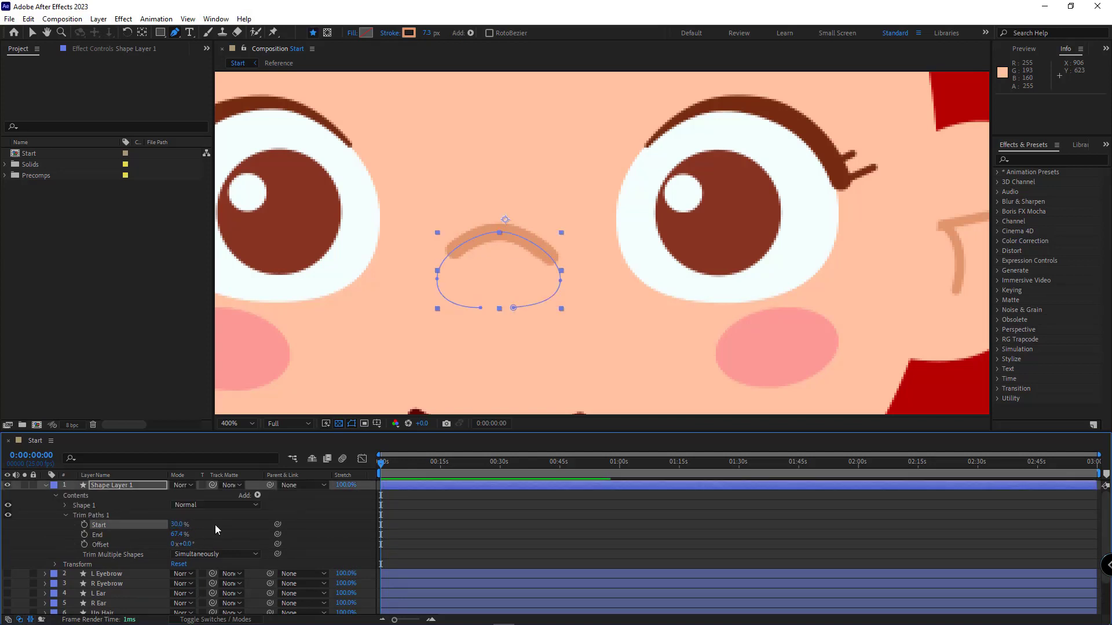
Rename the nose's shape layer as Nose.
left_click(109, 486)
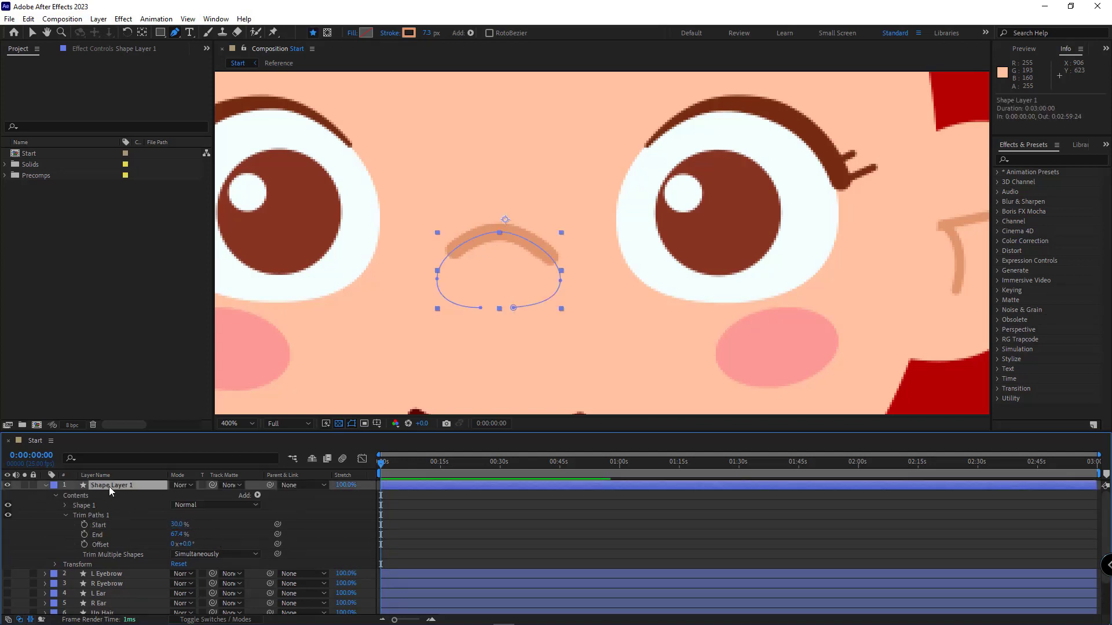
key("Return")
type("Nose")
key("Return")
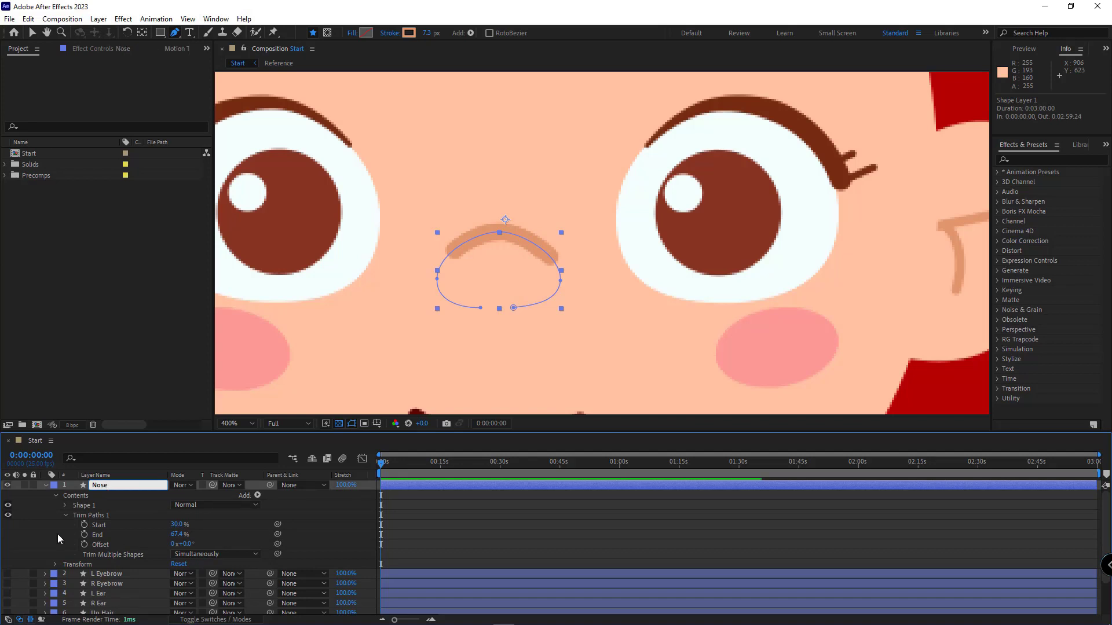
Solo the Nose layer, set its Trim Paths End to 70%, and lengthen the curve handle at the nose's peak.
left_click(24, 486)
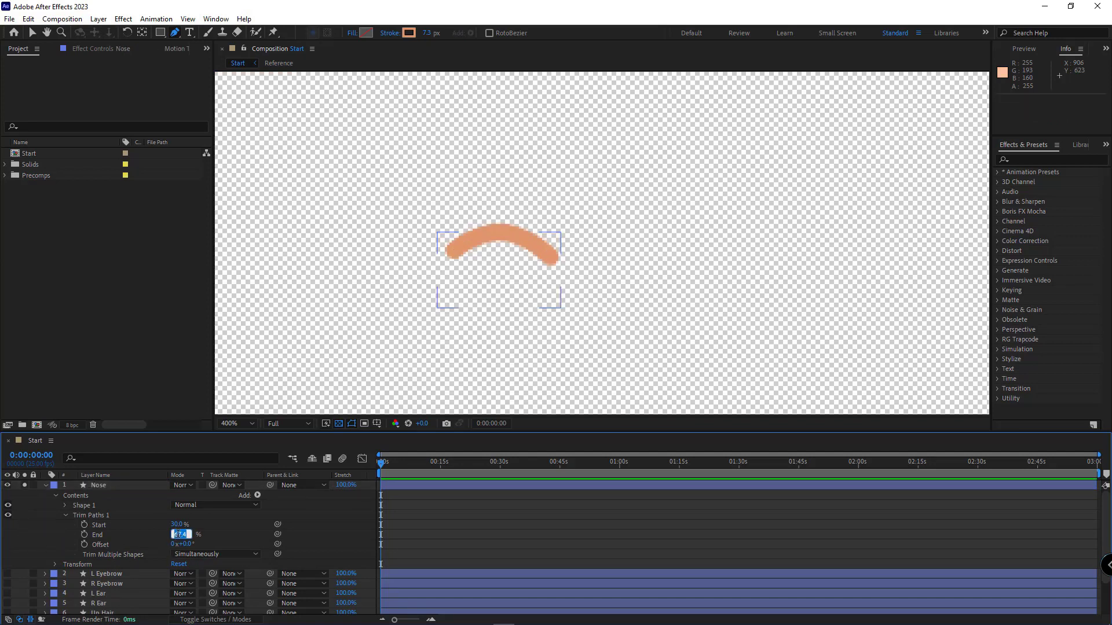
left_click(178, 533)
type("70")
key("Return")
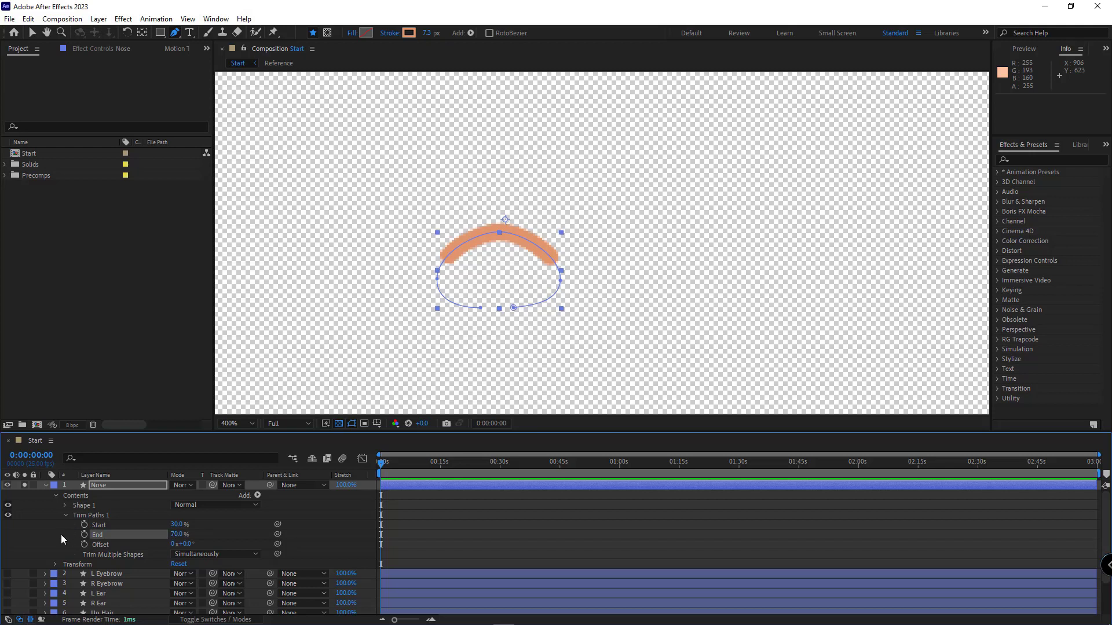
left_click(499, 232)
left_click_drag(519, 233, 529, 233)
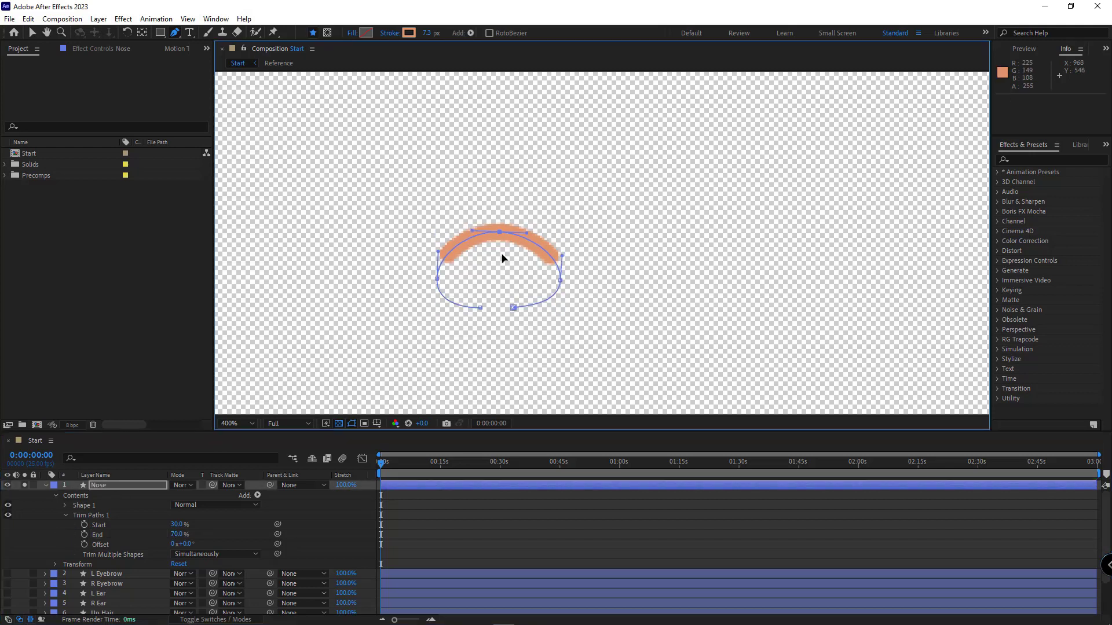
Collapse the Nose layer, turn off its solo state and hide it.
left_click(41, 494)
left_click(46, 486)
left_click(24, 485)
left_click(7, 486)
Draw a closed four-point Pen outline around the reference smile on a new shape layer, with rounded upper corners and a dipped upper edge.
scroll(482, 333, "down", 1)
left_click_drag(565, 347, 590, 282)
scroll(589, 282, "up", 1)
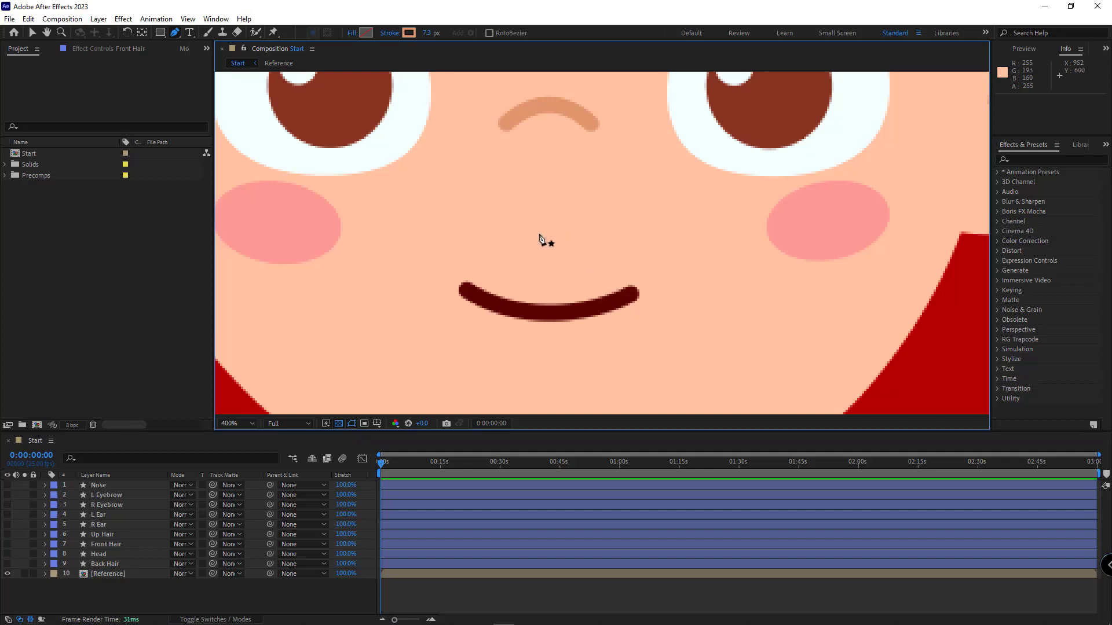
left_click_drag(546, 250, 605, 249)
left_click_drag(664, 222, 708, 179)
left_click(584, 299)
left_click_drag(586, 305, 497, 300)
mouse_move(424, 155)
left_mouse_down()
mouse_move(489, 149)
mouse_move(455, 119)
mouse_move(459, 102)
left_mouse_up()
left_click_drag(424, 155, 456, 164)
left_click_drag(585, 300, 574, 314)
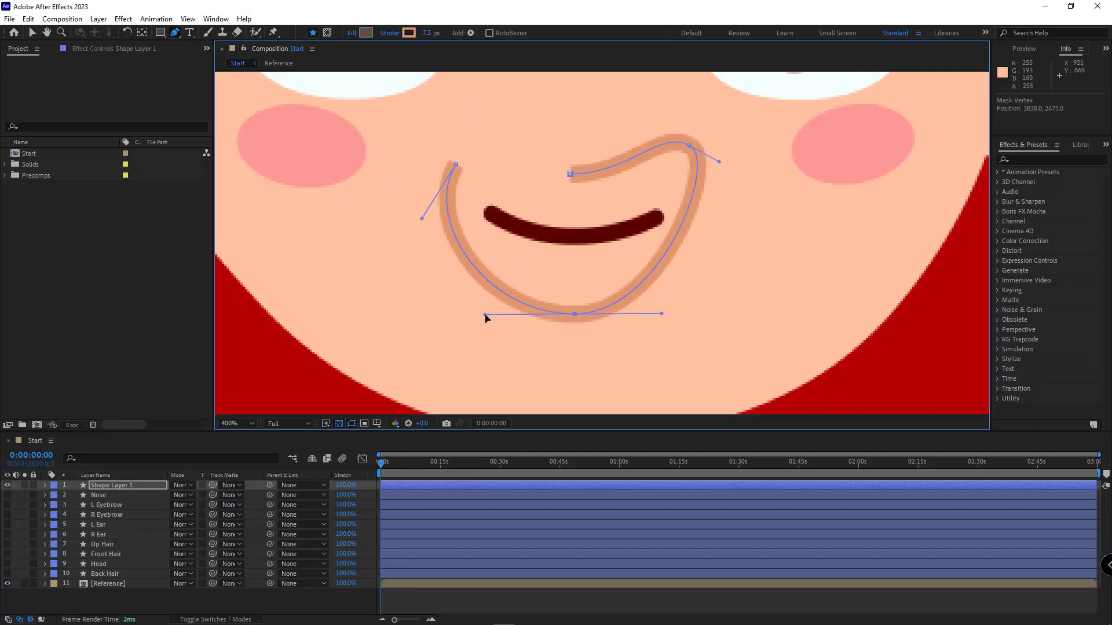
mouse_move(487, 315)
left_mouse_down()
mouse_move(514, 317)
mouse_move(478, 318)
left_mouse_up()
left_click(570, 173)
left_click(455, 164)
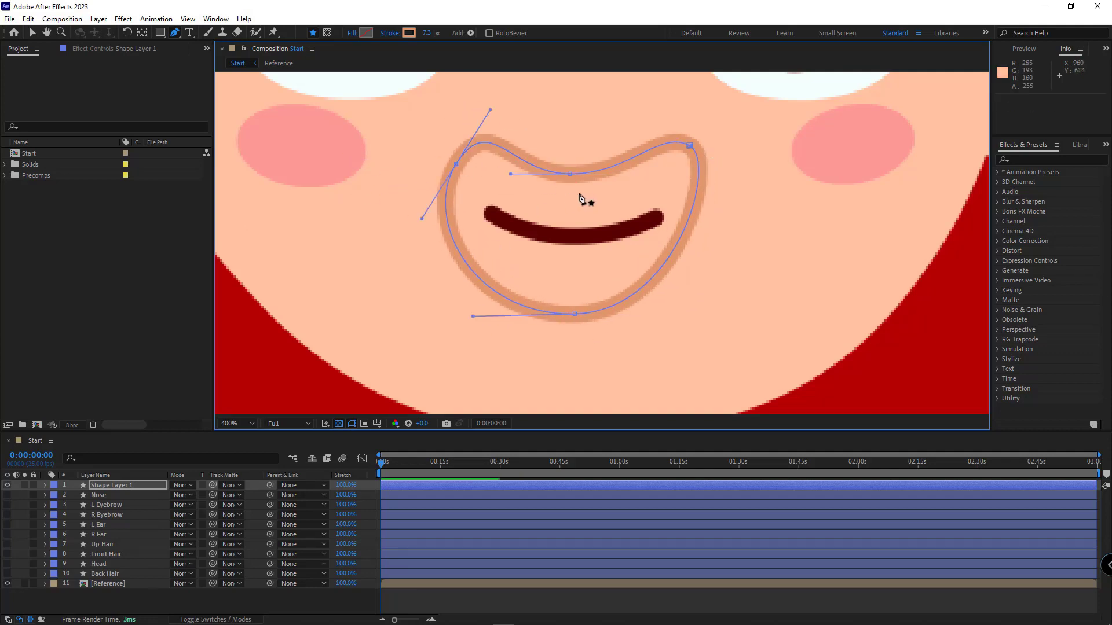
Refine the mouth outline by repositioning its upper corner points, a corner handle and the middle point of its upper edge.
left_click_drag(456, 164, 450, 166)
left_click_drag(483, 111, 479, 136)
left_click_drag(689, 145, 672, 157)
left_click_drag(570, 174, 558, 178)
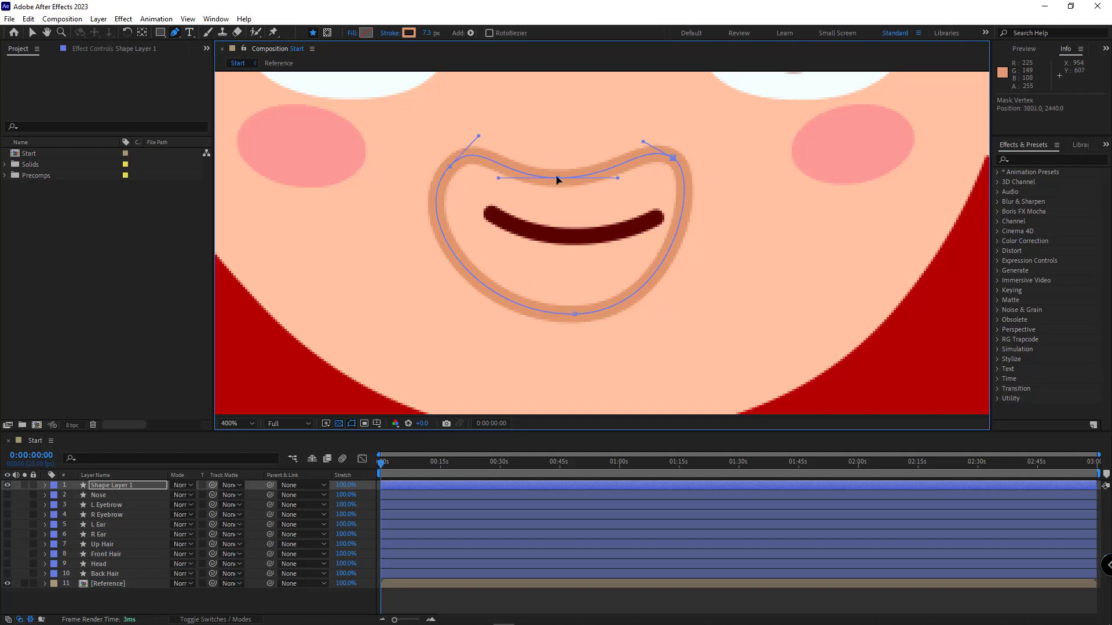
left_click_drag(594, 232, 575, 237)
Set the mouth shape's stroke to None and raise the middle point of its upper edge.
left_click(390, 32)
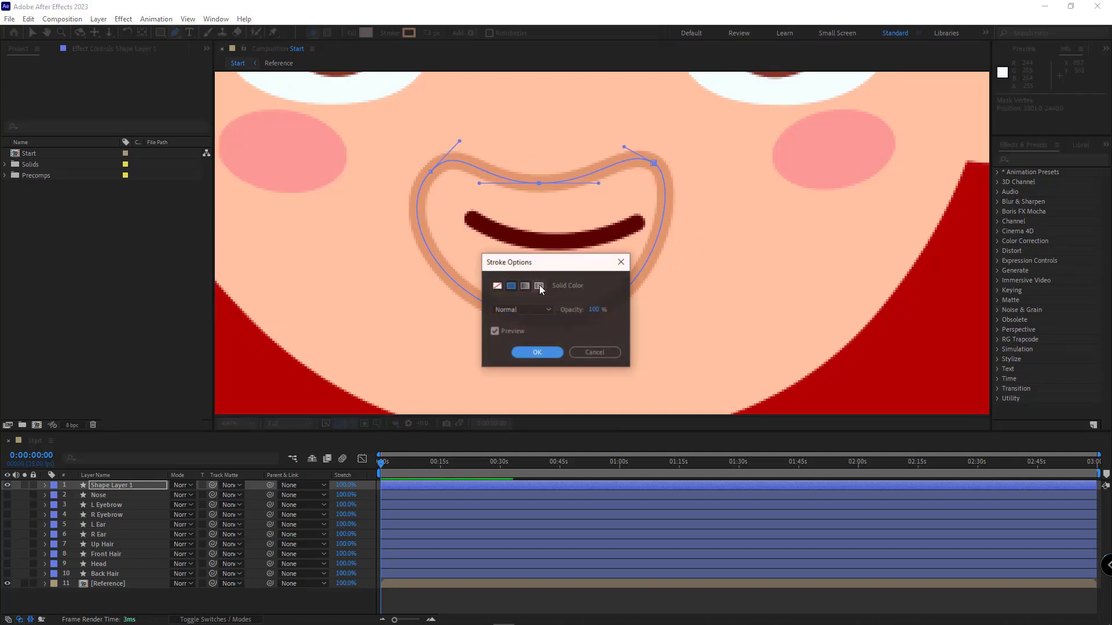
left_click(497, 285)
left_click(542, 354)
left_click(504, 485)
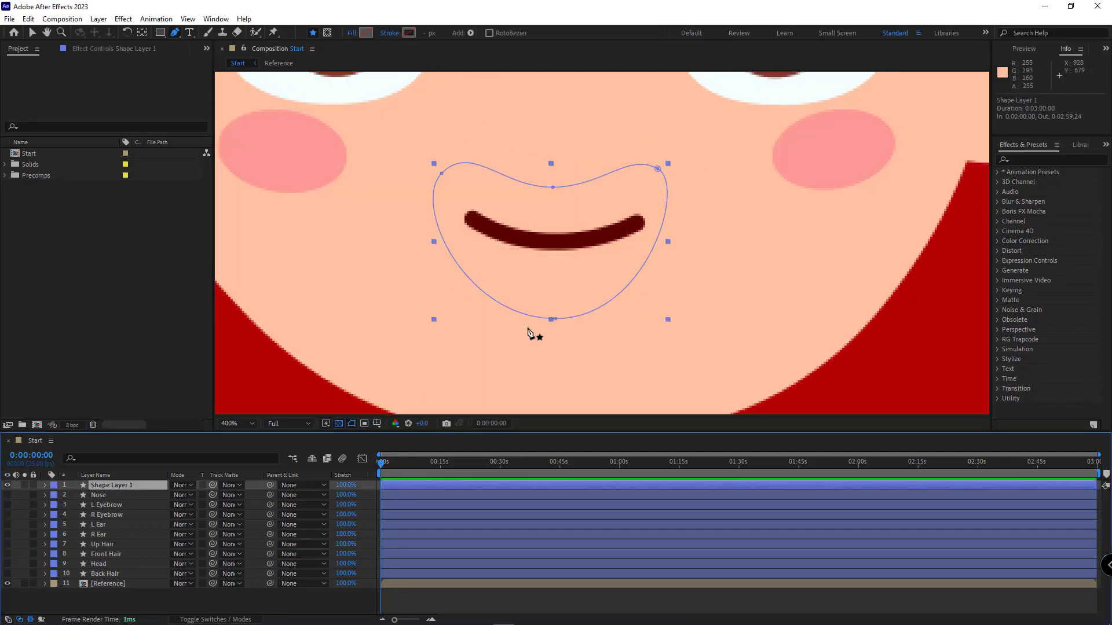
left_click_drag(549, 183, 545, 160)
Rename the new shape layer as Mouth.
left_click(117, 485)
key("Return")
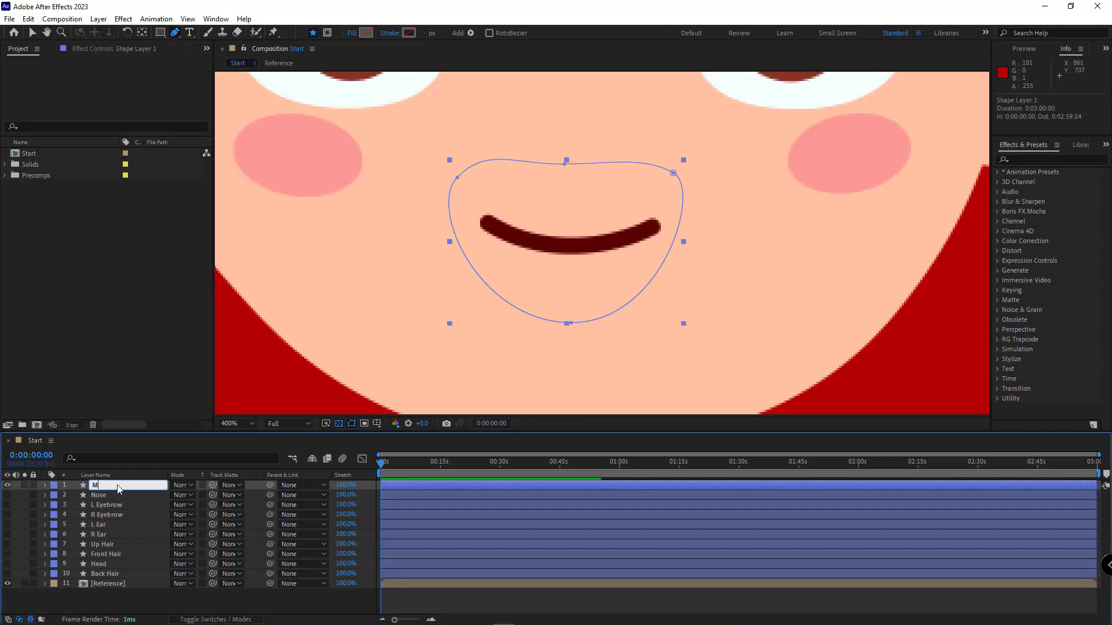
type("Mouth")
Expand the Mouth layer's contents and raise the outline's upper middle point slightly to flatten the upper edge.
left_click(45, 486)
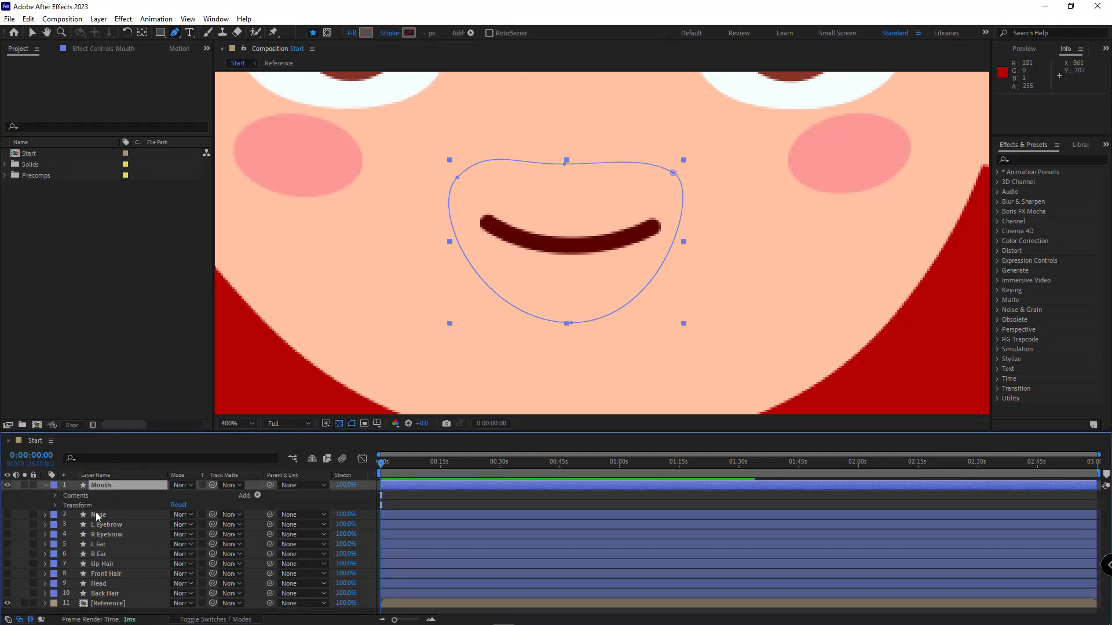
left_click(55, 495)
left_click(84, 505)
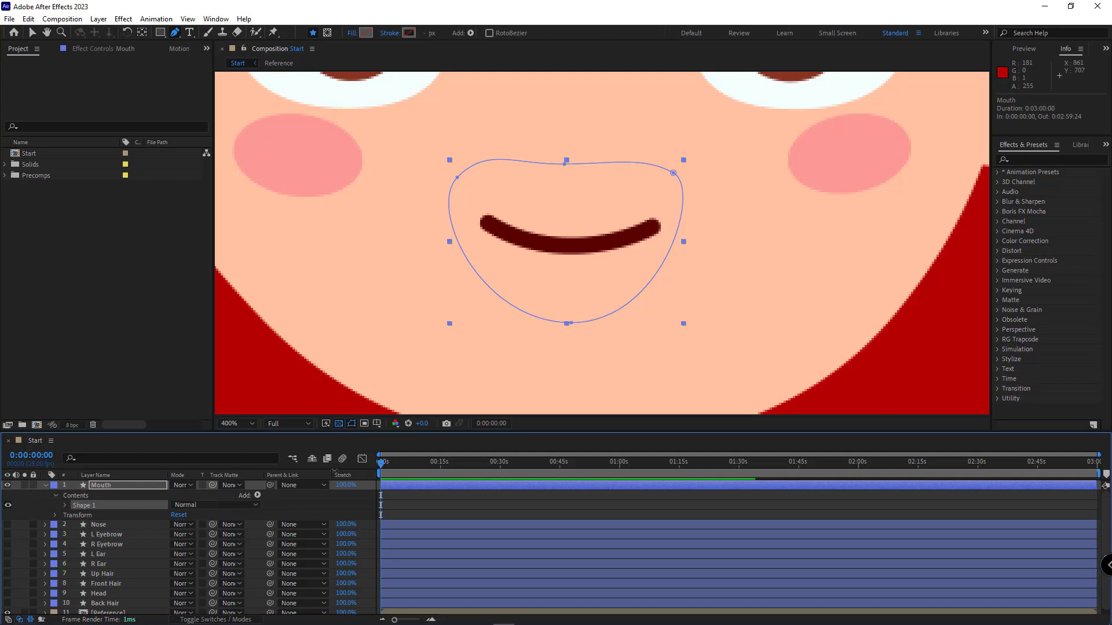
left_click(564, 165)
left_click_drag(568, 168, 568, 159)
Rename Shape 1 in the Mouth layer as Base.
left_click(90, 507)
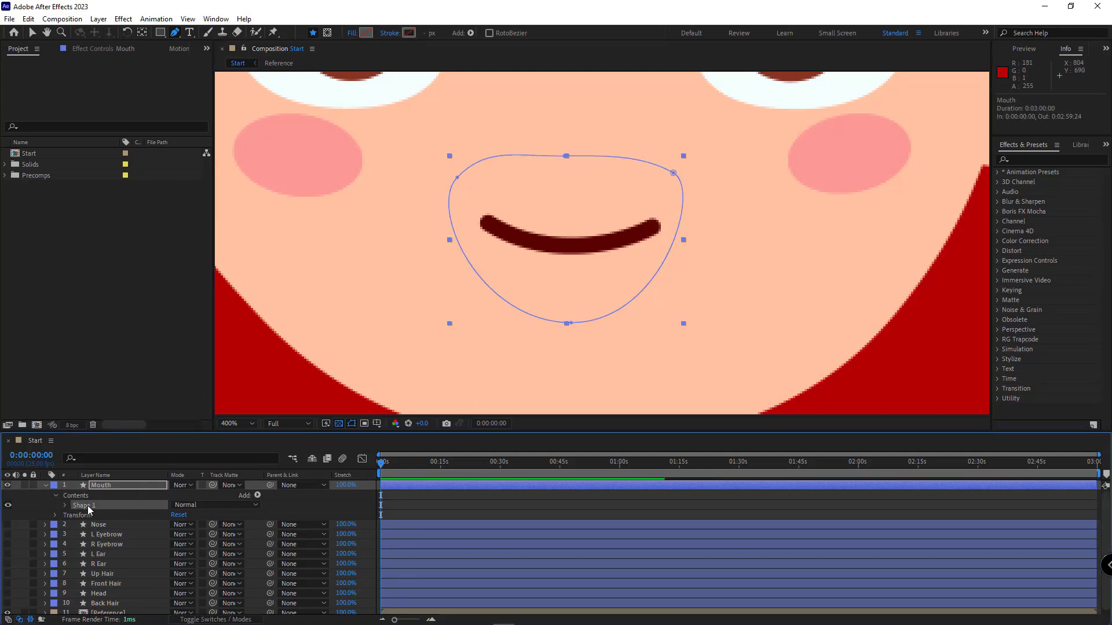
key("Return")
type("Ba")
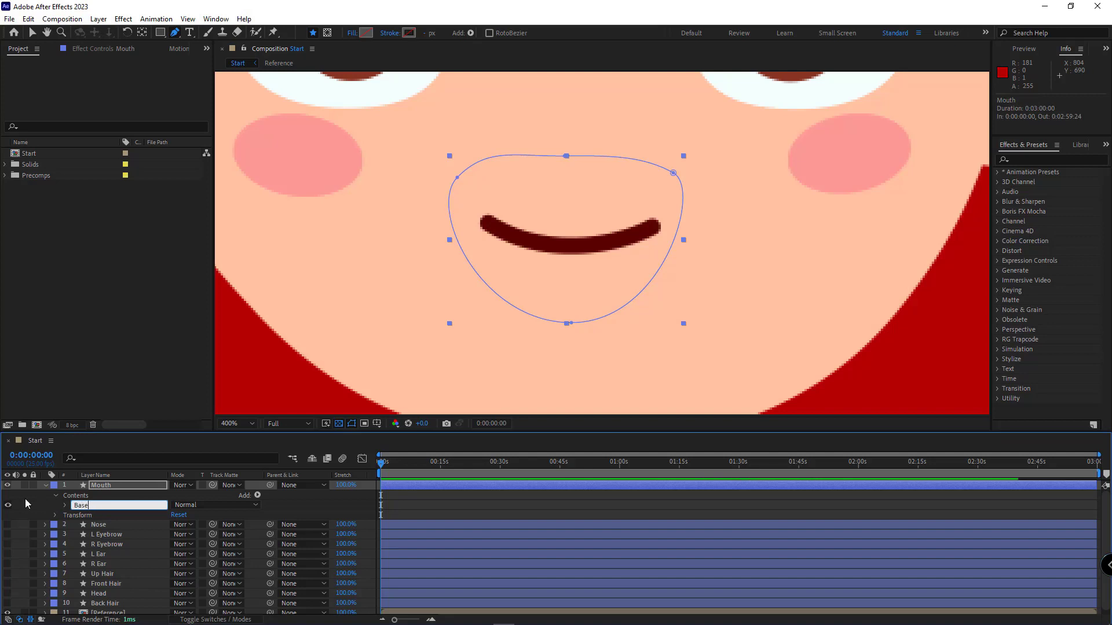
type("se")
key("Return")
Give the Base shape a Solid Color fill in the brown sampled from the reference eye's iris.
left_click(102, 506)
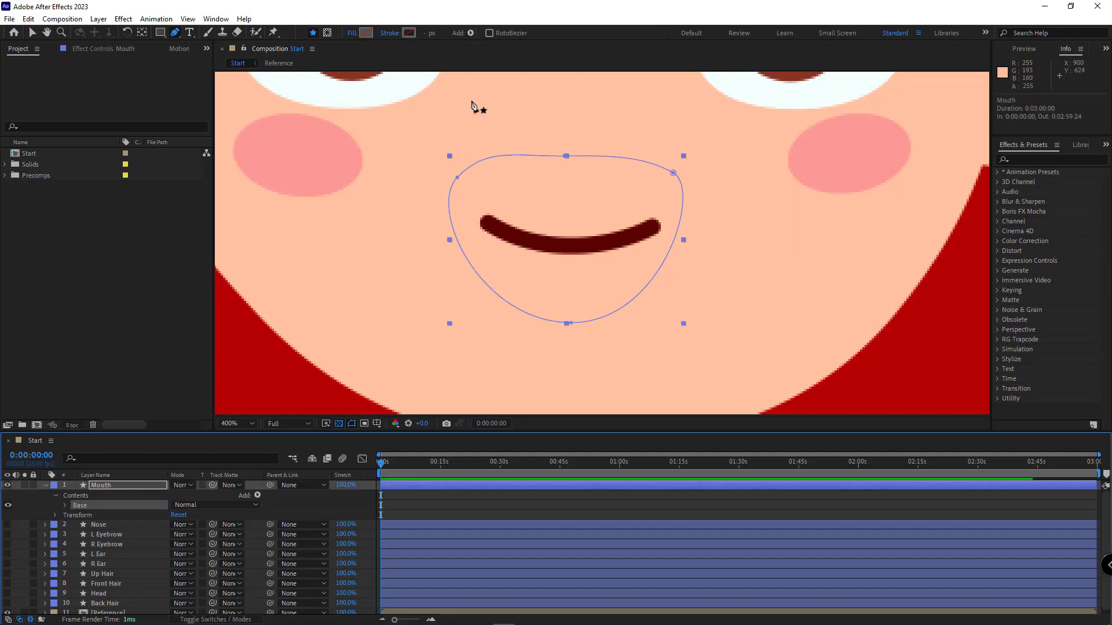
left_click(351, 33)
left_click(511, 286)
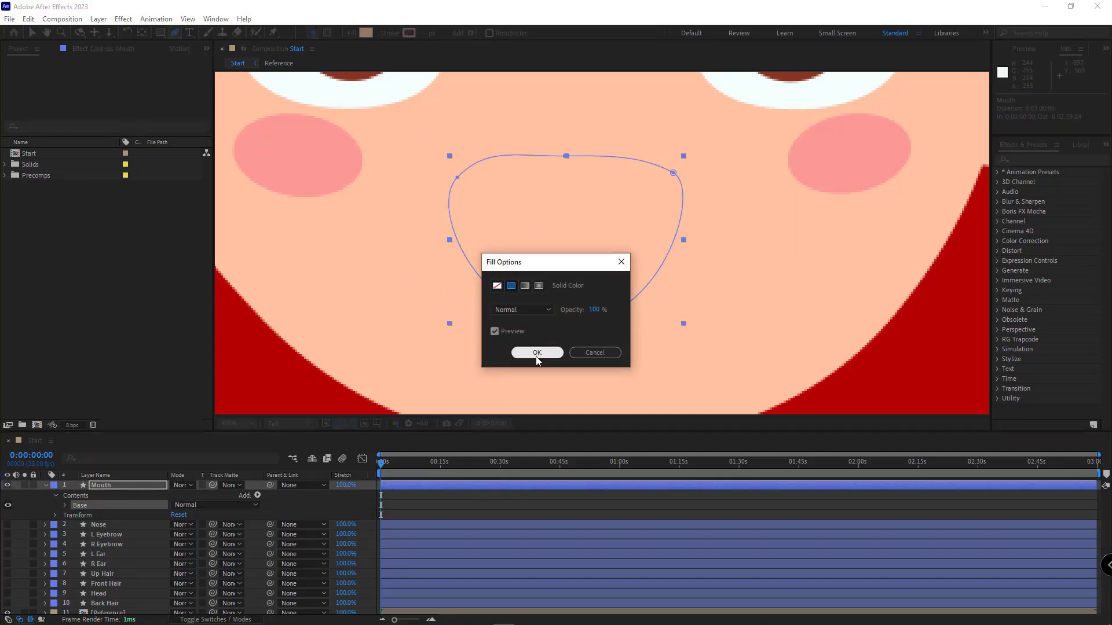
left_click(537, 352)
key("comma")
left_click(366, 33)
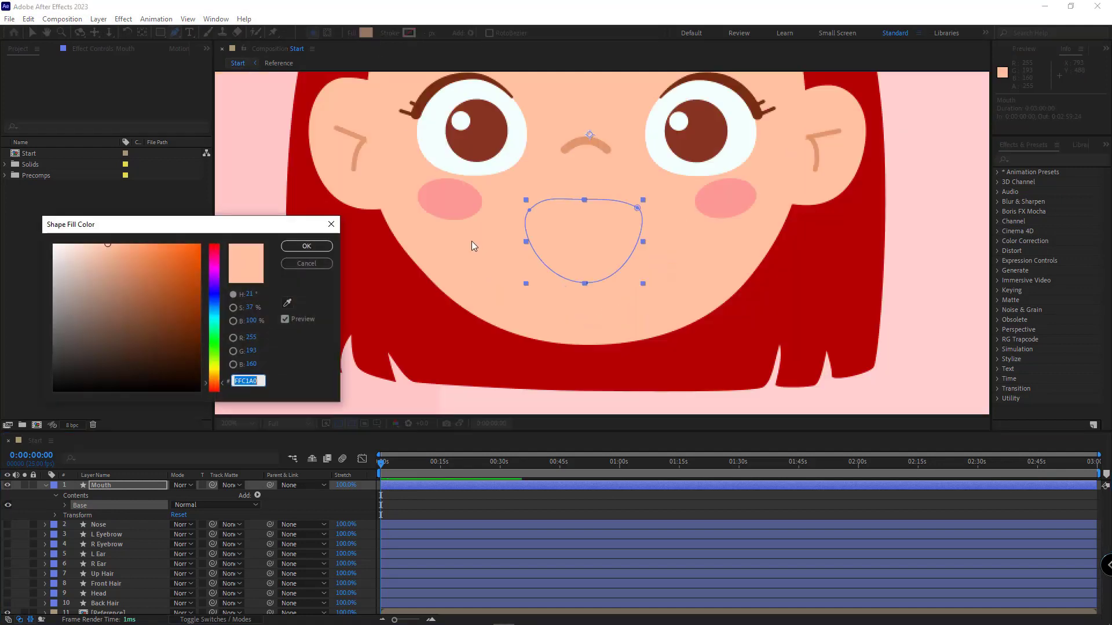
left_click(290, 303)
left_click(502, 134)
left_click(306, 246)
Adjust the curve handle at the mouth base's upper left corner to refine its rounding.
scroll(597, 312, "up", 1)
left_click(457, 178)
left_click_drag(479, 142, 478, 150)
Draw a closed four-point teeth shape inside the Mouth layer's contents, covering the upper part of the mouth and extending above it.
left_click(112, 494)
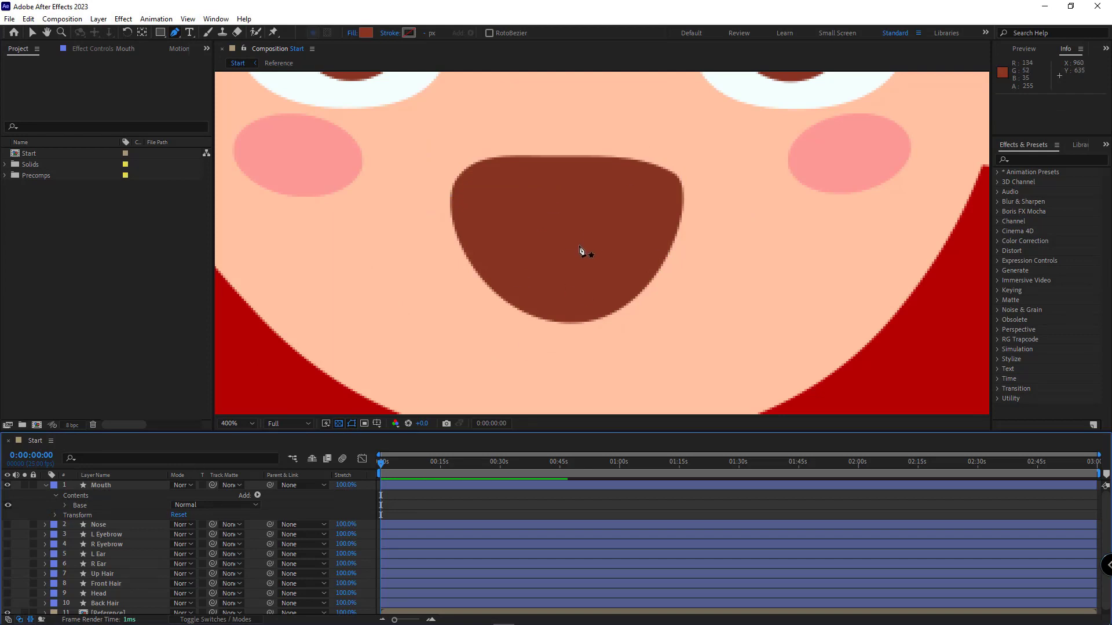
left_click(123, 493)
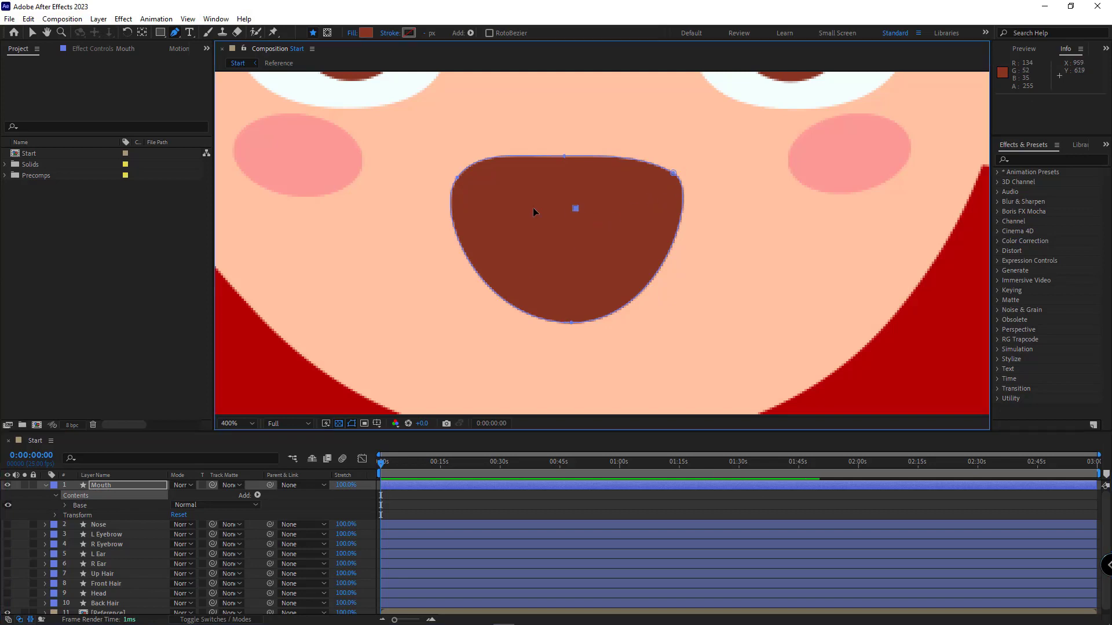
left_click_drag(575, 208, 518, 208)
left_click_drag(458, 151, 460, 104)
left_click_drag(569, 134, 602, 132)
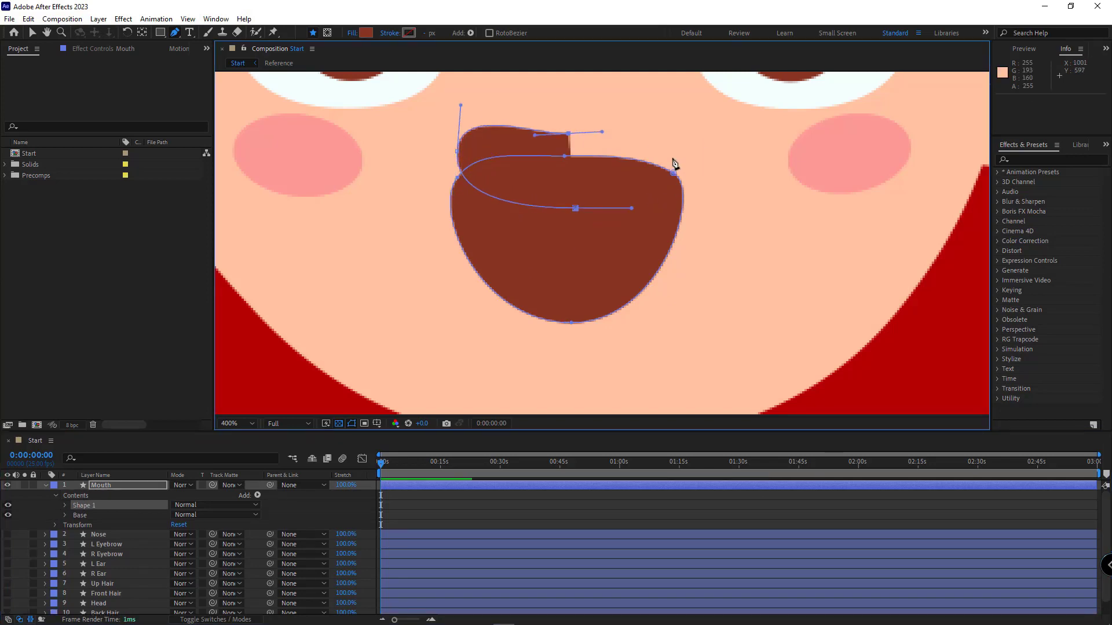
left_click_drag(673, 150, 673, 172)
left_click_drag(575, 208, 659, 210)
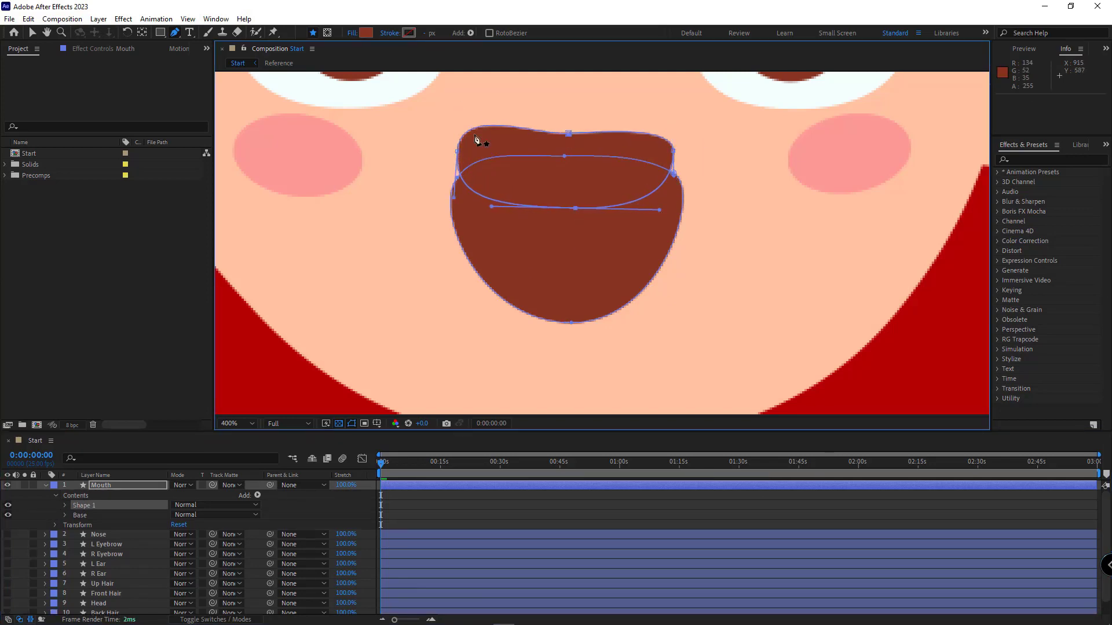
Shorten the curve handles at both upper corners of the teeth shape to flatten its upper edge.
left_click(457, 152)
left_click_drag(461, 105, 457, 127)
left_click(672, 150)
left_click_drag(672, 128, 673, 135)
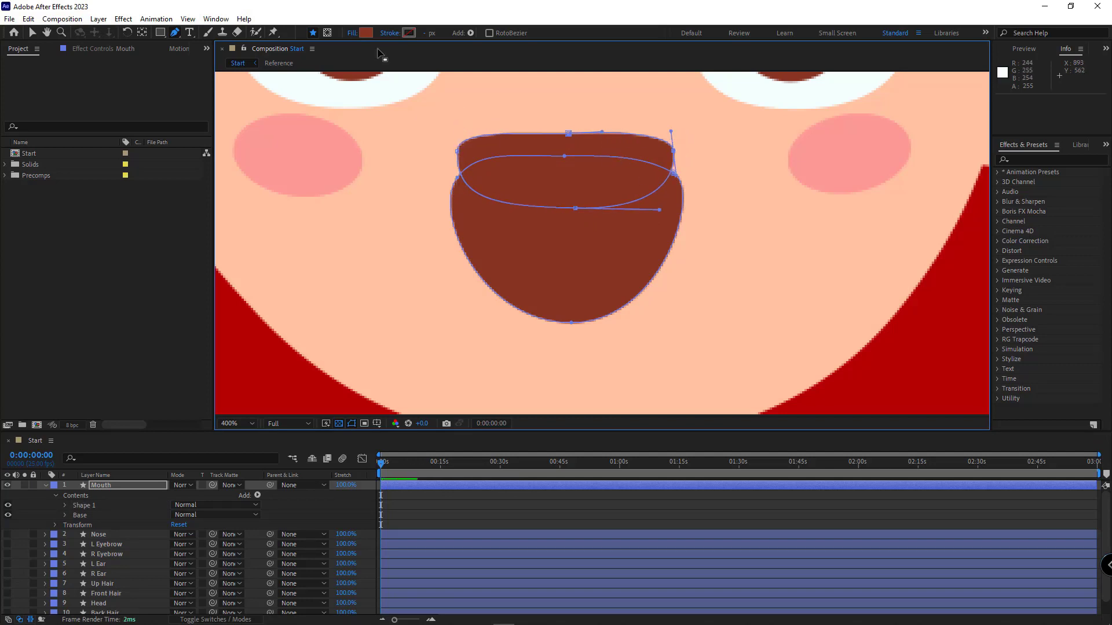
Set the teeth shape's fill colour to white, FFFFFF.
left_click(367, 34)
left_click_drag(77, 259, 1, 196)
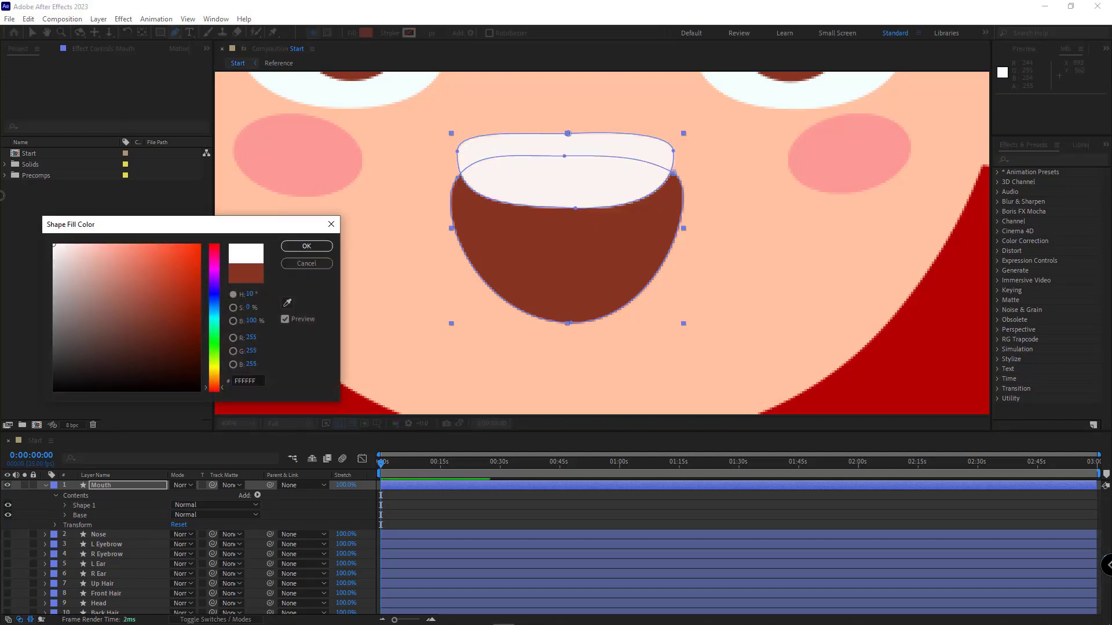
left_click(306, 246)
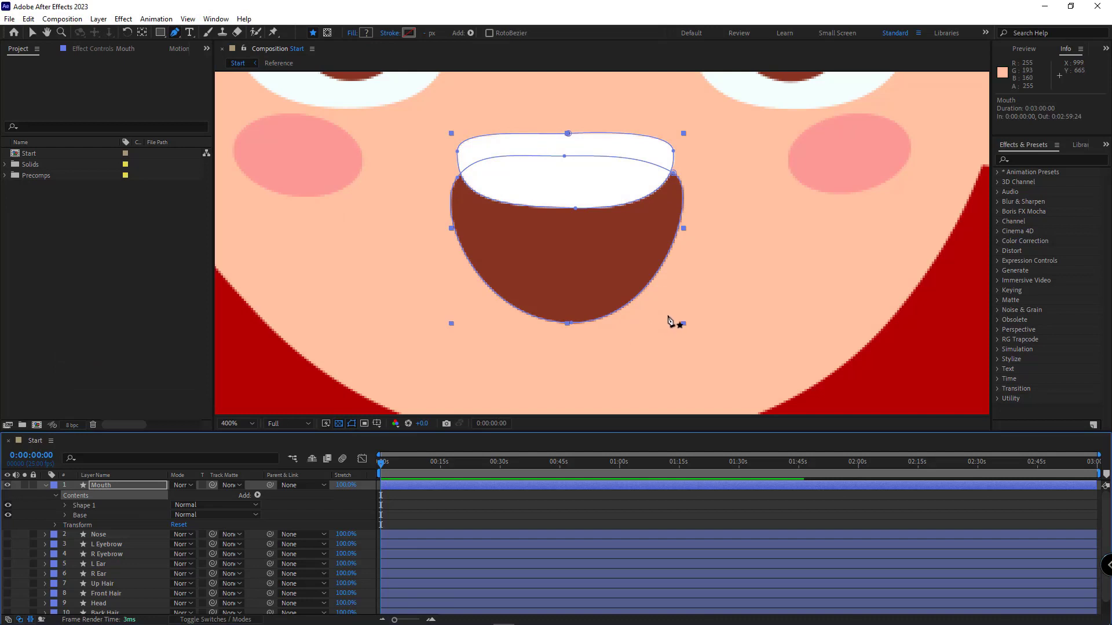
Draw a closed rounded tongue shape overlapping the lower part of the mouth, and shorten its lower left curve handle.
left_click_drag(667, 315, 668, 289)
left_click_drag(572, 252, 518, 253)
left_click_drag(498, 333, 499, 375)
left_click_drag(577, 351, 623, 348)
left_click(667, 315)
left_click(498, 333, "ctrl")
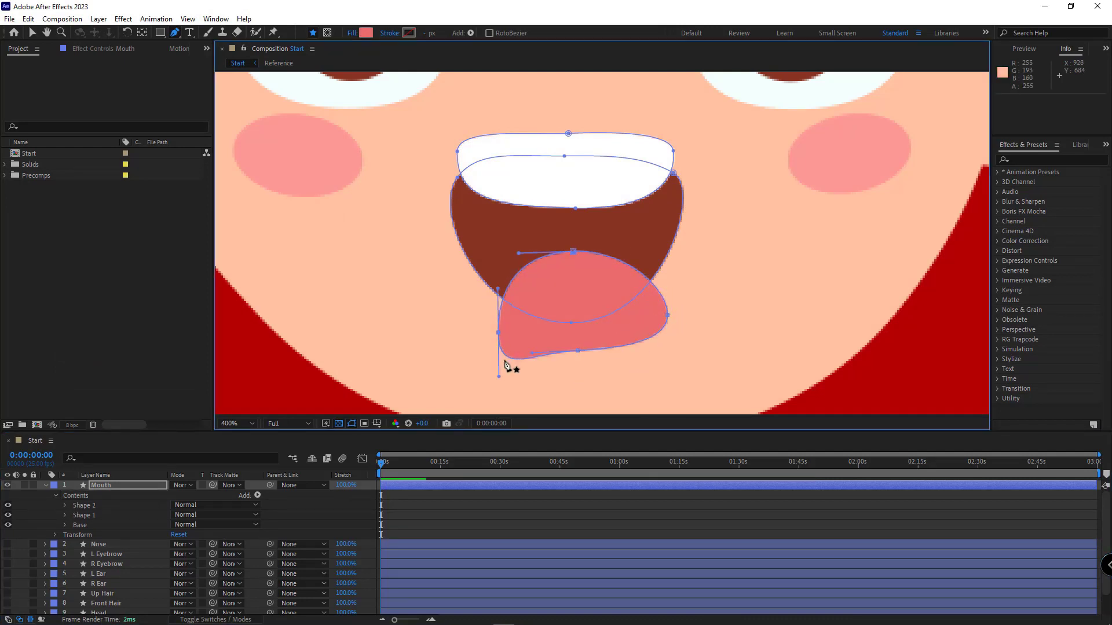
left_click_drag(499, 376, 494, 350)
left_click_drag(493, 350, 499, 351)
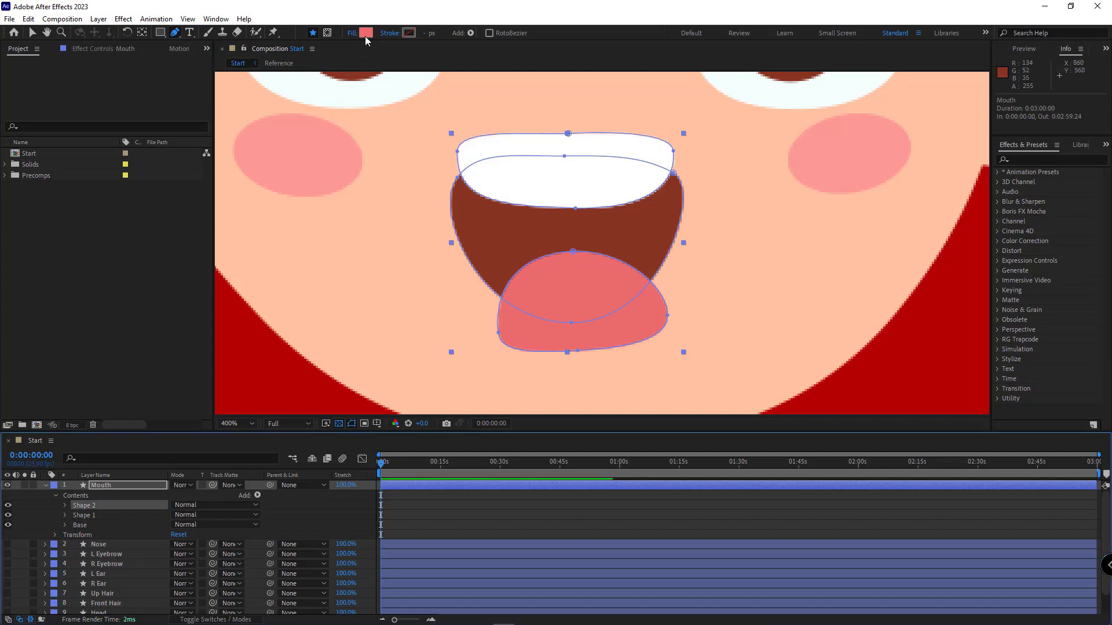
Recolour the tongue by sampling the reference cheek's pink and choosing a slightly darker, more saturated shade.
left_click(366, 33)
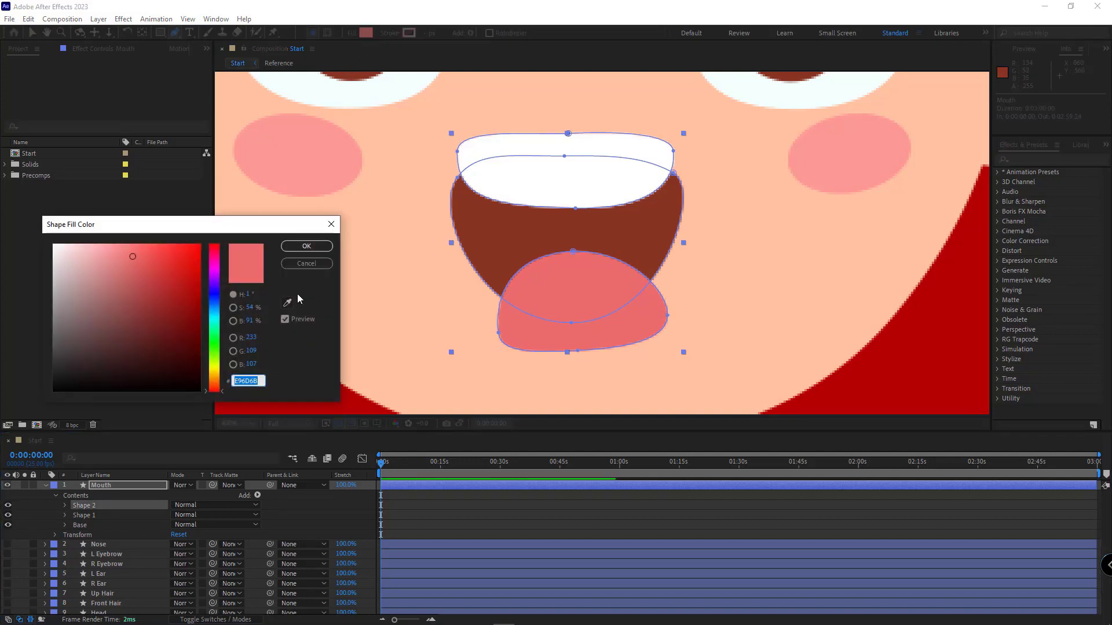
left_click(287, 303)
left_click(874, 137)
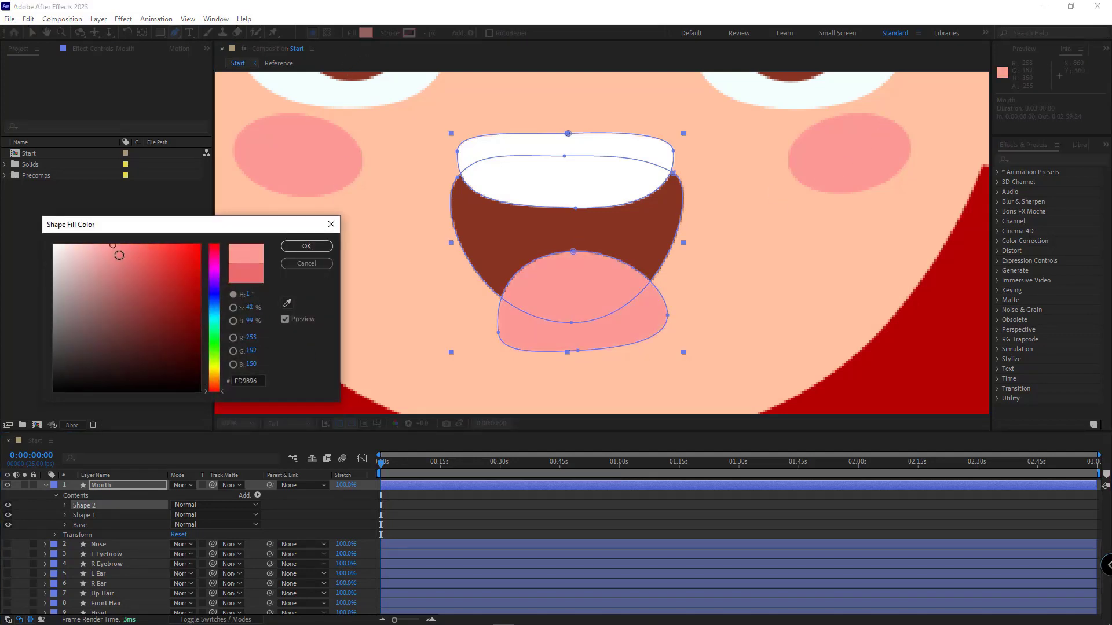
left_click(132, 259)
left_click(306, 246)
Rename the mouth's Shape 1 as Teeth and Shape 2 as Tongue.
left_click(101, 513)
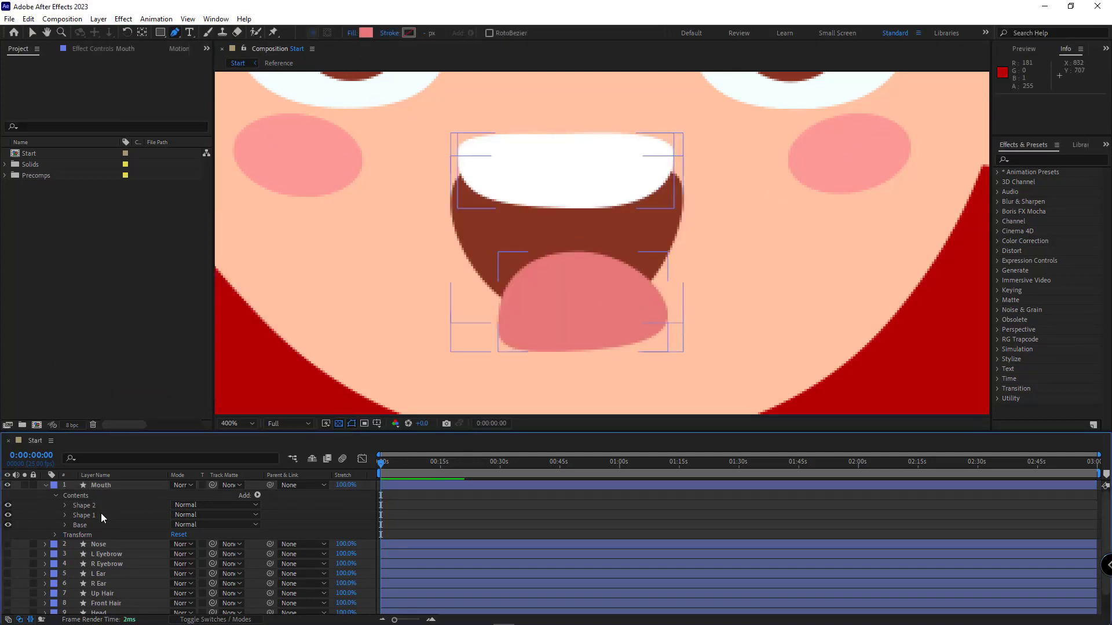
key("Return")
type("Teeth")
left_click(79, 509)
key("Return")
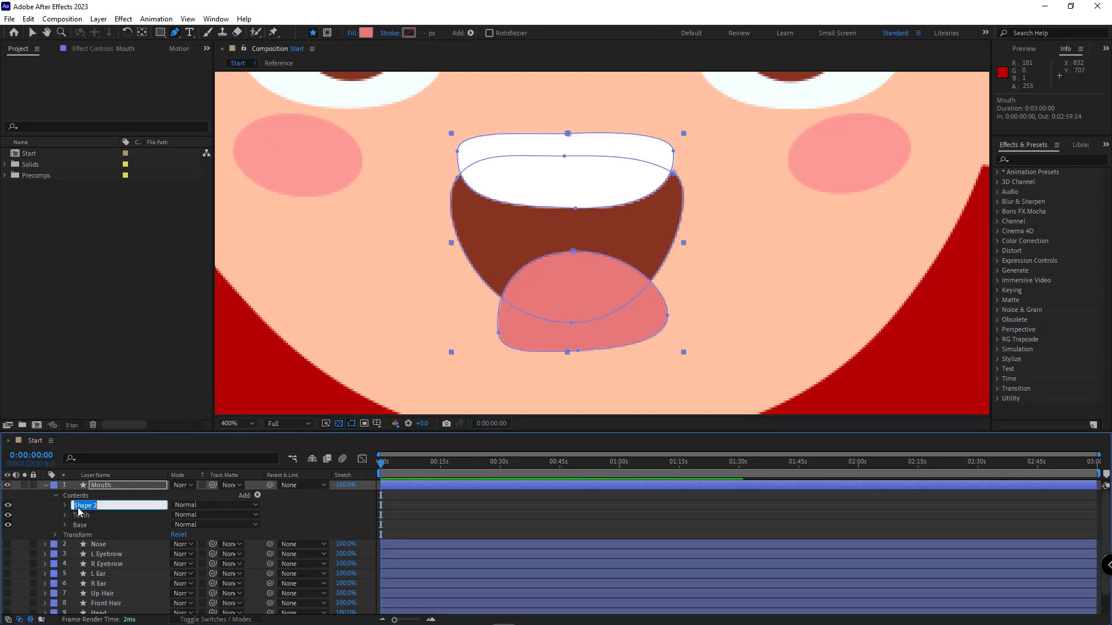
type("Tongue")
left_click(41, 510)
scroll(346, 381, "down", 1)
key("v")
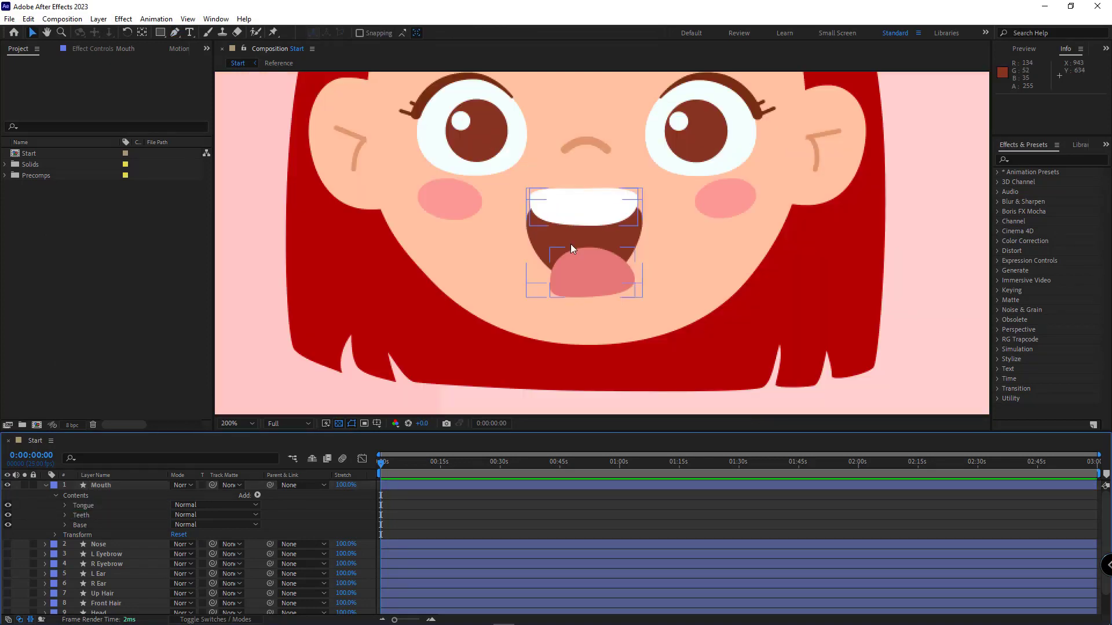
key("space")
left_click_drag(612, 172, 604, 338)
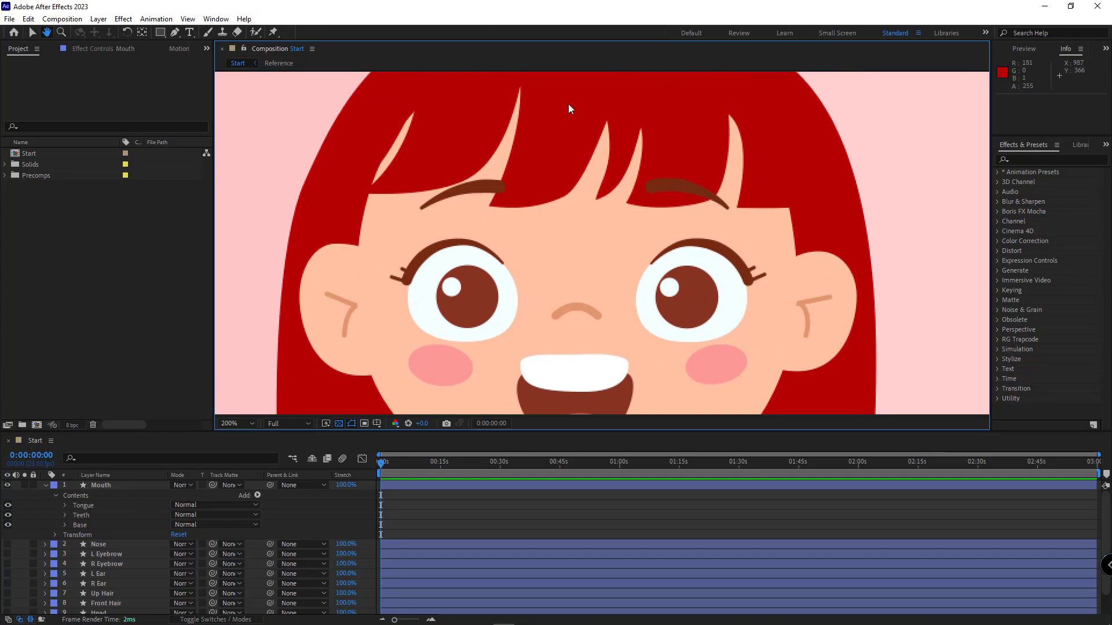
scroll(588, 272, "up", 2)
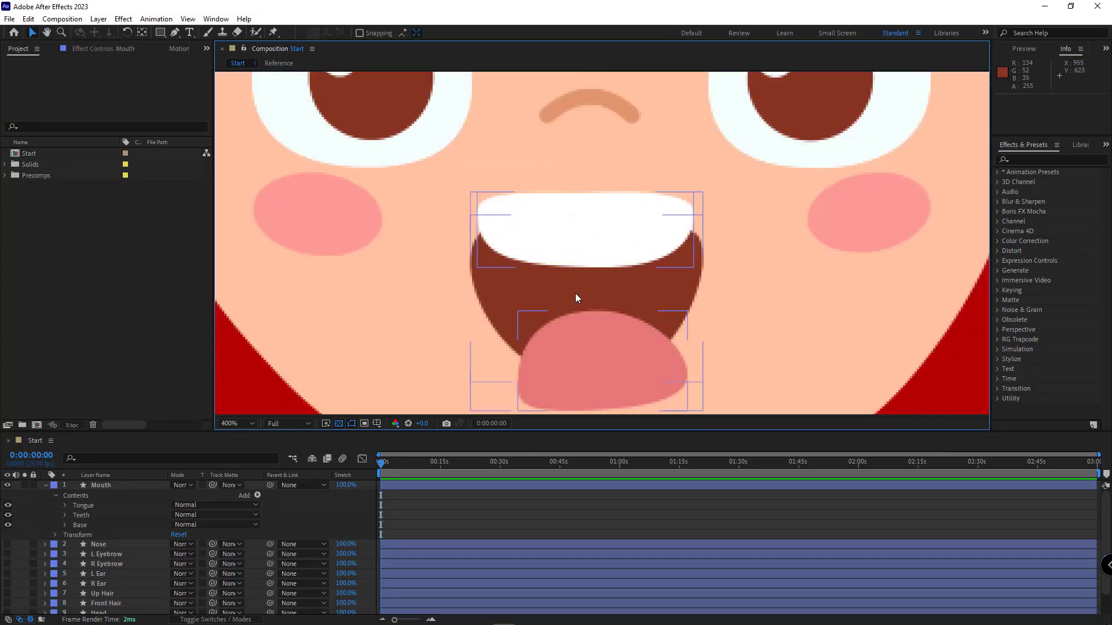
Group the Tongue shape inside the Mouth layer and name the group Tongue G.
key("space")
left_click_drag(665, 252, 638, 226)
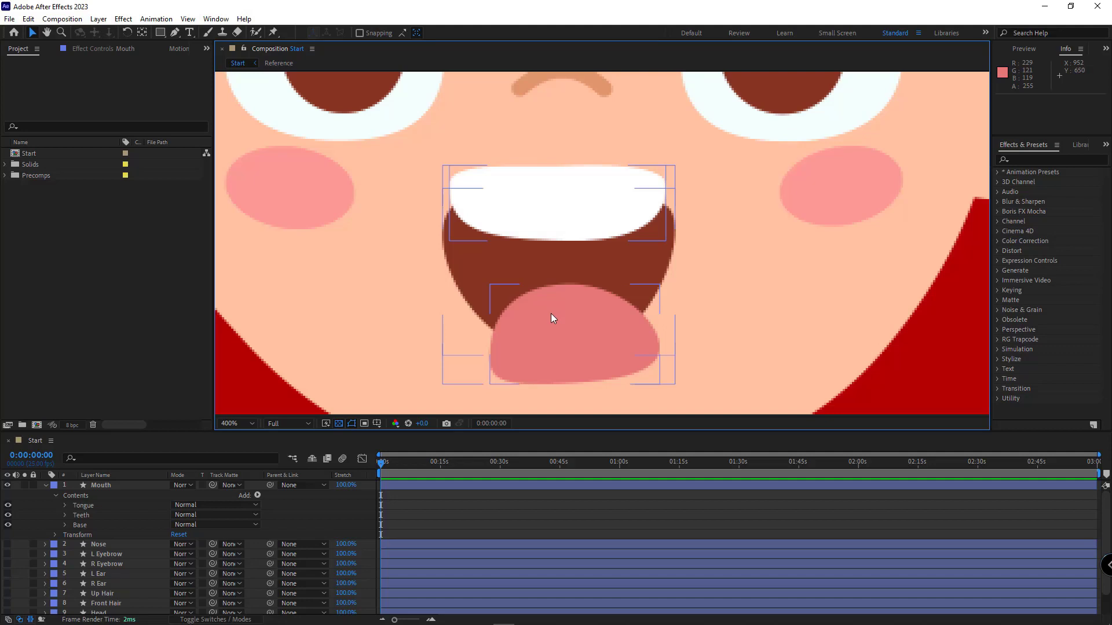
left_click(100, 507)
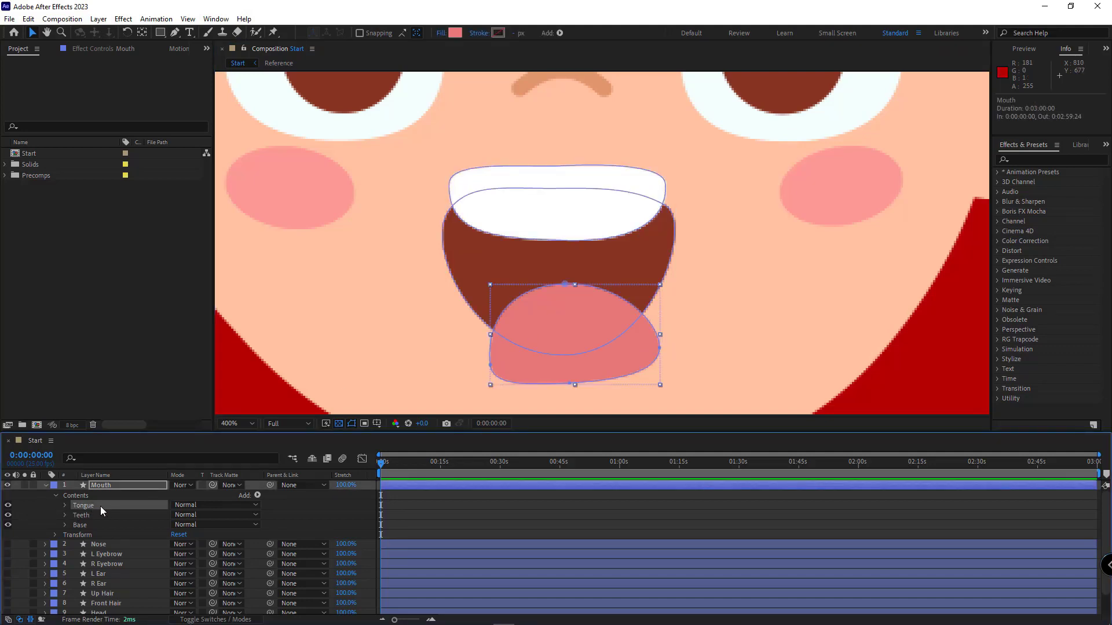
key("ctrl+g")
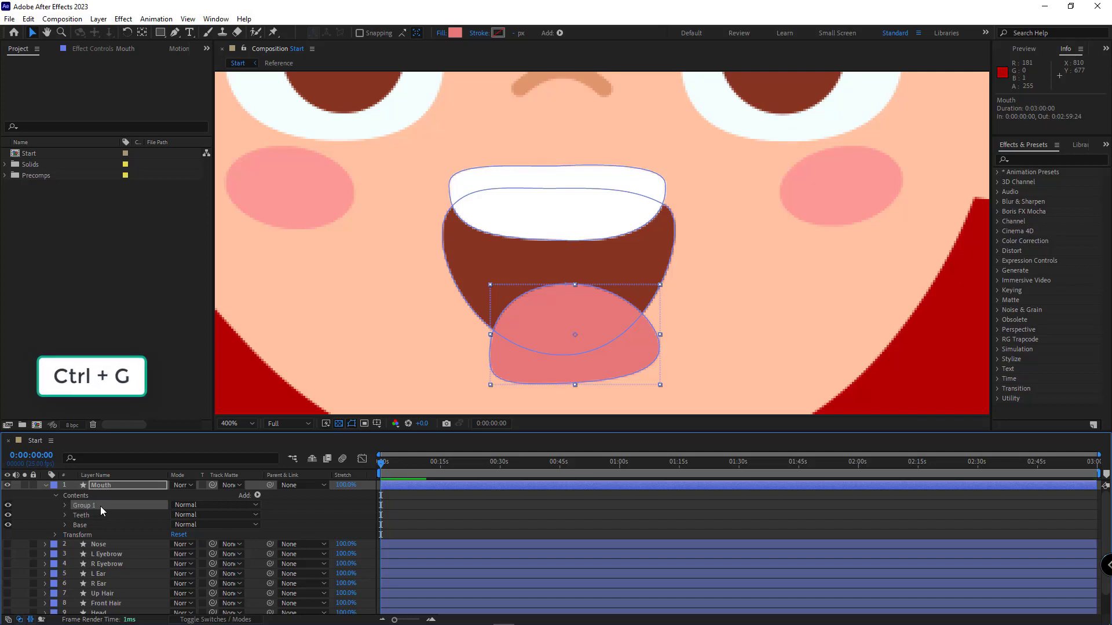
key("Return")
type("Tong")
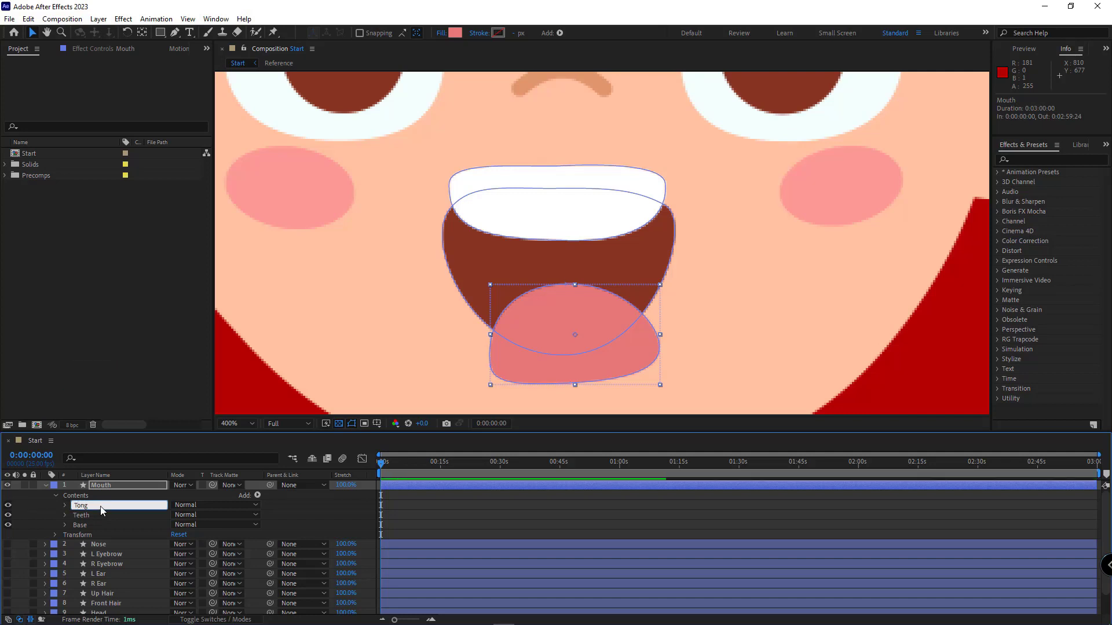
type("ue G")
Group the Teeth shape inside the Mouth layer and name the group Teeth G.
left_click(89, 516)
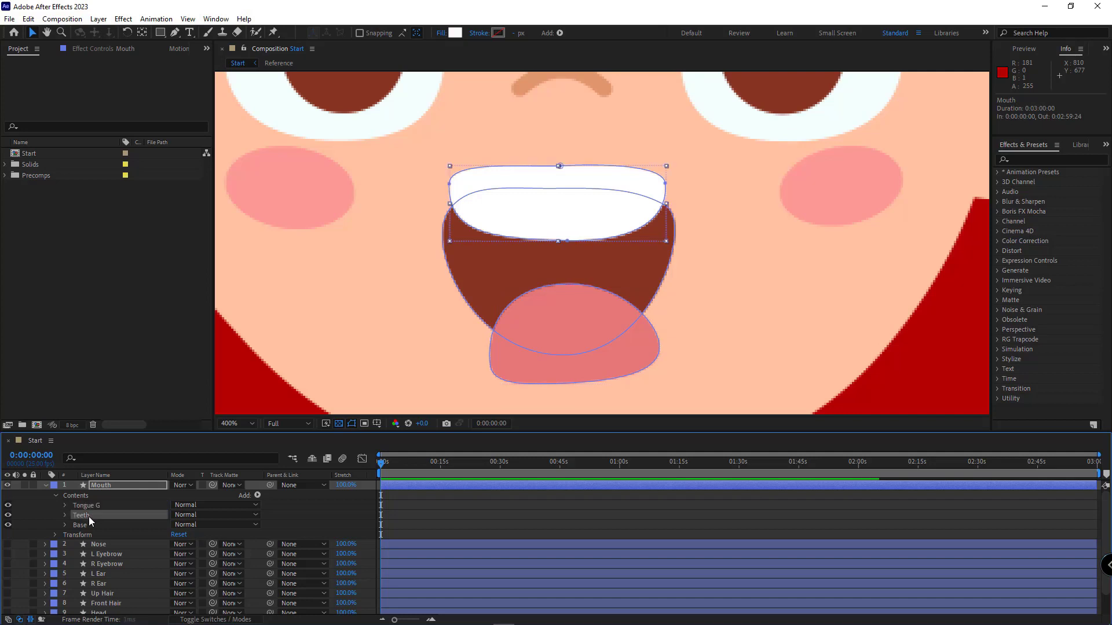
key("ctrl+g")
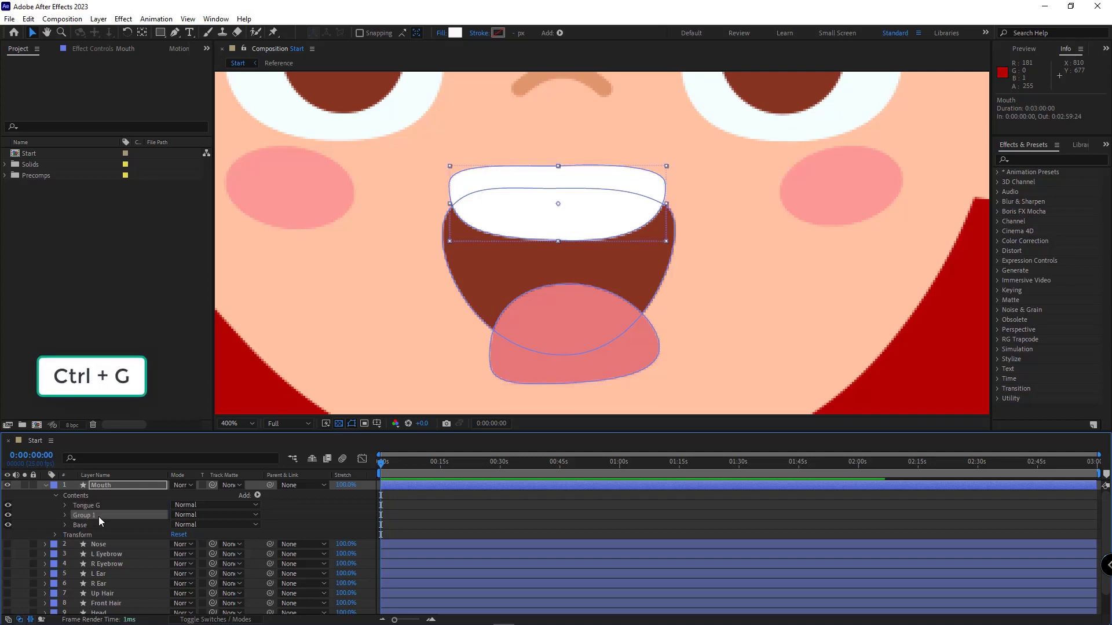
key("Return")
type("Teeth G")
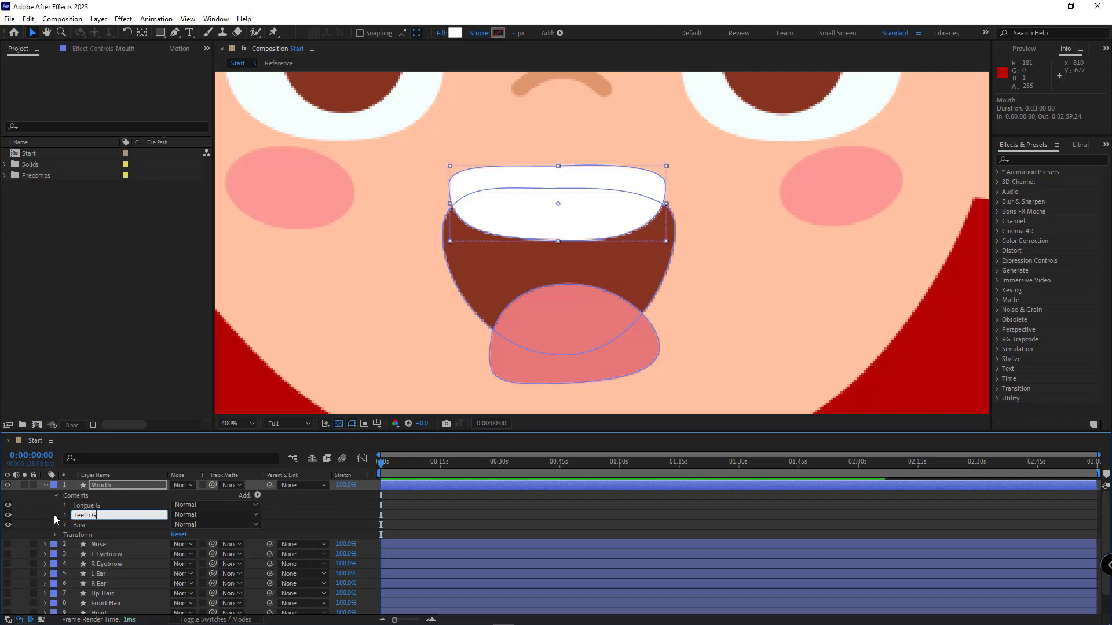
key("Return")
Duplicate the Base shape and move the copy into the Tongue G group.
left_click(102, 526)
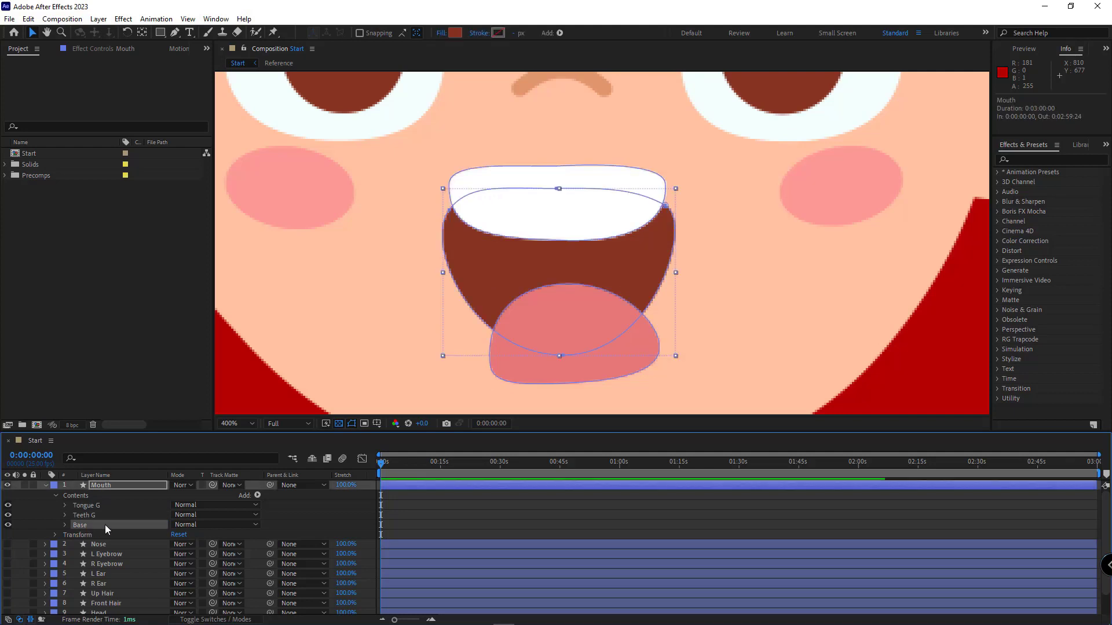
key("ctrl+d")
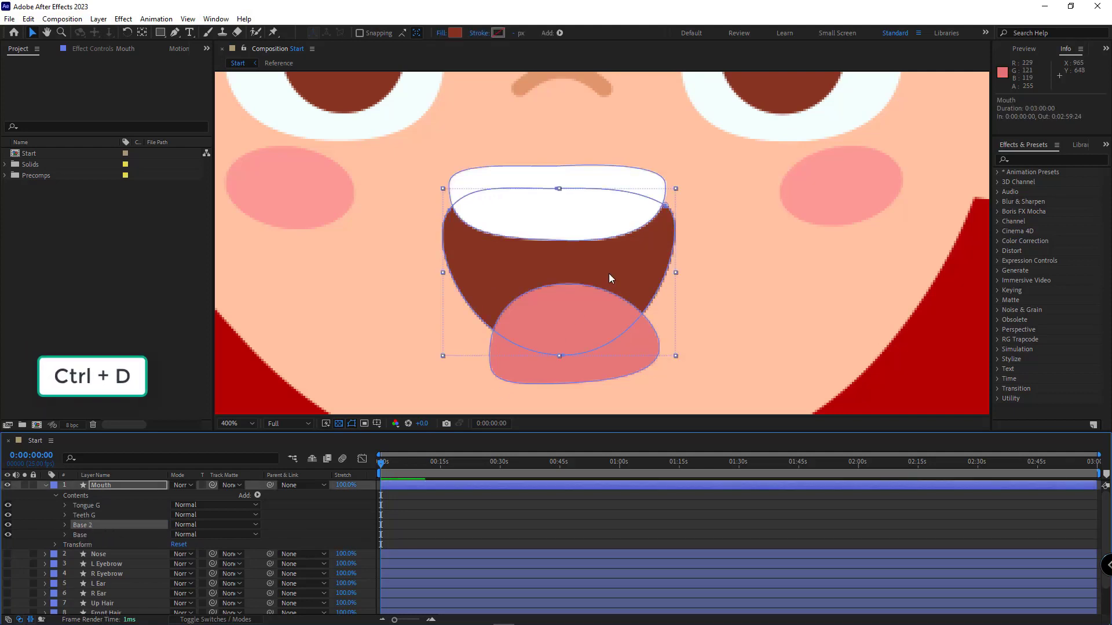
left_click_drag(78, 526, 85, 506)
left_click(64, 507)
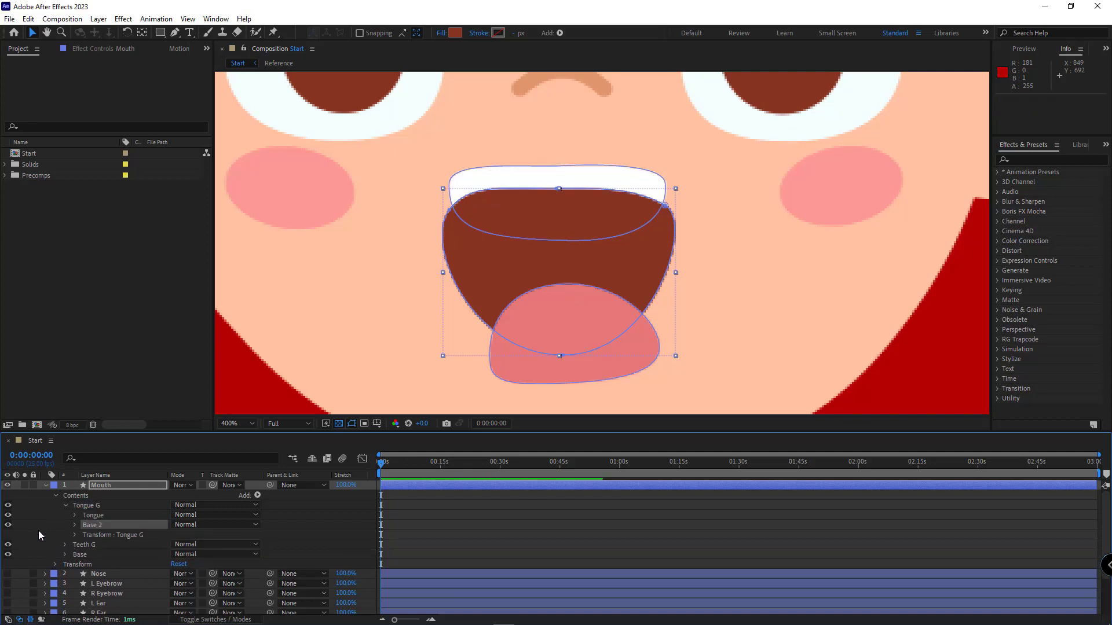
Add Merge Paths to the Tongue G group and delete the stroke that comes with it.
left_click(91, 506)
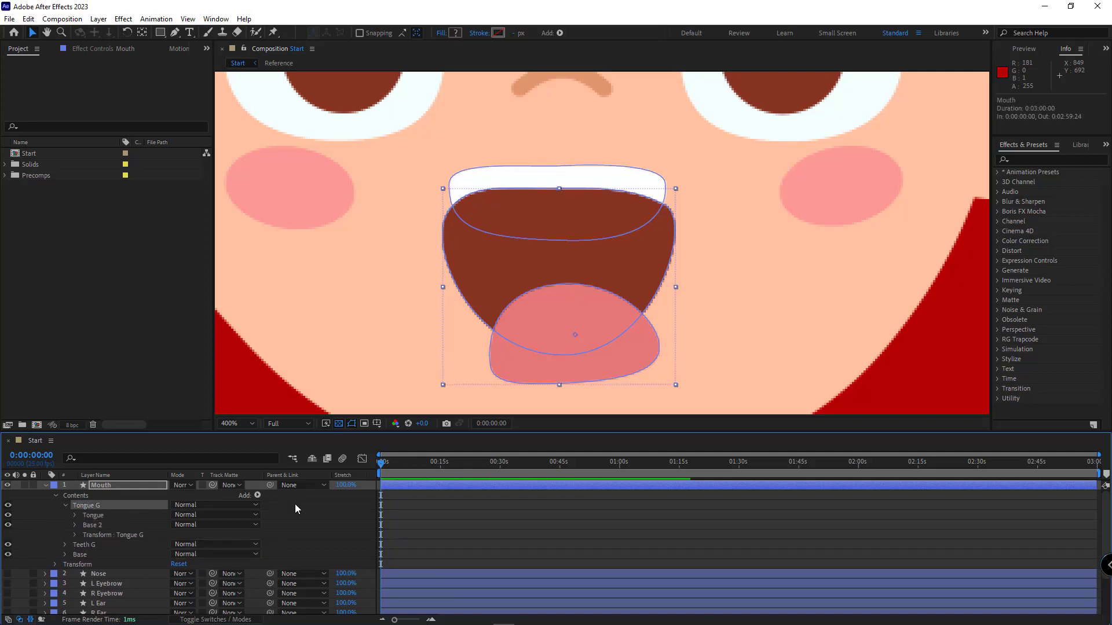
left_click(258, 495)
left_click(307, 380)
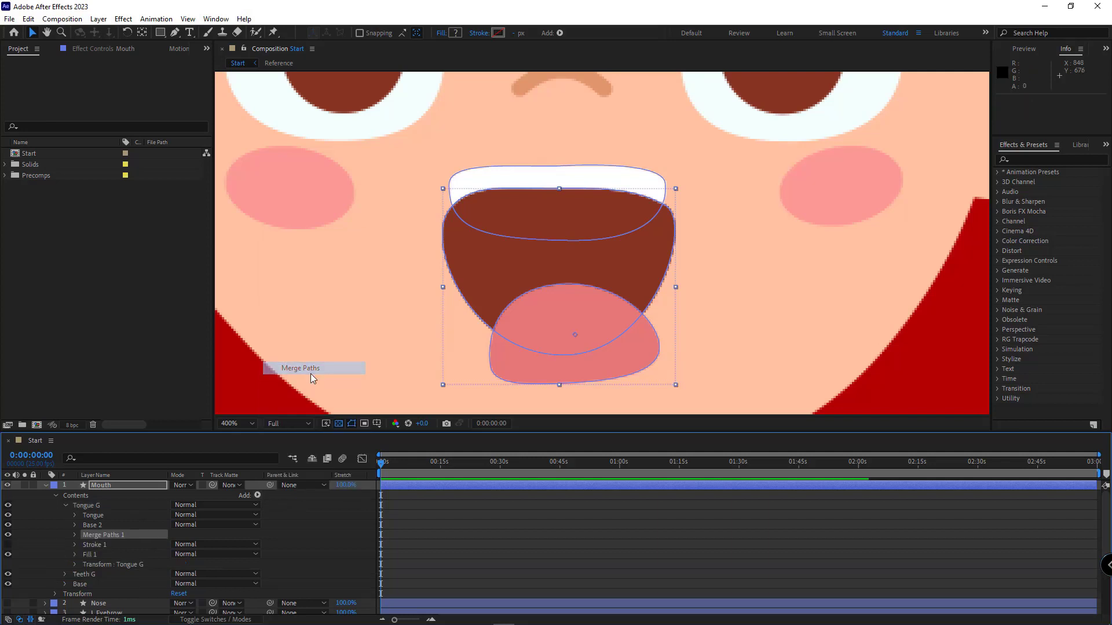
left_click(104, 545)
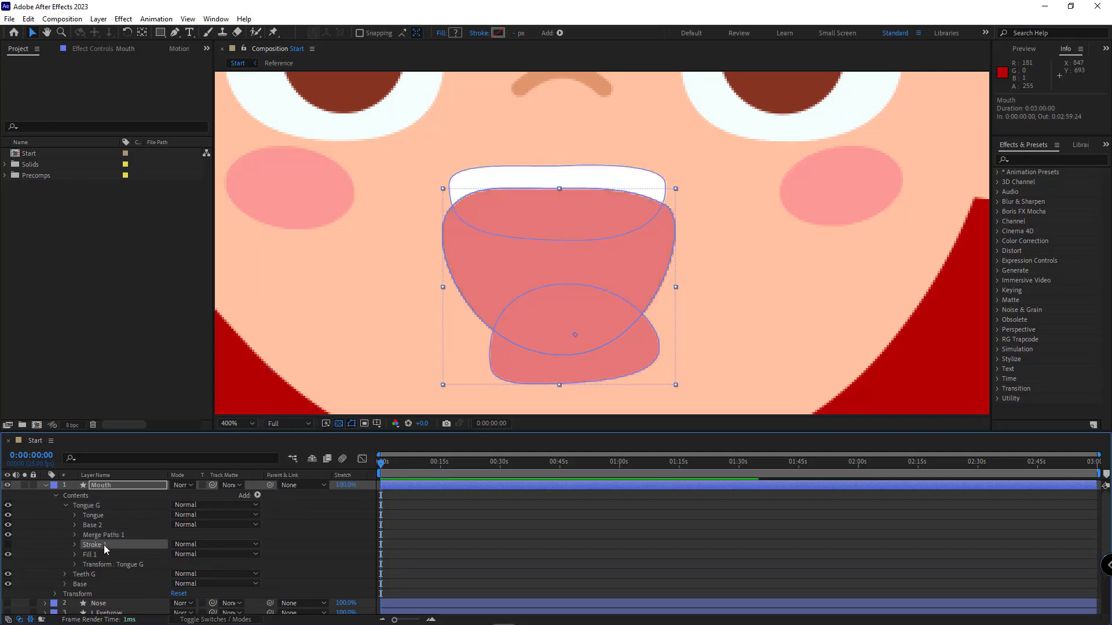
key("Delete")
left_click(95, 543)
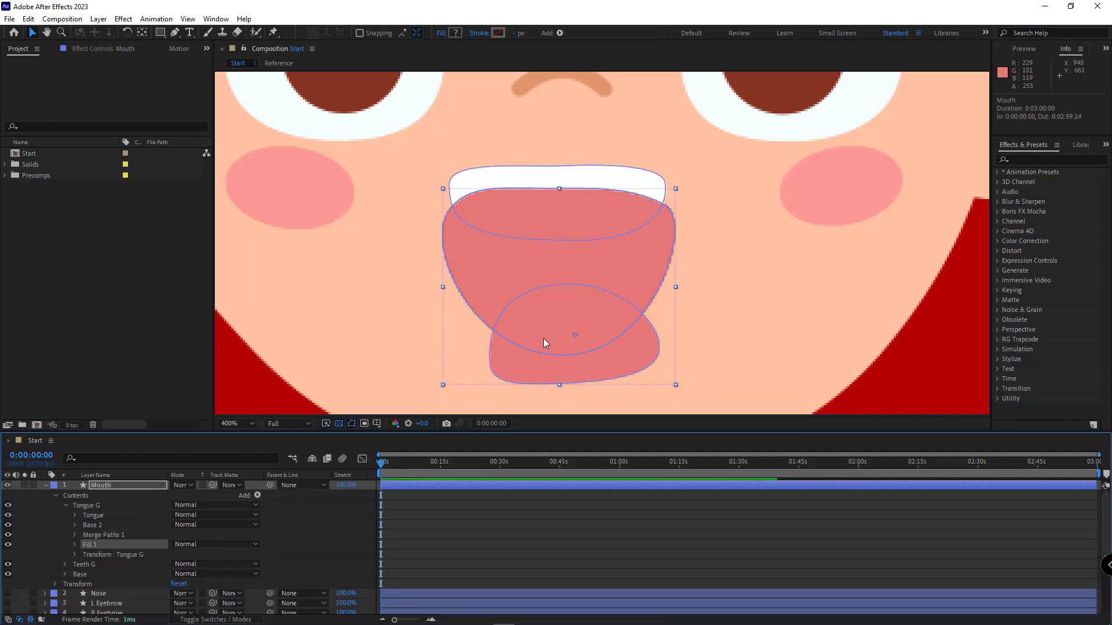
Set the Merge Paths mode in Tongue G to Intersect and hide the Teeth G and Base groups.
left_click(74, 535)
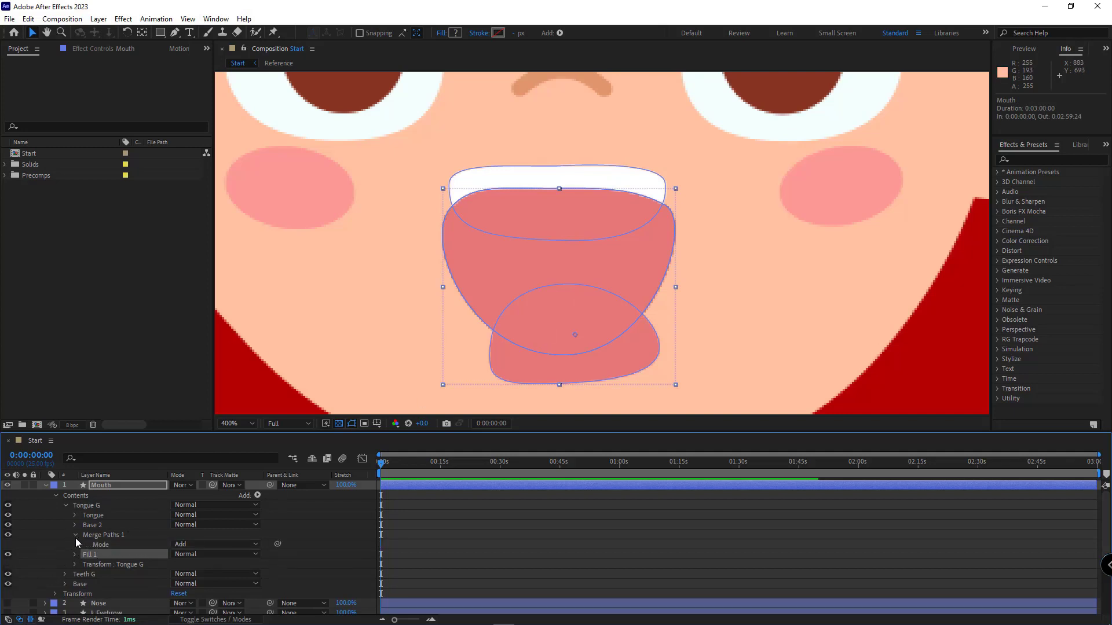
left_click(217, 544)
left_click(216, 595)
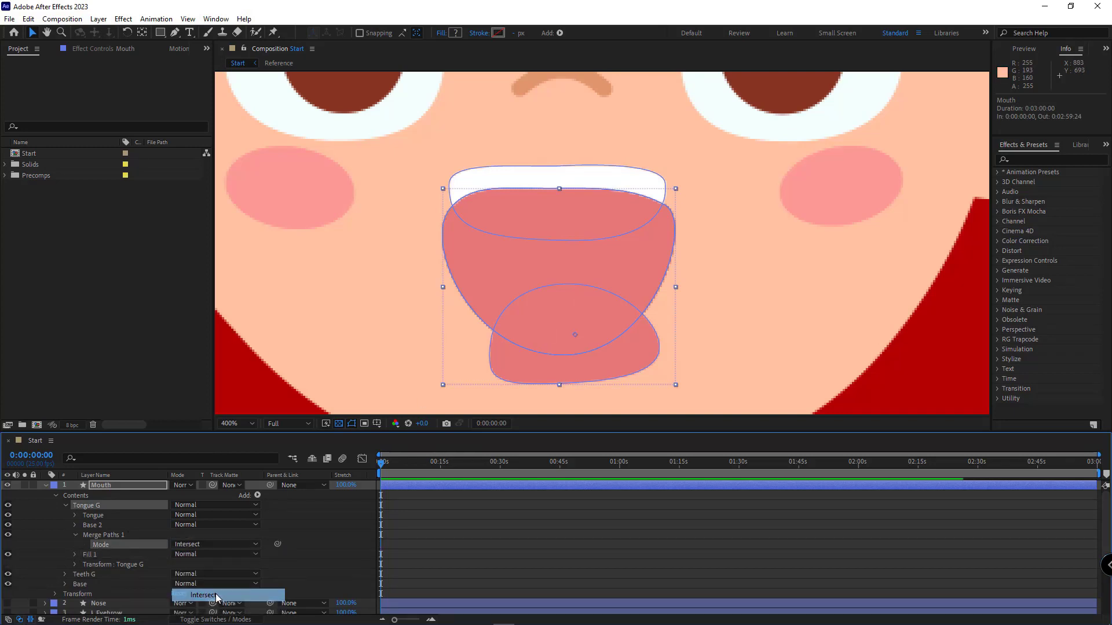
left_click(74, 535)
left_click(65, 506)
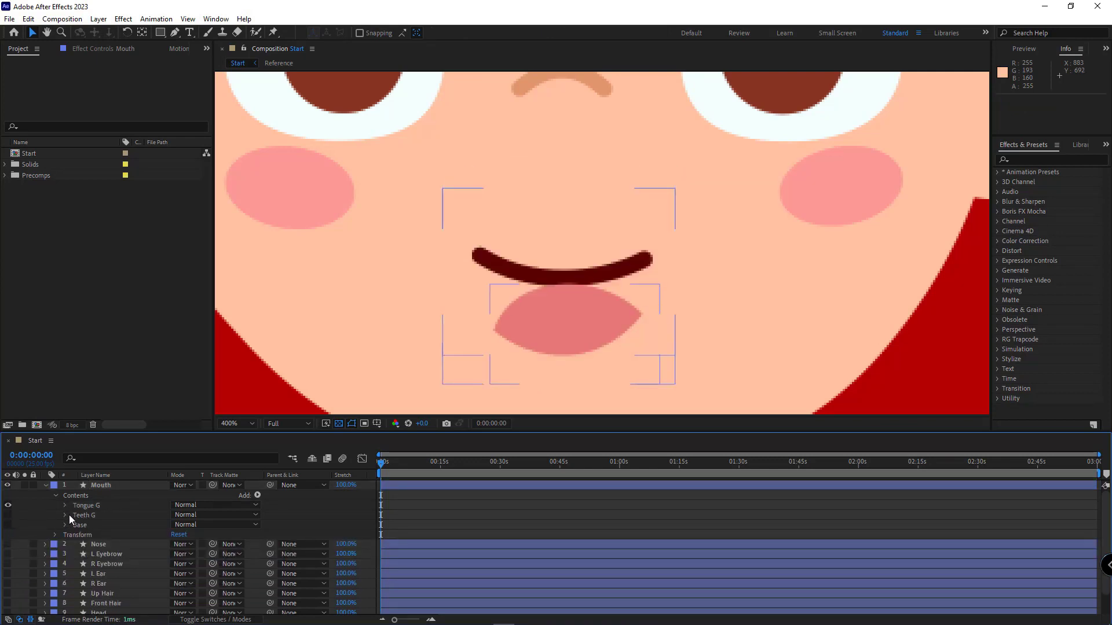
Move the anchor point of the Tongue shape in Tongue G to the lower centre of the clipped tongue.
left_click(65, 505)
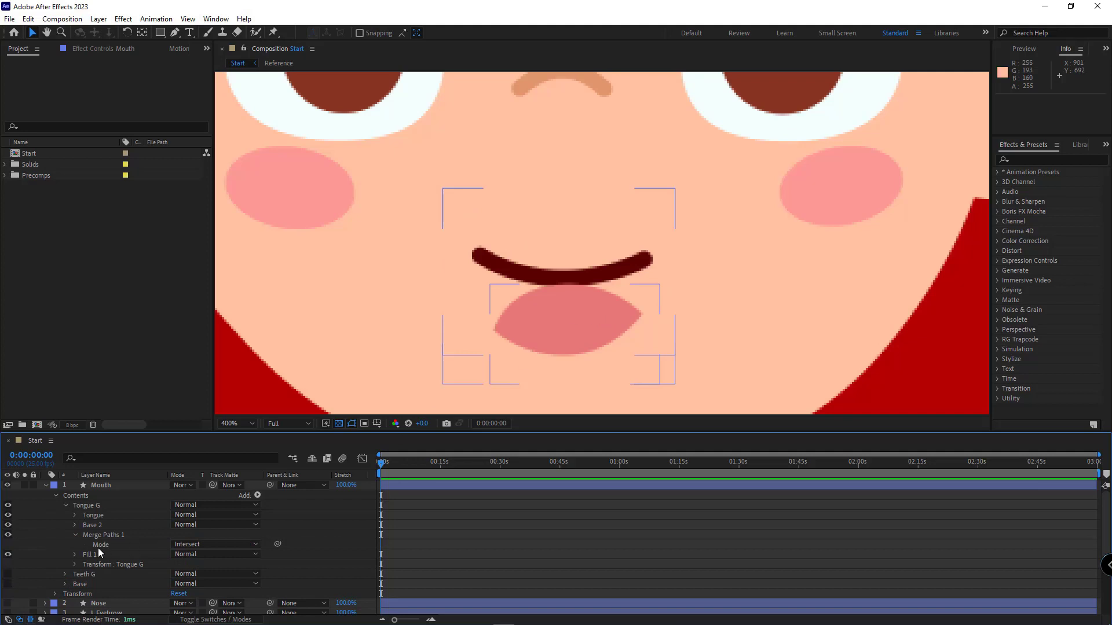
left_click(90, 516)
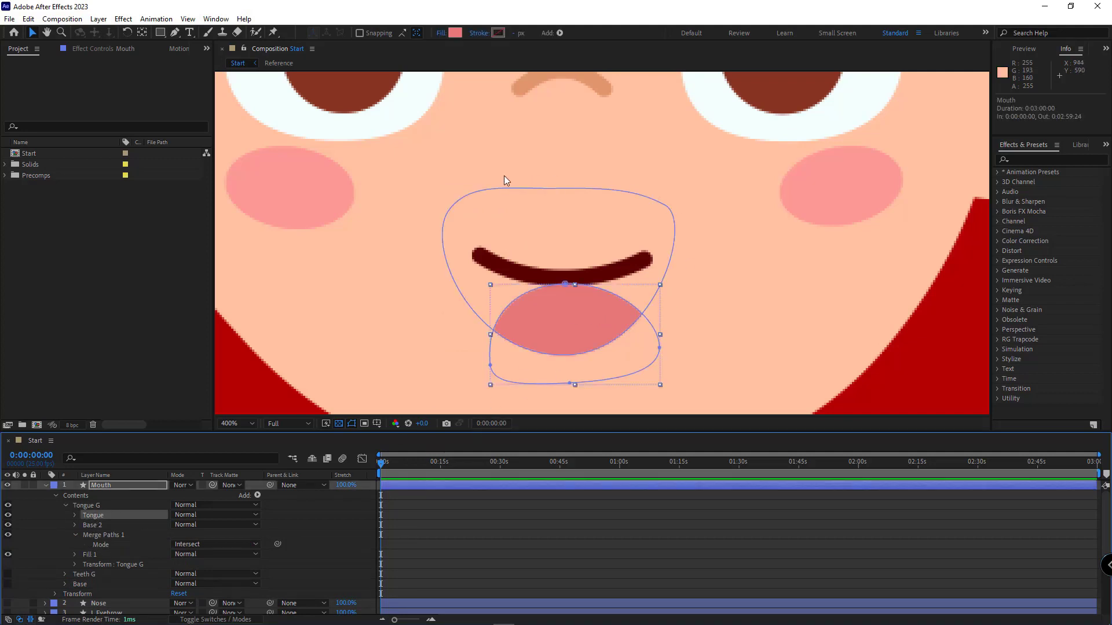
left_click_drag(537, 304, 573, 346)
key("ctrl+z")
key("y")
scroll(559, 234, "down", 1)
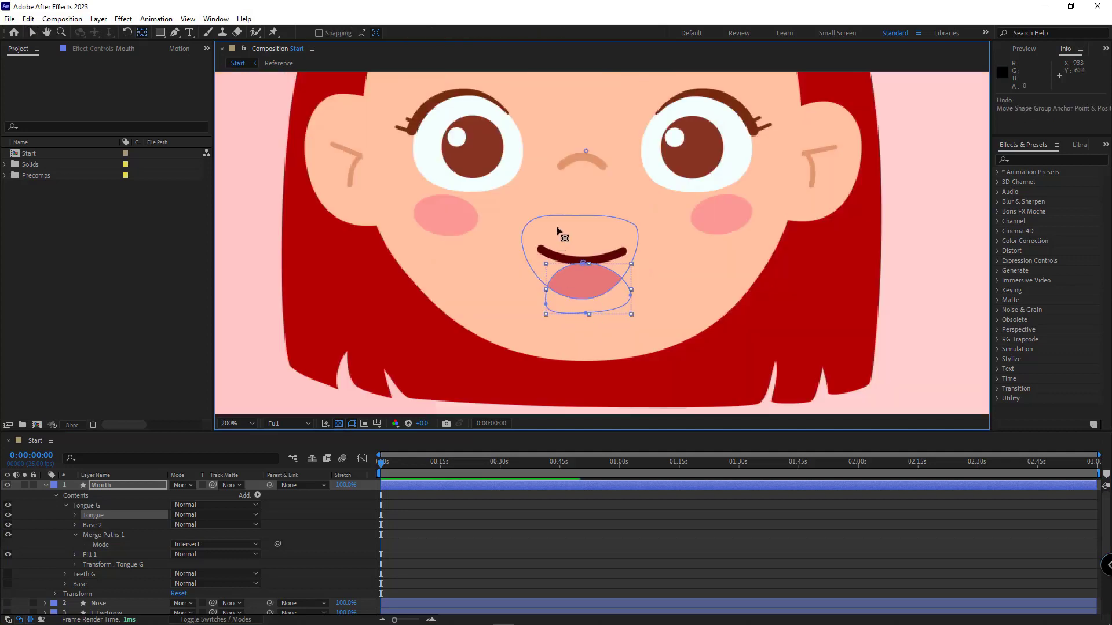
left_click_drag(591, 275, 585, 291)
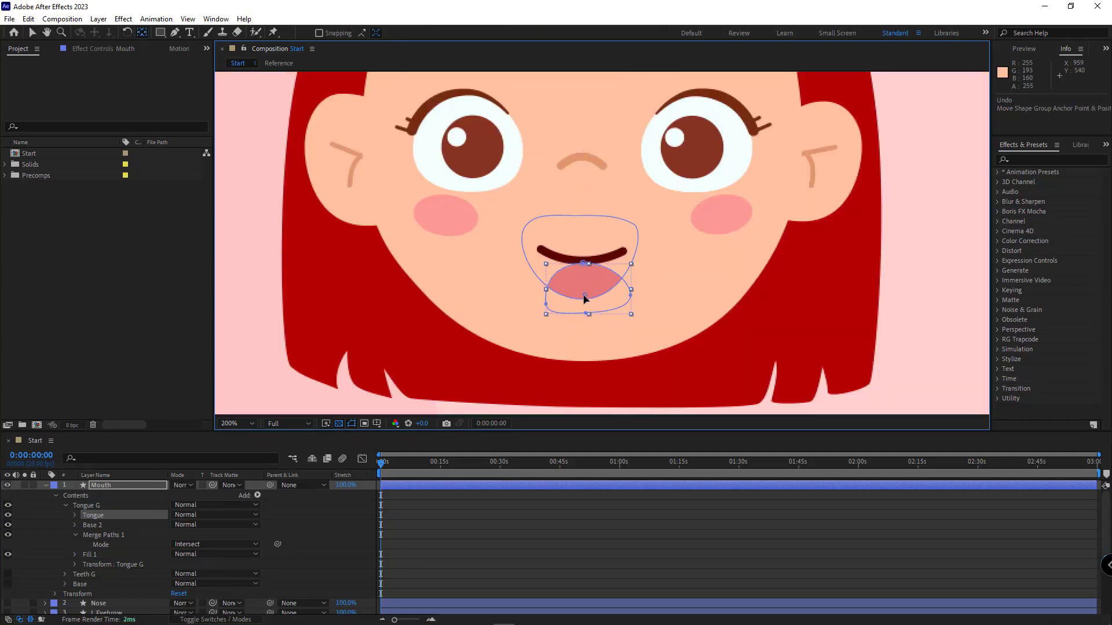
scroll(586, 302, "up", 1)
key("v")
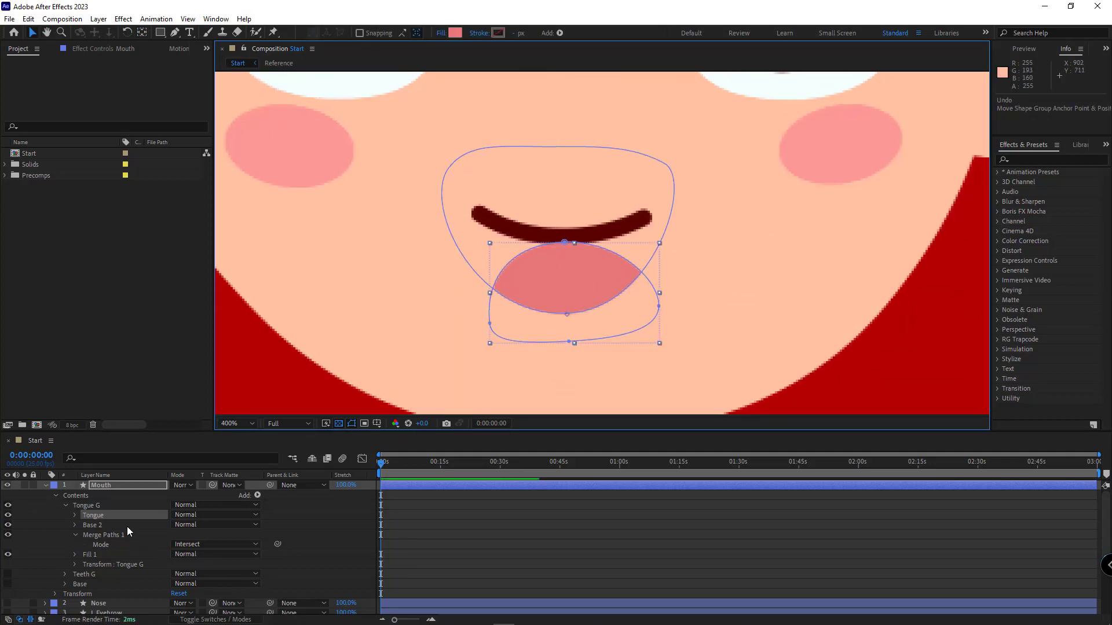
Show the Teeth G group with its contents expanded and hide the Tongue G group.
left_click(65, 505)
left_click(84, 515)
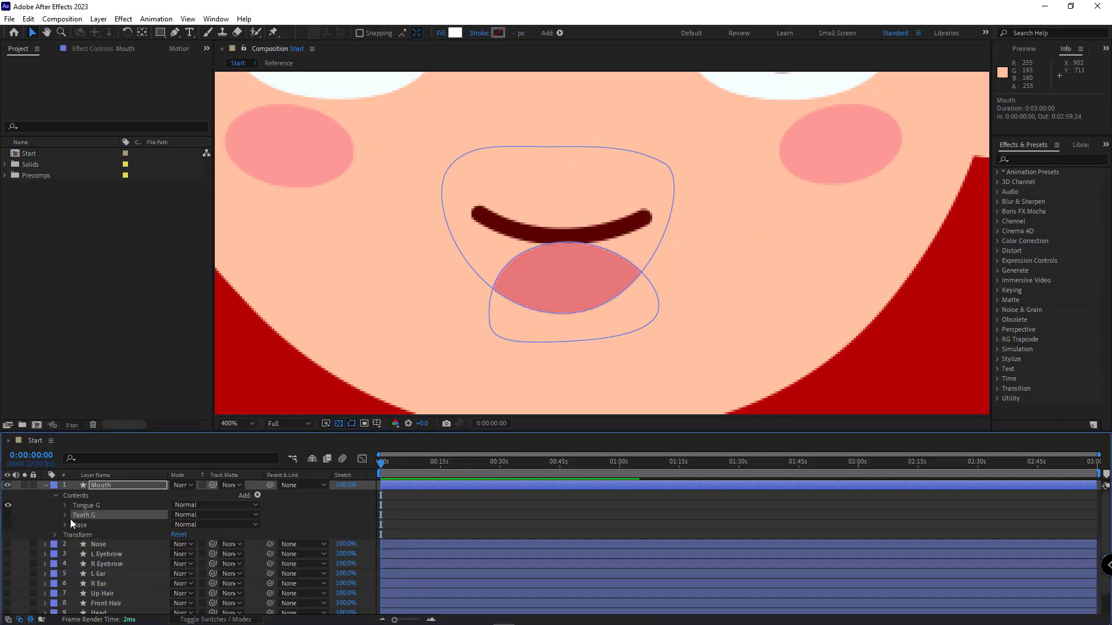
left_click(64, 515)
left_click(8, 514)
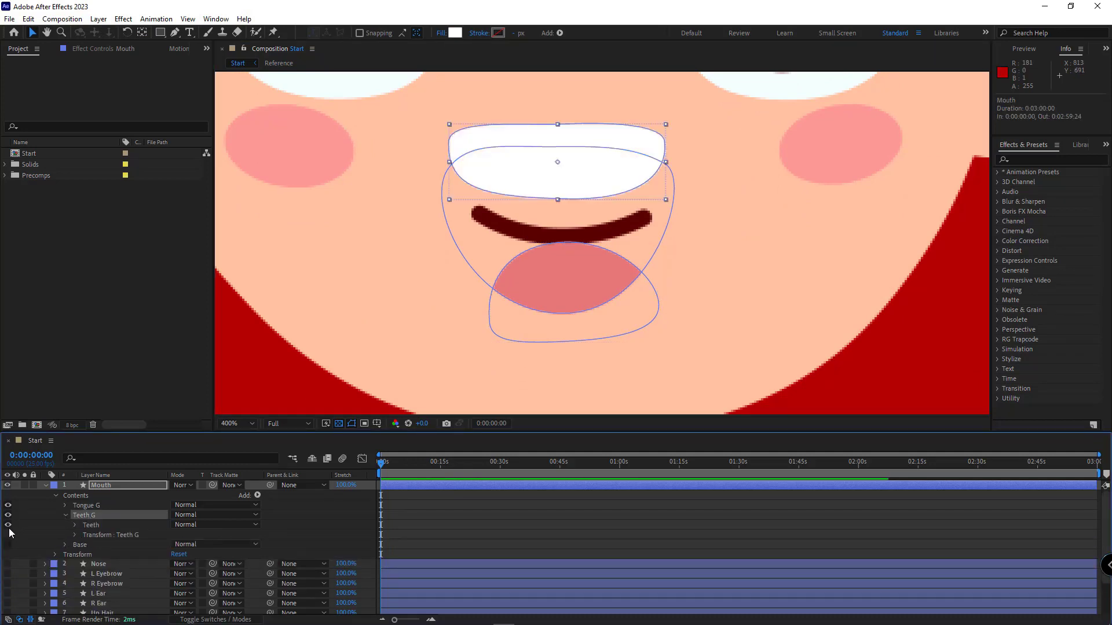
left_click(8, 505)
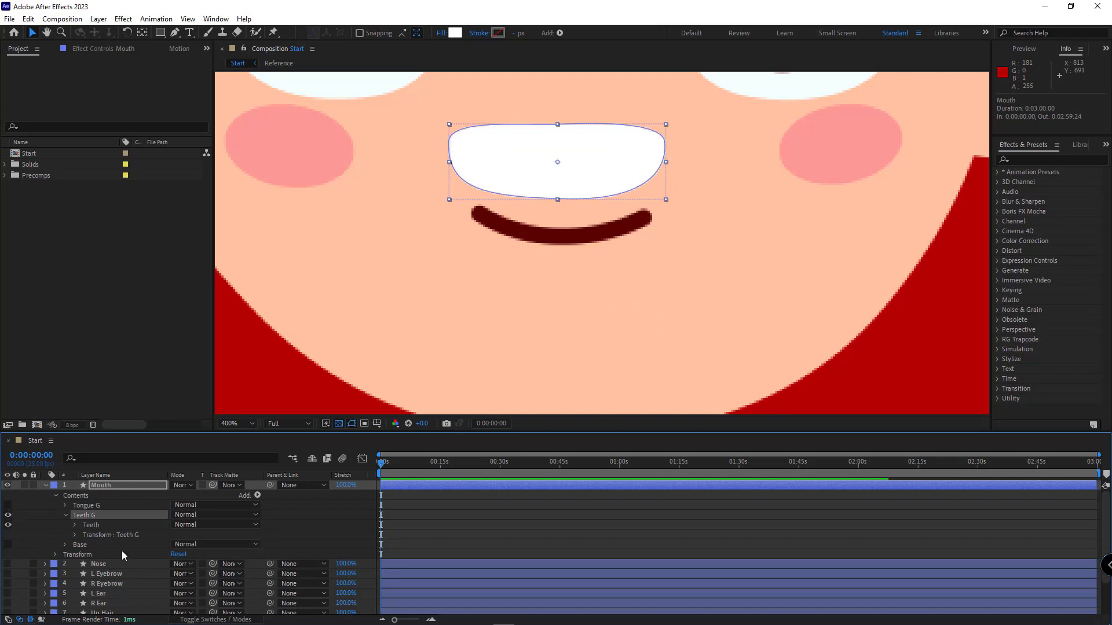
Duplicate the original Base shape and move the copy into the Teeth G group.
left_click(85, 547)
key("ctrl+d")
left_click_drag(90, 547, 88, 516)
Add Merge Paths to the Teeth G group and delete its accompanying stroke.
left_click(86, 516)
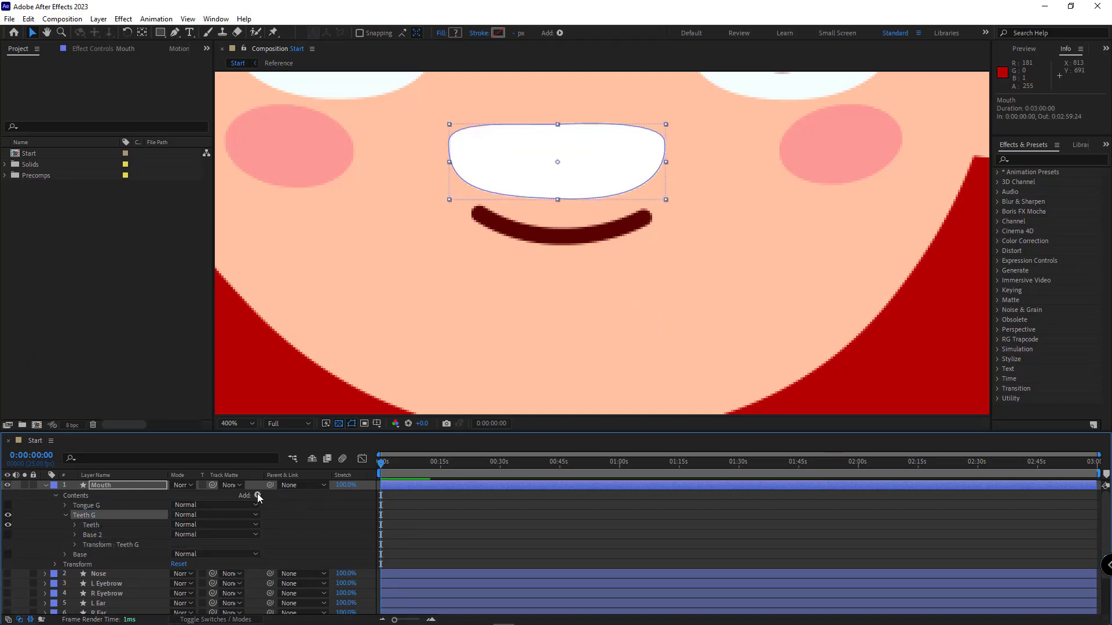
left_click(257, 495)
left_click(312, 374)
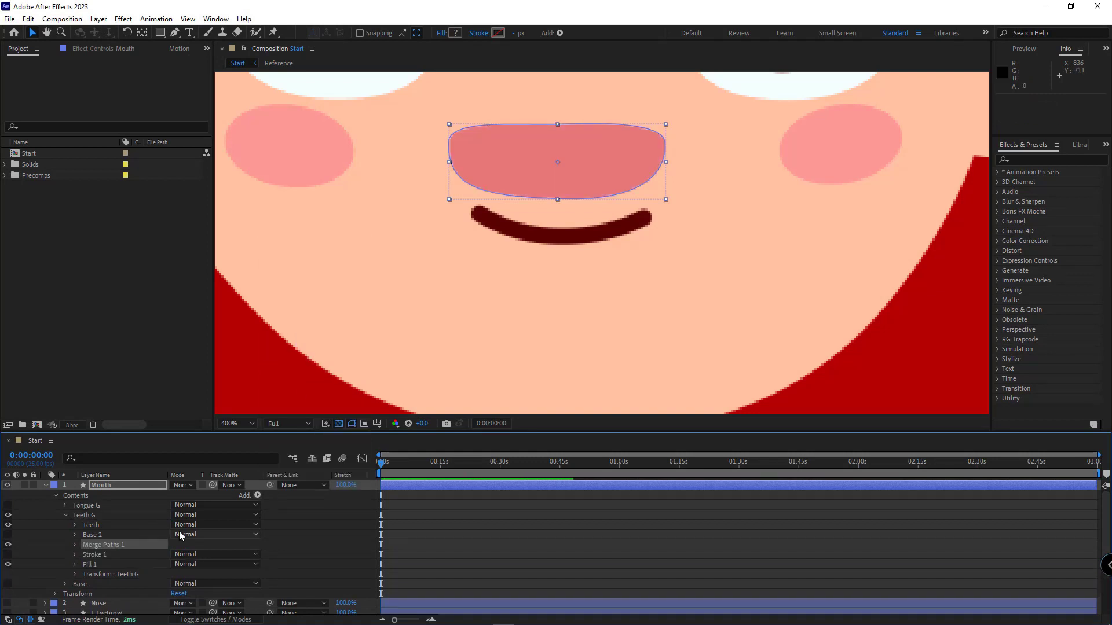
left_click(95, 554)
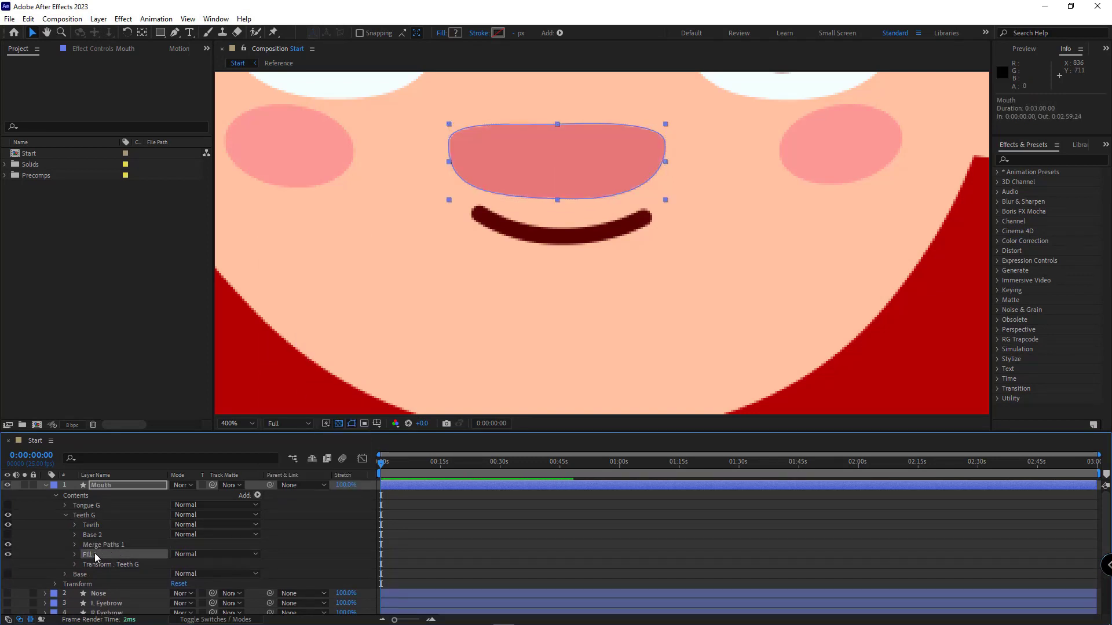
Set the colour of Fill 1 in Teeth G to white, FFFFFF.
left_click(76, 554)
left_click(177, 584)
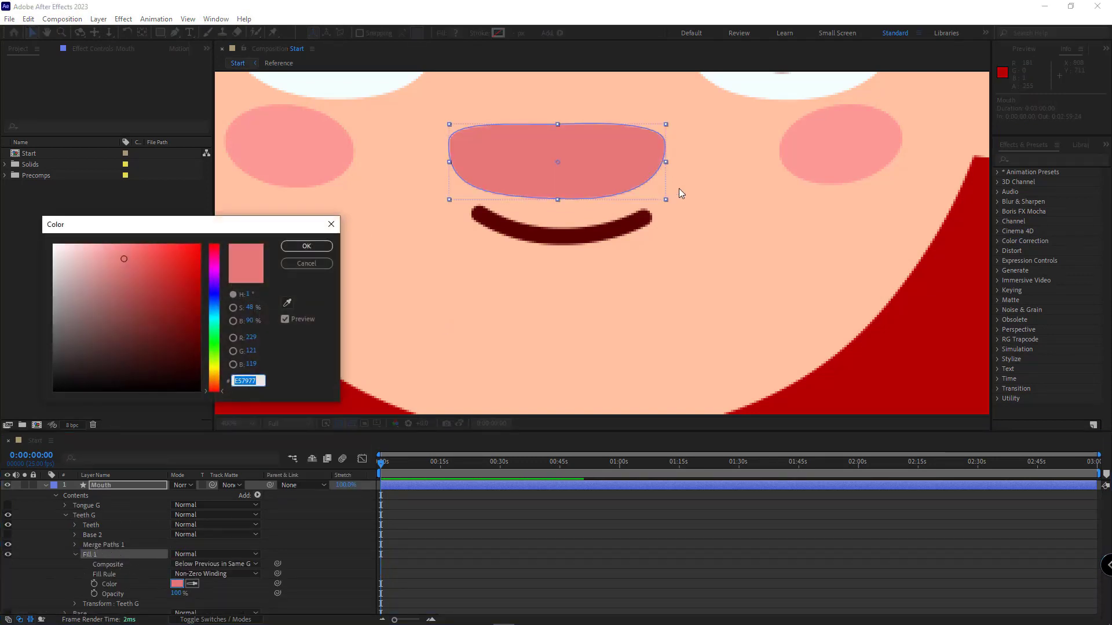
type("ffffff")
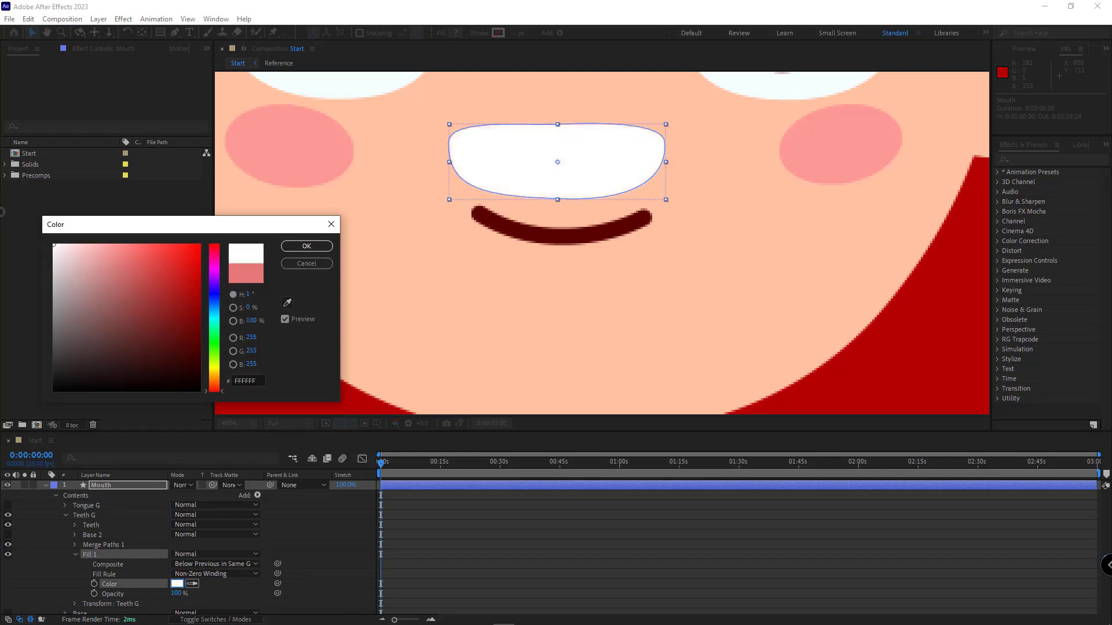
left_click(306, 246)
left_click(71, 555)
Set the Merge Paths mode in the Teeth G group to Intersect.
left_click(95, 545)
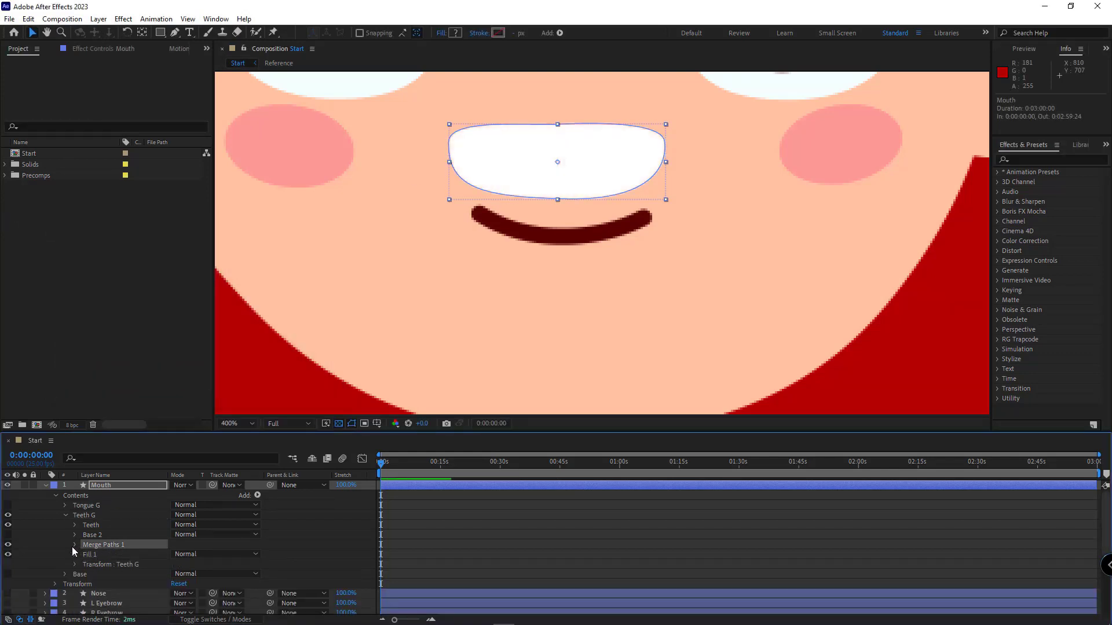
left_click(73, 545)
left_click(209, 553)
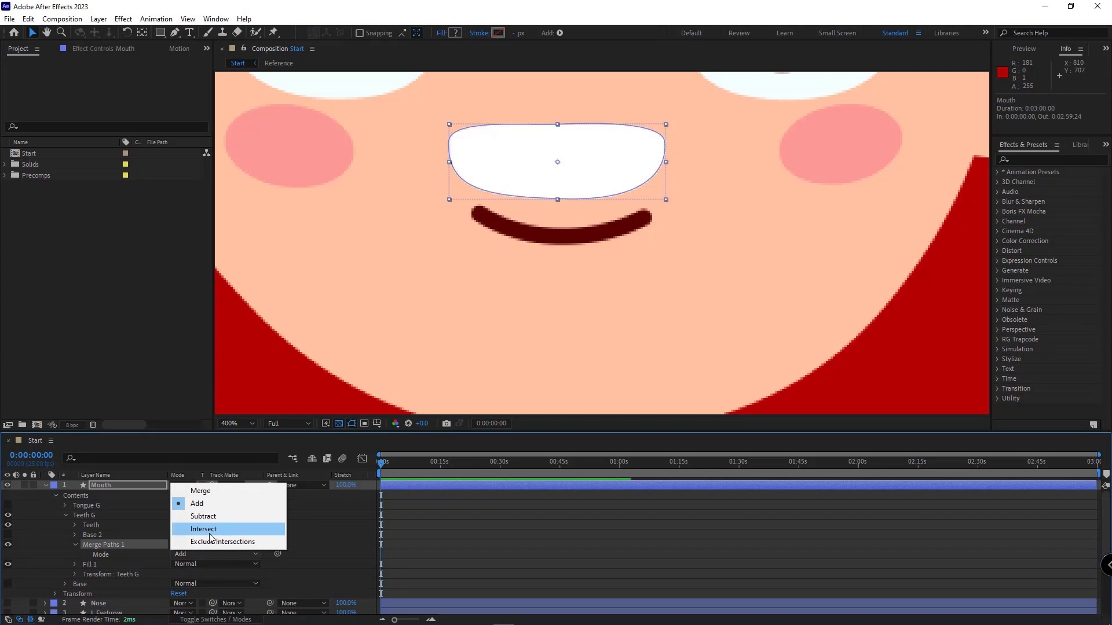
left_click(210, 530)
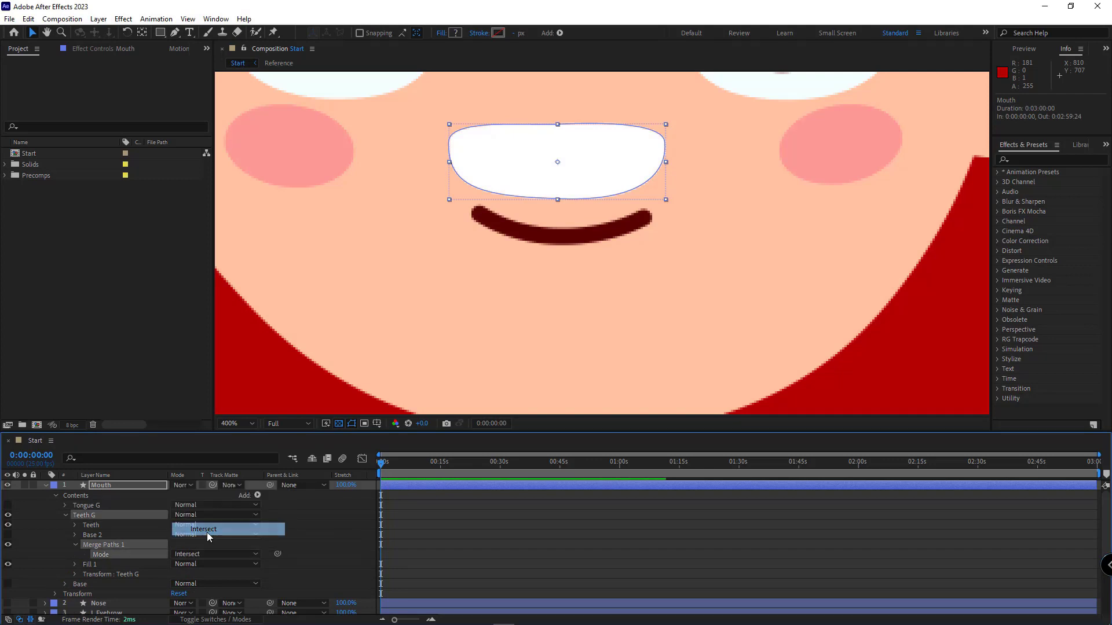
left_click(77, 545)
Make the Base 2 shape inside Teeth G visible and clear the selection.
left_click(88, 535)
left_click(9, 535)
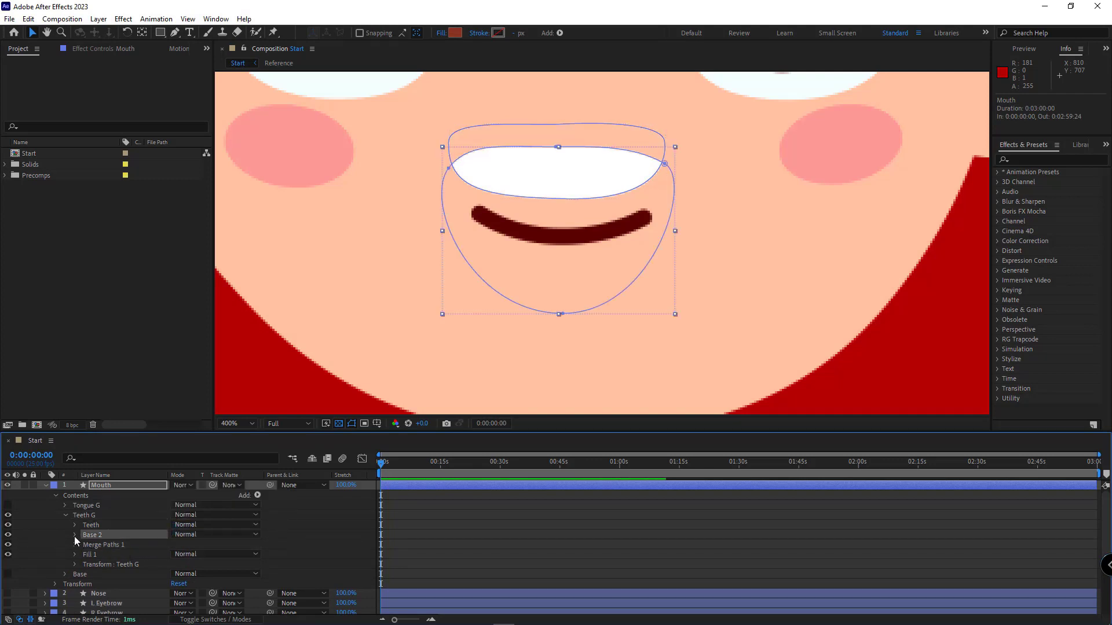
left_click(36, 543)
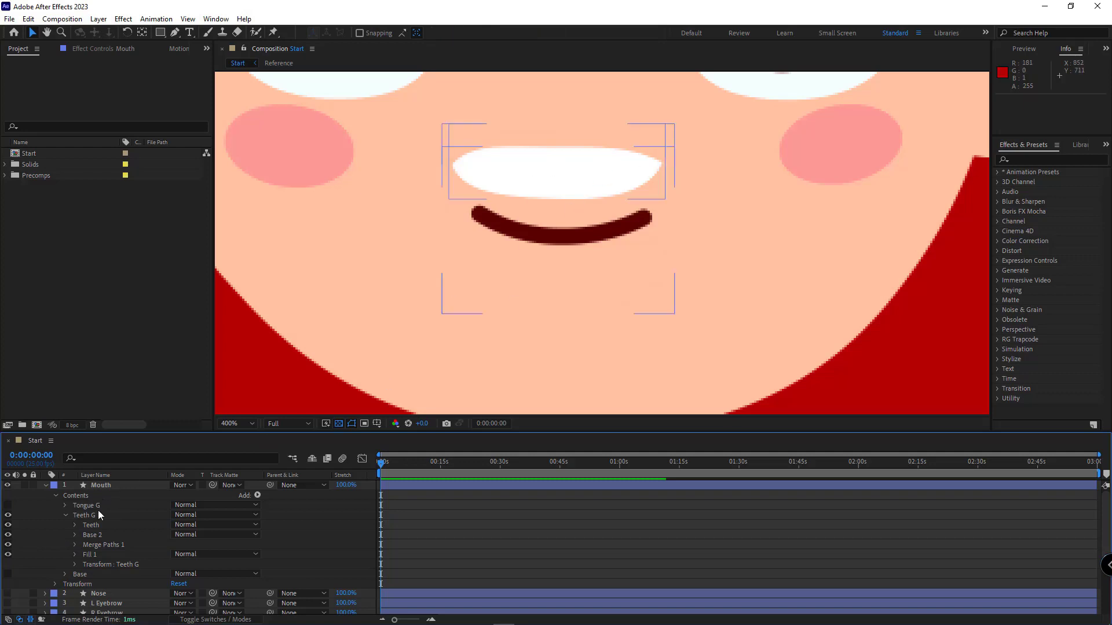
Test the teeth clipping by moving the Teeth shape up past the mouth base, and undo the move.
left_click(147, 523)
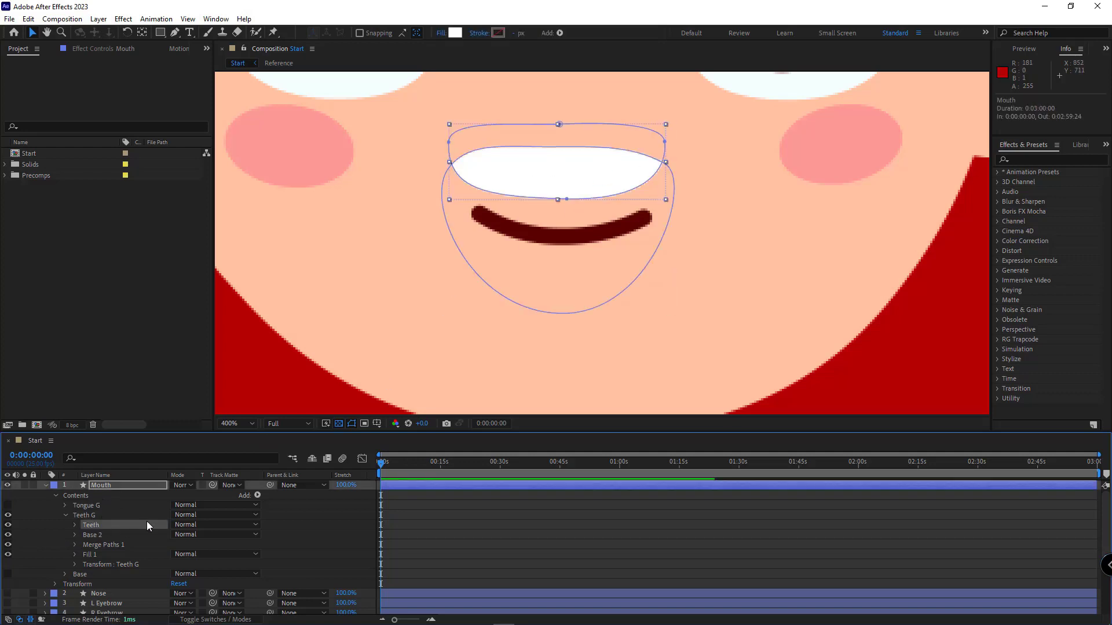
left_click_drag(615, 184, 559, 91)
key("ctrl+z")
key("comma")
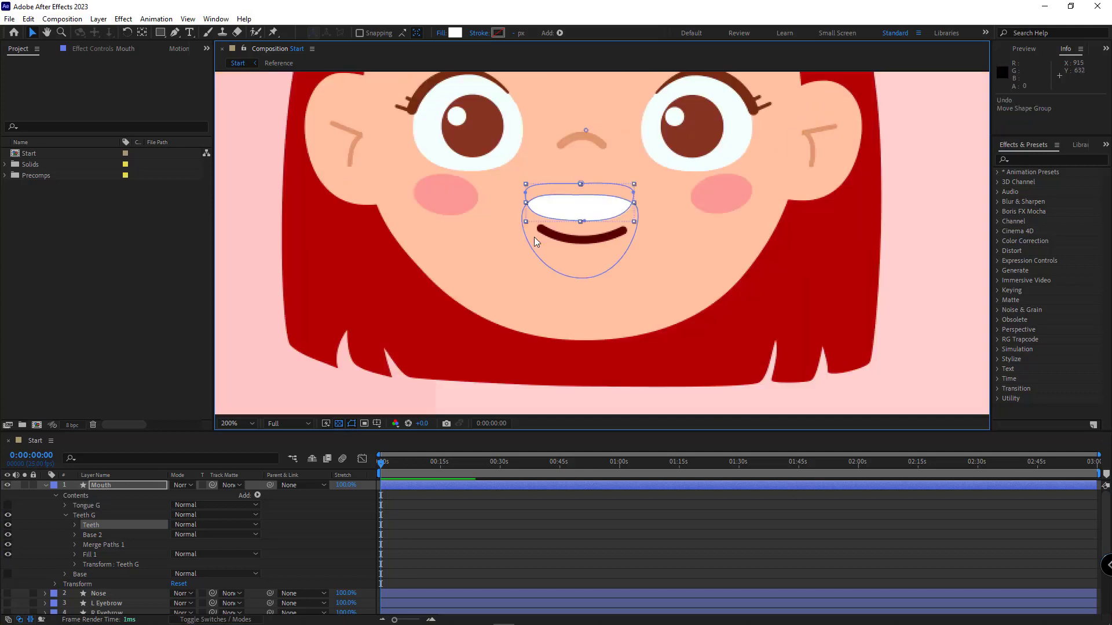
key("y")
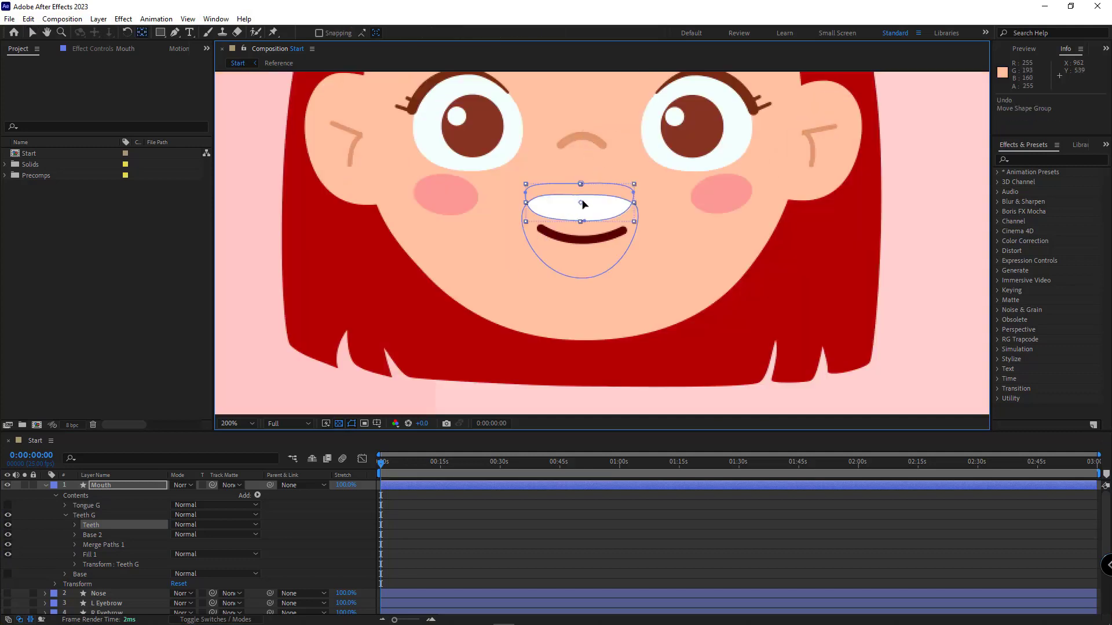
key("period")
key("v")
Make the Tongue G group and the Base shape visible and check the assembled mouth on the face.
left_click(8, 505)
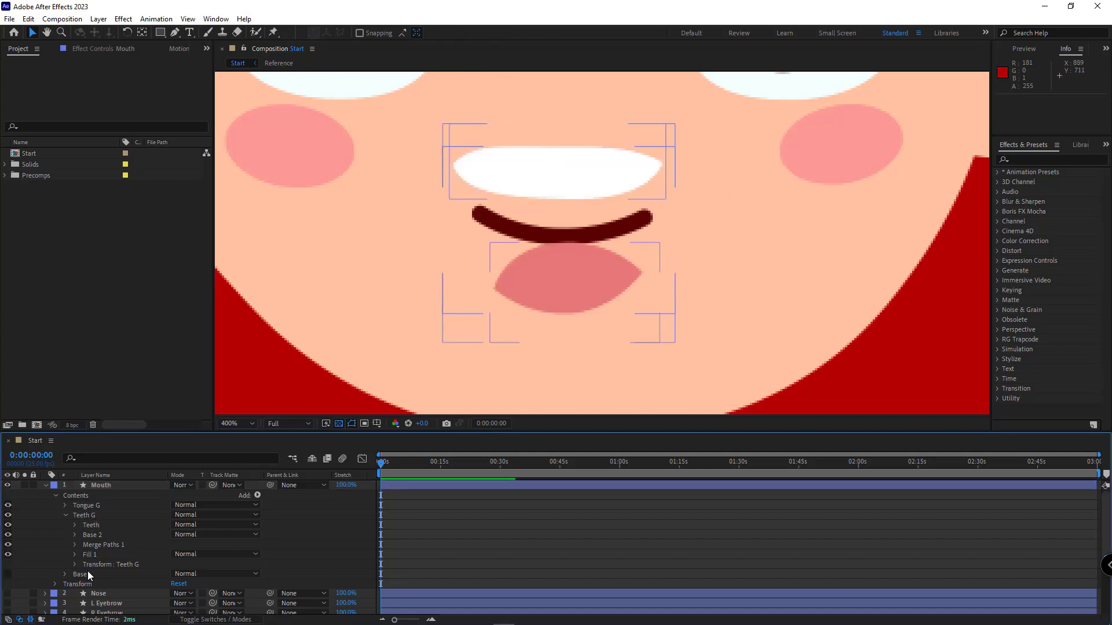
left_click(87, 572)
left_click(8, 573)
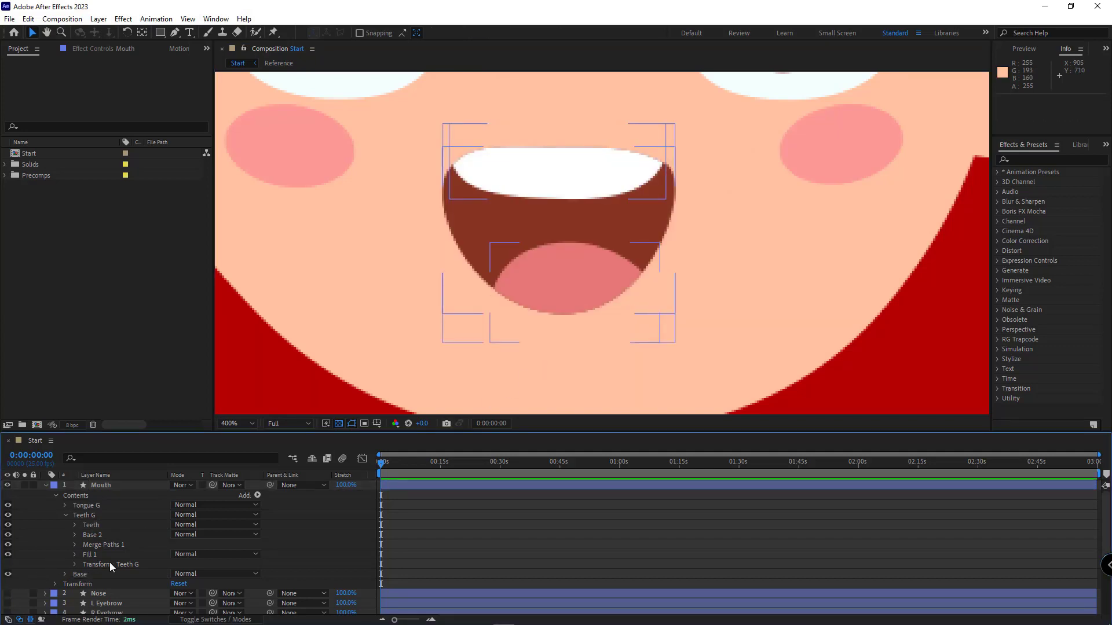
key("slash")
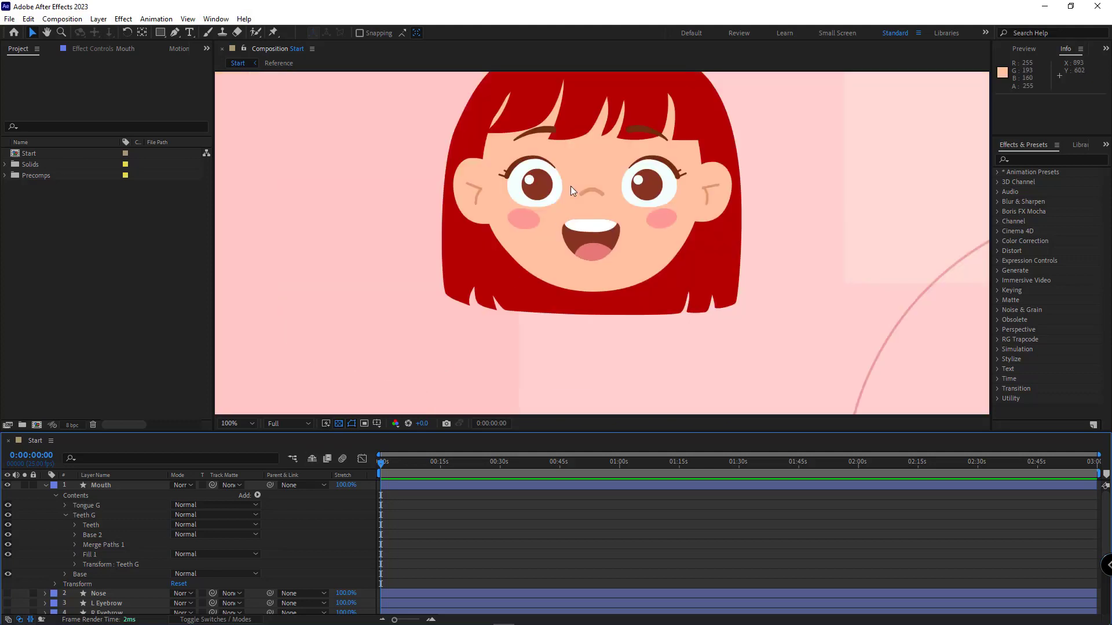
scroll(547, 253, "up", 4)
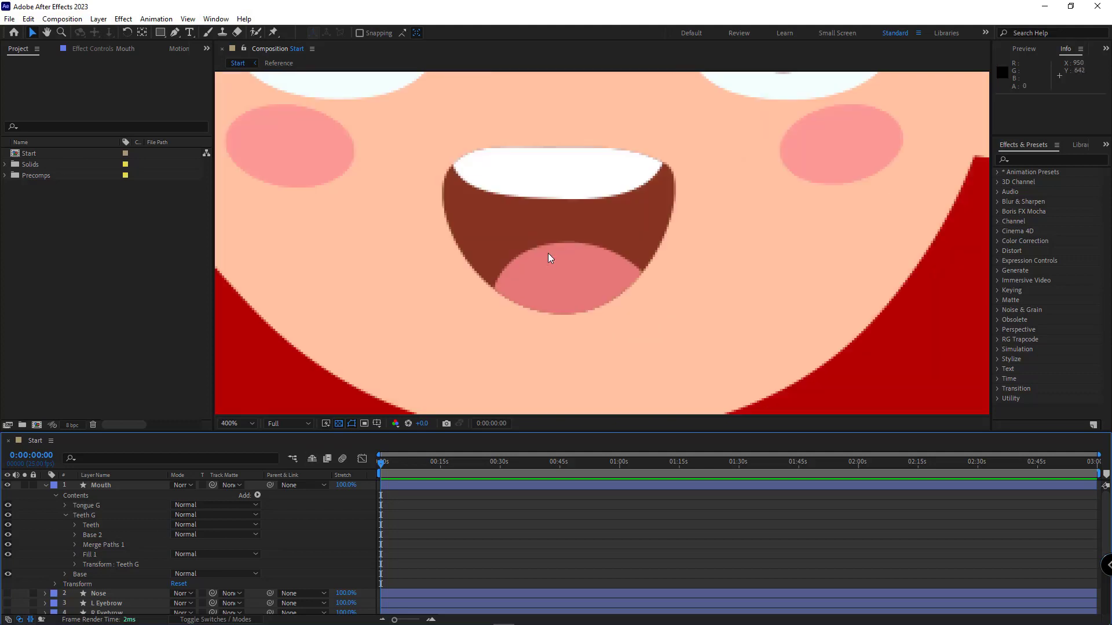
Try to move the upper-left corner vertex of the Base path inward with the Pen tool, and undo the edit.
key("g")
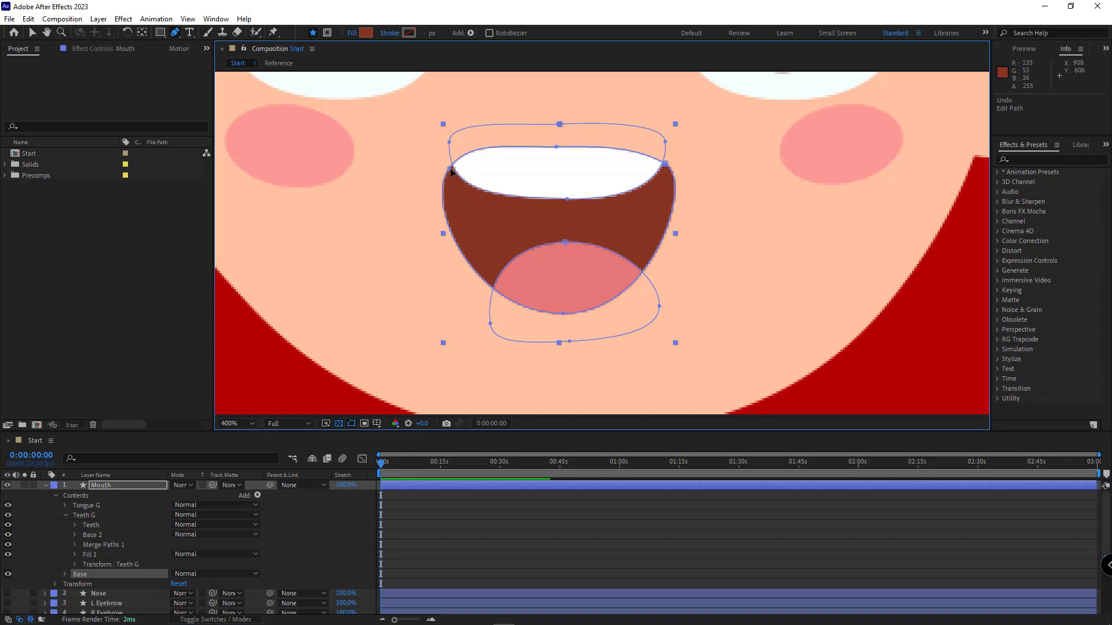
left_click_drag(449, 167, 591, 230)
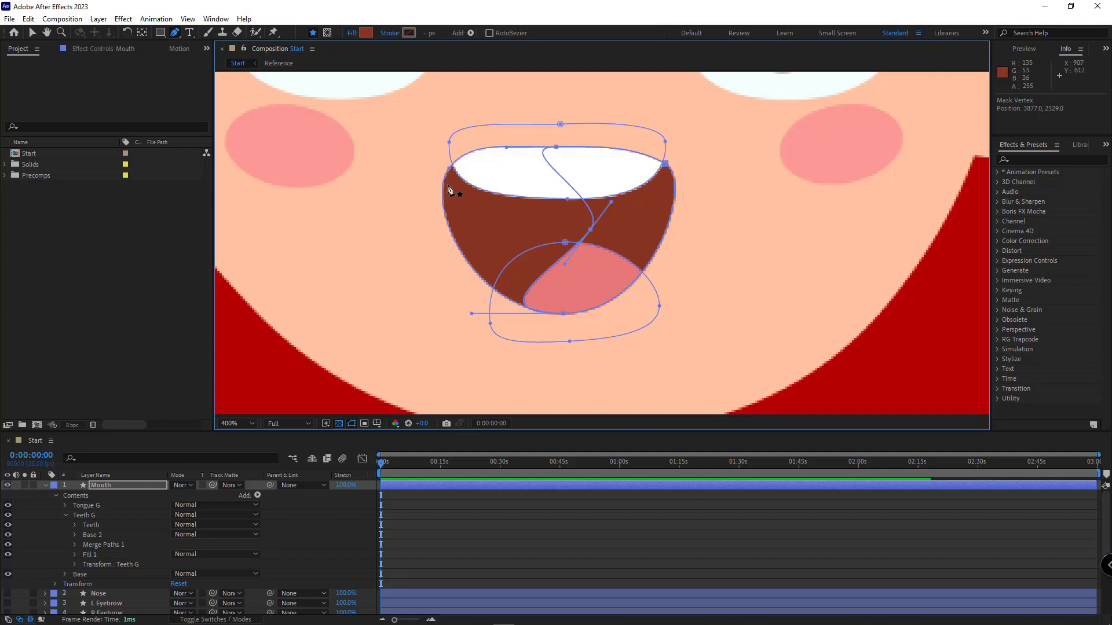
key("ctrl+z")
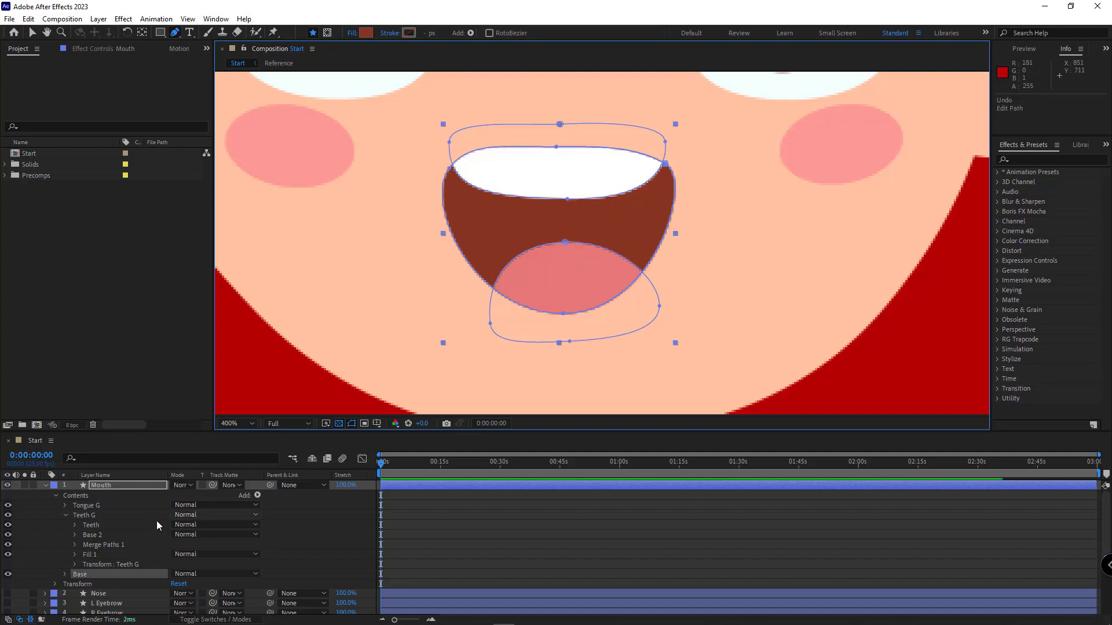
Reveal the Path properties of Base 2 in Teeth G and of the Base shape, and expand Base 2 in Tongue G.
left_click(65, 505)
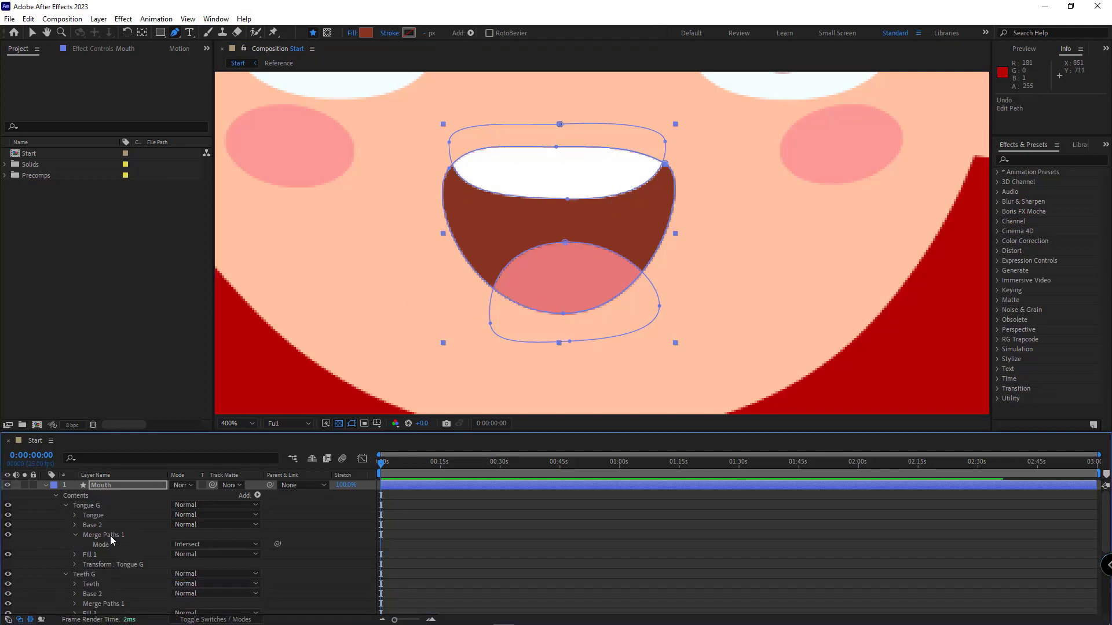
left_click(75, 535)
left_click(74, 525)
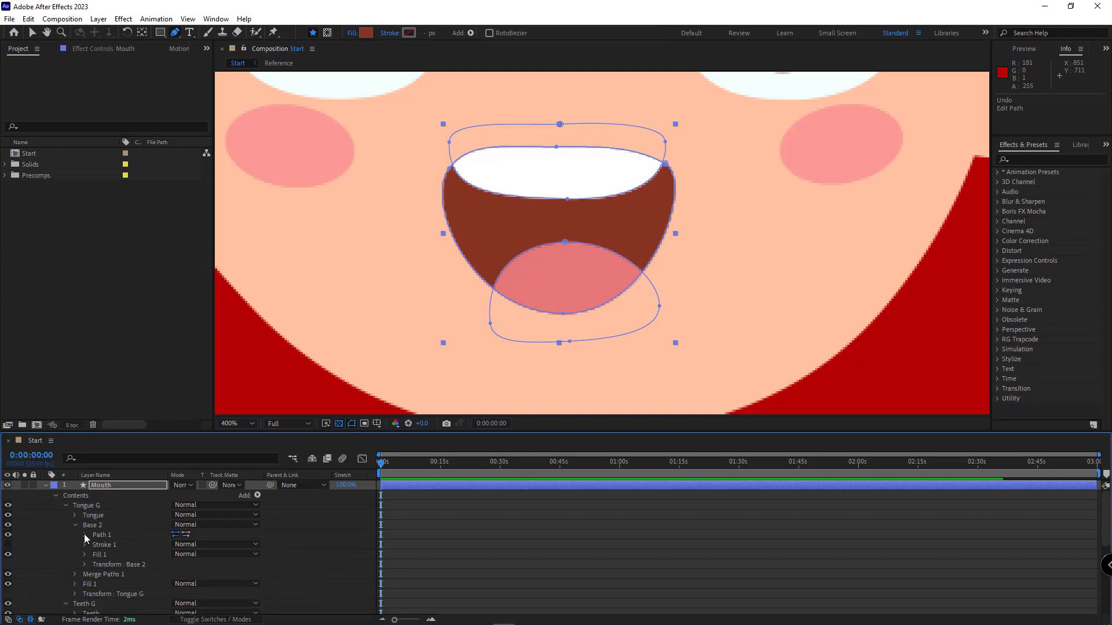
scroll(120, 546, "down", 3)
left_click(74, 535)
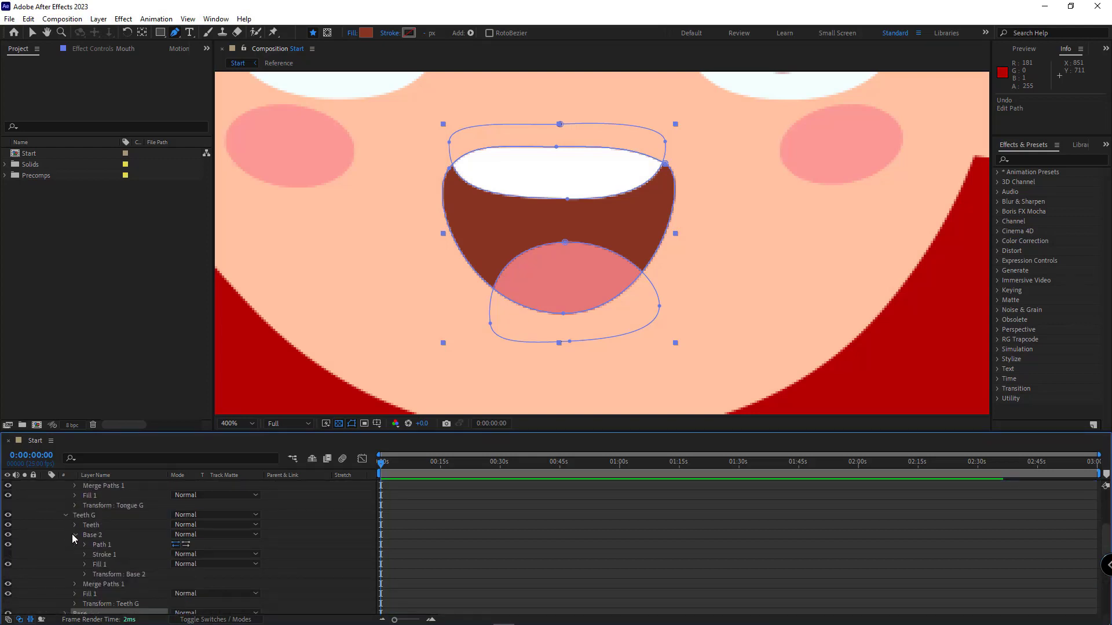
scroll(104, 547, "down", 2)
left_click(64, 555)
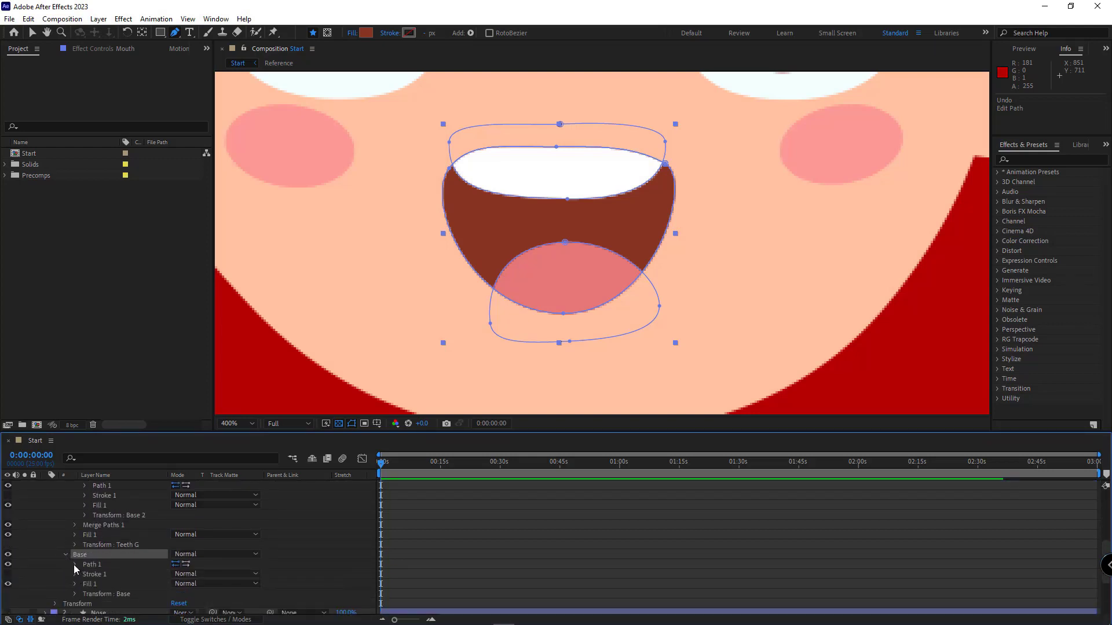
left_click(74, 565)
Link the Path property of Base 2 in Tongue G to the Path of the original Base shape.
scroll(67, 579, "up", 1)
scroll(74, 529, "up", 4)
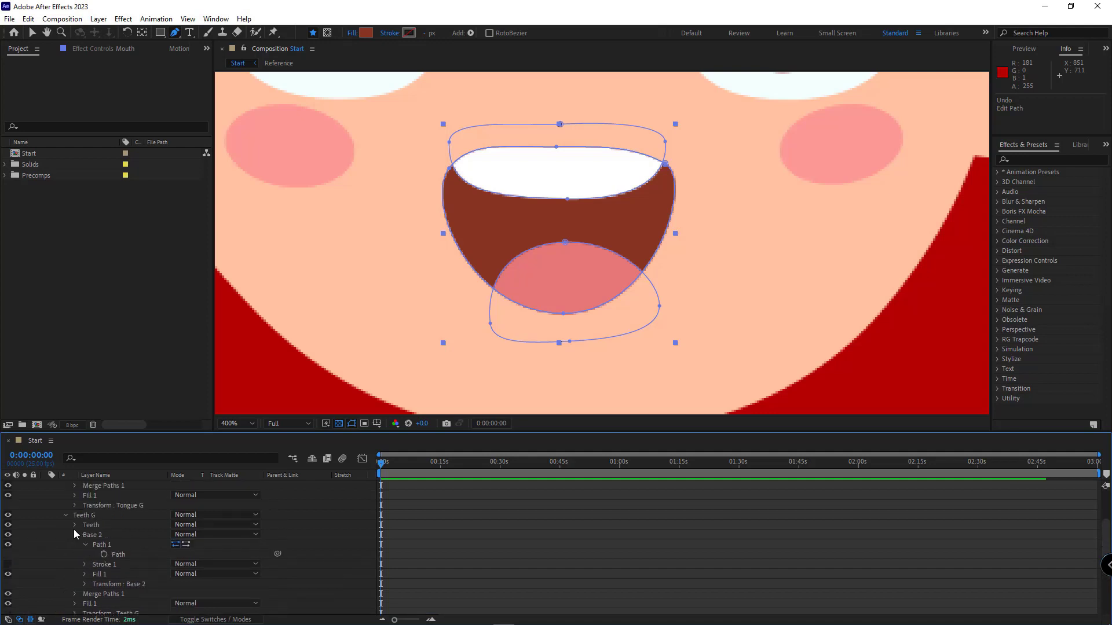
left_click(85, 535)
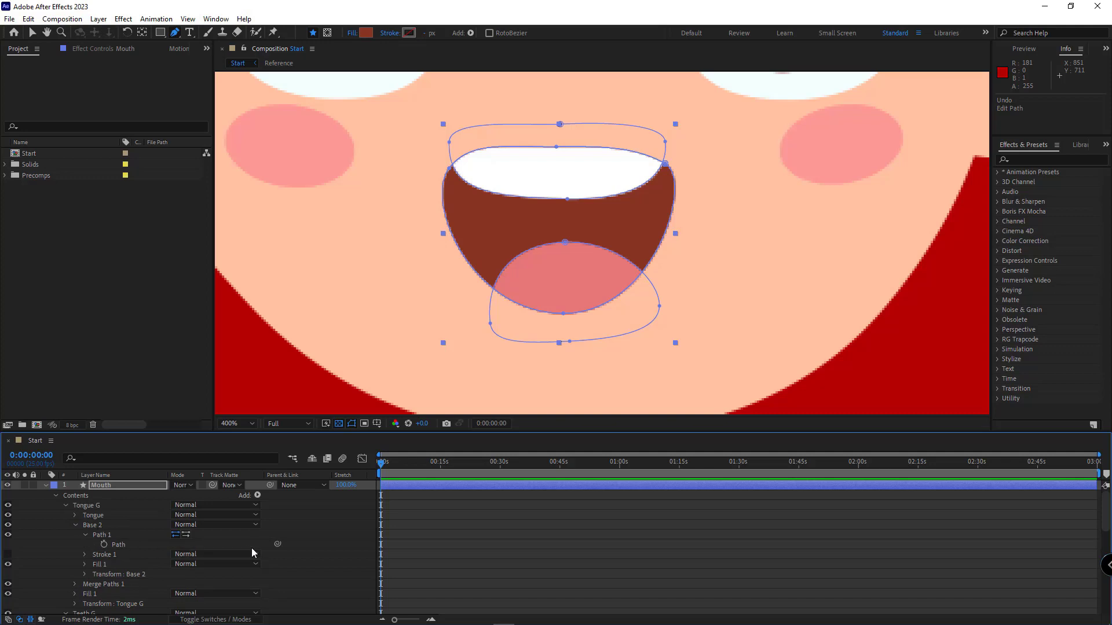
mouse_move(277, 545)
left_mouse_down()
mouse_move(120, 613)
mouse_move(117, 513)
left_mouse_up()
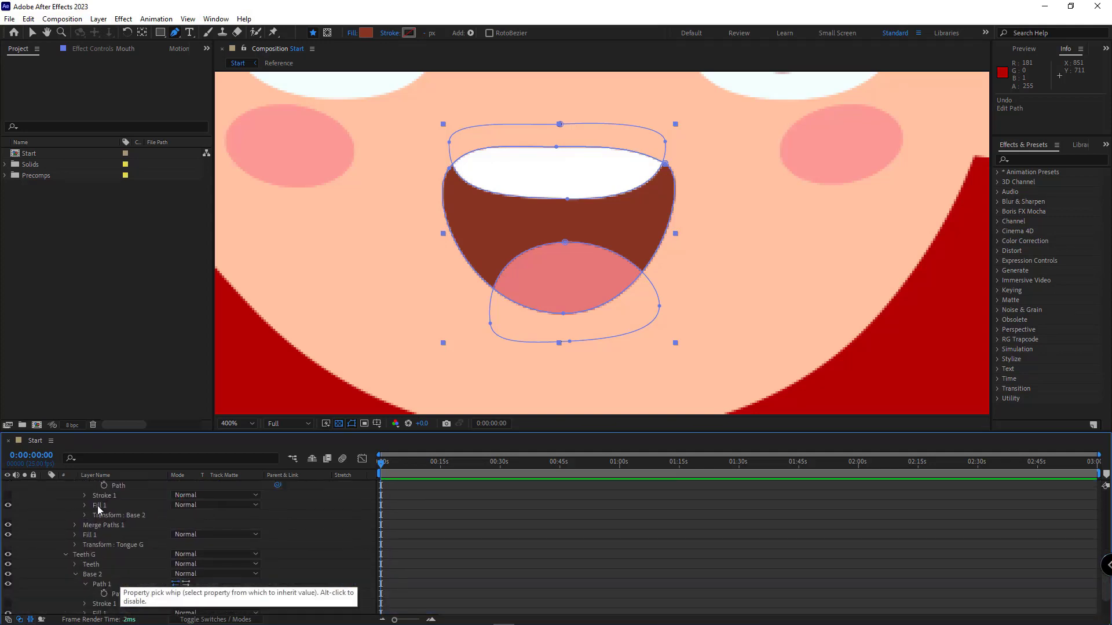
Collapse Tongue G and link the Path property of Base 2 in Teeth G to the Base shape's Path.
left_click(65, 505)
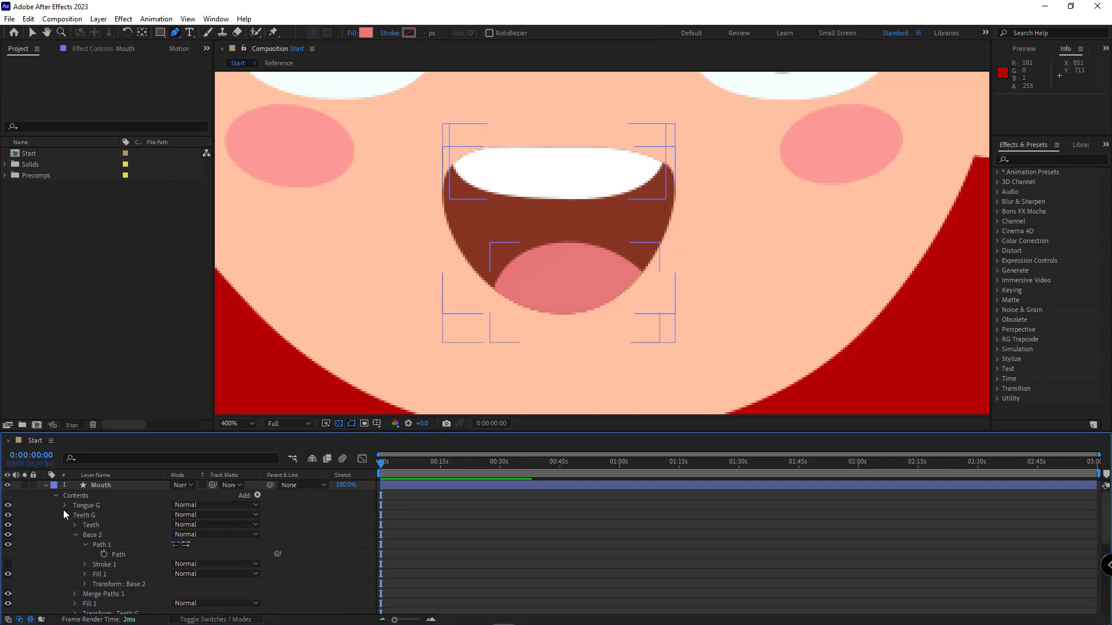
scroll(232, 515, "down", 2)
left_click_drag(229, 527, 109, 586)
Test the path links by moving the Base path's left and right corner vertices, undoing each move.
left_click(87, 567)
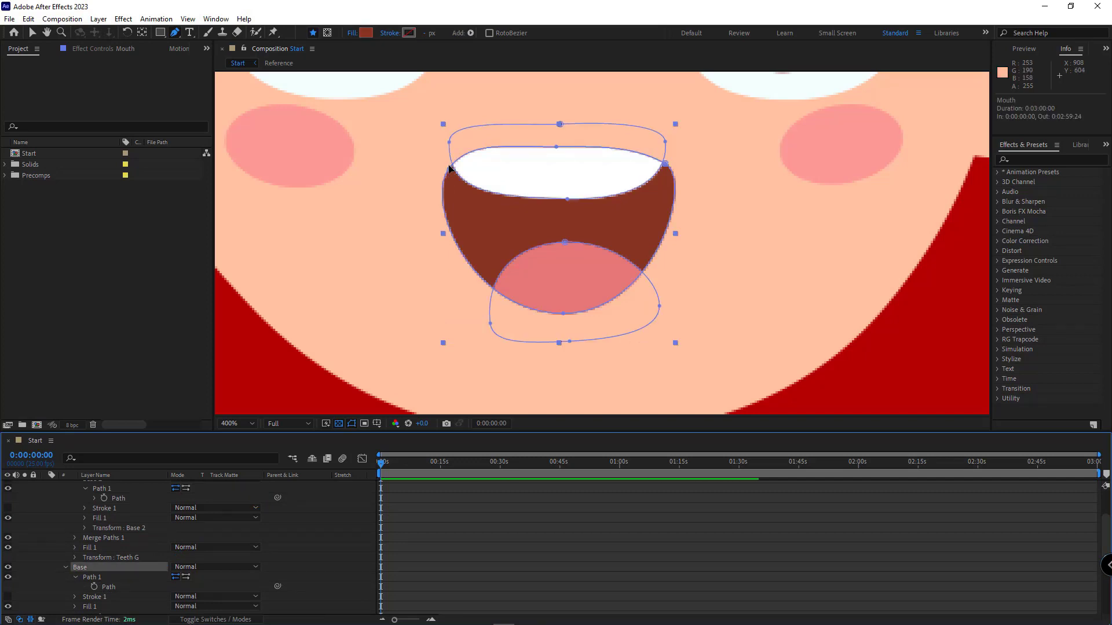
left_click_drag(450, 167, 435, 192)
key("ctrl+z")
left_click_drag(665, 164, 633, 190)
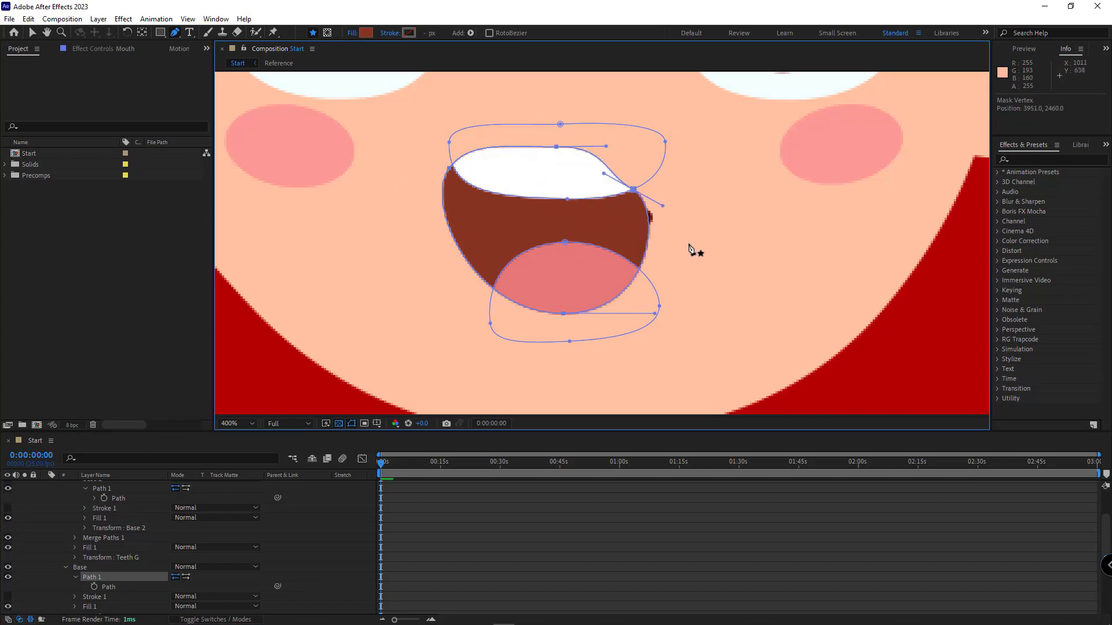
key("ctrl+z")
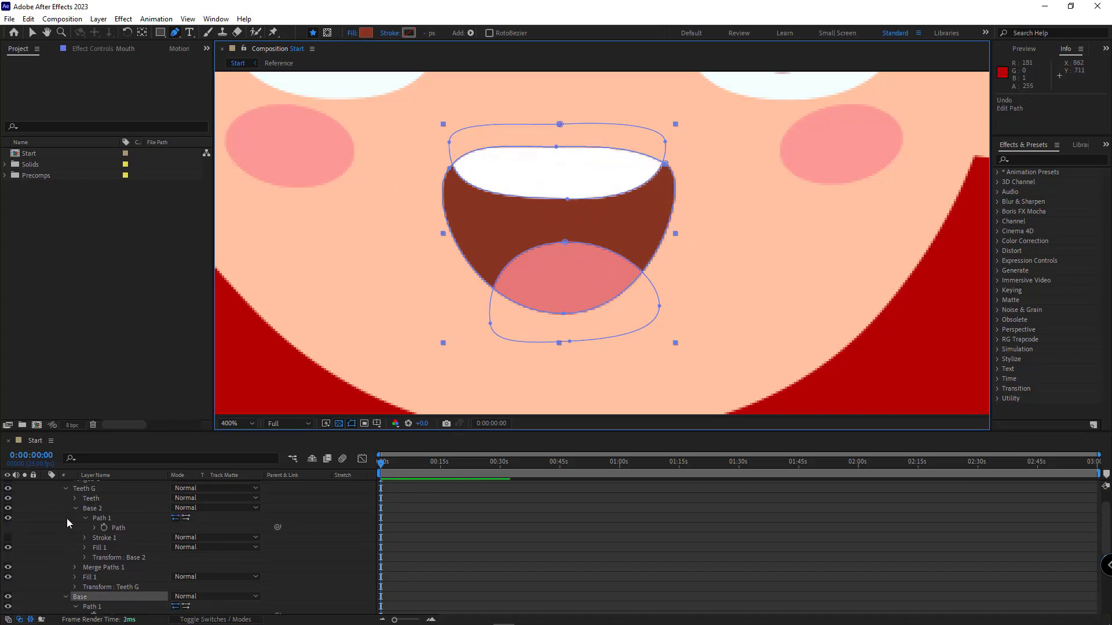
Collapse the mouth shape groups and hide Tongue G, Teeth G and Base.
scroll(67, 519, "up", 2)
left_click(67, 515)
left_click(66, 524)
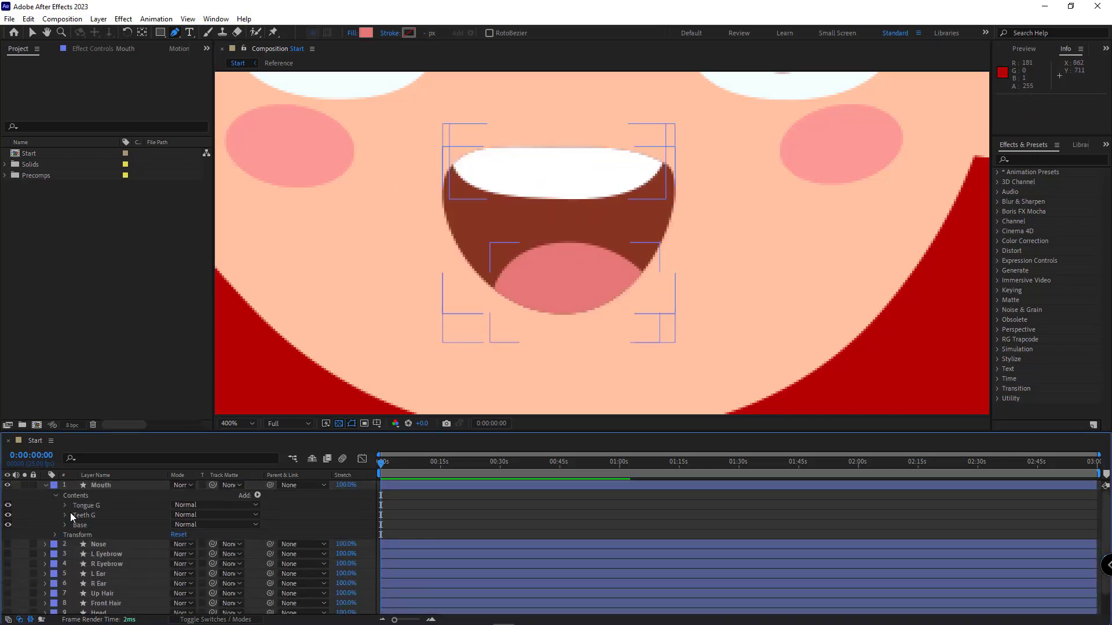
left_click_drag(10, 525, 10, 525)
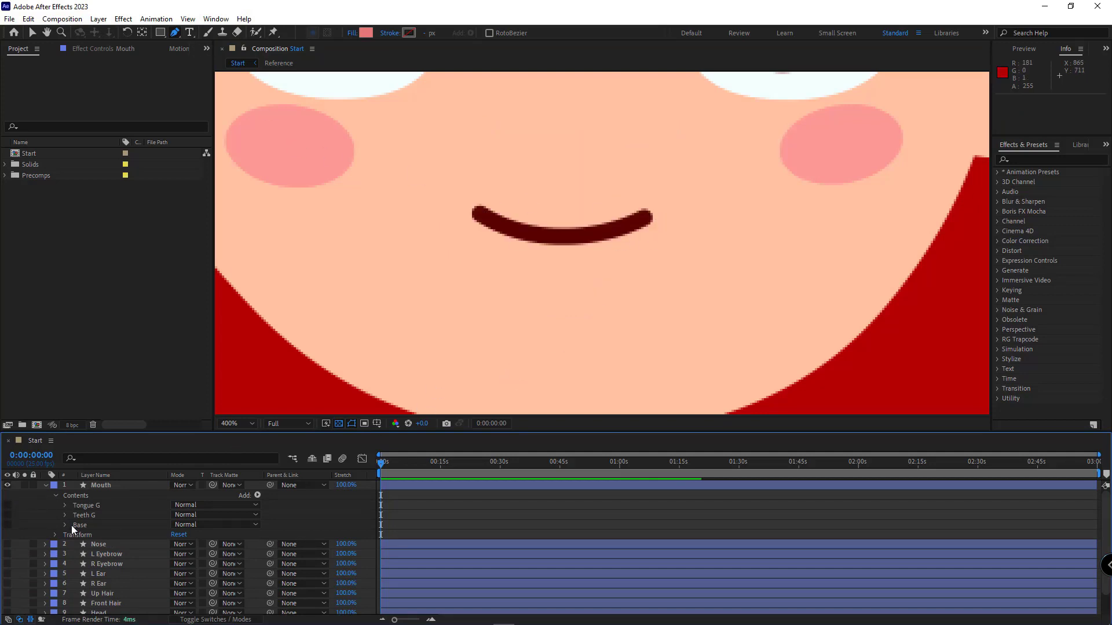
Draw a curved two-point smile path in the Mouth layer with the Pen tool, tracing the dark reference mouth line.
left_click(81, 497)
left_click(647, 216)
left_click_drag(647, 216, 590, 238)
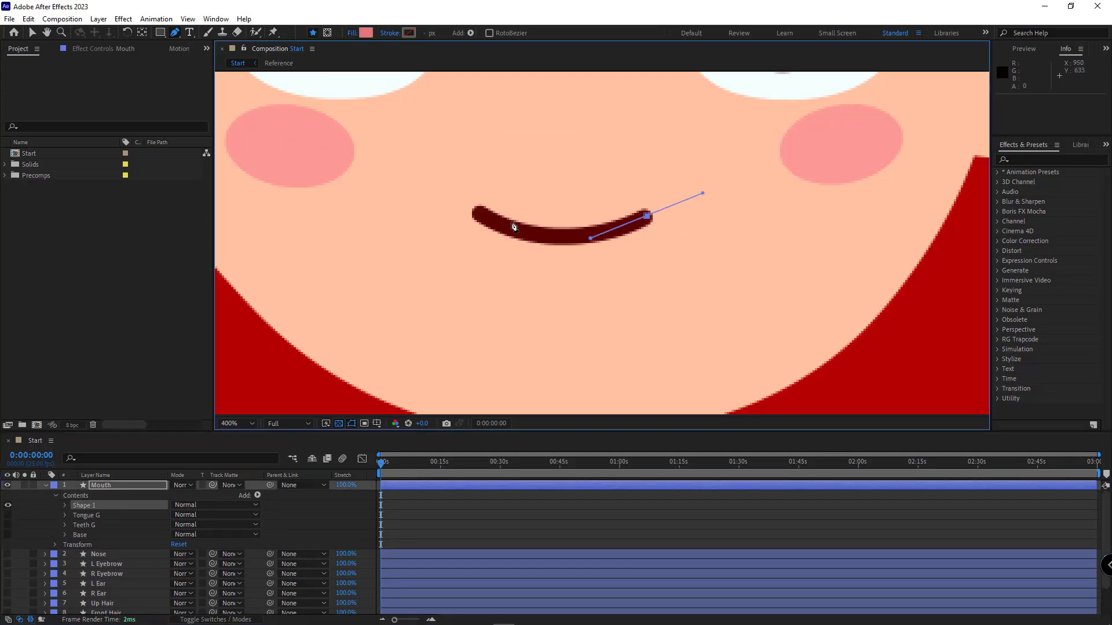
left_click_drag(475, 214, 397, 177)
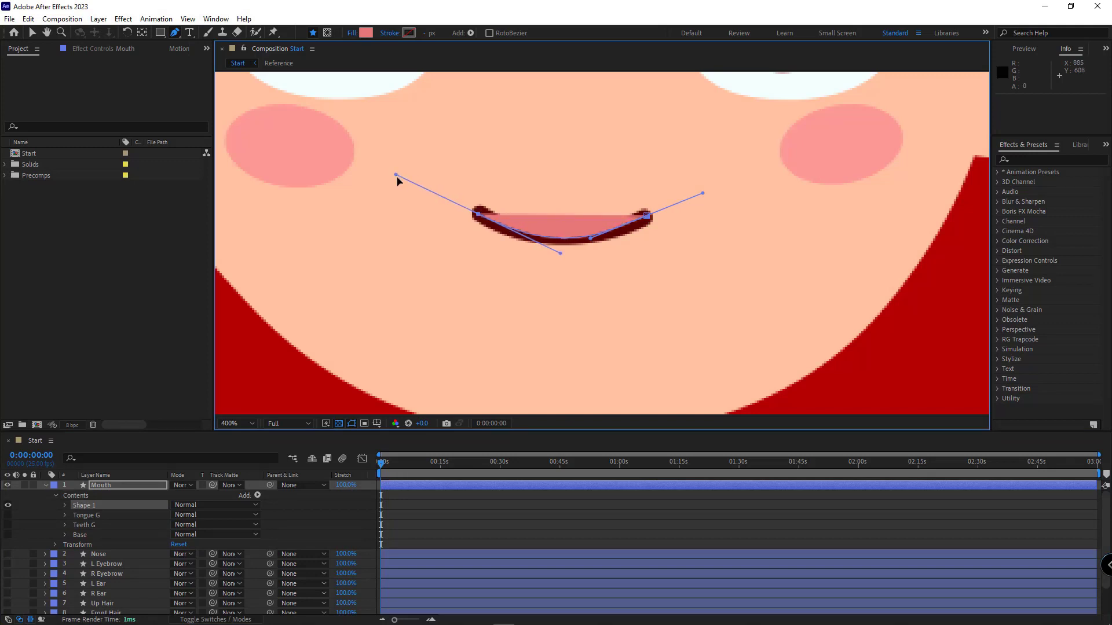
Set the new smile path's fill to None and its stroke to a solid colour.
left_click(348, 34)
left_click(498, 286)
left_click(538, 351)
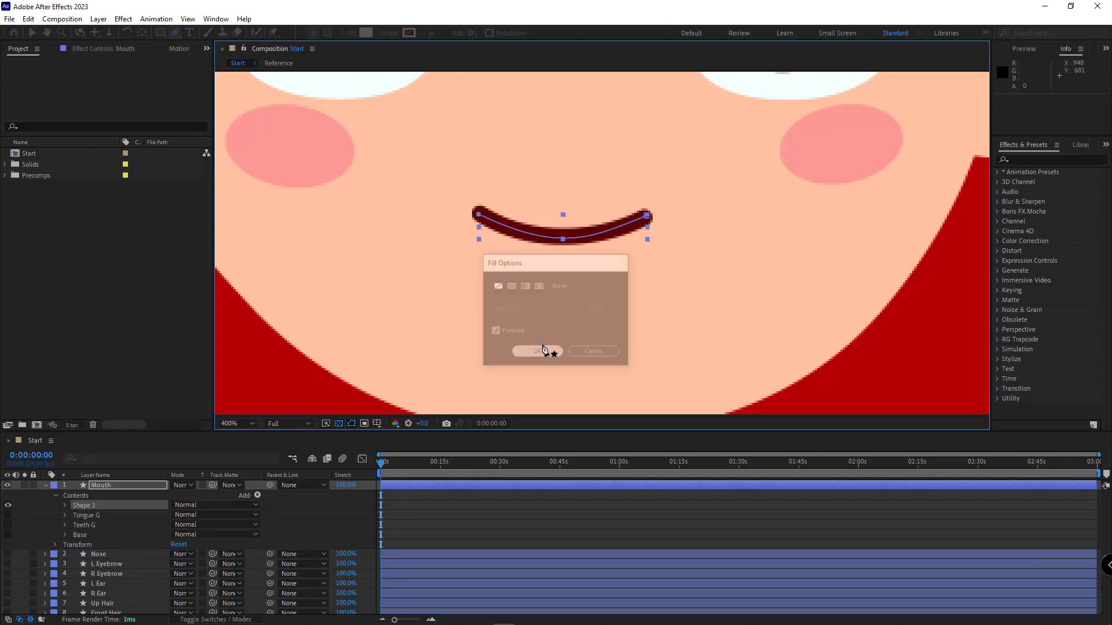
left_click(390, 33)
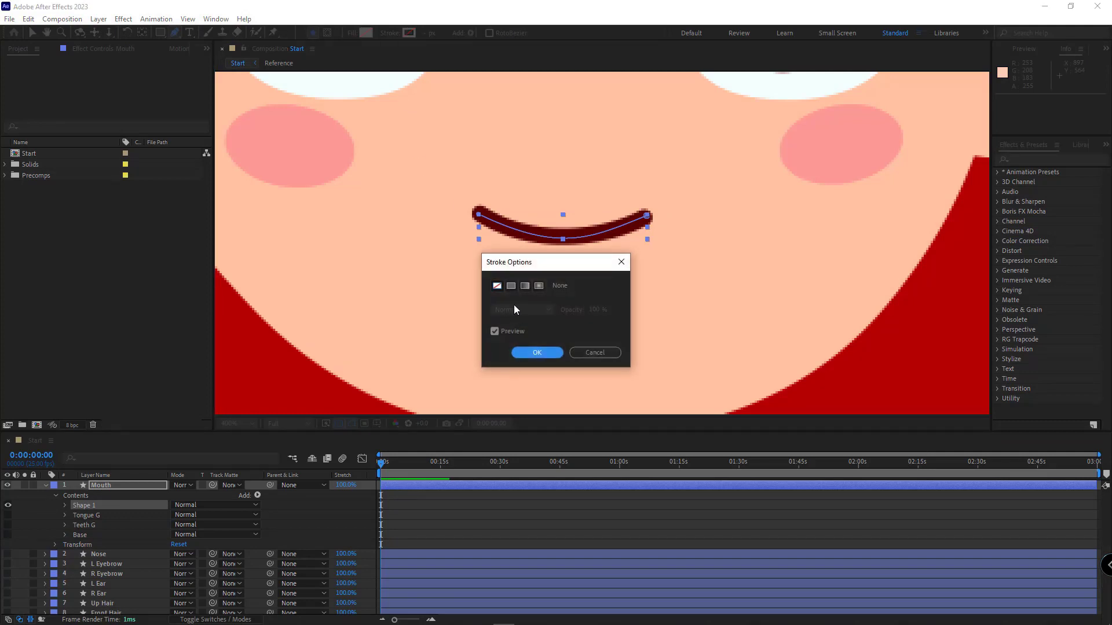
left_click(511, 285)
left_click(536, 352)
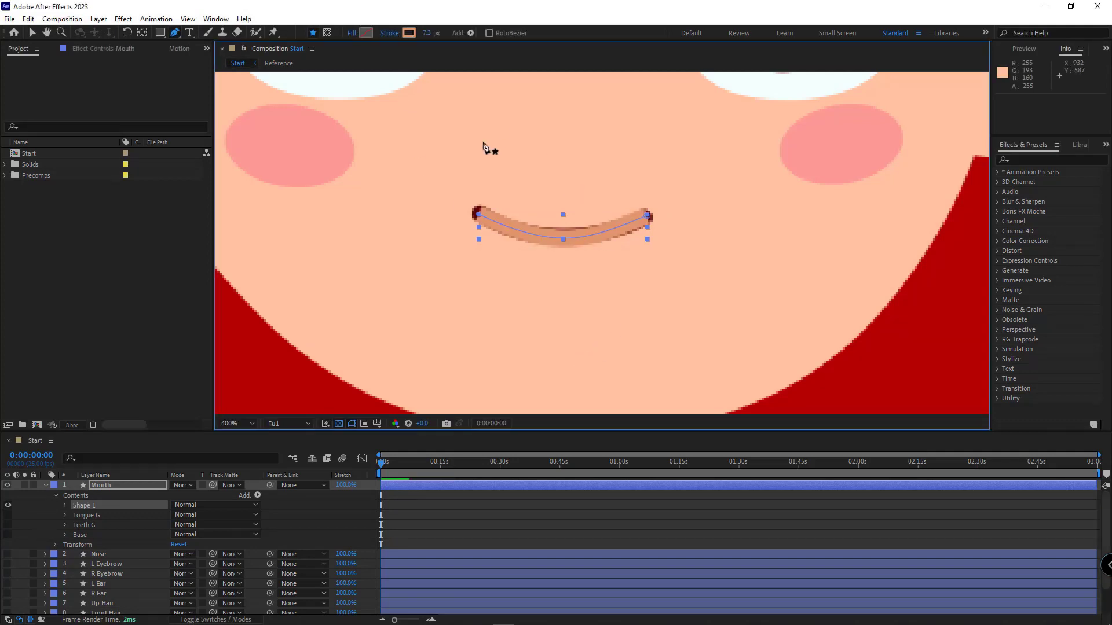
Set the smile path's stroke colour to dark red 5B0302, sampled from the reference mouth line.
left_click(409, 33)
left_click(287, 302)
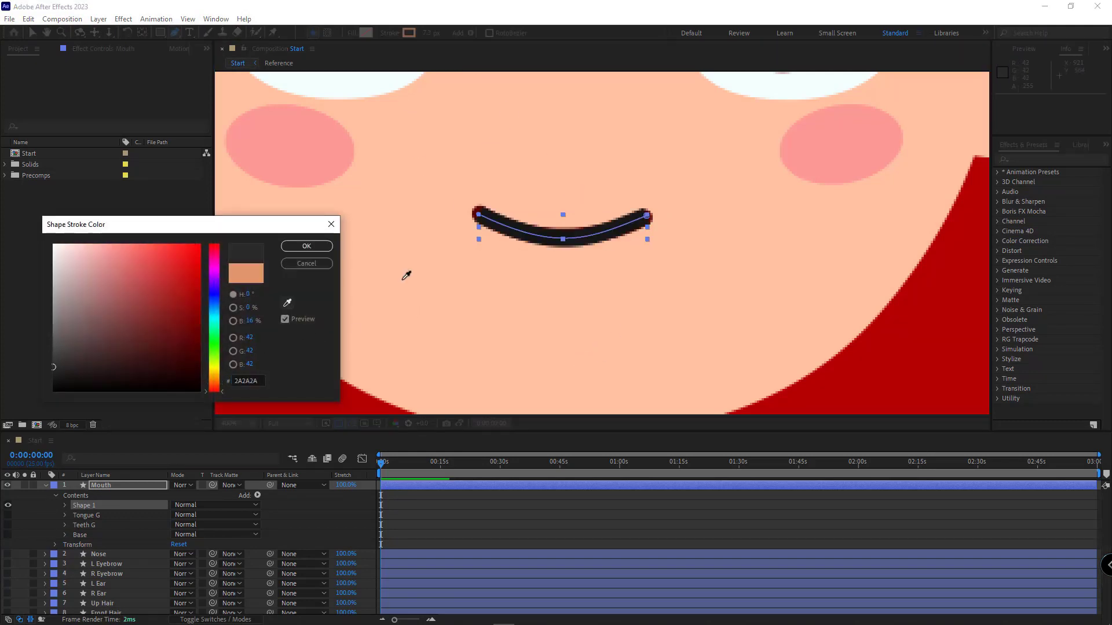
left_click(478, 206)
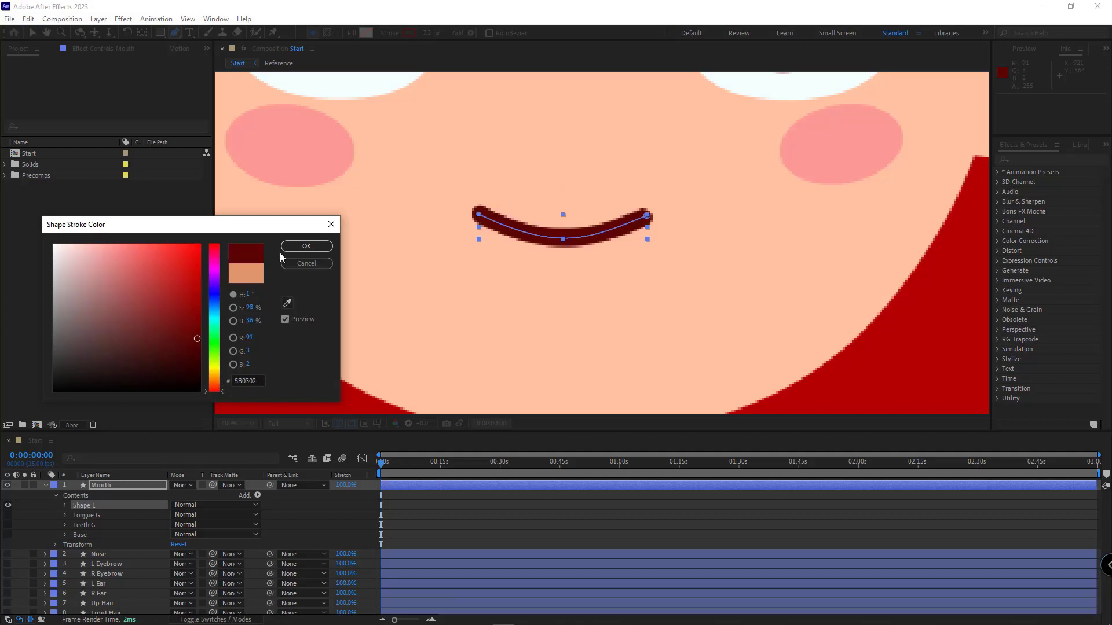
left_click(302, 246)
Rename the new smile shape in the Mouth layer as Line.
left_click(86, 507)
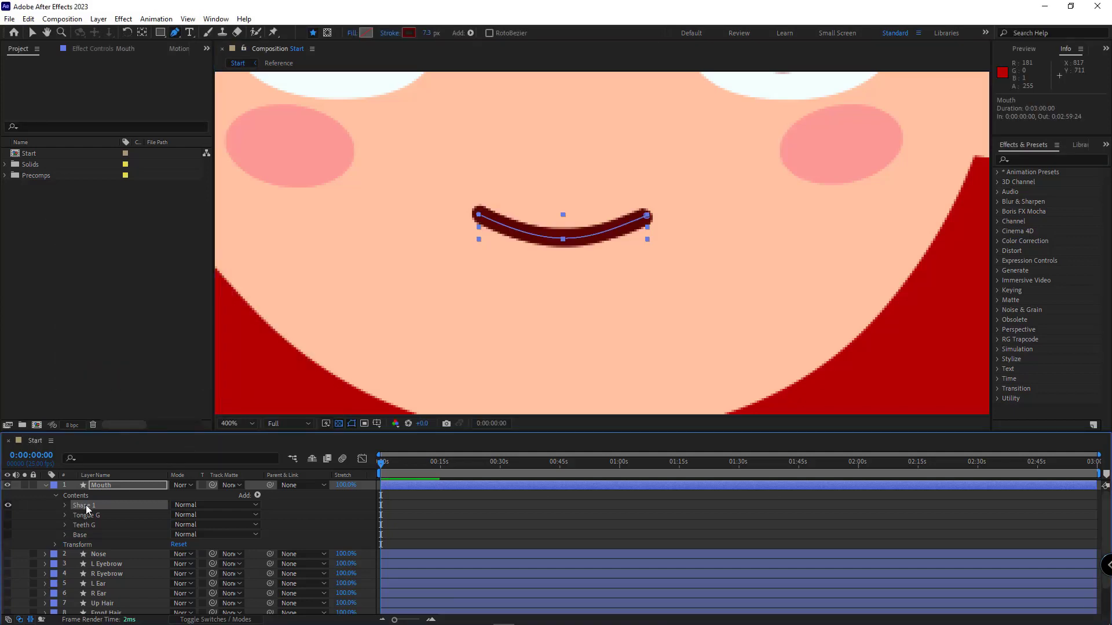
key("Return")
type("L")
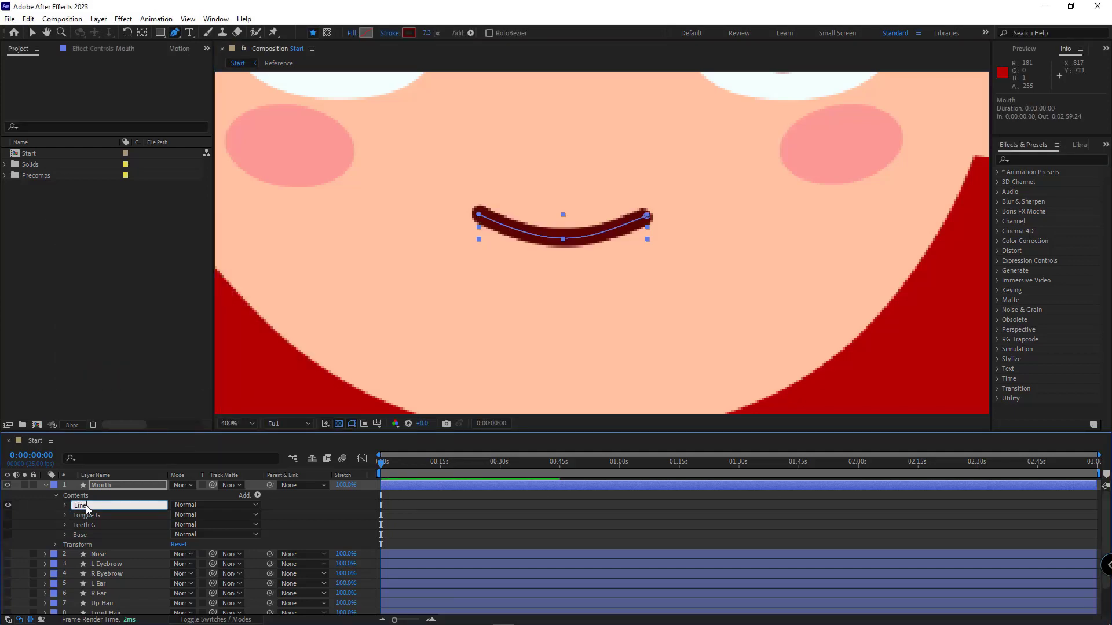
type("ine")
Delete Fill 1 from the Line shape.
left_click(65, 505)
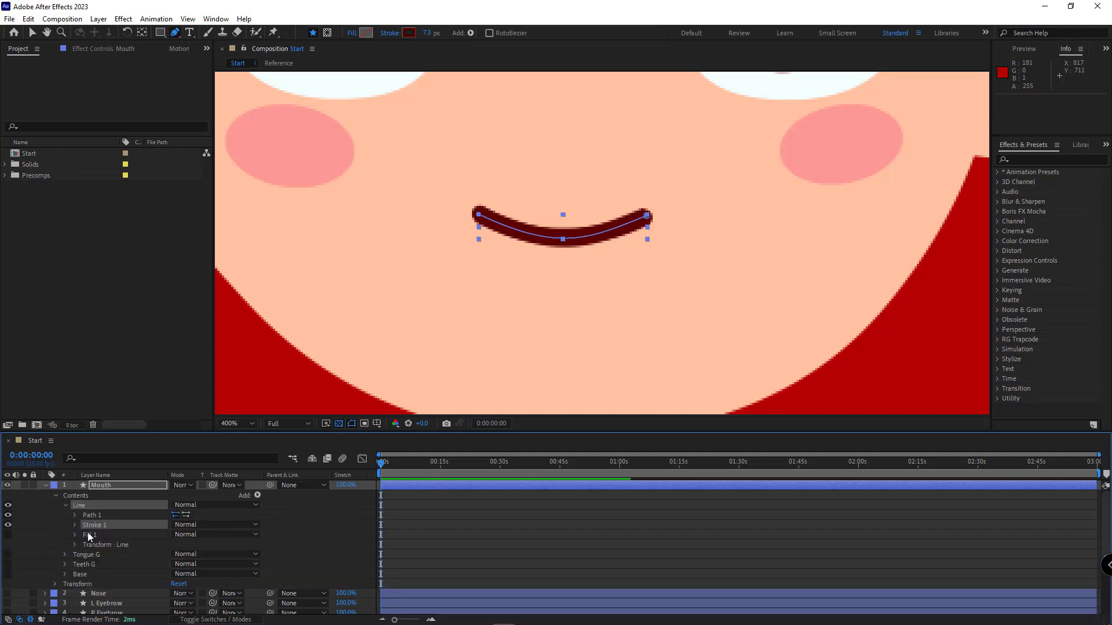
left_click(72, 532)
key("Delete")
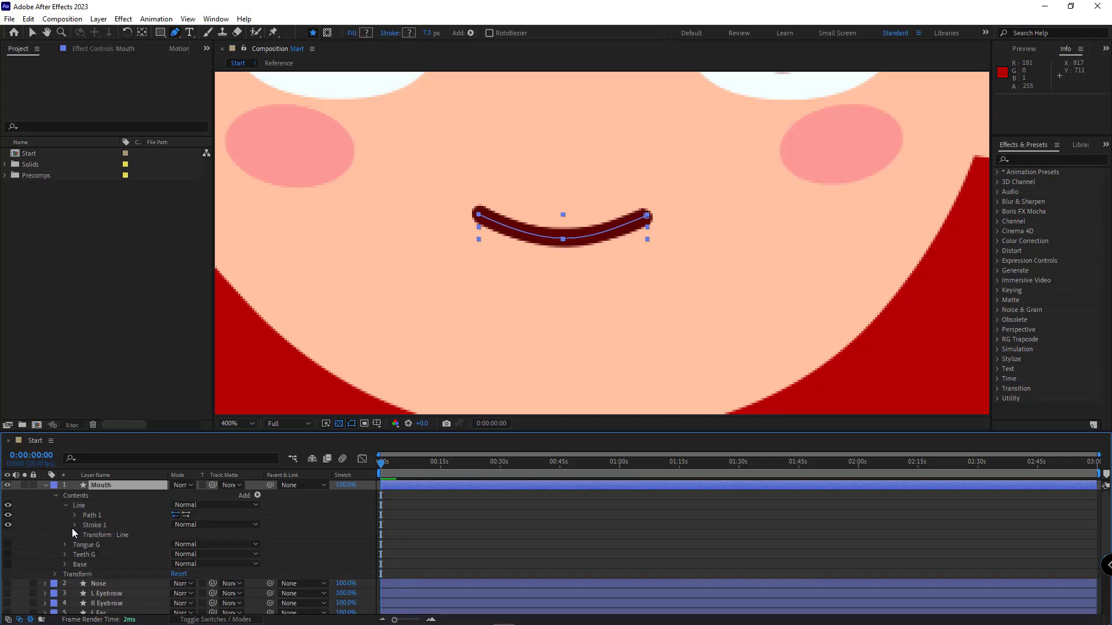
Set the line cap of the smile Line's stroke to Round Cap.
left_click(74, 526)
left_click(215, 560)
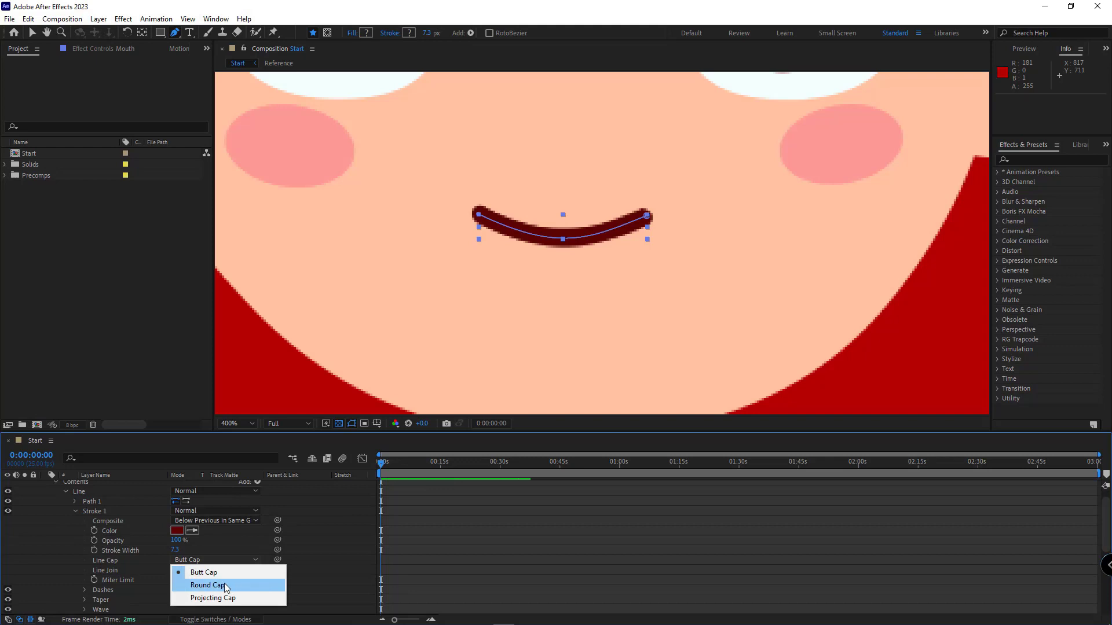
left_click(207, 585)
scroll(83, 578, "up", 1)
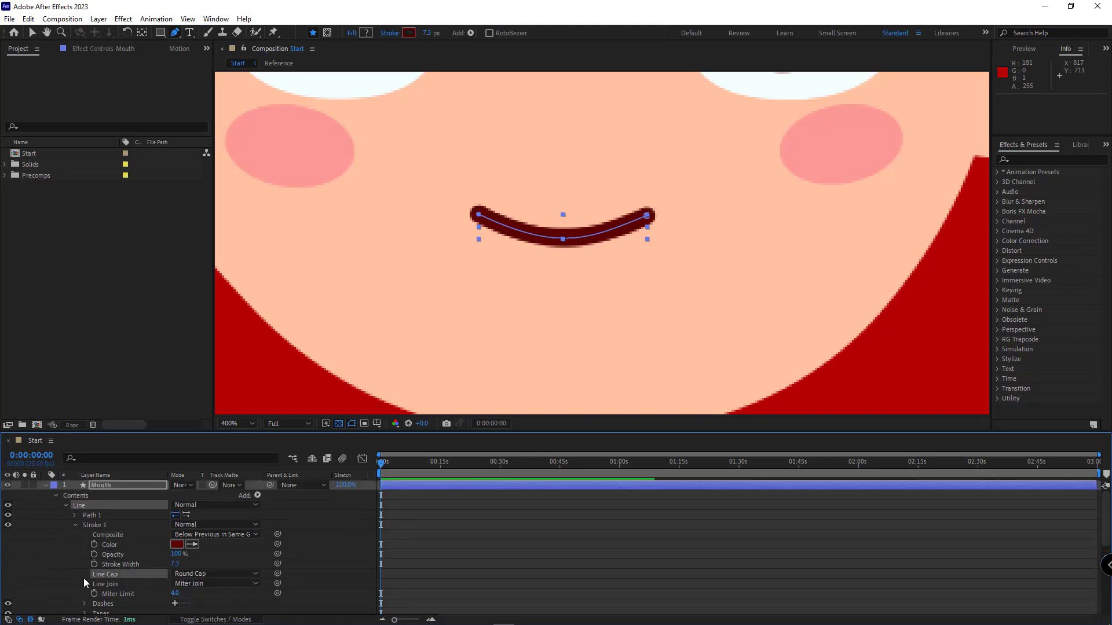
left_click(73, 524)
left_click(64, 505)
Show the Tongue G, Teeth G and Base groups and move the Base path's upper vertices onto the smile line.
key("v")
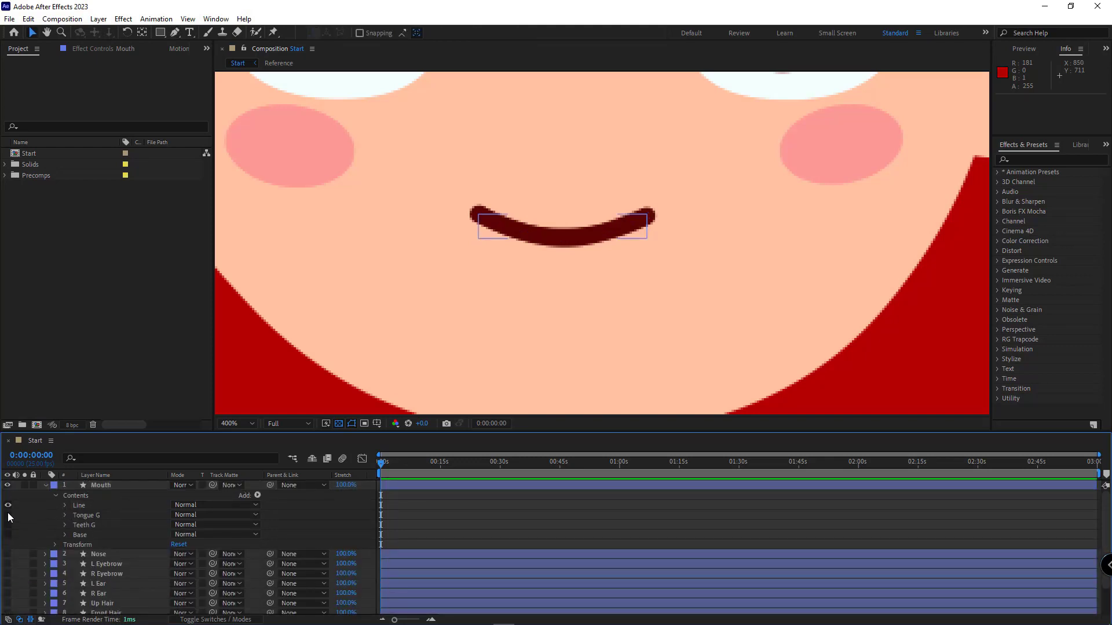
left_click(86, 534)
key("g")
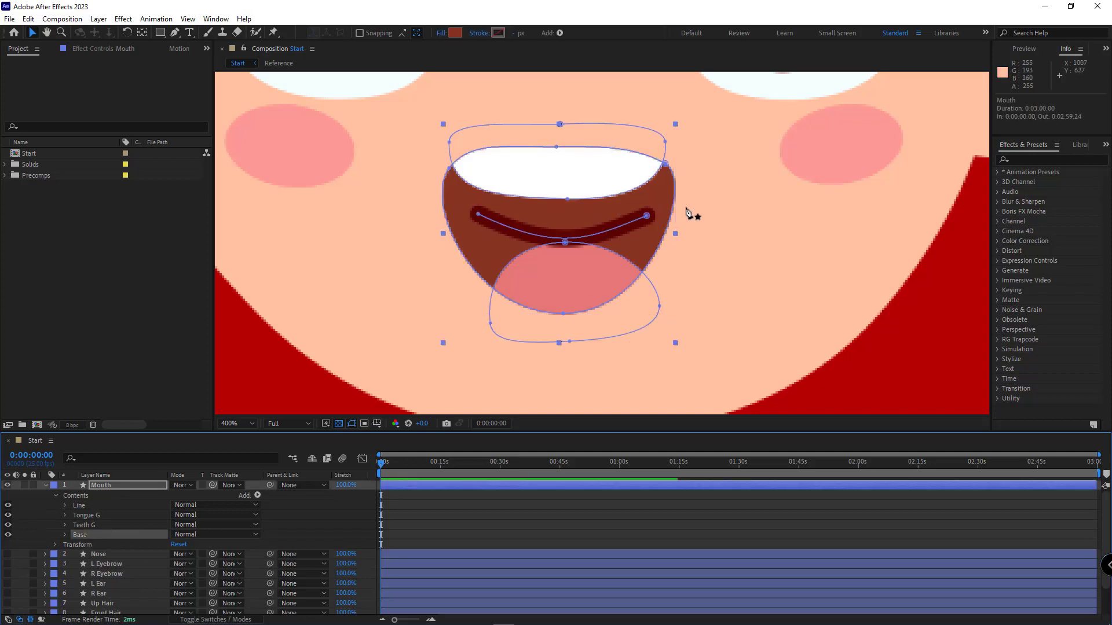
left_click_drag(665, 164, 652, 213)
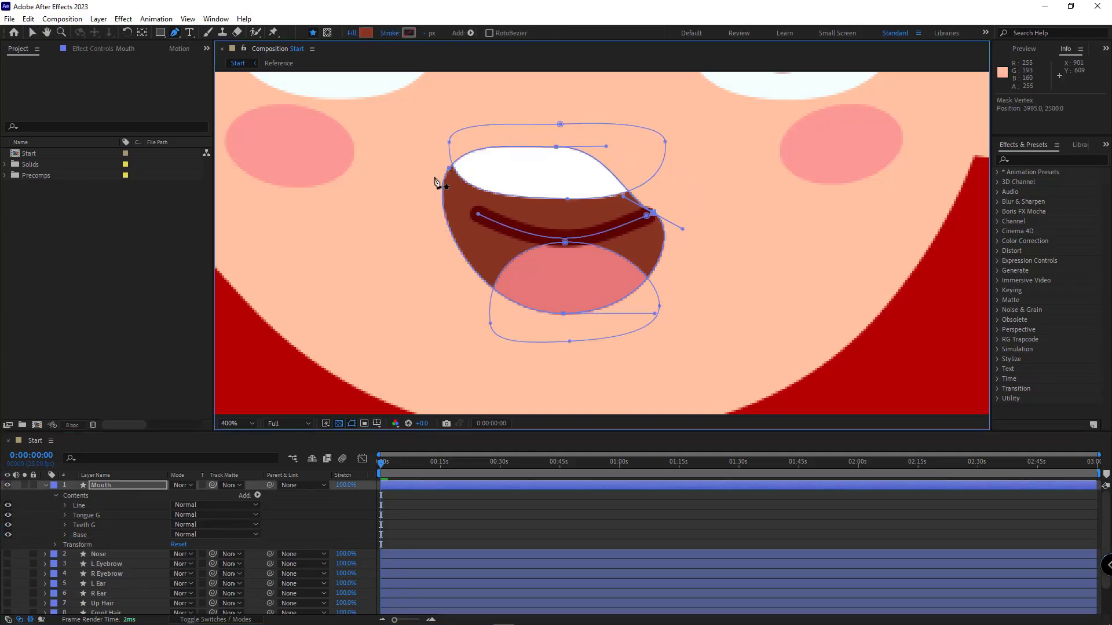
left_click_drag(449, 167, 477, 214)
left_click_drag(556, 147, 565, 240)
left_click_drag(495, 184, 480, 213)
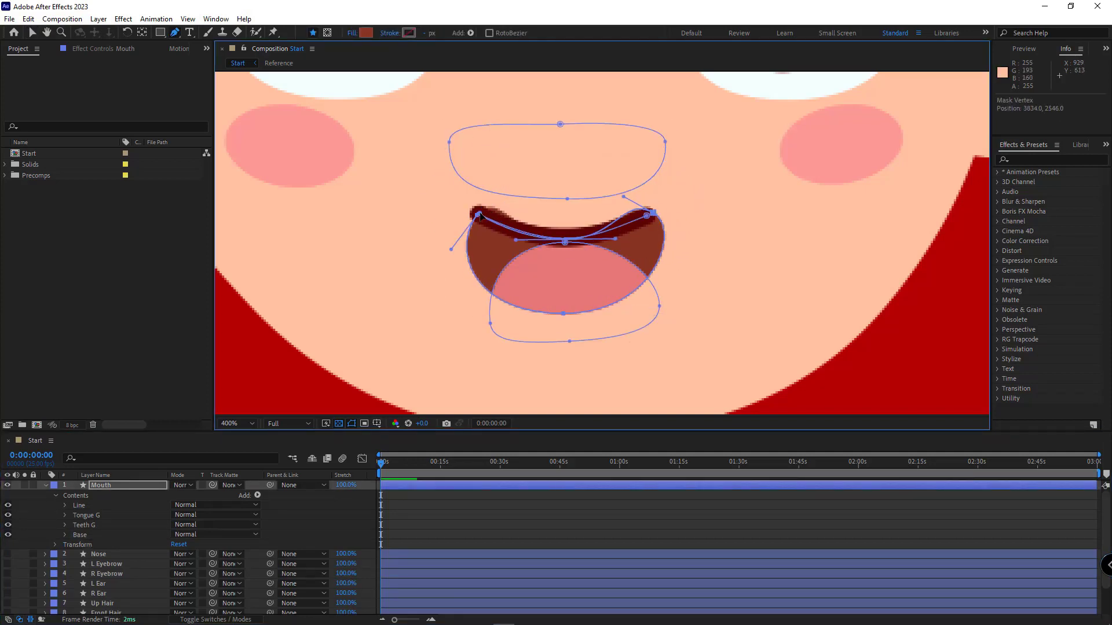
Collapse the Base path's lower vertex onto the smile line and adjust the corner handles so the open mouth hides behind it.
left_click_drag(619, 198, 647, 217)
left_click_drag(563, 313, 563, 239)
scroll(582, 249, "up", 1)
left_click_drag(763, 215, 678, 197)
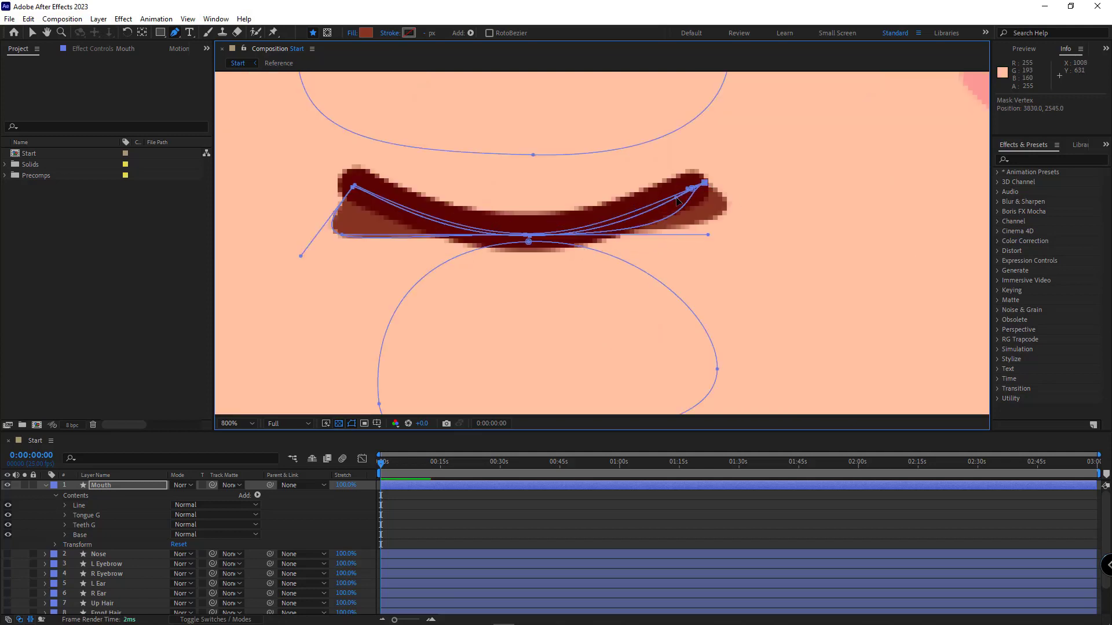
left_click_drag(301, 255, 394, 231)
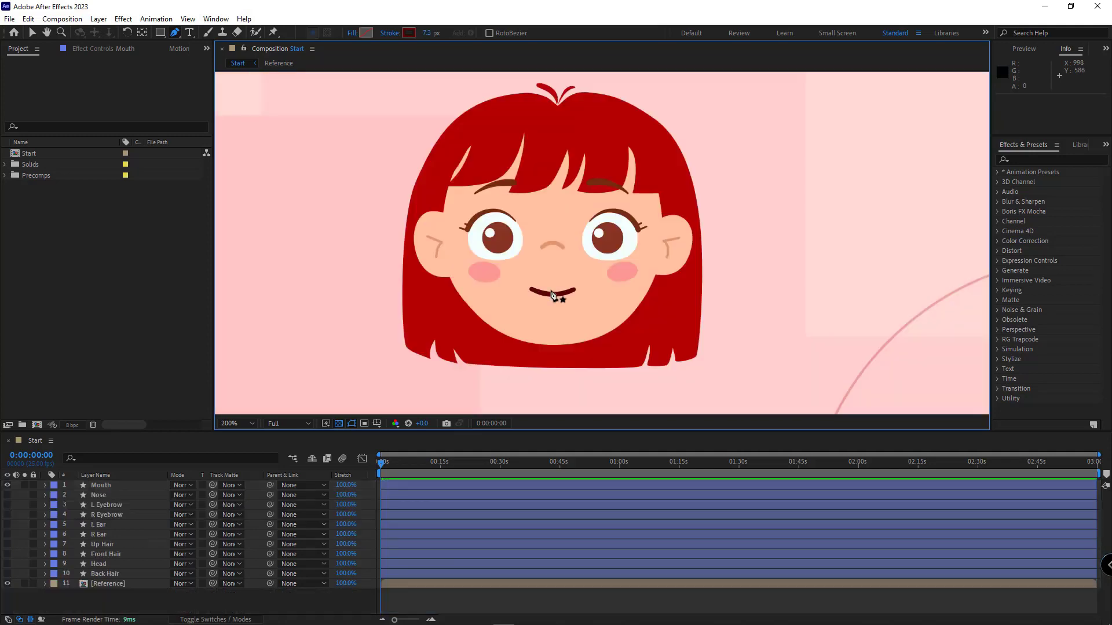
Hide the Mouth layer and trace the eye white beside the ear as a closed four-point Pen path with no stroke on a new shape layer.
scroll(552, 295, "up", 2)
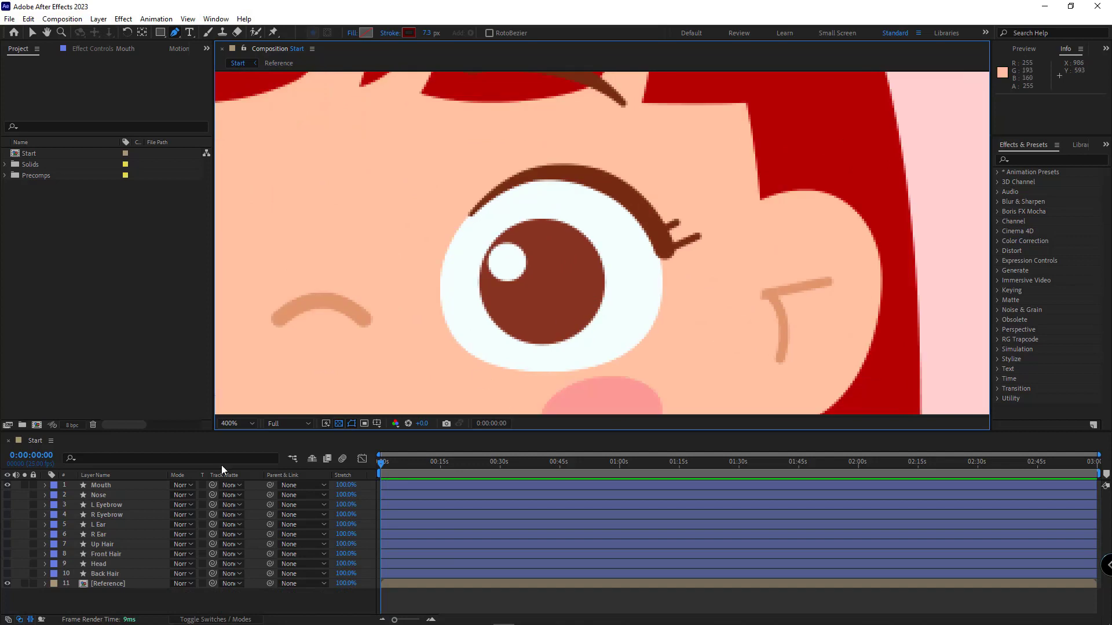
left_click(10, 485)
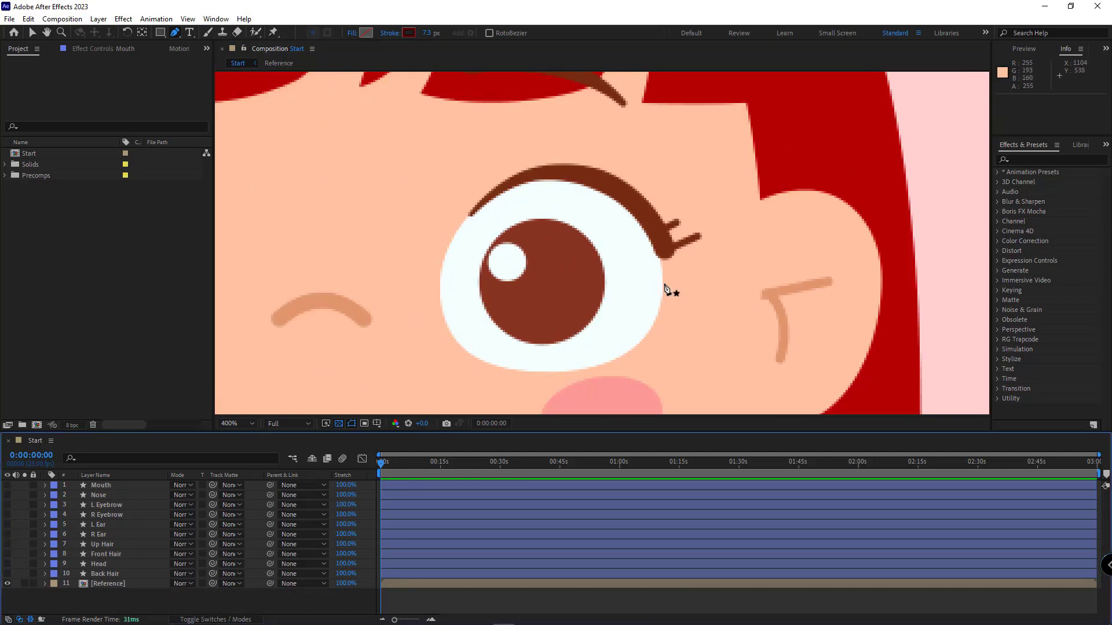
left_click_drag(662, 286, 661, 230)
left_click_drag(549, 176, 481, 176)
left_click(389, 33)
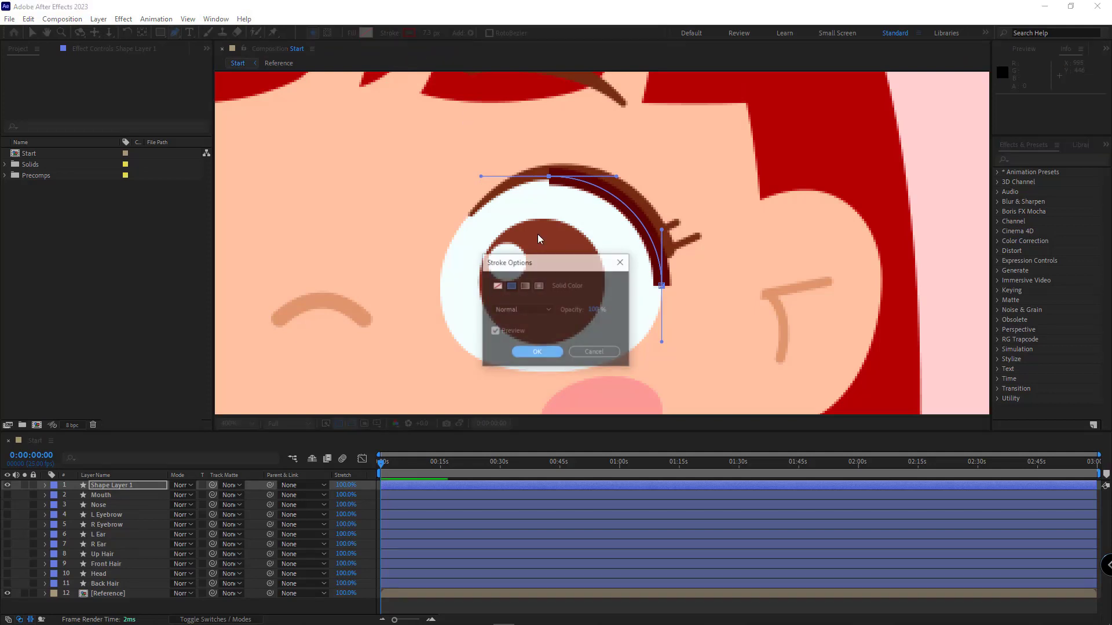
left_click(497, 286)
left_click(539, 350)
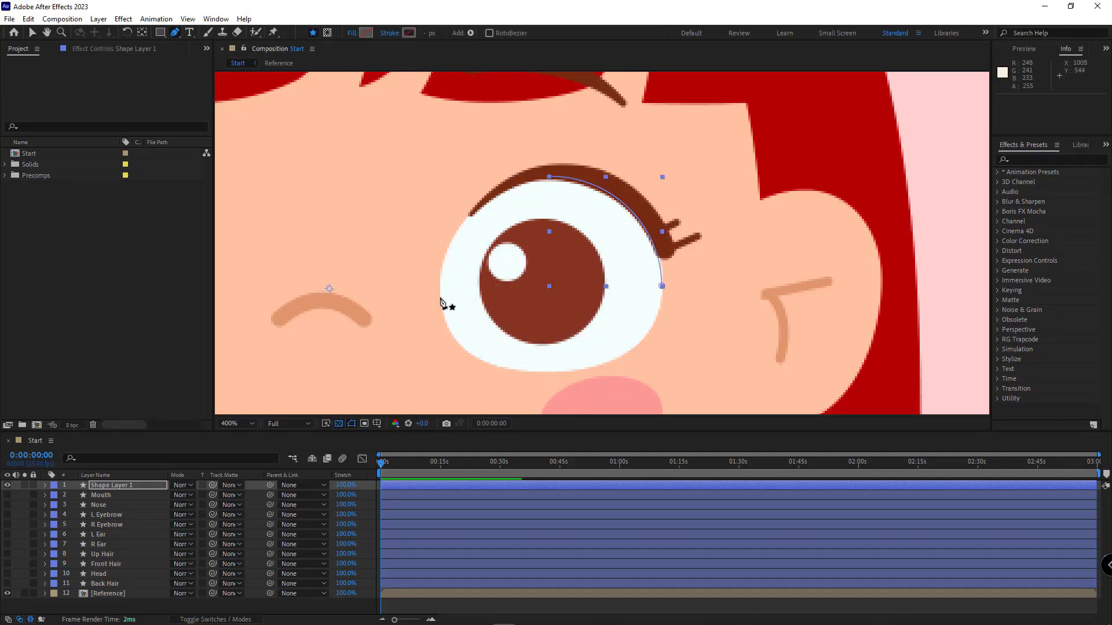
left_click_drag(440, 292, 439, 342)
left_click_drag(549, 372, 618, 366)
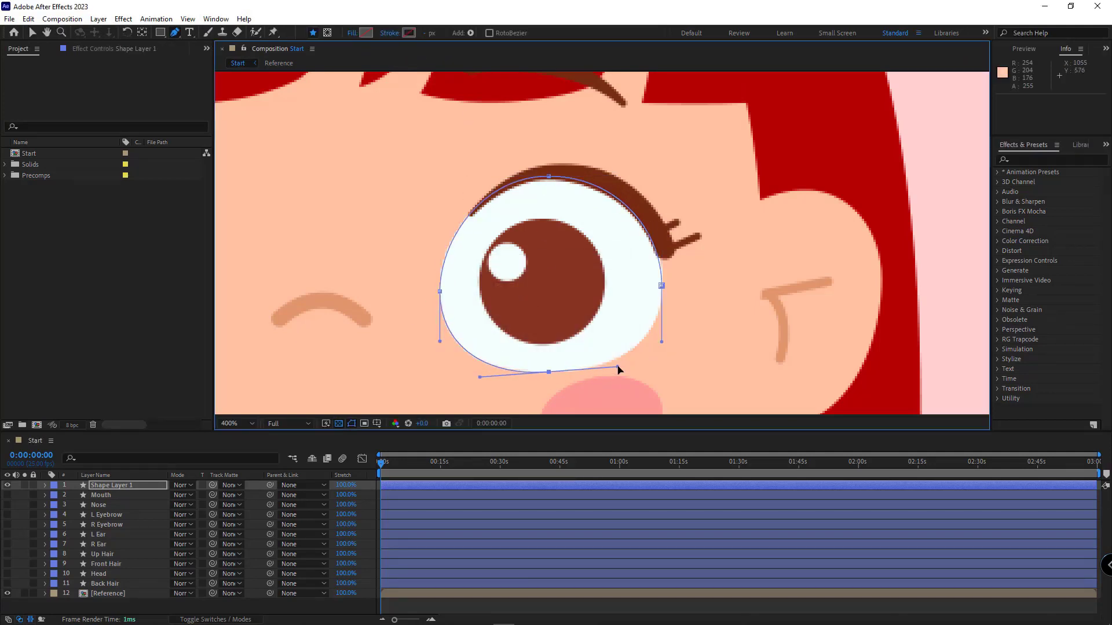
left_click(662, 285)
Rename the new eye shape layer as R Eye.
left_click(114, 486)
key("Return")
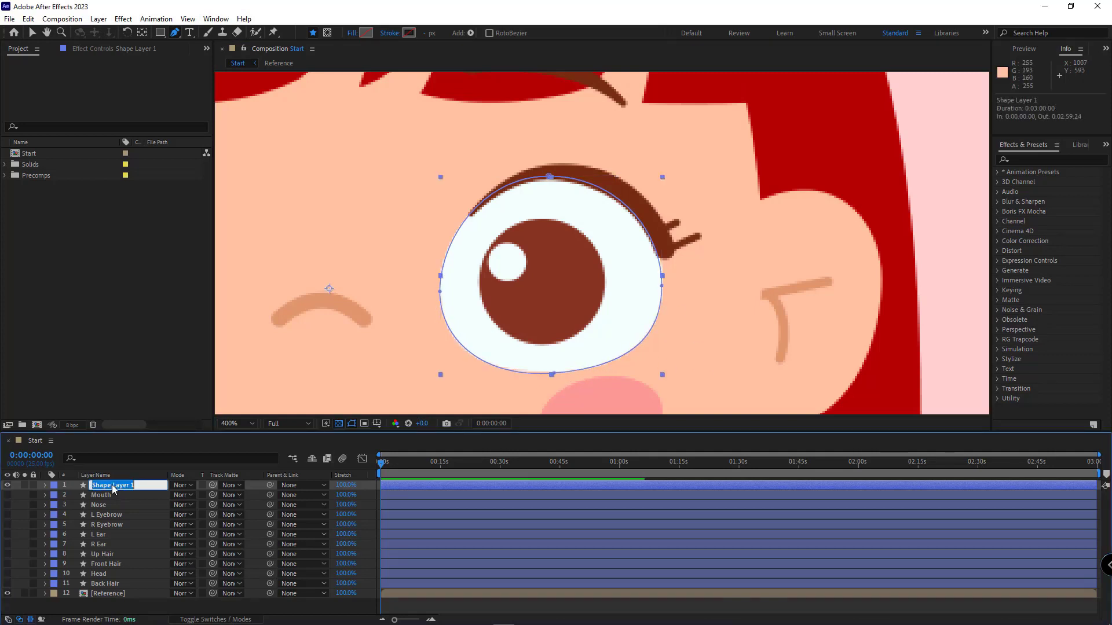
type("R Eye")
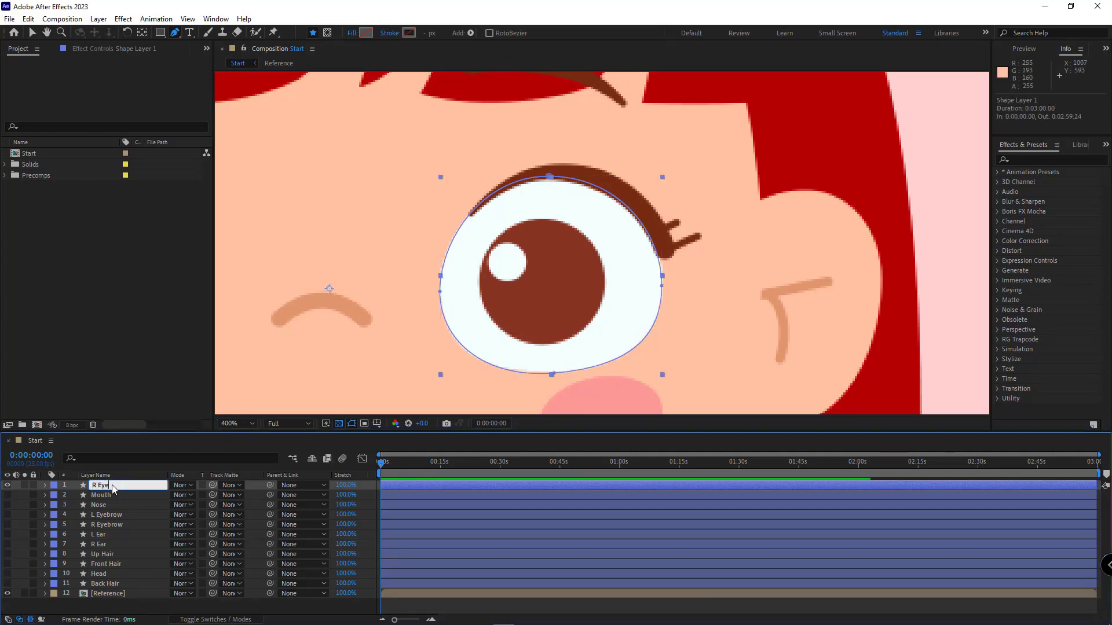
key("Return")
Draw a circle over the brown iris with the Ellipse tool inside the R Eye layer.
left_click(45, 485)
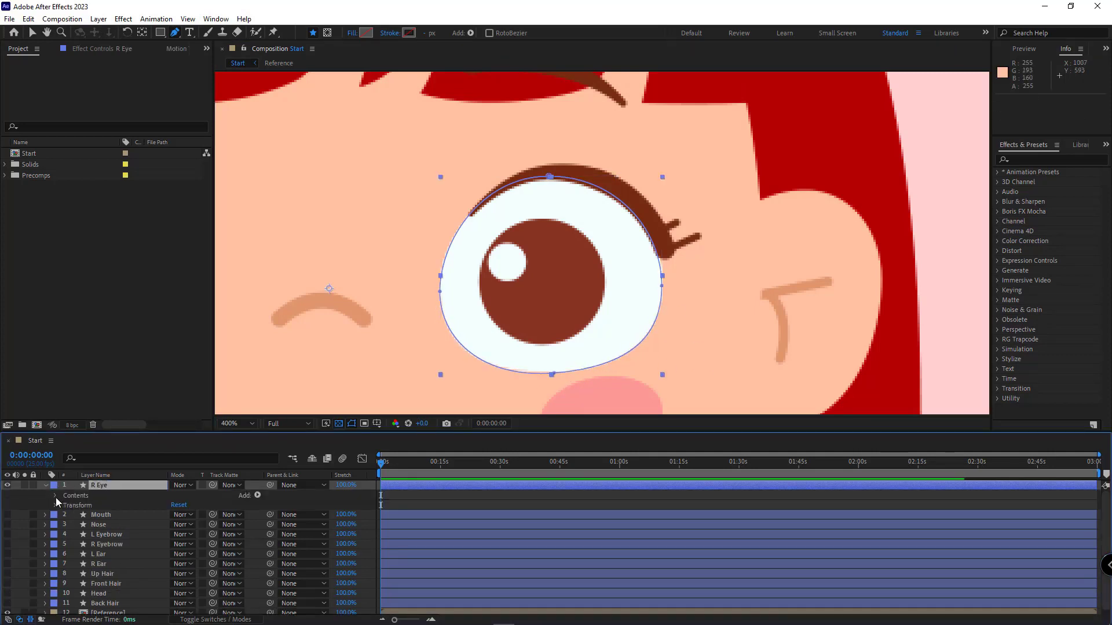
left_click(160, 32)
left_click(191, 64)
left_click_drag(544, 284, 605, 345)
key("v")
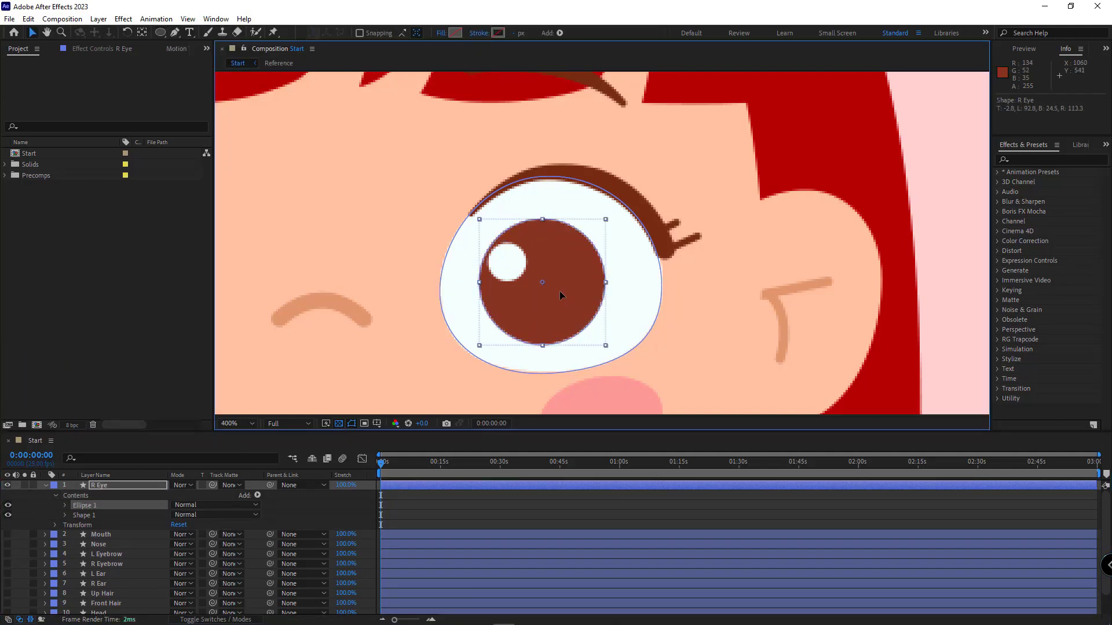
Rename the eye outline shape as White and the iris ellipse as Black in the R Eye layer.
left_click(81, 515)
key("Return")
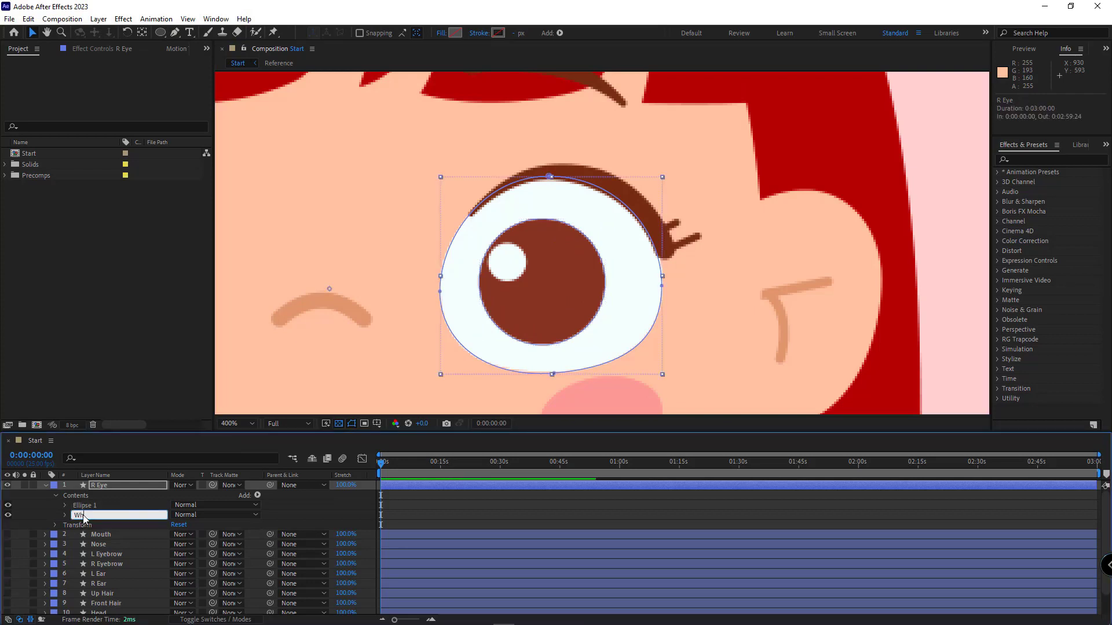
type("White")
left_click(89, 507)
key("Return")
type("Bl")
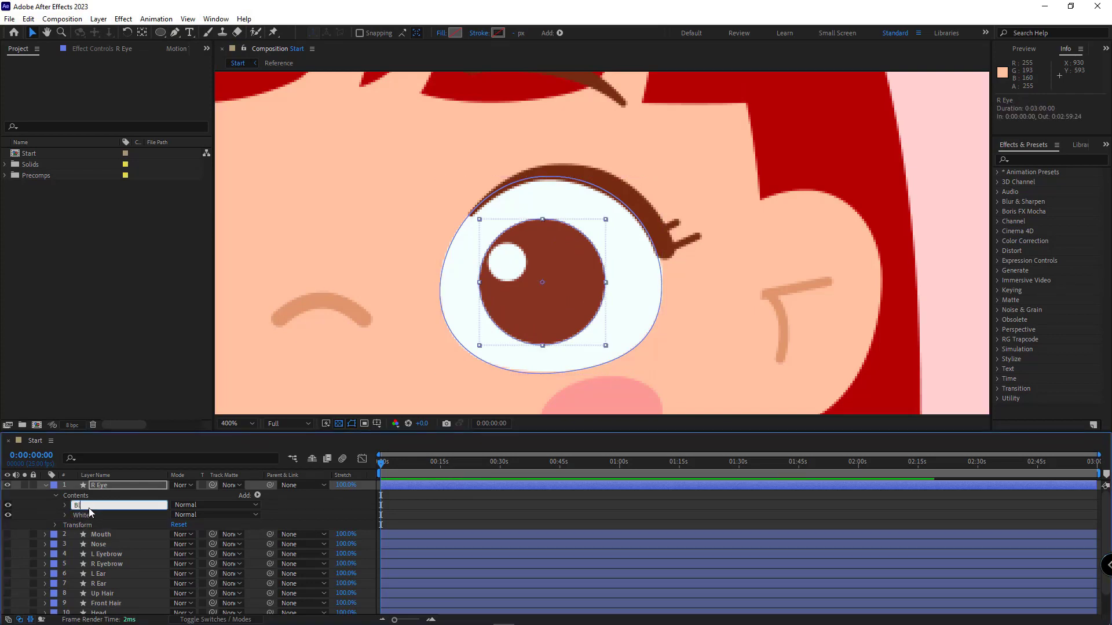
type("ack")
key("Return")
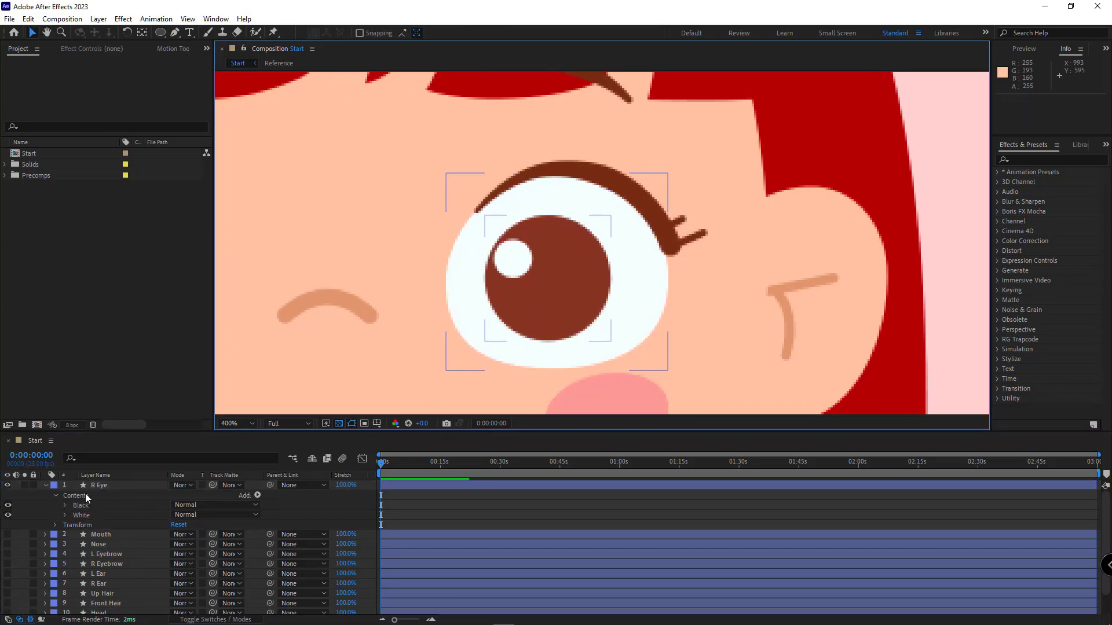
Draw a small circle over the white highlight in the iris with the Ellipse tool in the R Eye layer.
left_click(488, 329)
key("period")
left_click(161, 33)
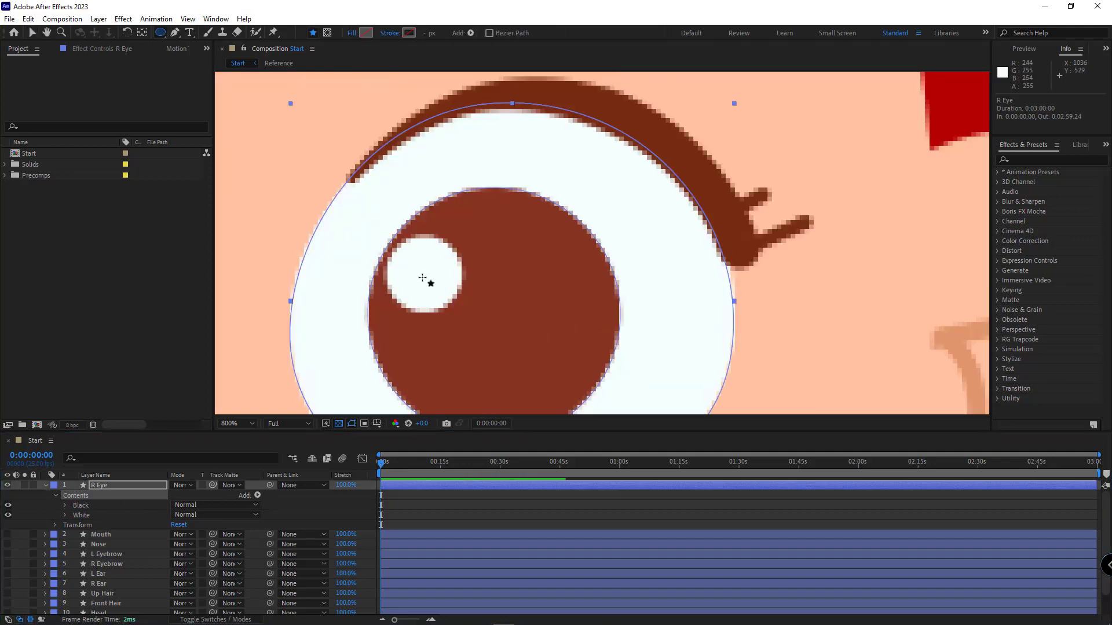
left_click_drag(426, 276, 452, 315)
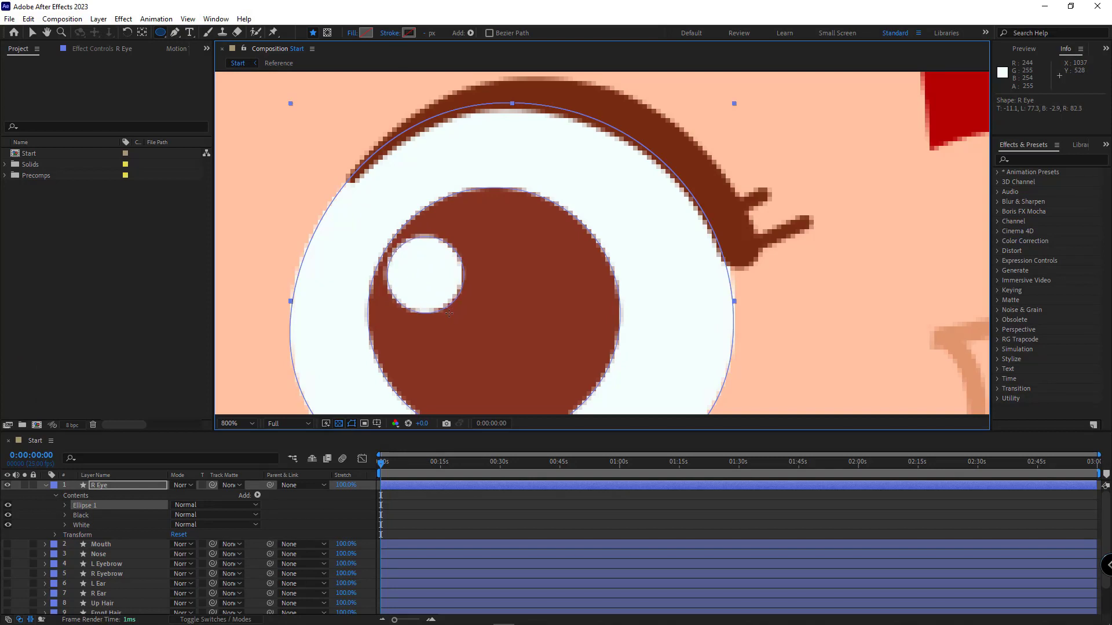
key("v")
Rename the highlight ellipse in the R Eye layer as Light.
left_click(86, 506)
key("Return")
type("Ligh")
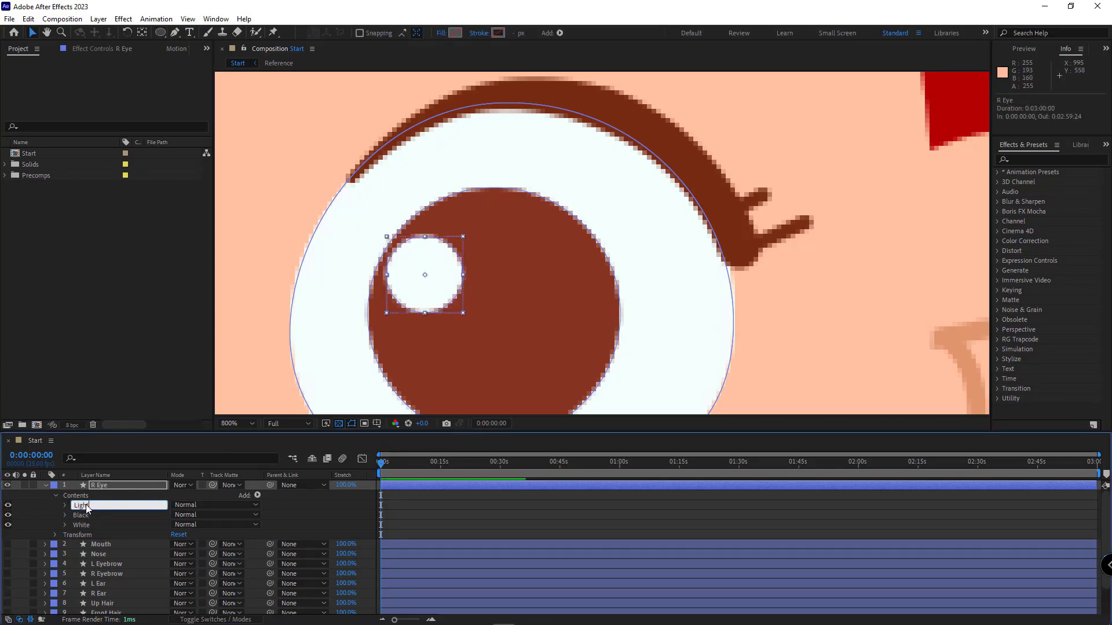
left_click(71, 520)
Trace the upper eyelash line in the R Eye layer as an open two-point curve from the outer to the inner eye corner.
scroll(558, 352, "down", 1)
left_click_drag(510, 319, 479, 360)
key("g")
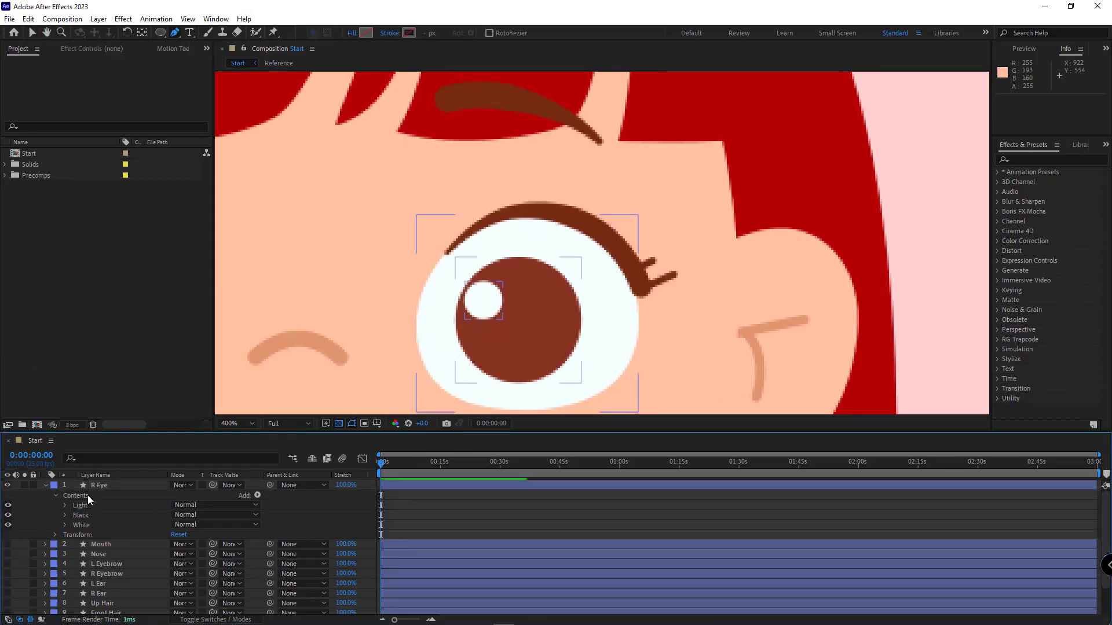
left_click(88, 497)
left_click_drag(641, 286, 665, 331)
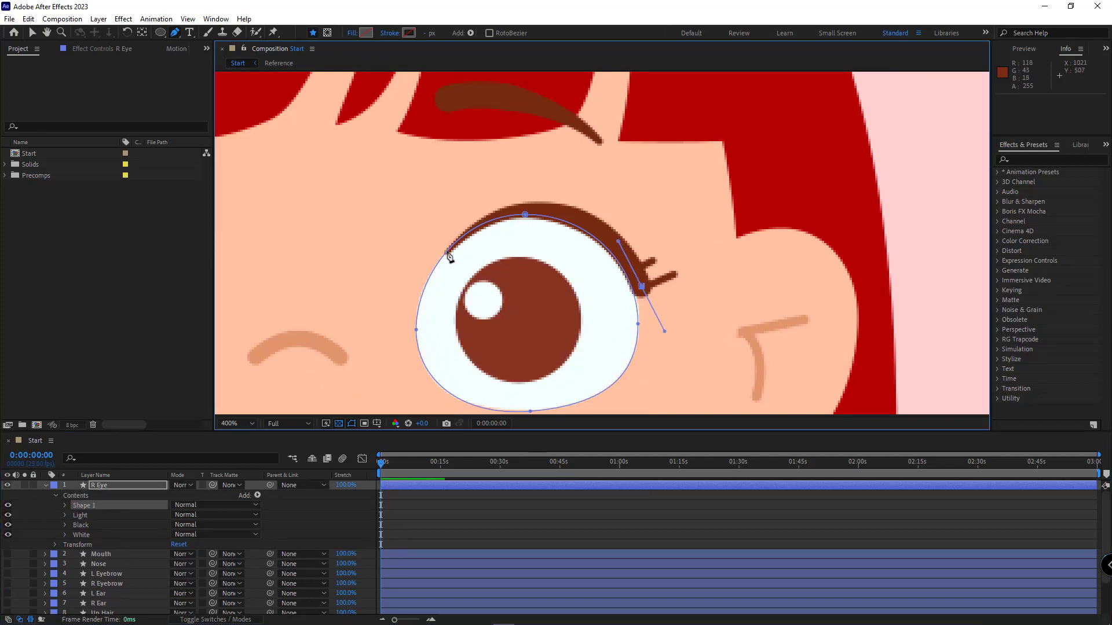
mouse_move(448, 251)
left_mouse_down()
mouse_move(429, 284)
mouse_move(345, 352)
mouse_move(367, 338)
left_mouse_up()
mouse_move(602, 229)
left_mouse_down()
mouse_move(610, 216)
mouse_move(620, 228)
left_mouse_up()
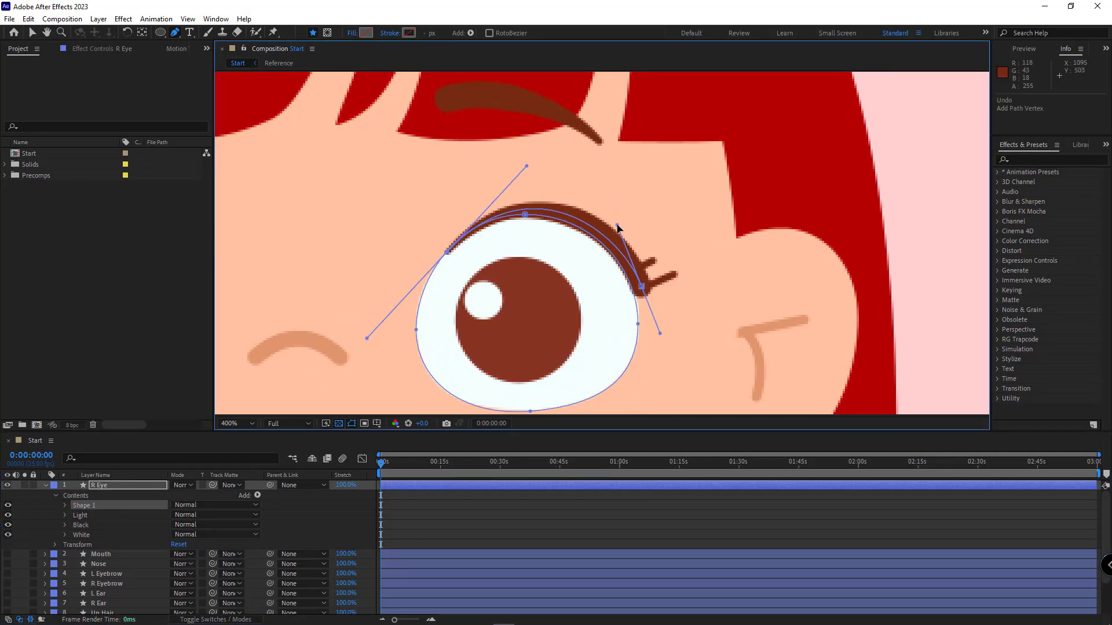
Rename the new lash curve shape in the R Eye layer as Eyelash.
left_click(91, 506)
key("Return")
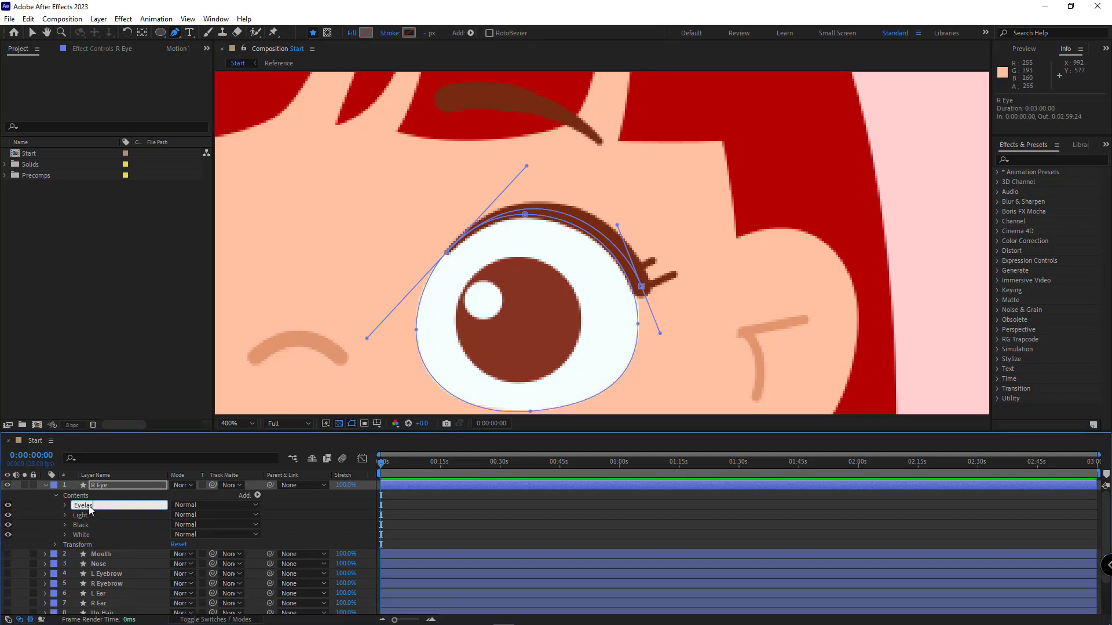
key("Return")
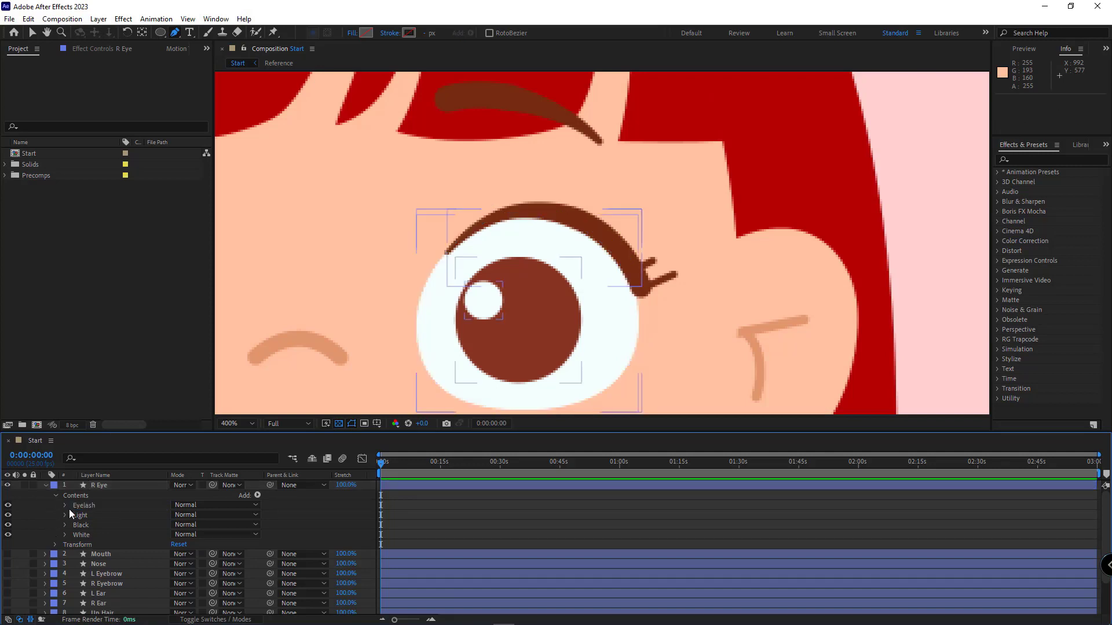
Delete Fill 1 from the Eyelash shape and make its Stroke 1 visible.
left_click(104, 525)
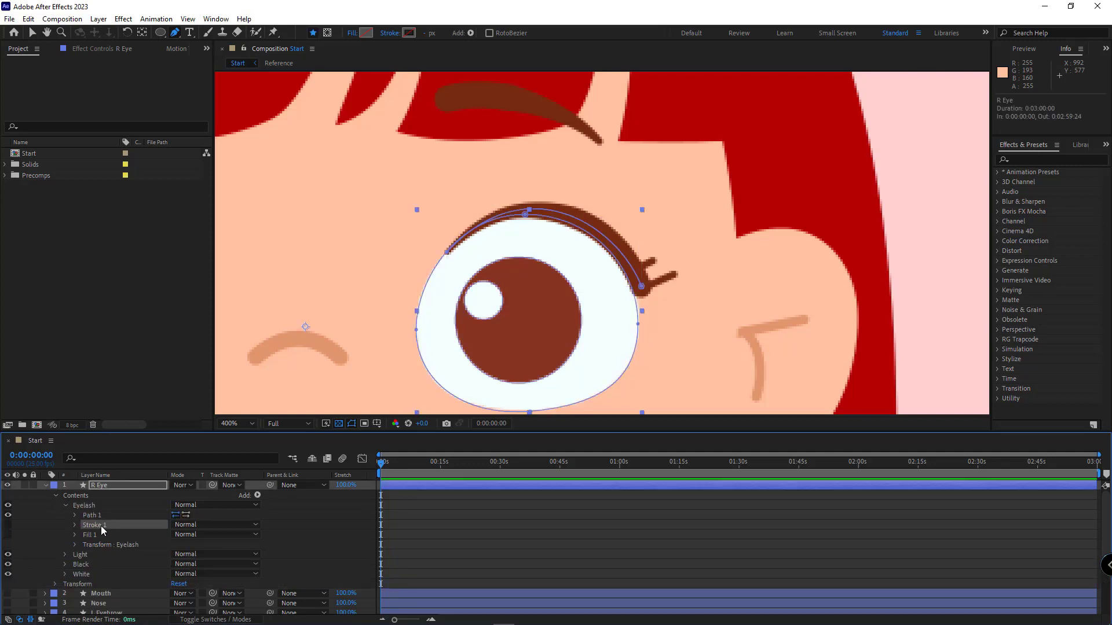
left_click(93, 533)
key("Delete")
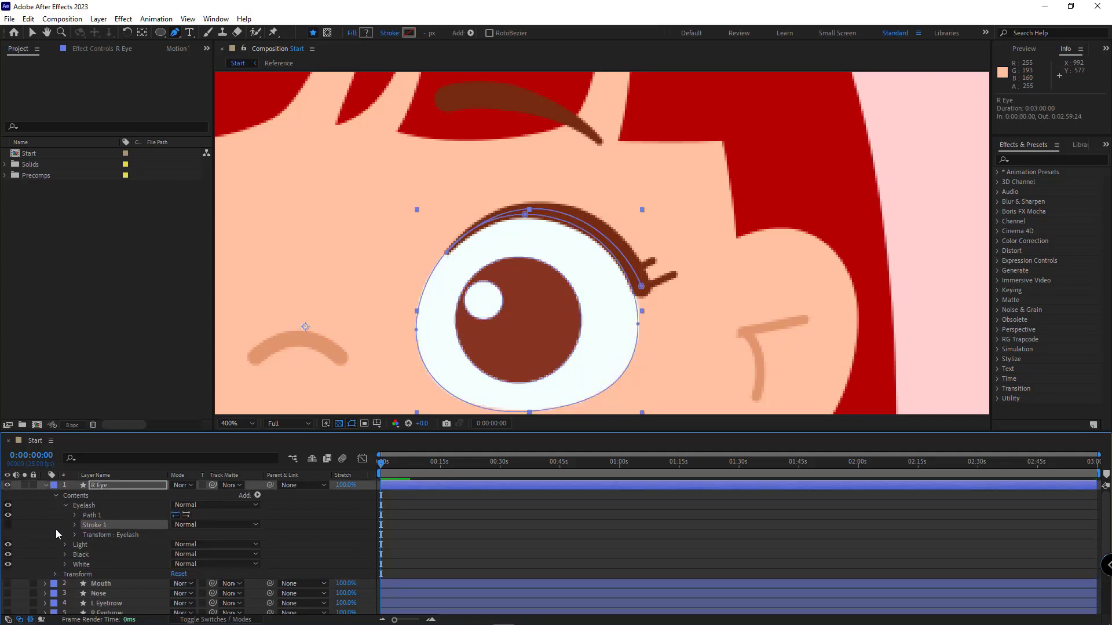
left_click(9, 525)
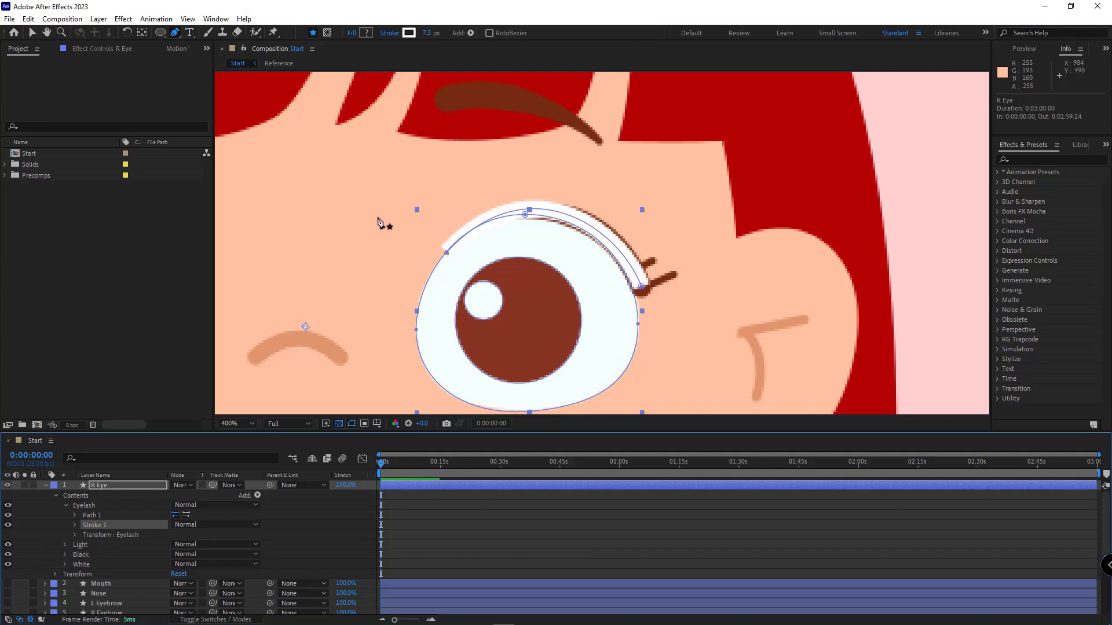
Set the Eyelash stroke width to 8 px and its colour to brown 772C13, sampled from the reference lash.
left_click_drag(428, 34, 440, 40)
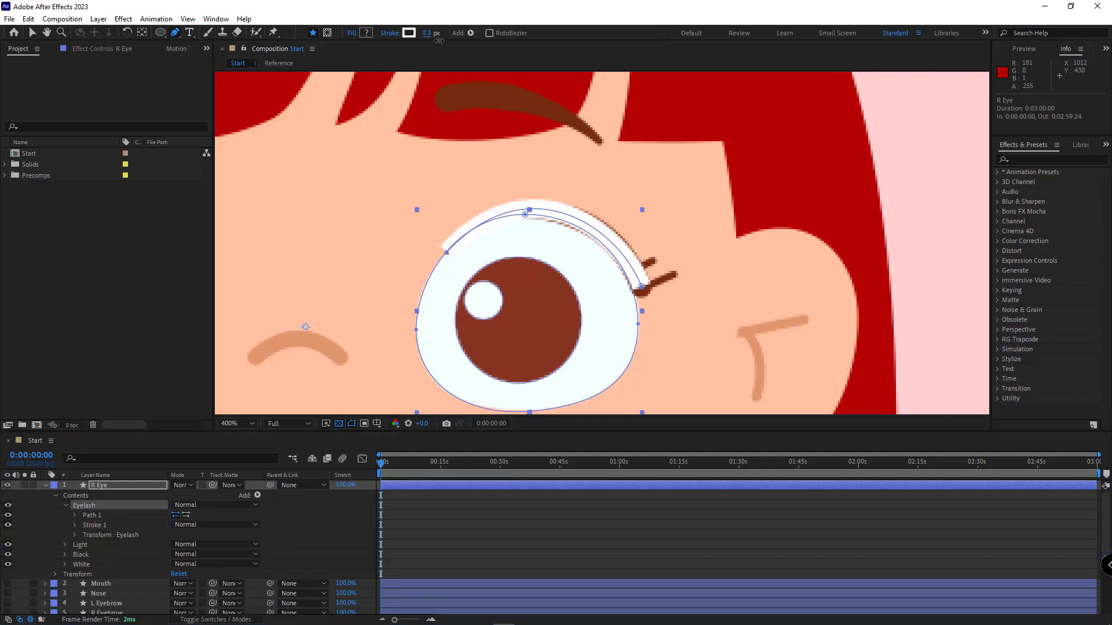
left_click(409, 32)
left_click(286, 302)
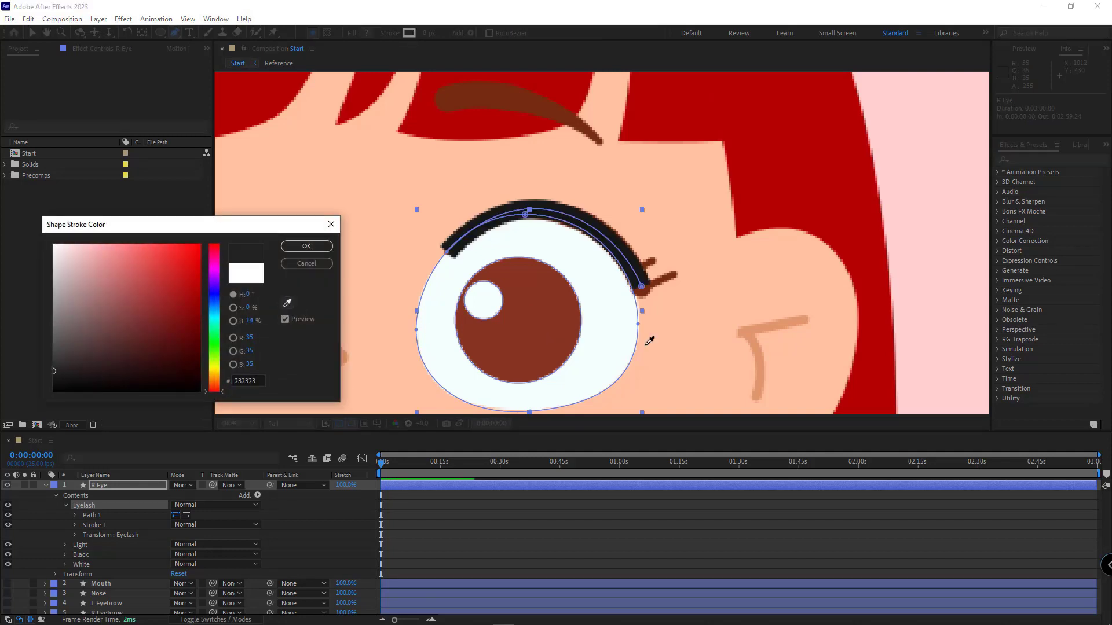
left_click(644, 296)
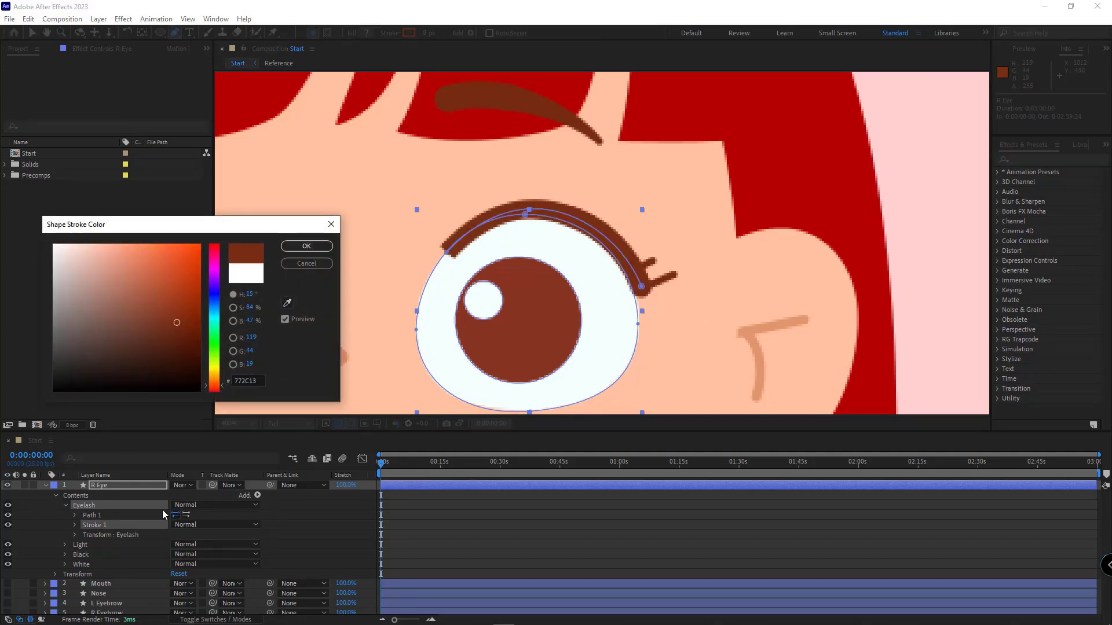
left_click(306, 246)
Set the line cap of the Eyelash shape's Stroke 1 to Round Cap.
left_click(74, 525)
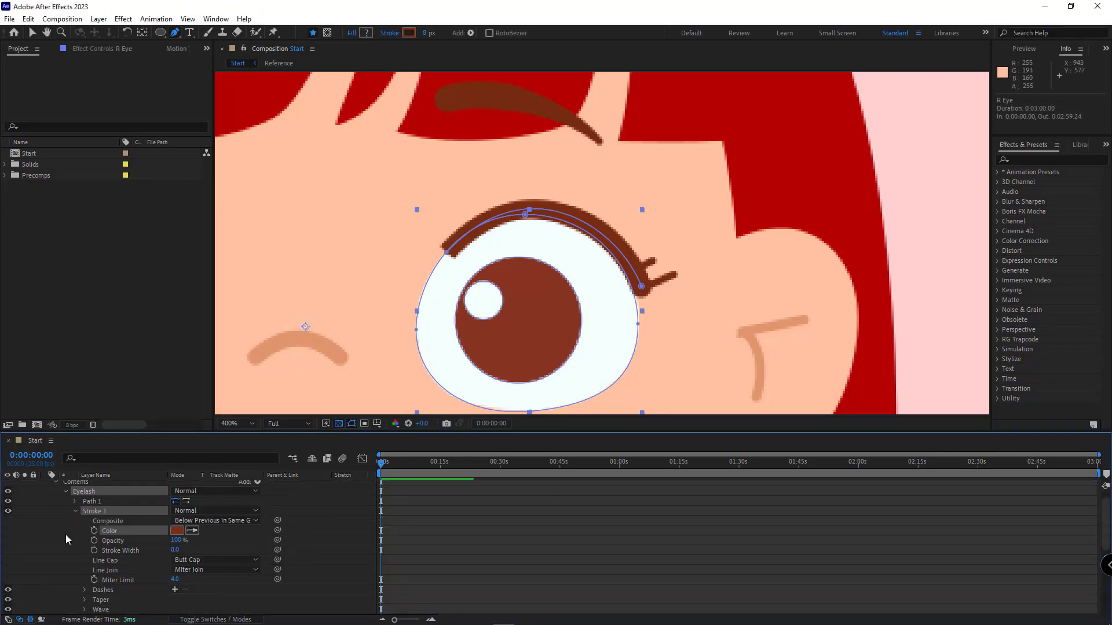
left_click(187, 561)
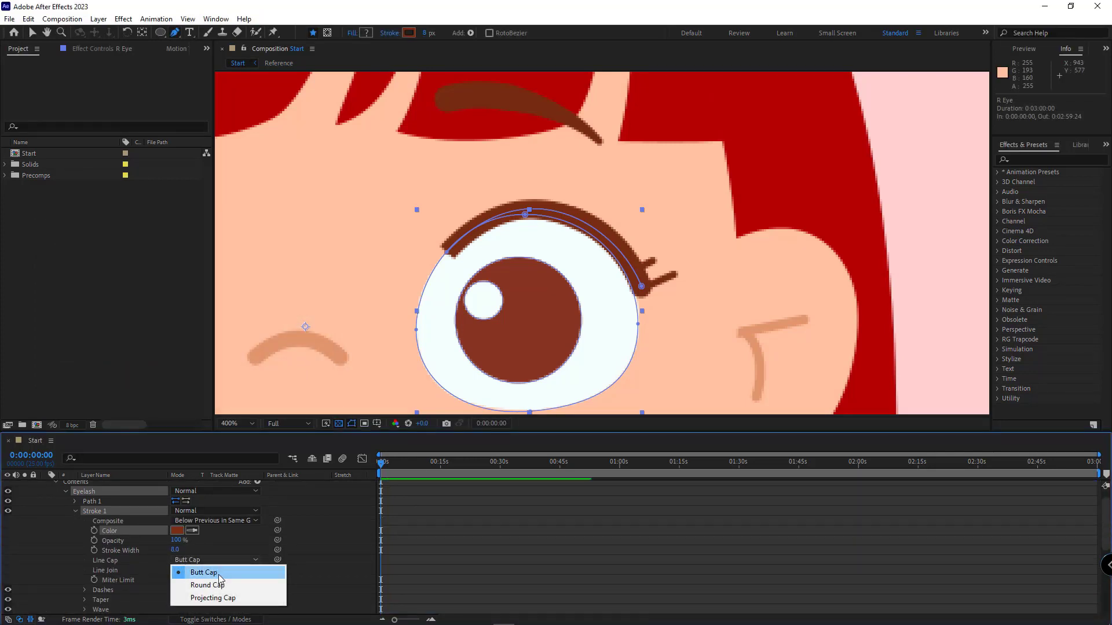
left_click(223, 584)
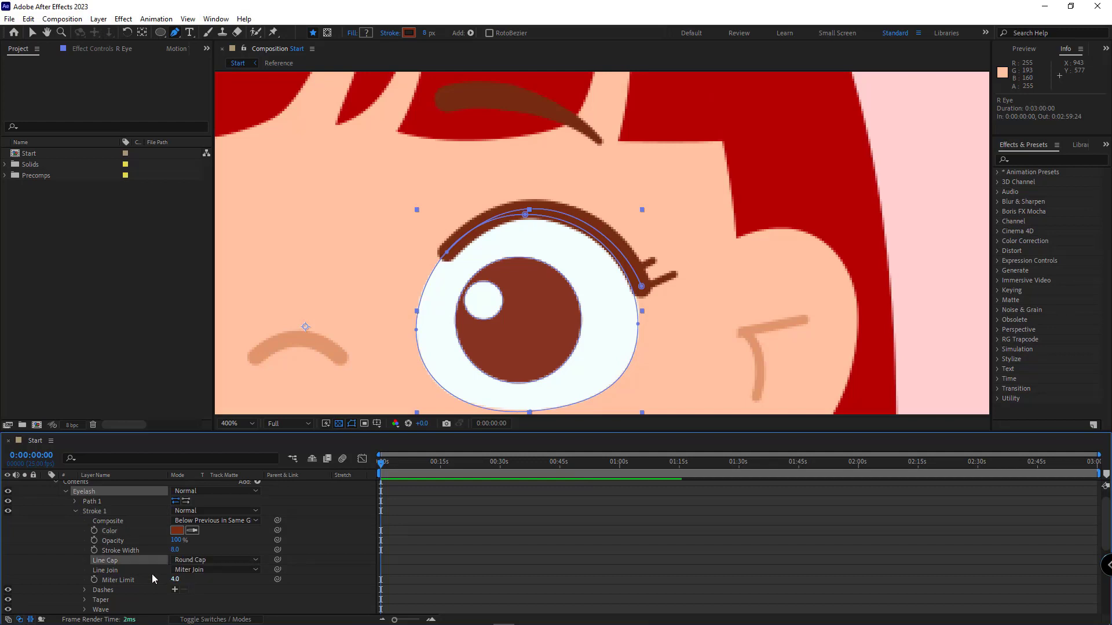
Expand the Taper settings of the Eyelash stroke and solo the R Eye layer to isolate it from the reference.
scroll(66, 560, "down", 1)
left_click(84, 571)
scroll(79, 566, "down", 2)
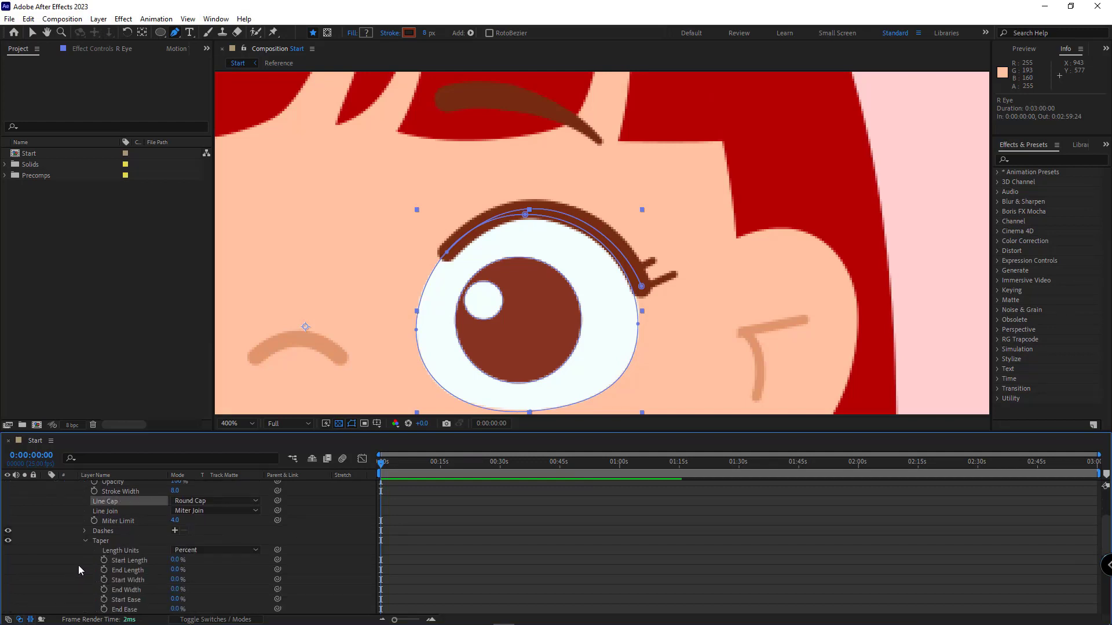
left_click(76, 554)
scroll(60, 538, "up", 4)
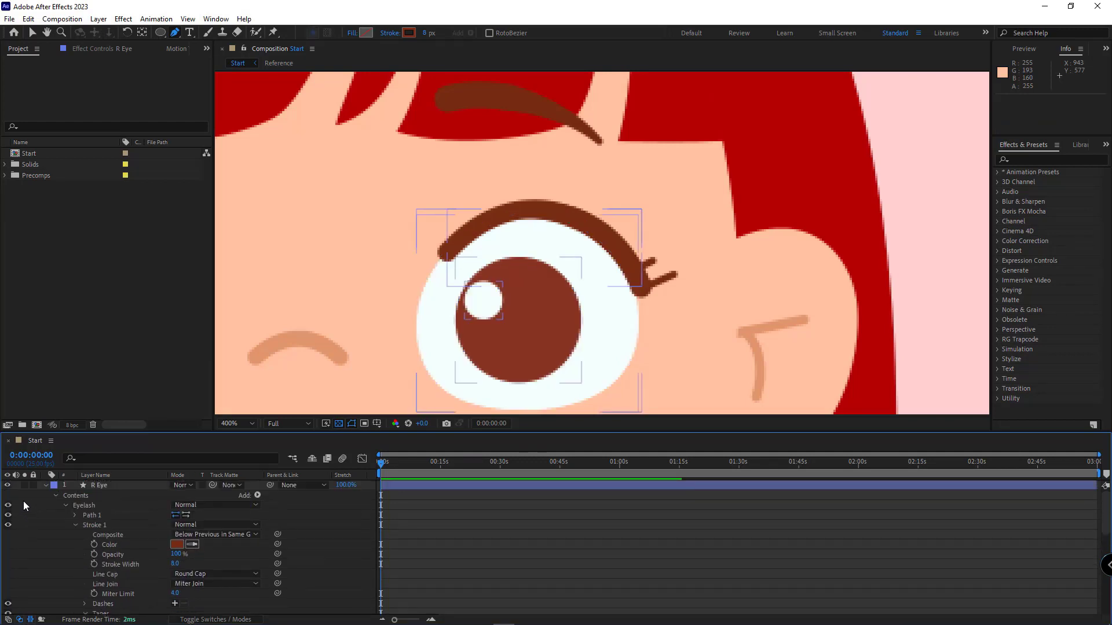
left_click(24, 486)
scroll(41, 516, "down", 4)
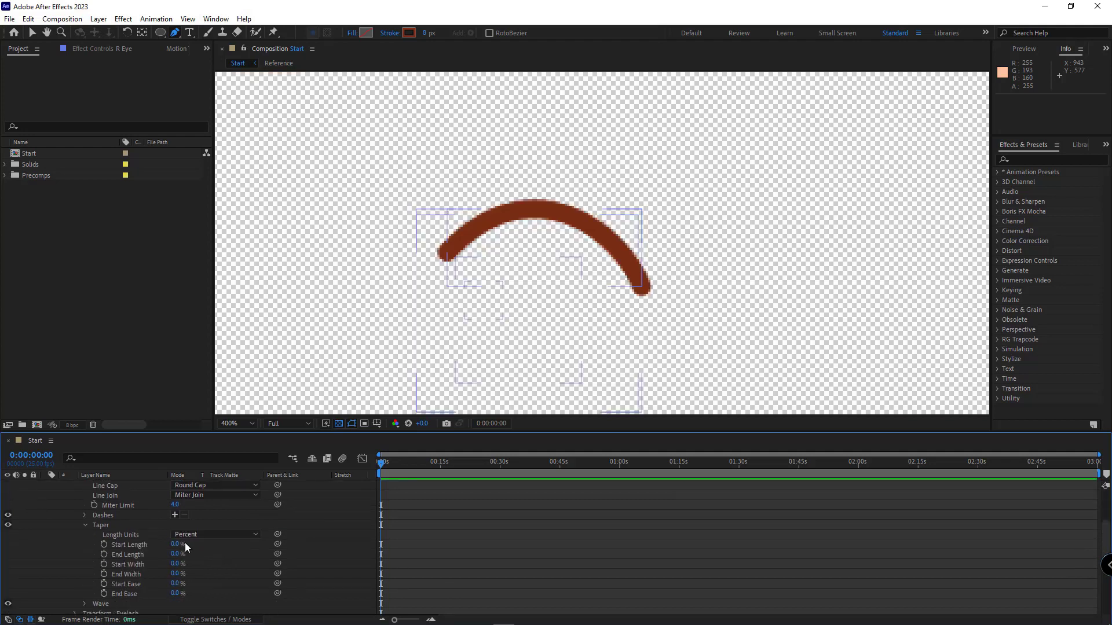
Taper the Eyelash stroke towards the inner eye corner with End Length 80% and End Width 20%.
left_click_drag(180, 543, 306, 325)
key("ctrl+z")
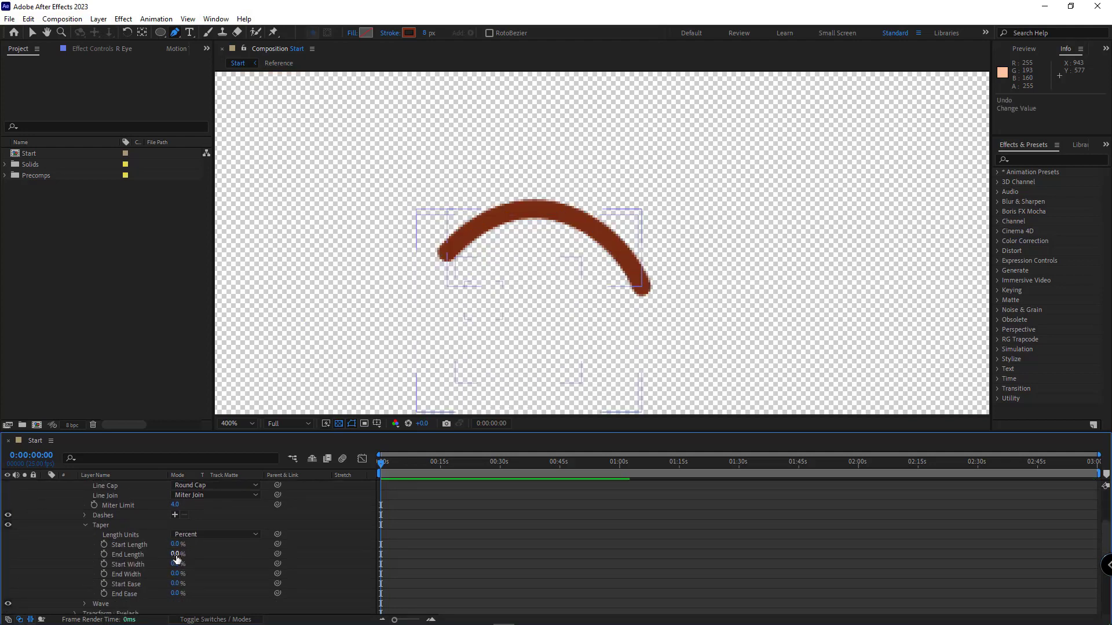
left_click_drag(175, 554, 232, 559)
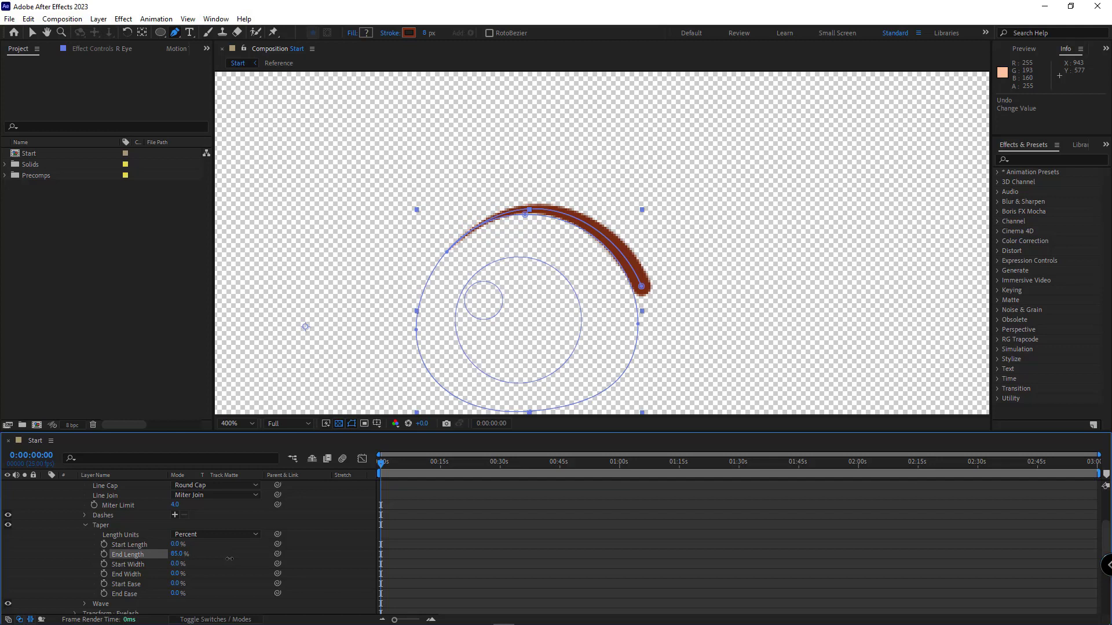
left_click(177, 554)
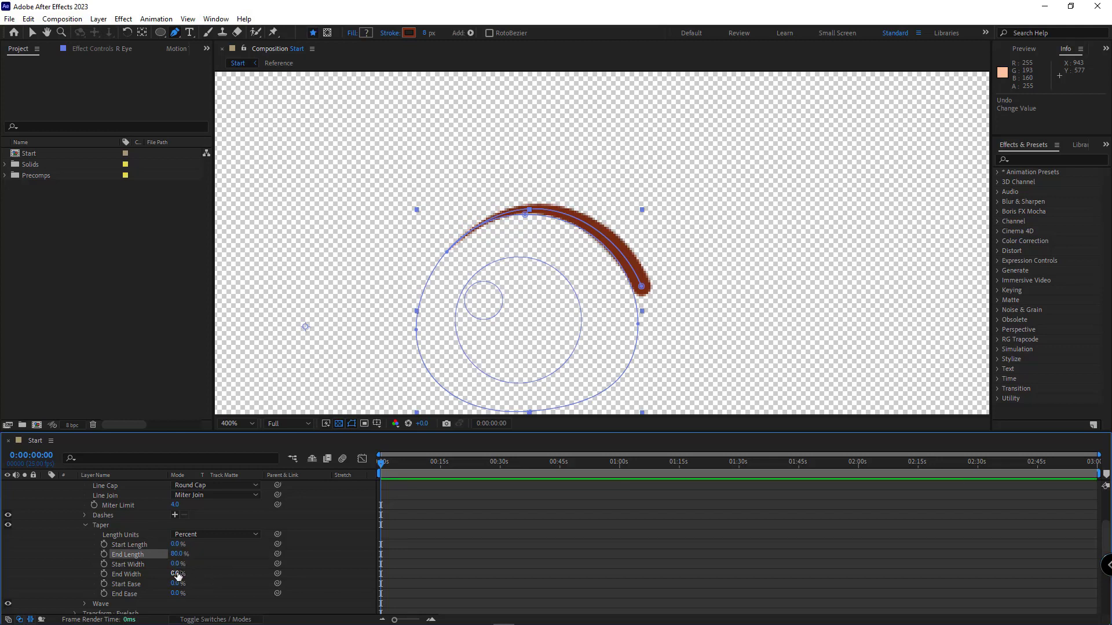
left_click_drag(178, 575, 185, 573)
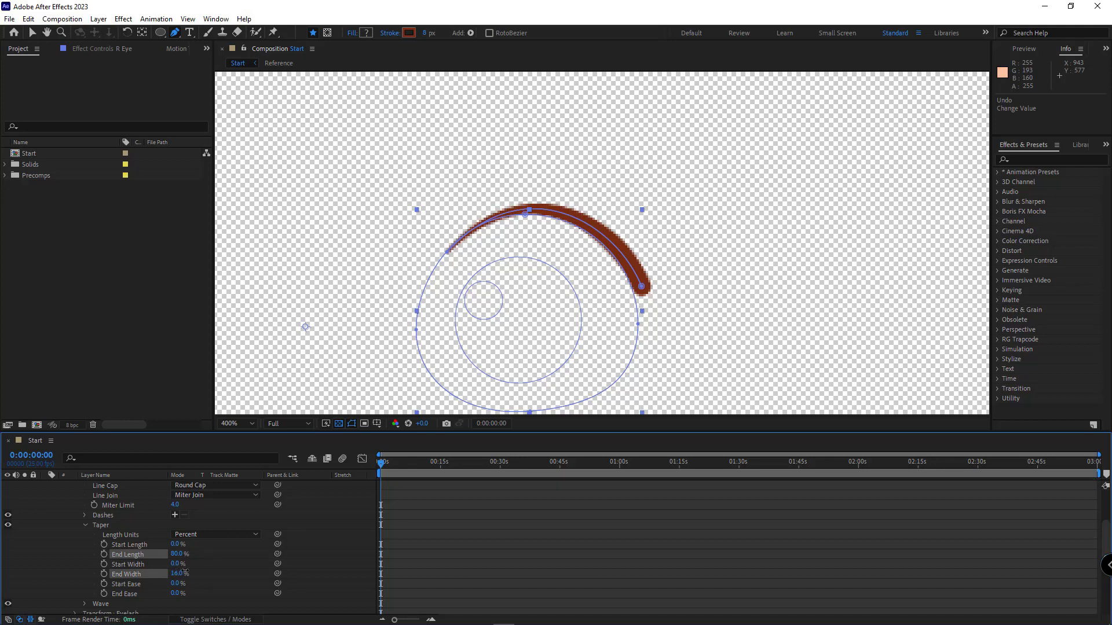
left_click(71, 561)
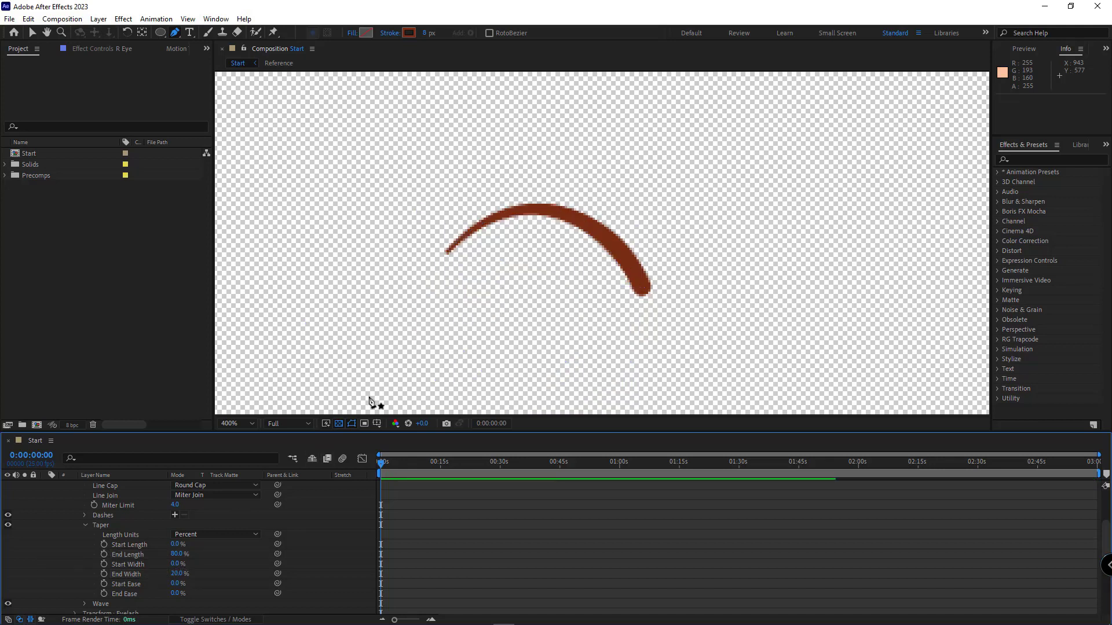
Group the Eyelash shape inside the R Eye layer and name the group Eyelash.
scroll(93, 556, "up", 3)
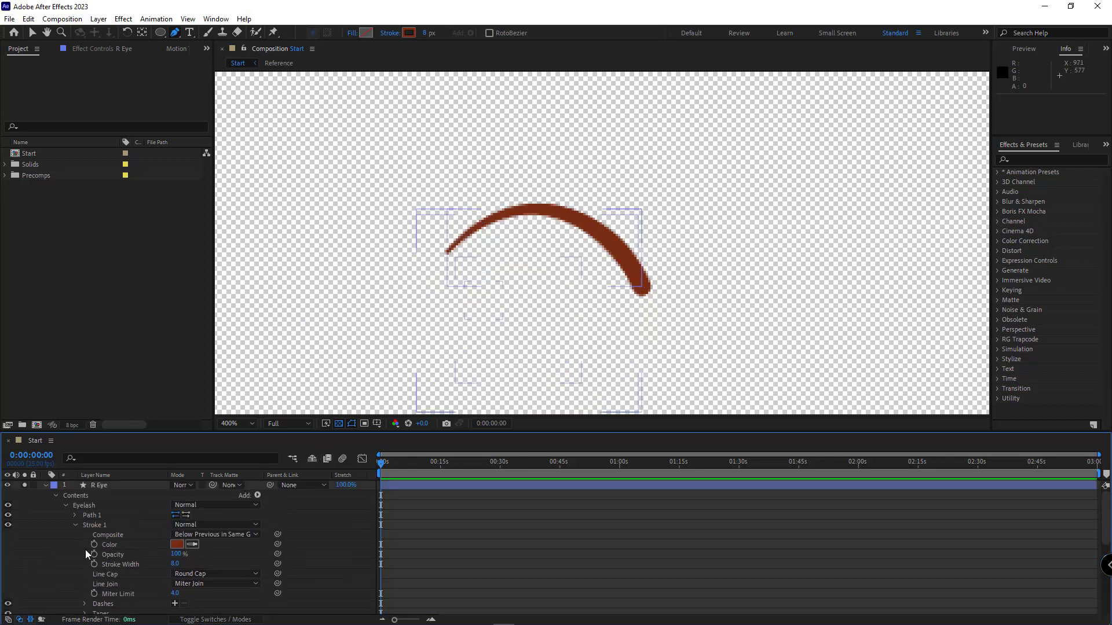
left_click(66, 508)
left_click(88, 508)
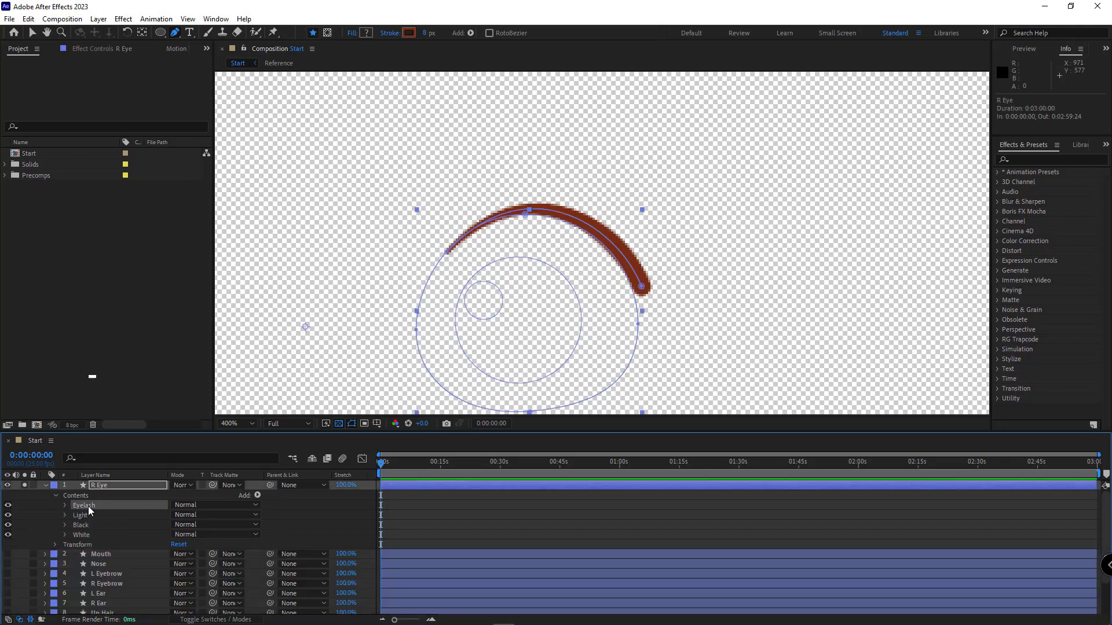
key("ctrl+g")
key("Return")
type("Eyel")
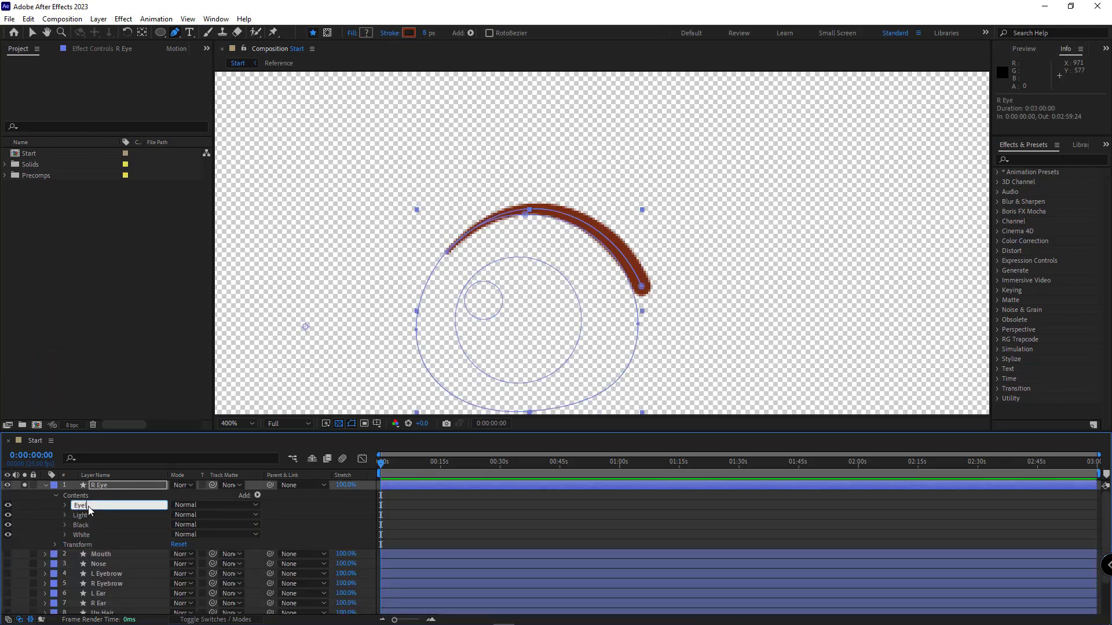
type("ash")
key("Return")
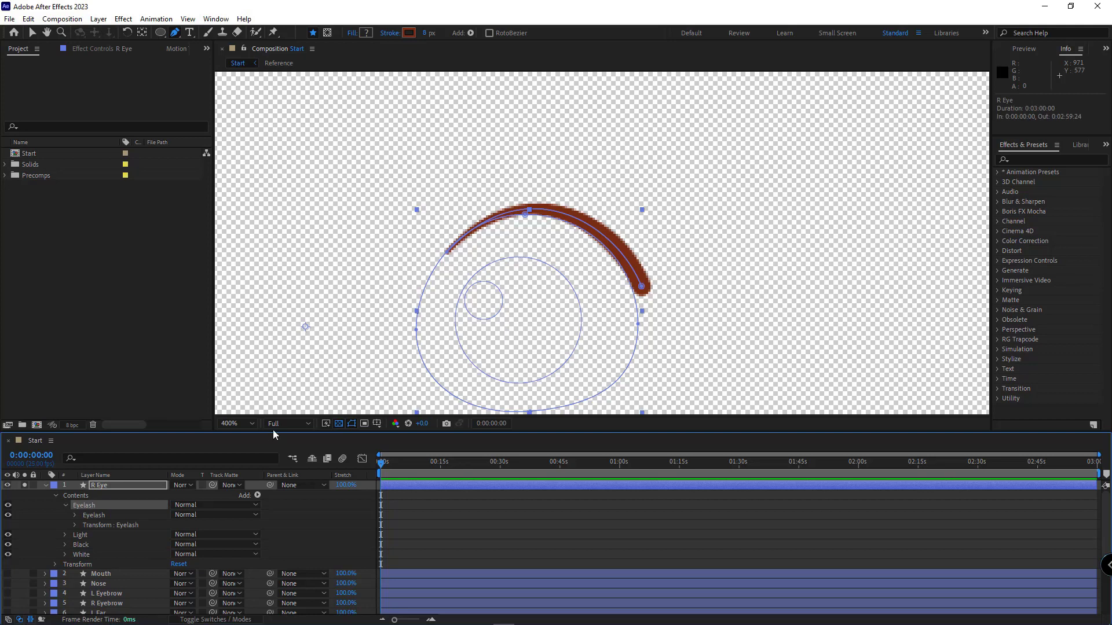
Unsolo R Eye and draw a straight two-point line along the lower, longer lash at the outer eye corner.
left_click(26, 485)
scroll(660, 318, "up", 2)
left_click(644, 256)
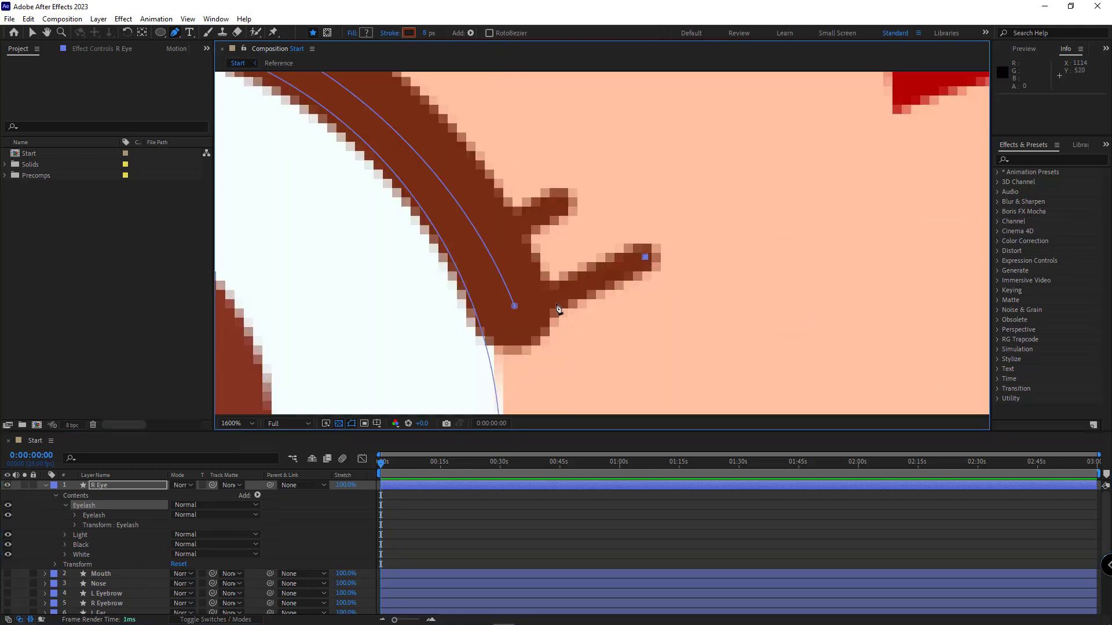
left_click(539, 307)
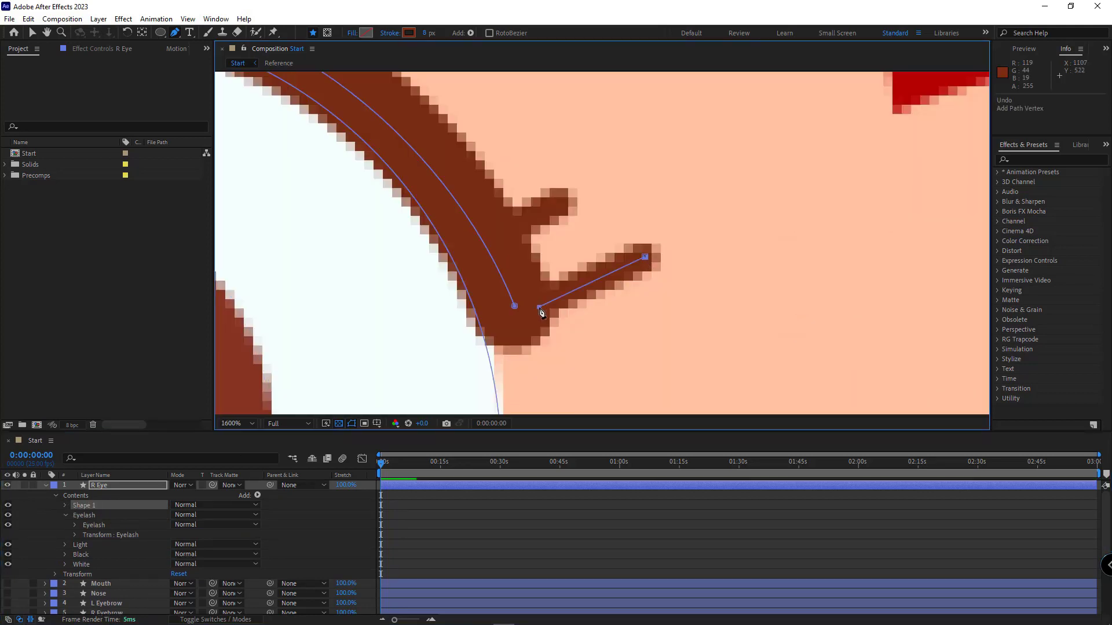
Set the new lash line's stroke width to 3 px with the R Eye layer soloed.
left_click(422, 35)
type("2")
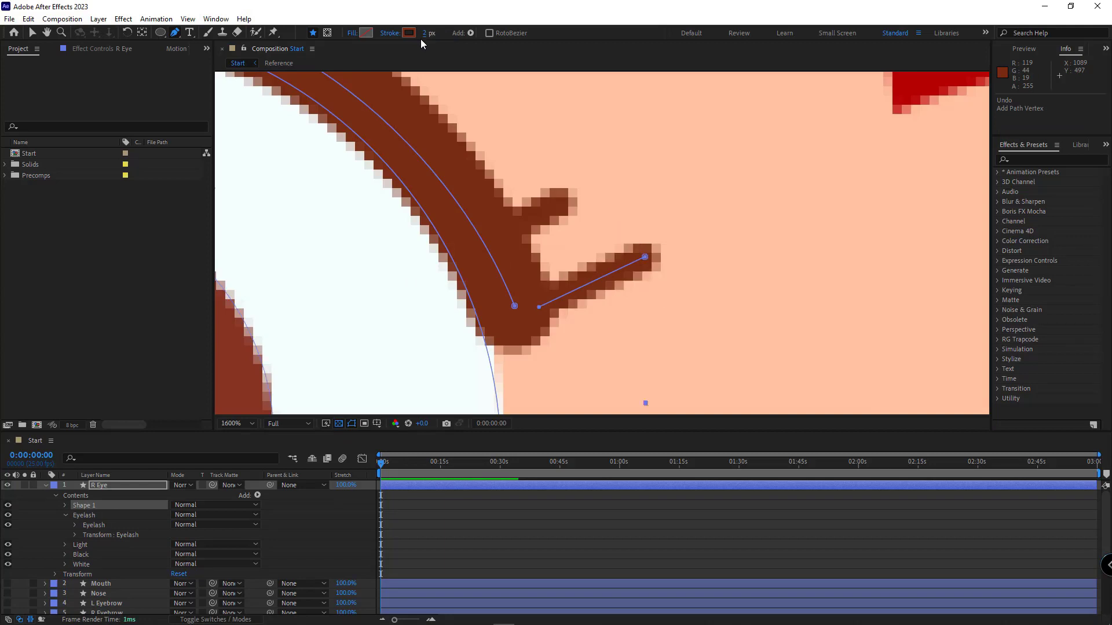
left_click(24, 486)
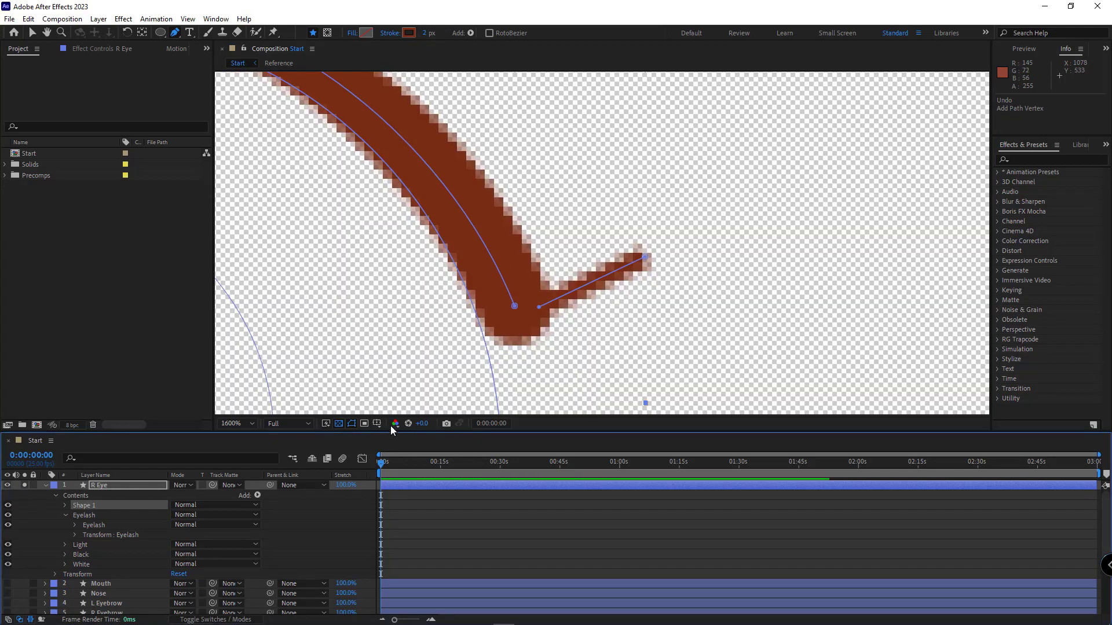
left_click(423, 35)
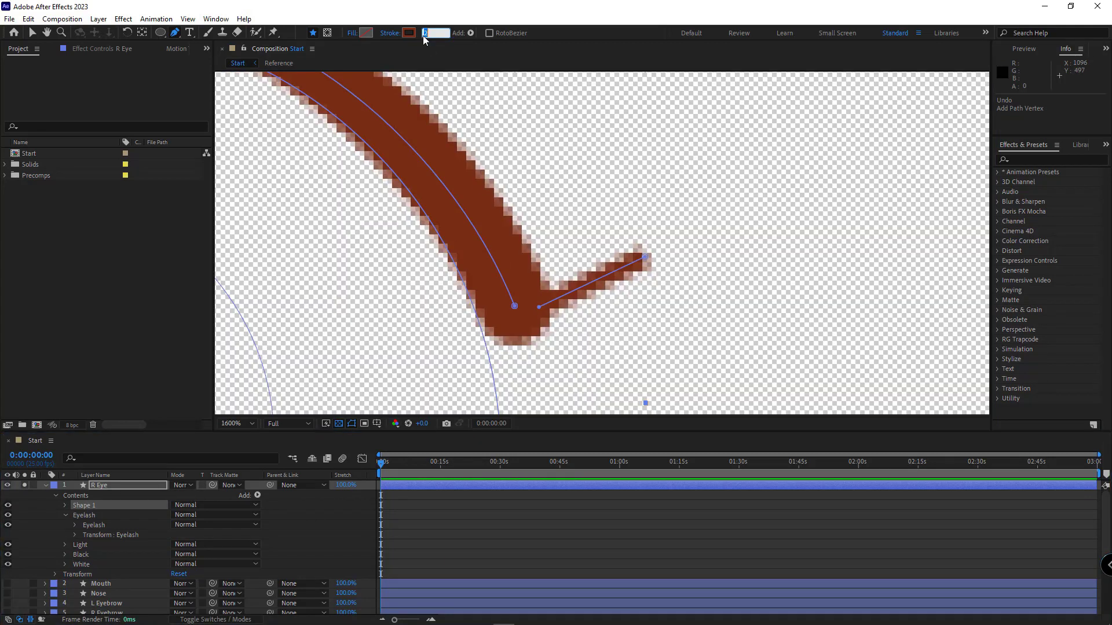
type("3")
key("Return")
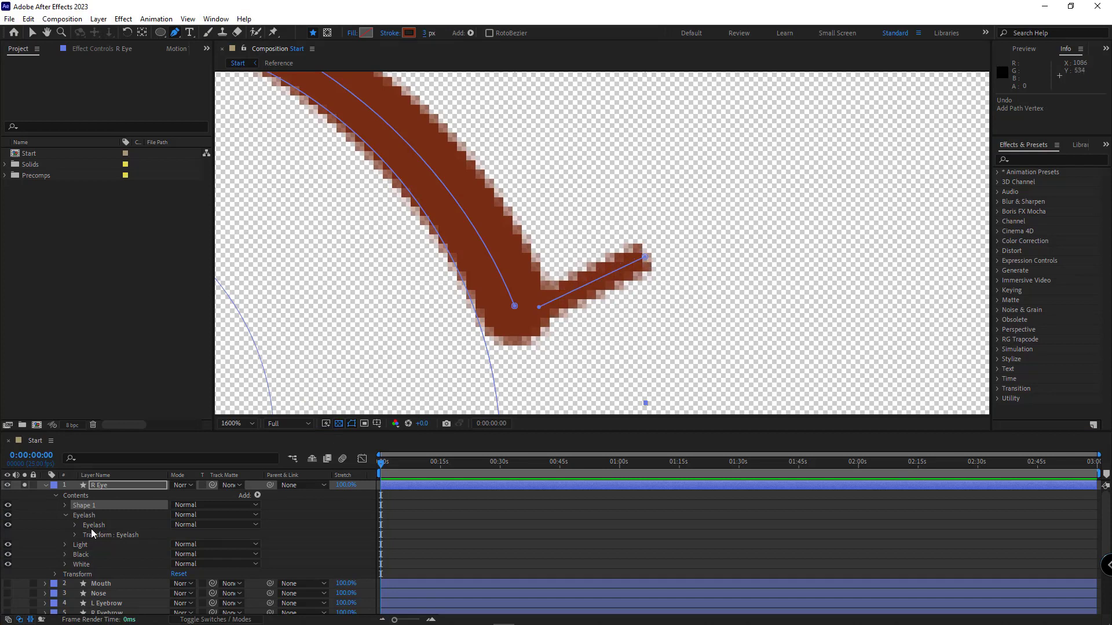
Delete Fill 1 from the new lash line shape and set its stroke's line cap to Round Cap.
left_click(65, 505)
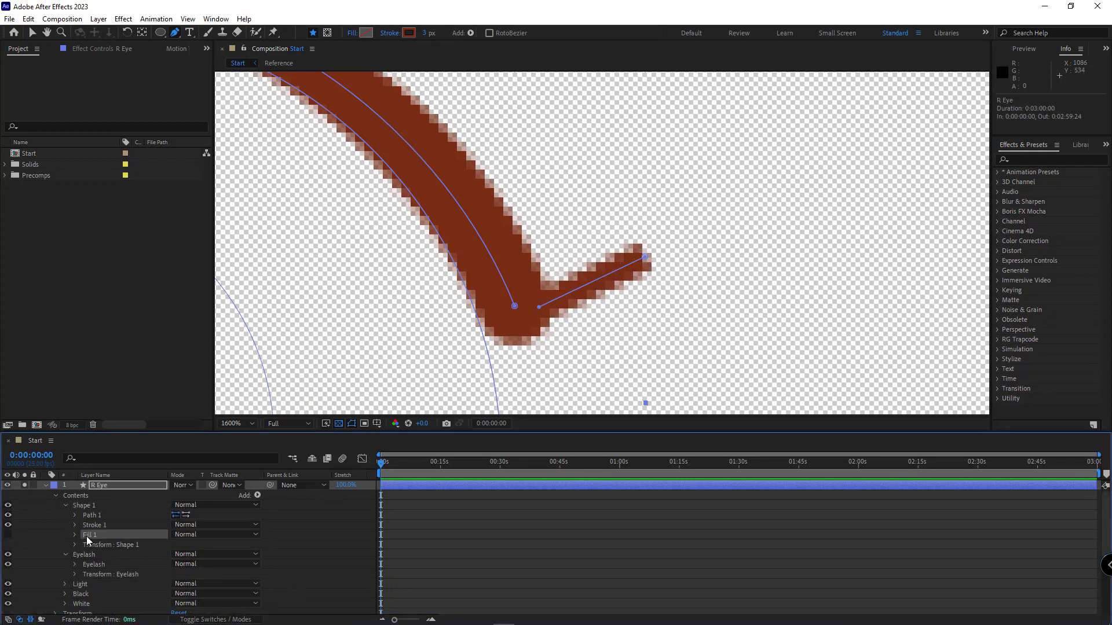
left_click(74, 525)
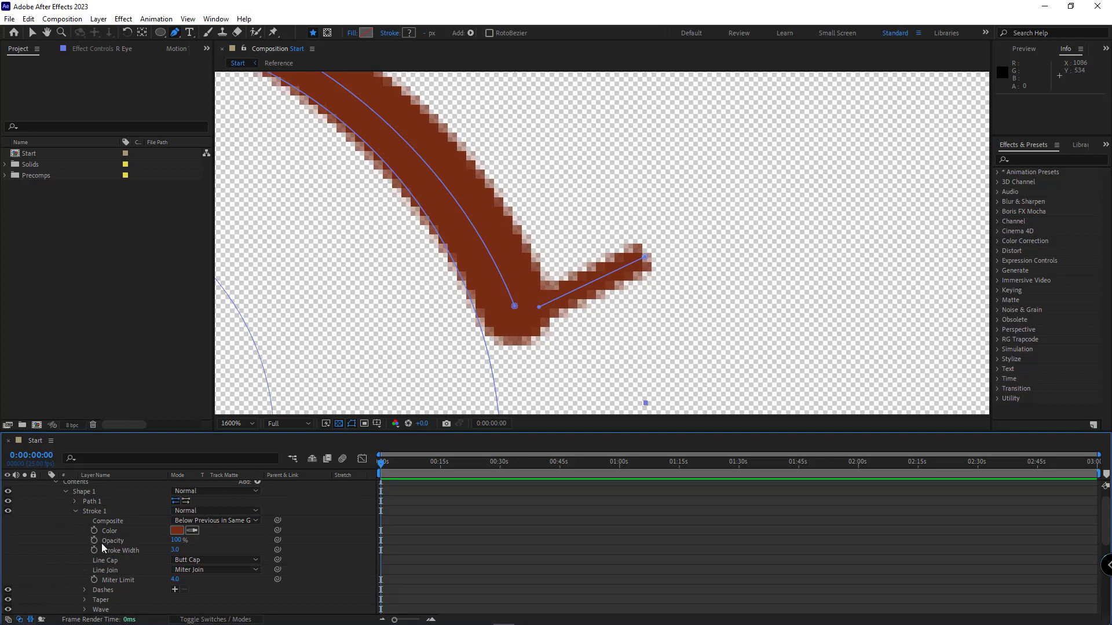
left_click(214, 560)
left_click(221, 582)
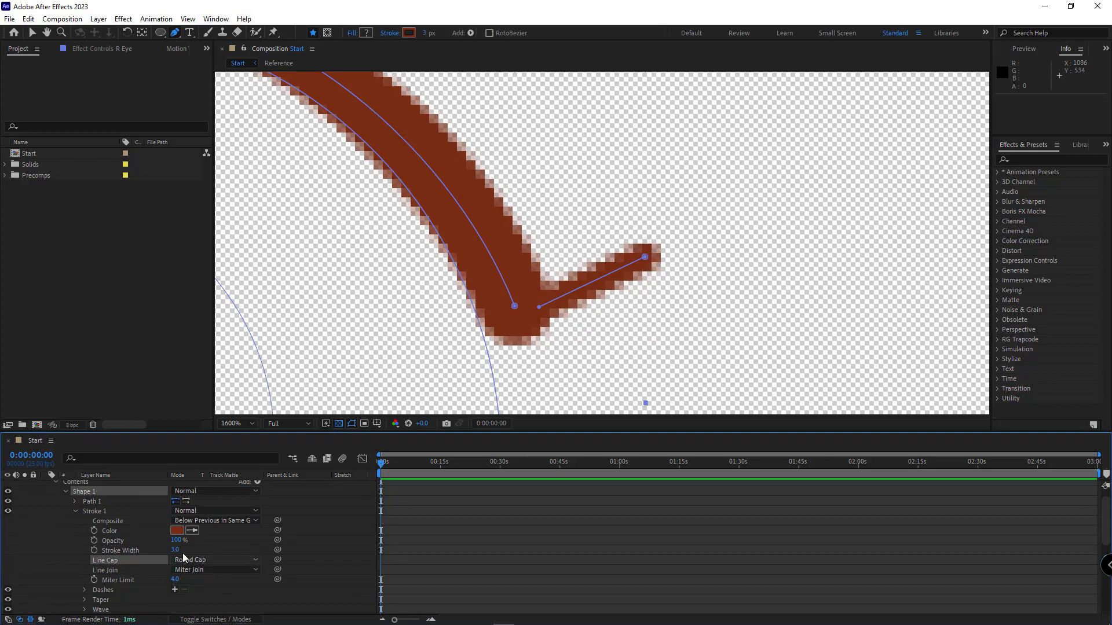
Duplicate the lash line Shape 1 and hide the original while working on the copy.
left_click(66, 492)
key("ctrl+d")
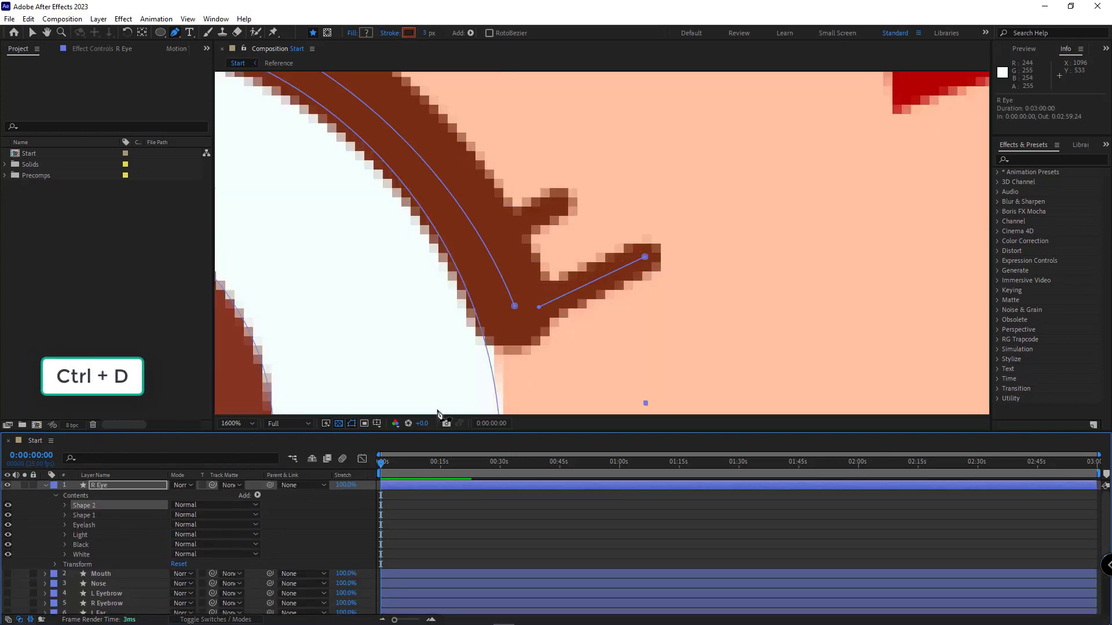
left_click(8, 516)
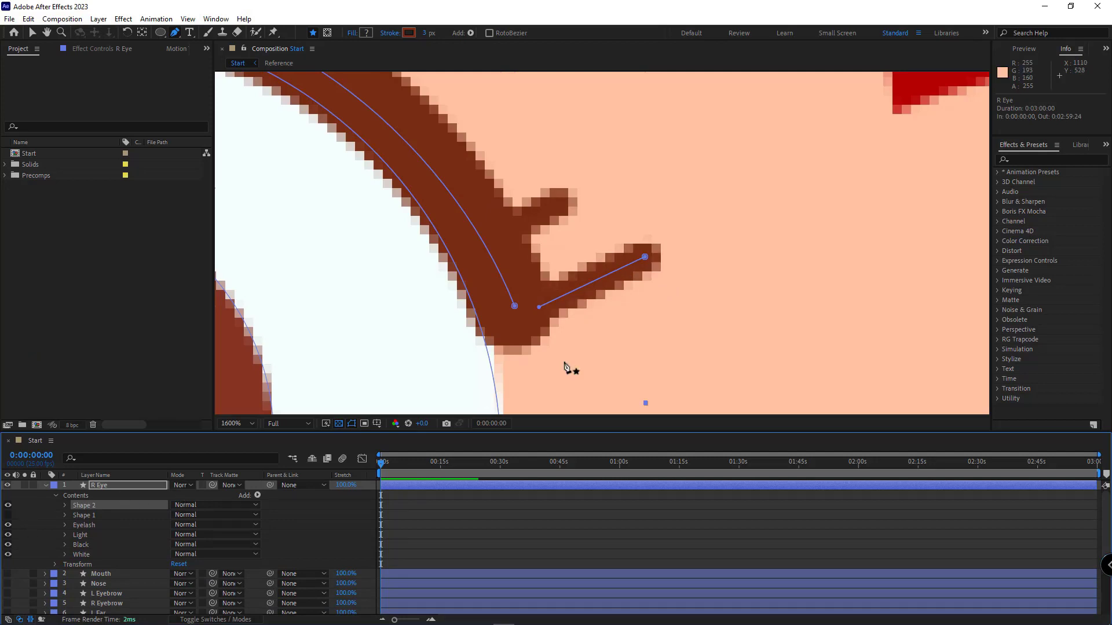
Move the whole path of the duplicated lash line onto the upper, shorter reference lash and make Shape 1 visible again.
left_click(644, 259)
key("ctrl+a")
left_click_drag(644, 261, 563, 204)
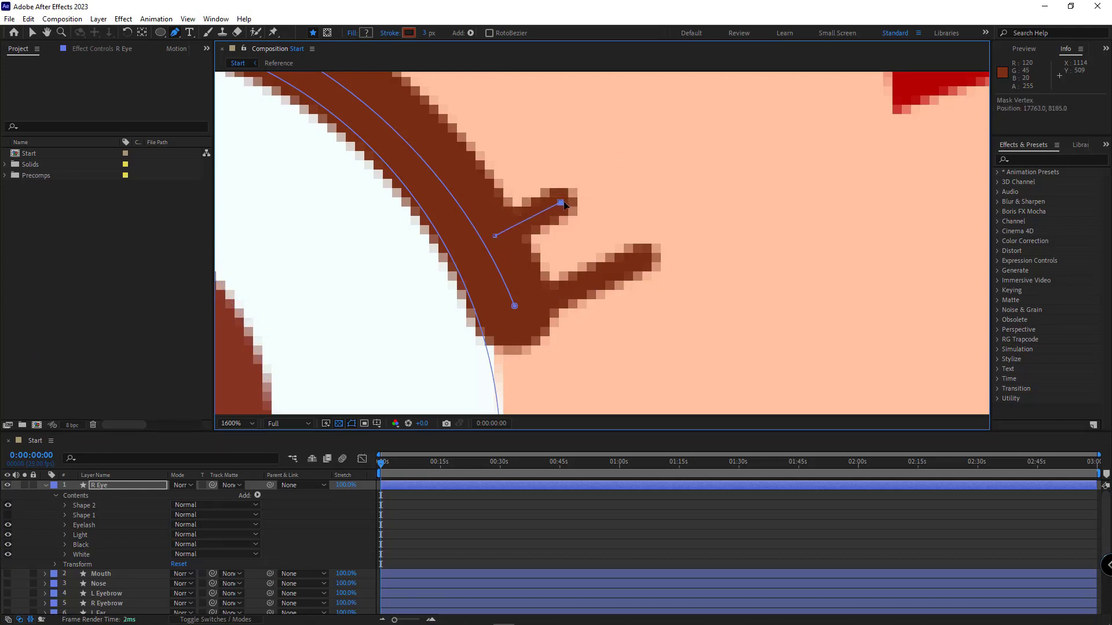
left_click(40, 535)
left_click(8, 515)
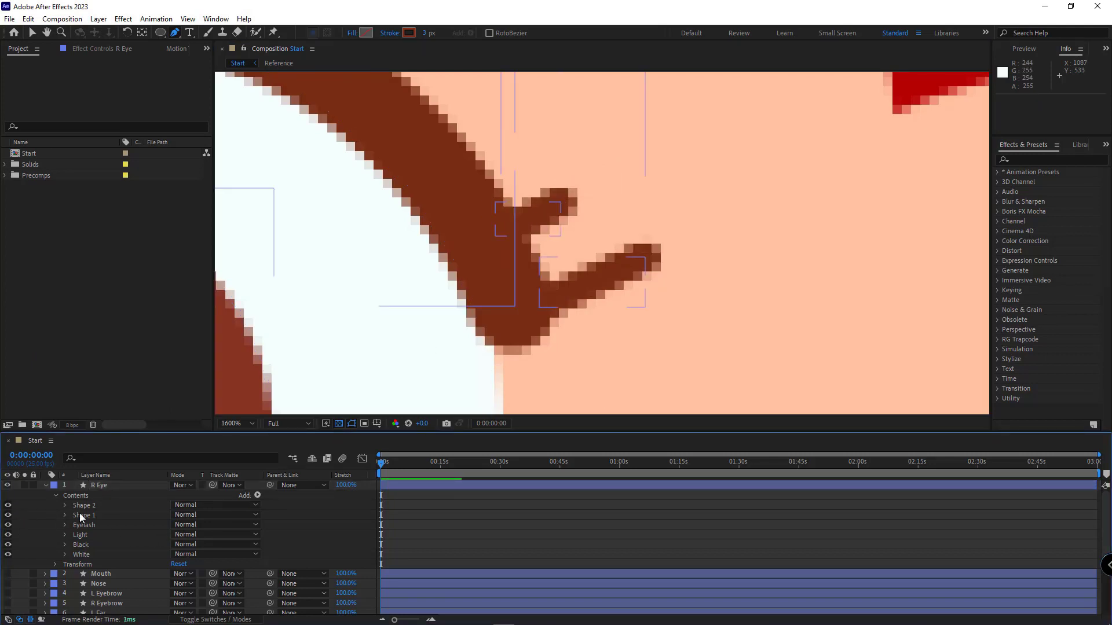
Group Shape 2, Shape 1 and Eyelash in the R Eye layer and name the group Group Eyelash.
left_click(84, 507)
left_click(90, 517, "ctrl")
left_click(109, 526, "ctrl")
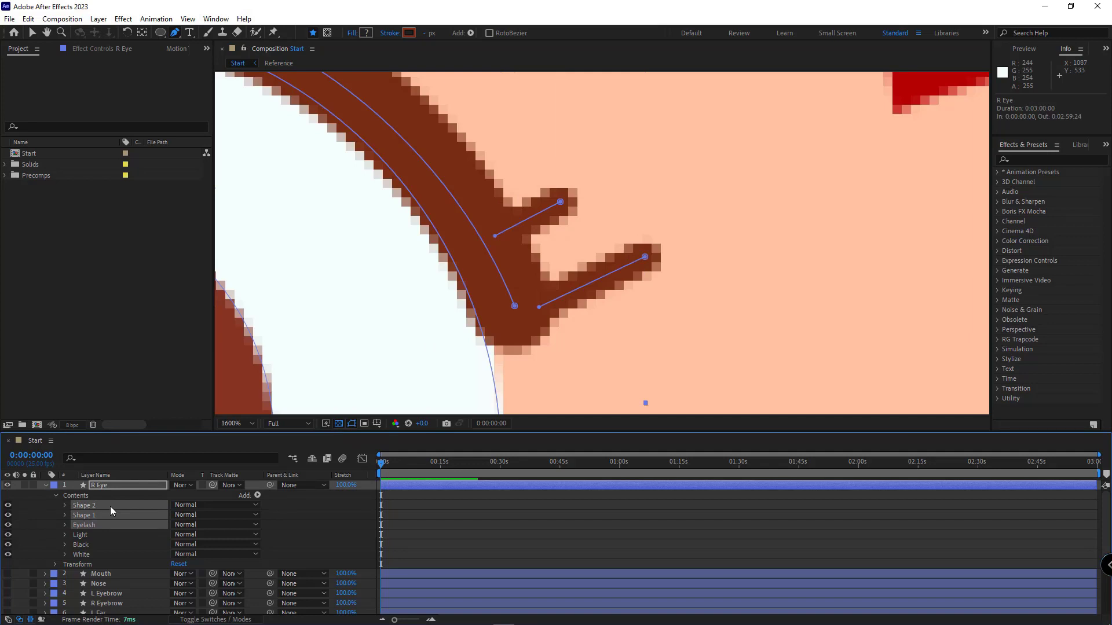
key("ctrl+g")
key("Return")
type("Group Ey")
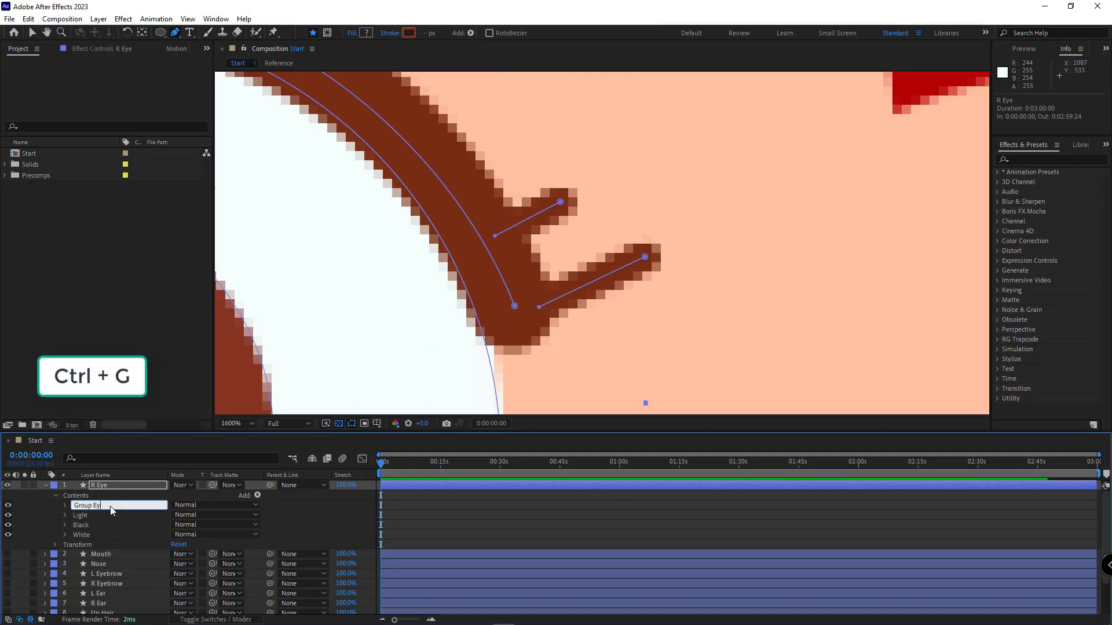
type("elash")
key("Return")
Solo the R Eye layer and give its Black iris shape a solid colour fill.
scroll(444, 359, "down", 2)
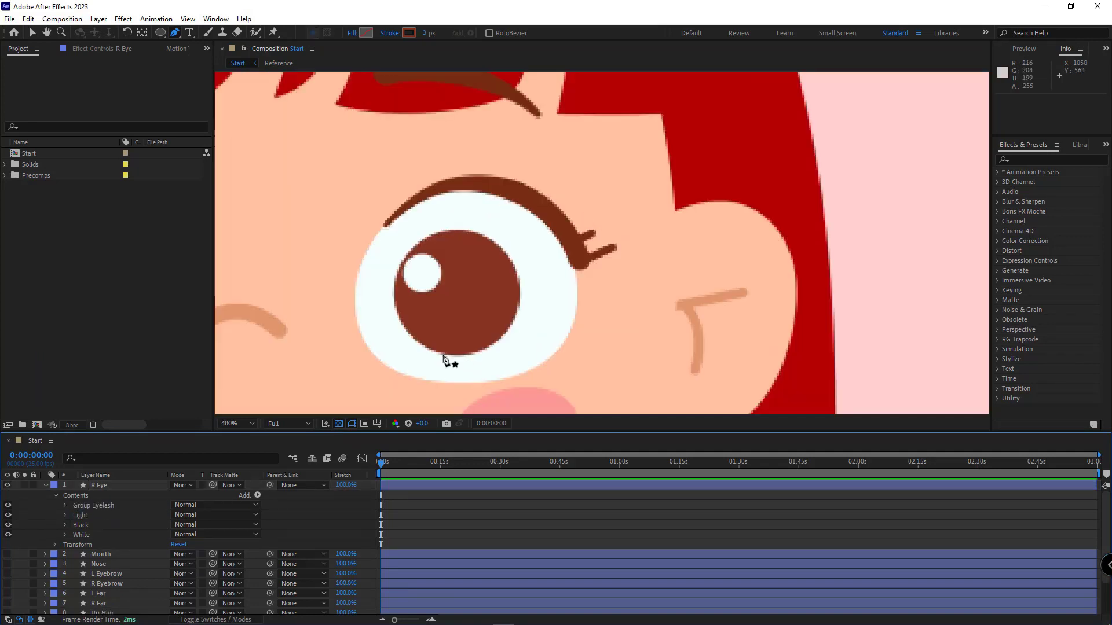
key("v")
left_click(85, 524)
left_click(24, 485)
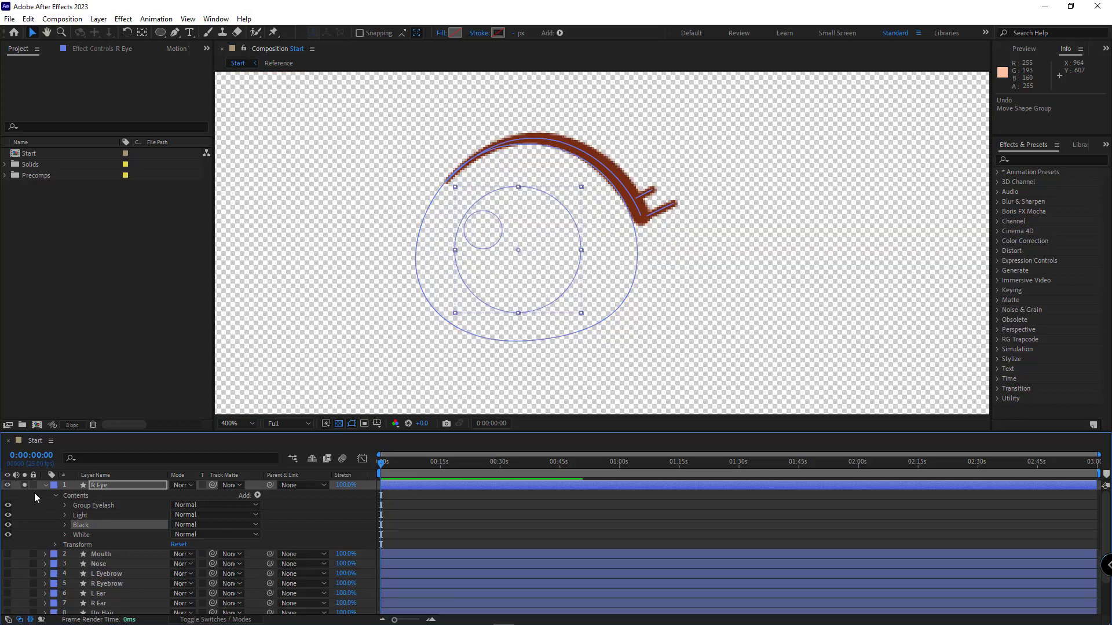
left_click(85, 528)
left_click(442, 33)
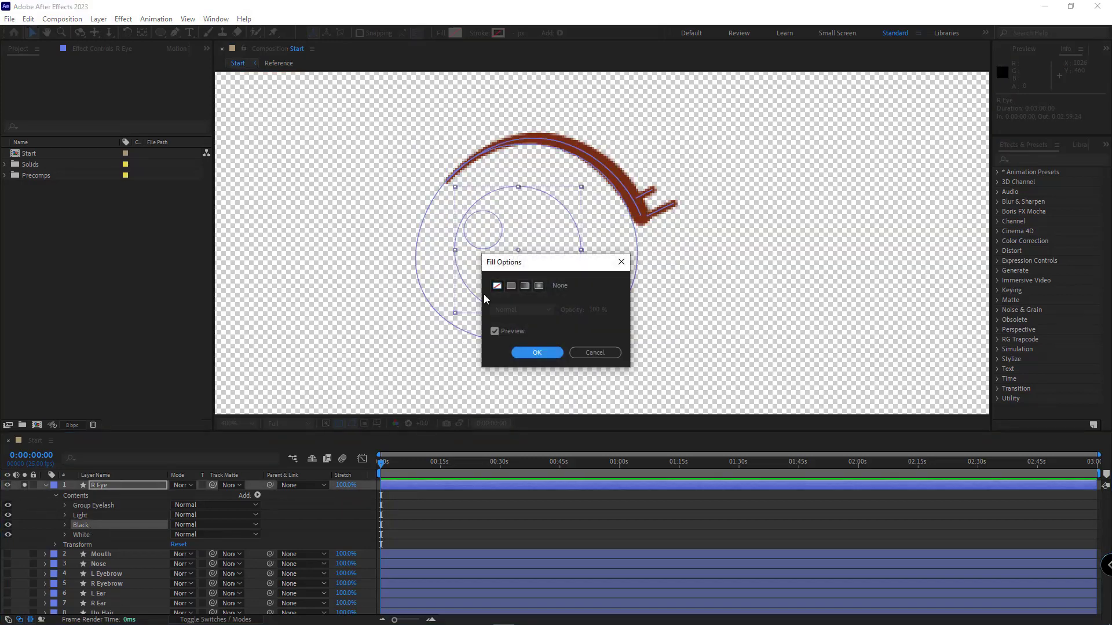
left_click(506, 286)
left_click(531, 350)
Set the Black iris shape's fill colour to the brown sampled from the eyelash.
left_click(455, 34)
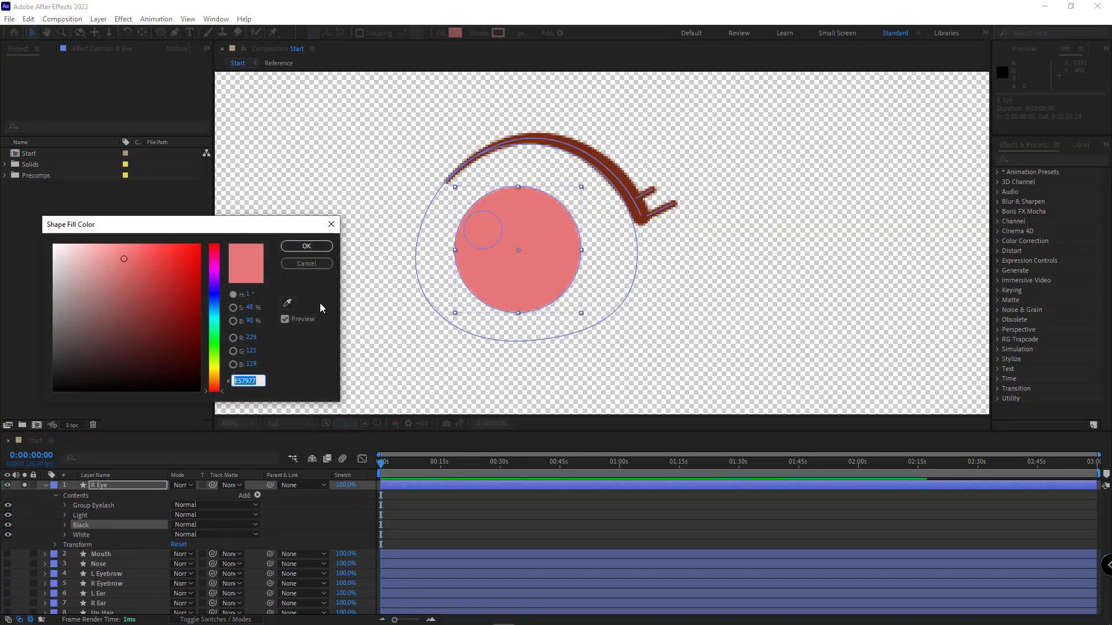
left_click(287, 303)
left_click(662, 195)
left_click(307, 247)
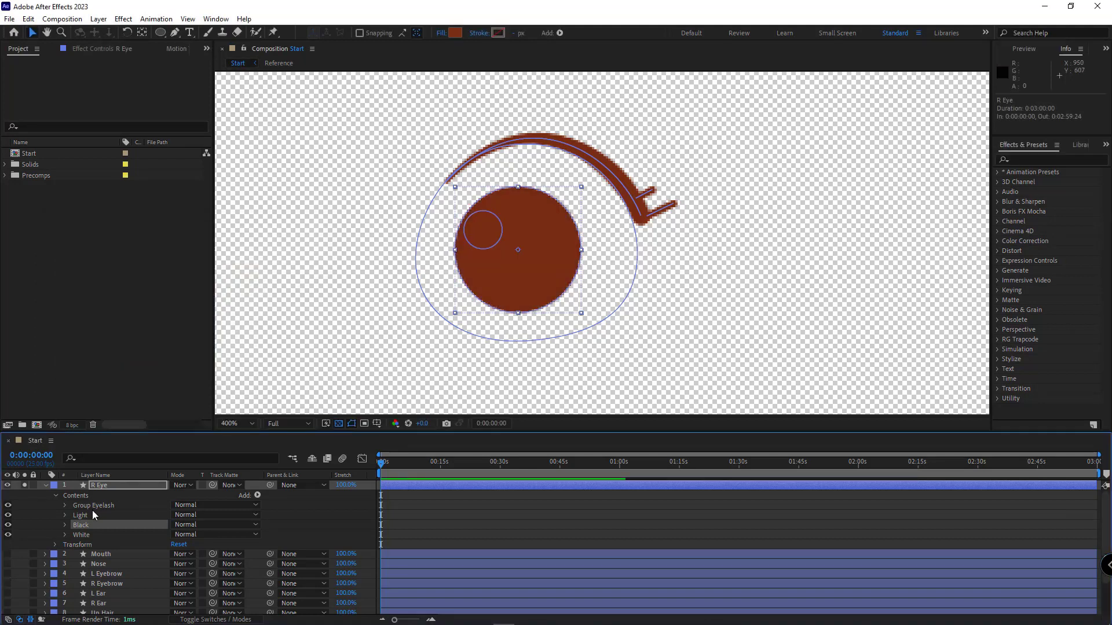
Set the Light highlight shape's fill colour to white (FFFFFF).
left_click(92, 514)
left_click(455, 35)
left_click_drag(81, 261, 2, 183)
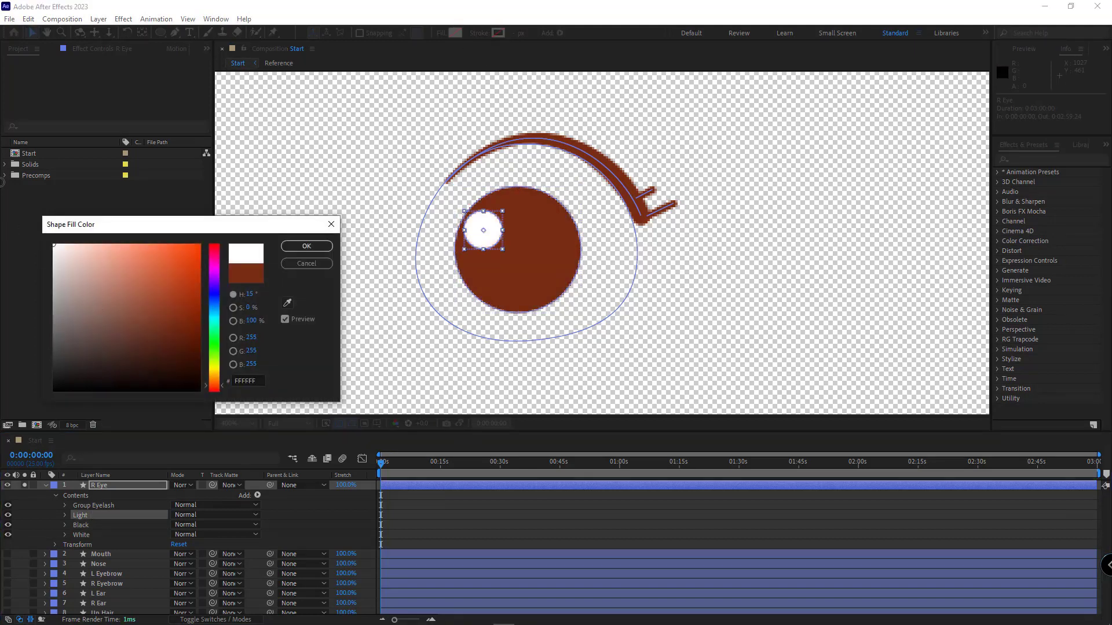
left_click(319, 250)
Set the fill colour of the White eyeball shape to white.
left_click(80, 534)
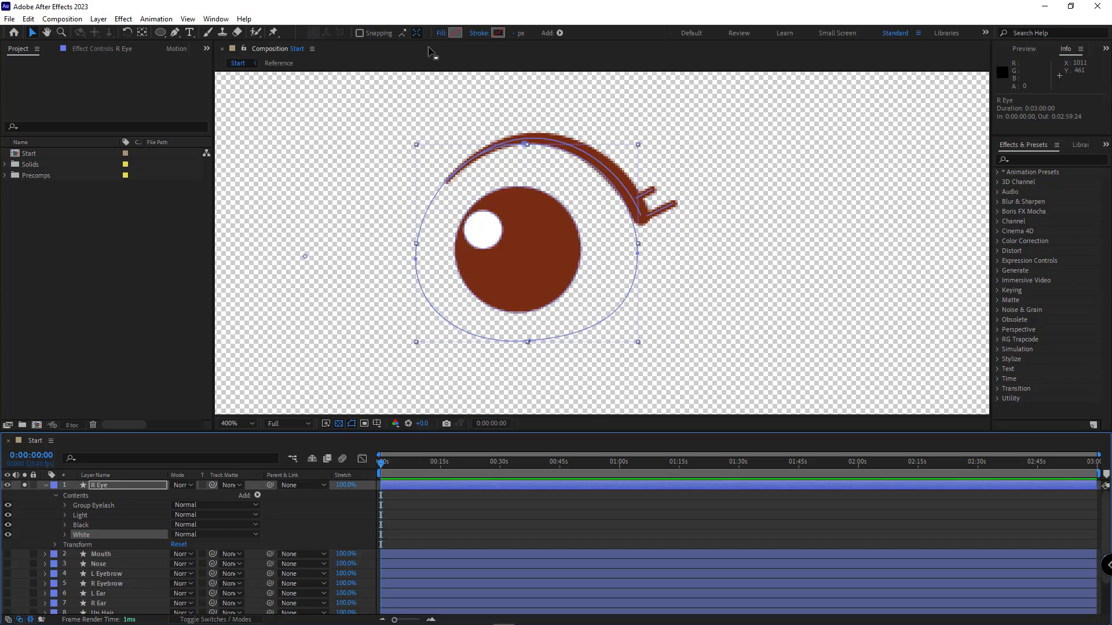
left_click(455, 32)
left_click_drag(86, 278, 47, 244)
left_click(305, 249)
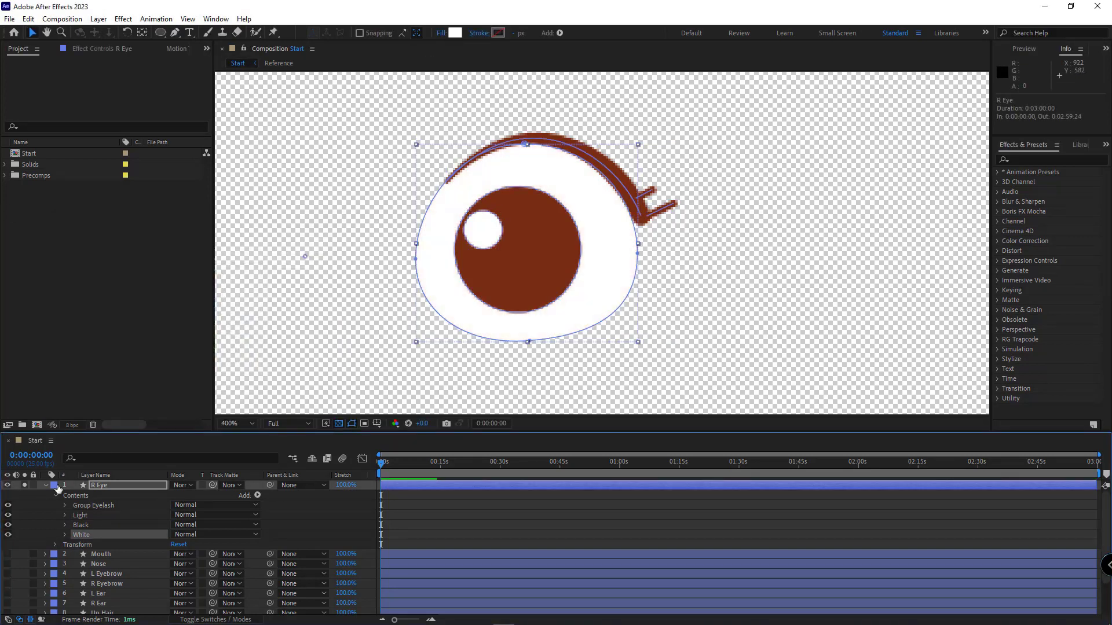
Try moving the Black iris shape towards the lower edge of the eye white, and undo the move.
left_click(522, 271)
left_click_drag(522, 271, 430, 314)
key("ctrl+z")
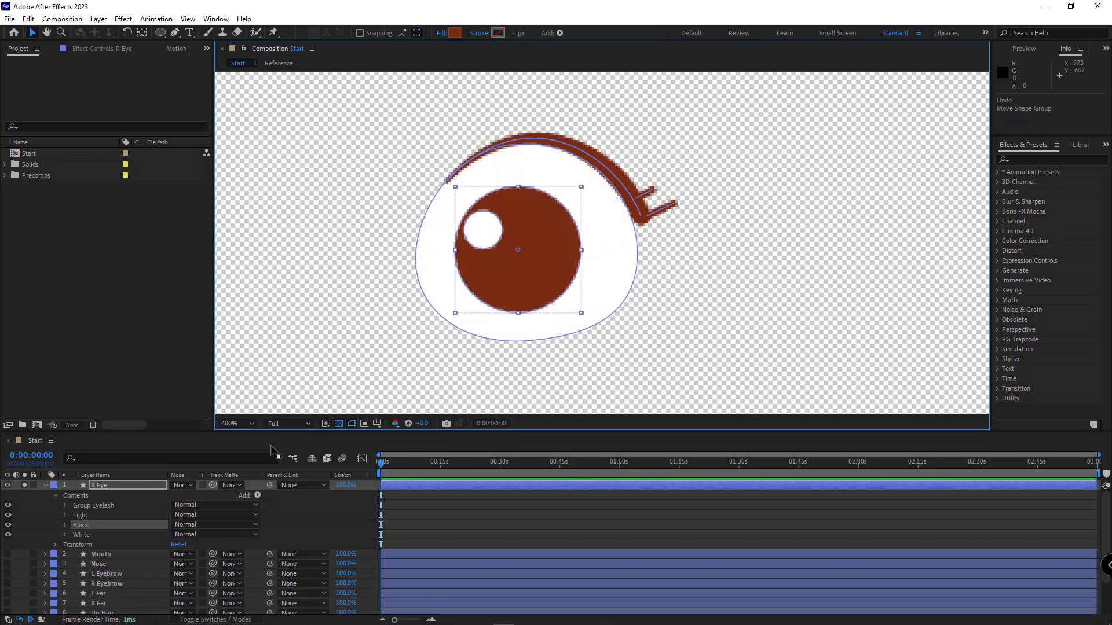
Group the Black iris and the Light highlight shapes in the R Eye layer.
left_click(89, 515, "shift")
key("ctrl+g")
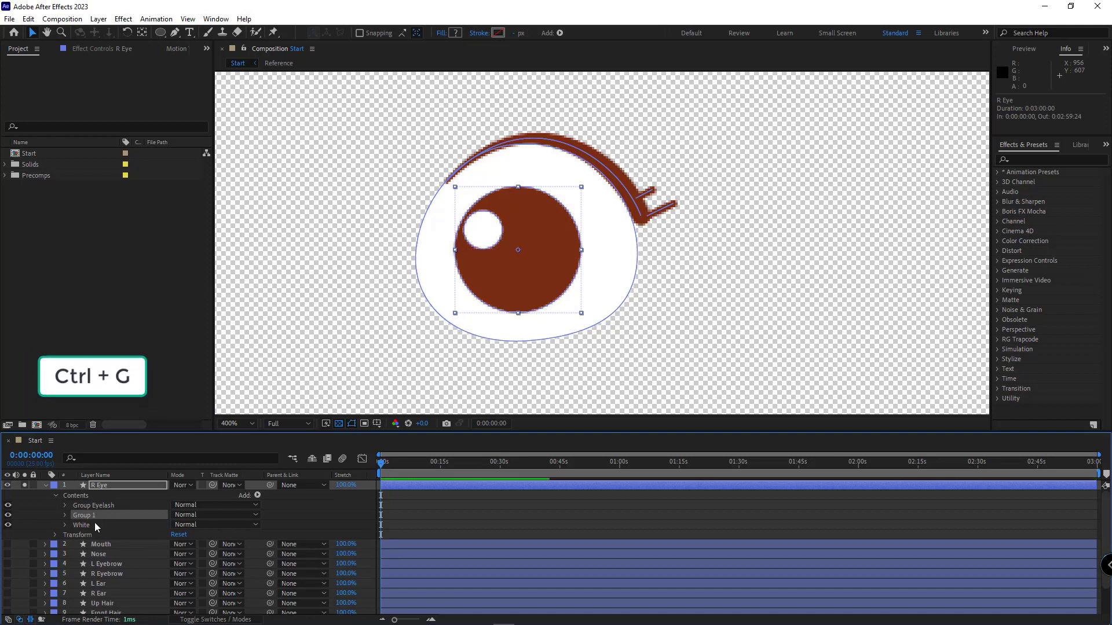
left_click(41, 523)
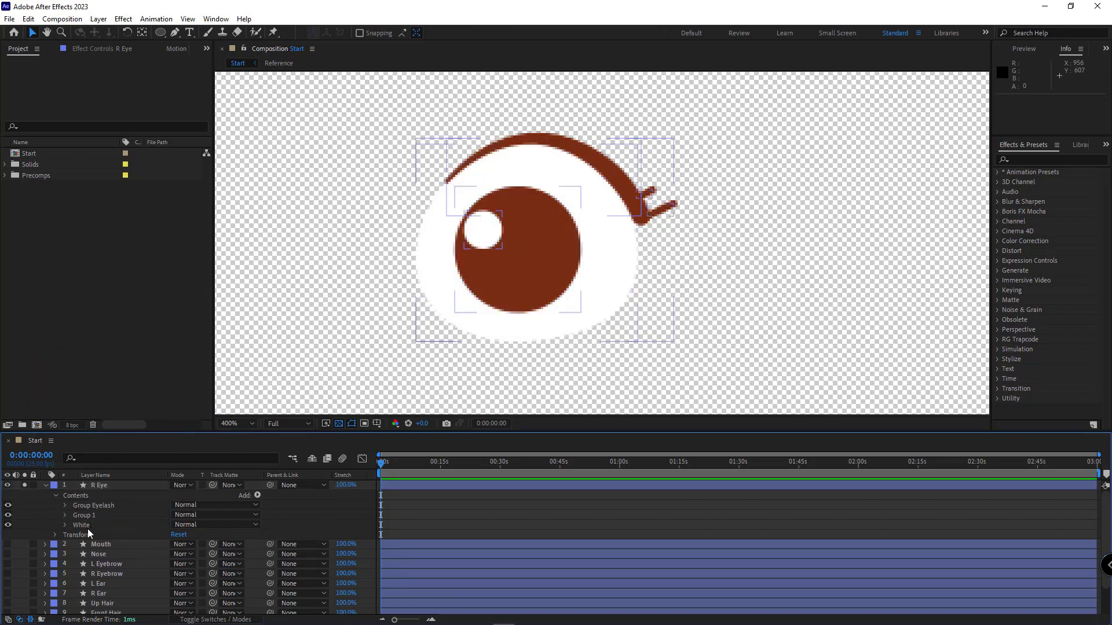
Duplicate the White shape and group the copy together with the iris group.
left_click(84, 527)
key("ctrl+d")
left_click(90, 515, "shift")
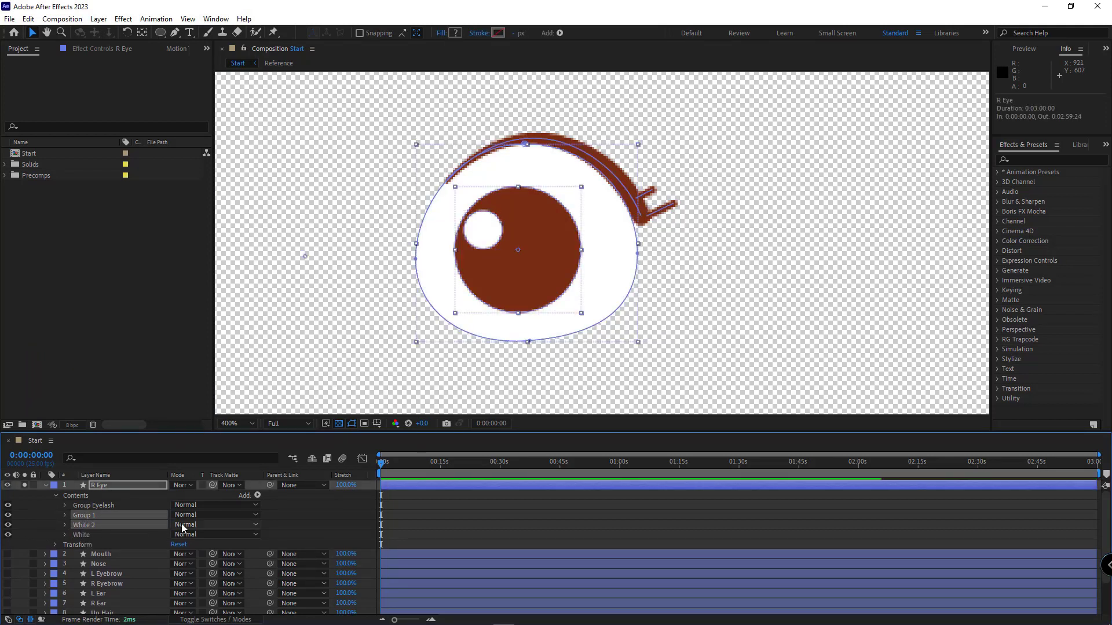
key("ctrl+g")
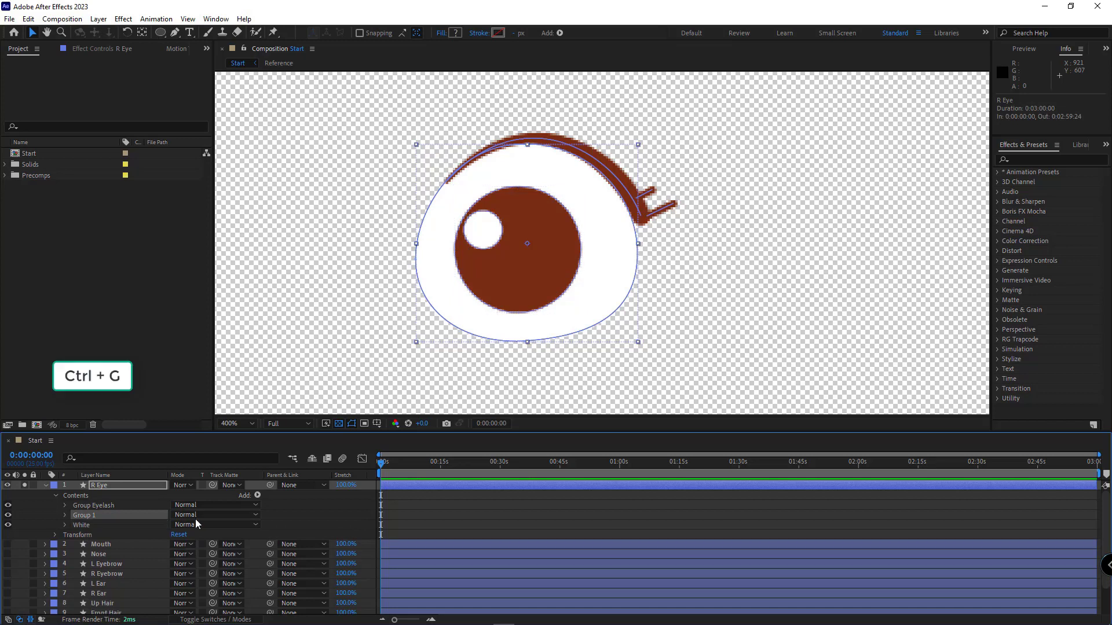
Hide White 2 inside the new outer group and isolate that group from the other R Eye contents.
left_click(64, 515)
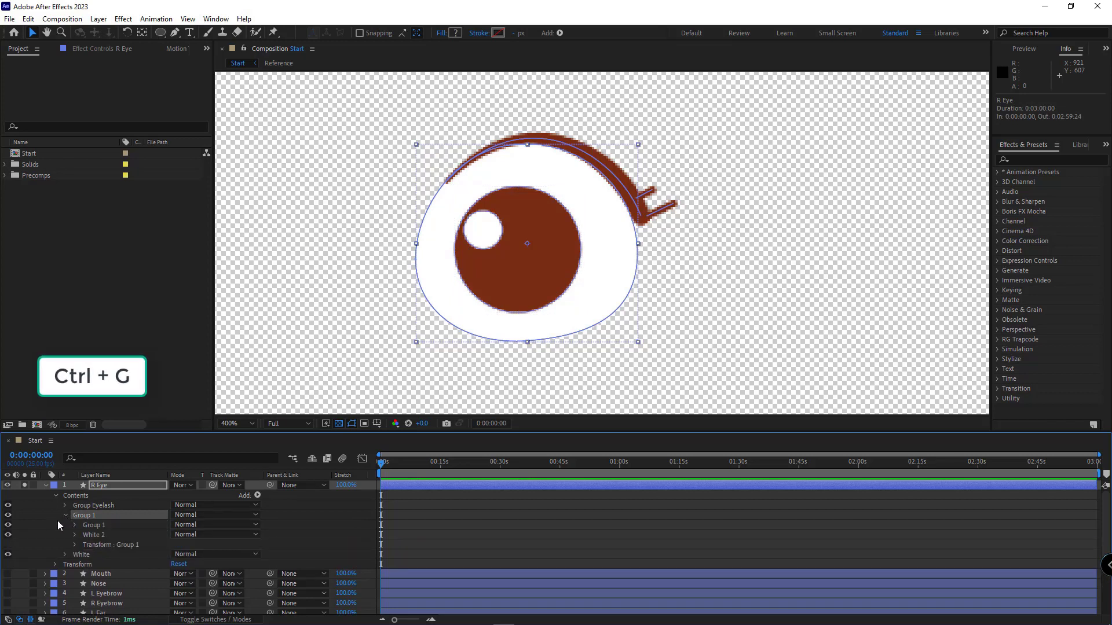
left_click(8, 534)
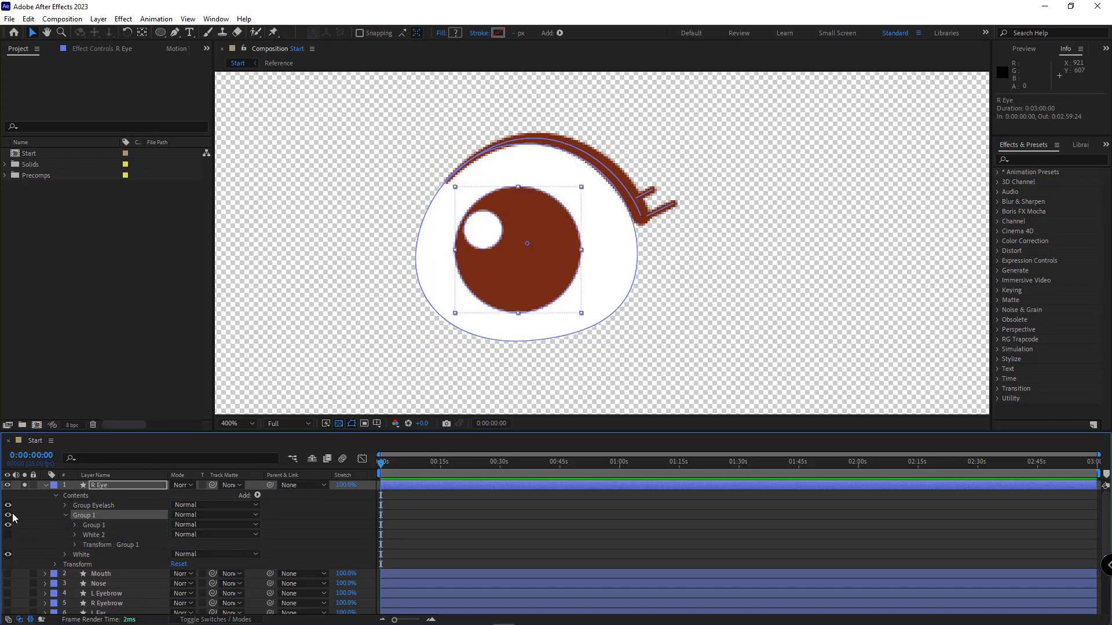
left_click(8, 515, "alt")
Add Merge Paths to the nested group holding Light and Black, and delete its Stroke 1.
left_click(75, 525)
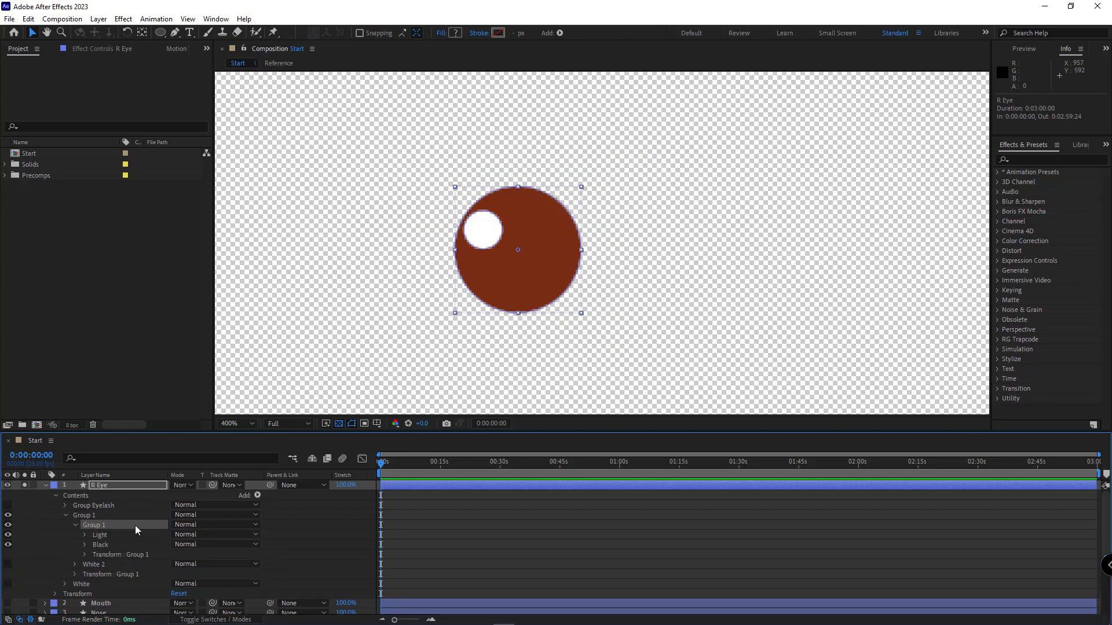
left_click(255, 497)
left_click(313, 370)
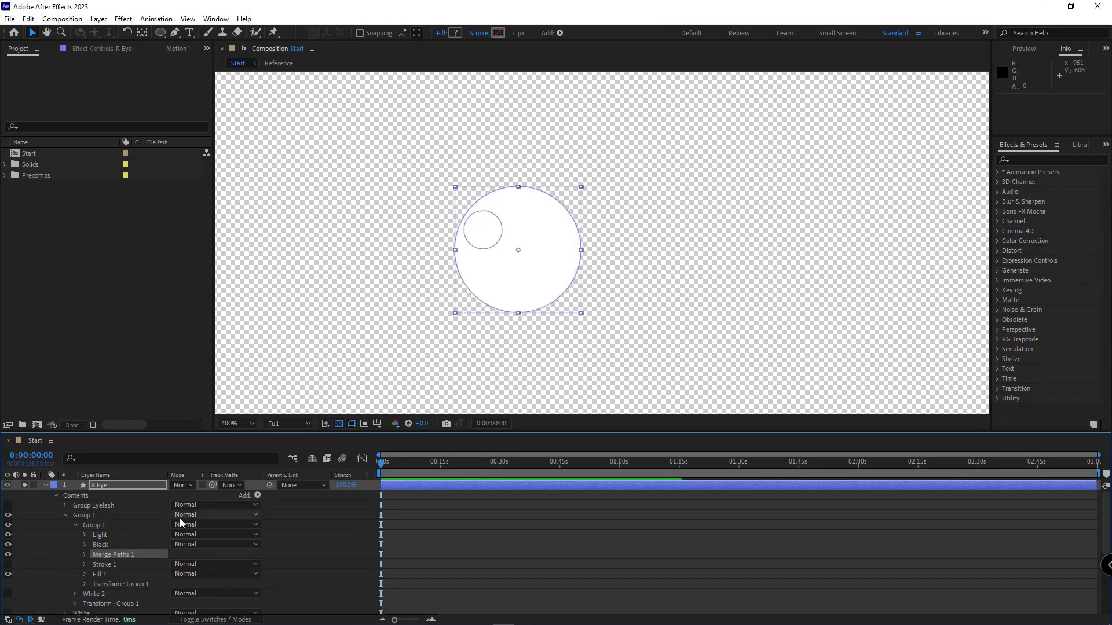
scroll(128, 526, "down", 1)
left_click(117, 536)
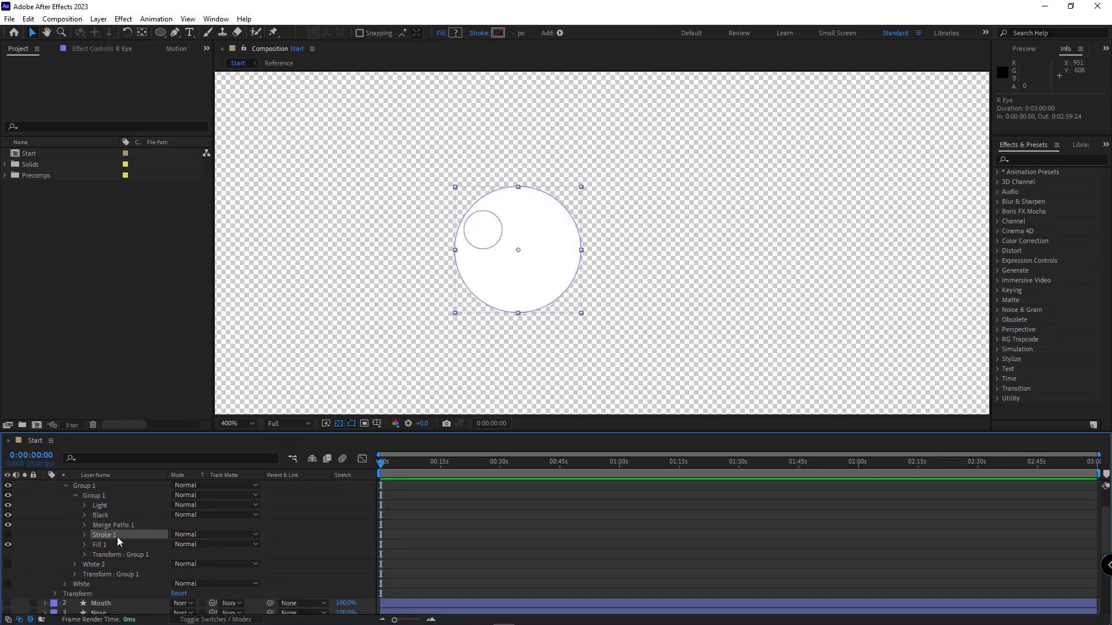
key("Delete")
Set the nested group's Merge Paths mode to Subtract and place Black above Light.
left_click(85, 525)
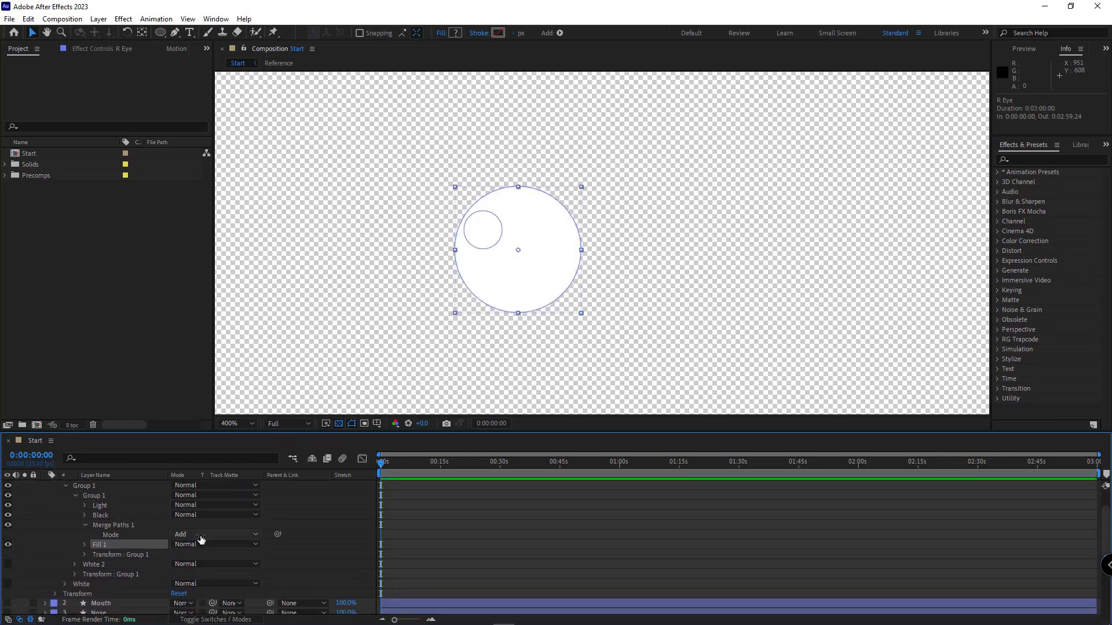
left_click(201, 539)
left_click(200, 572)
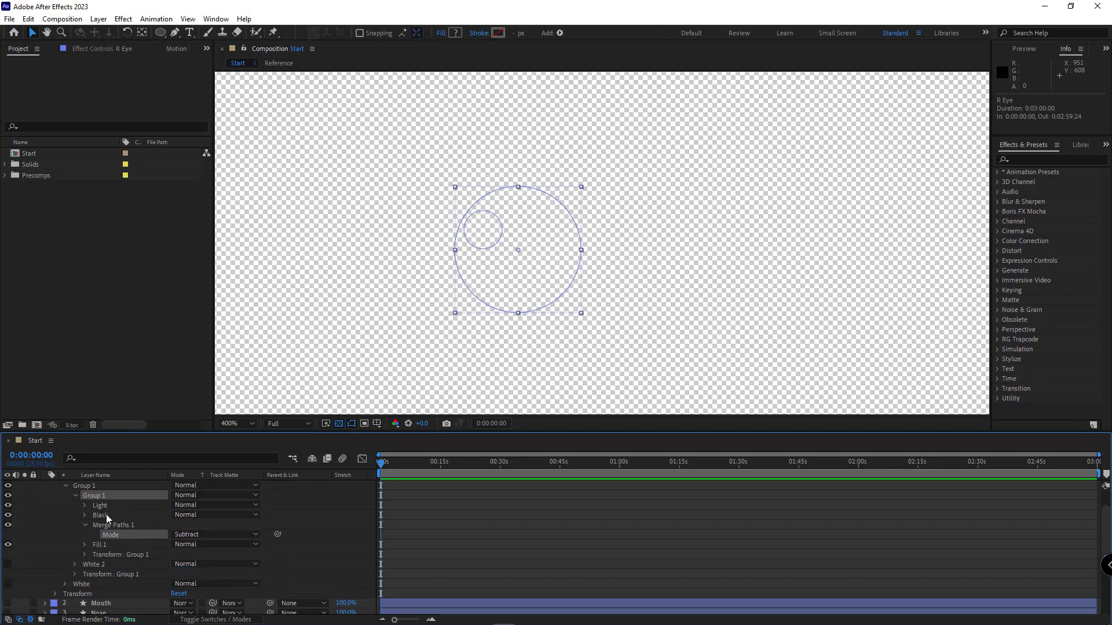
left_click_drag(107, 518, 108, 505)
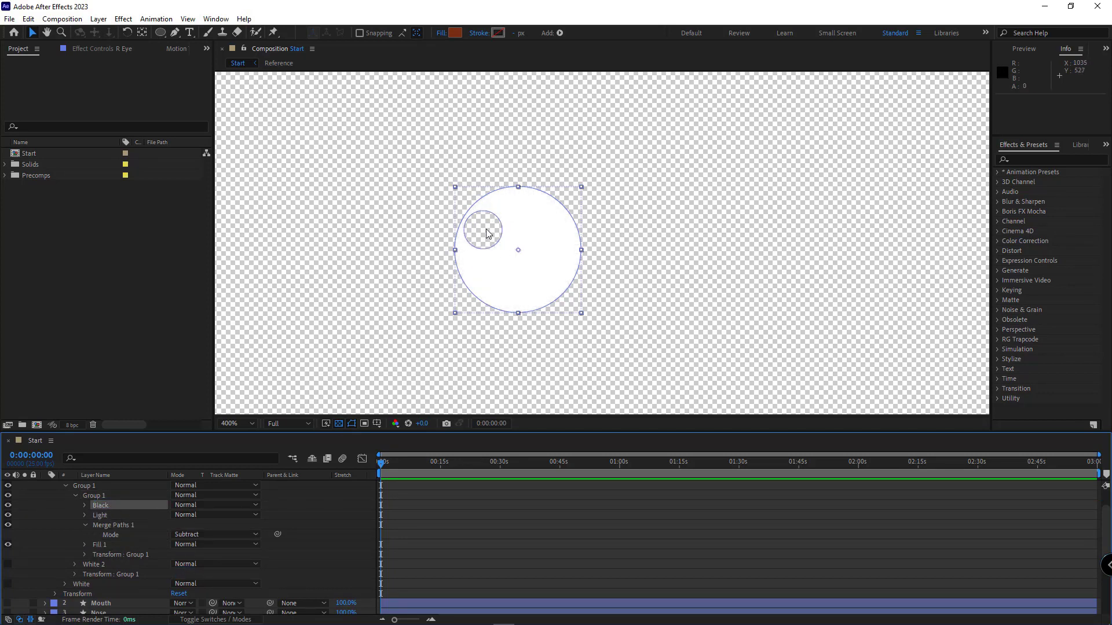
left_click(85, 526)
Turn off solo for the R Eye layer and set the nested group's Fill 1 colour to the brown sampled from the reference eyelash.
left_click(92, 535)
scroll(29, 499, "up", 1)
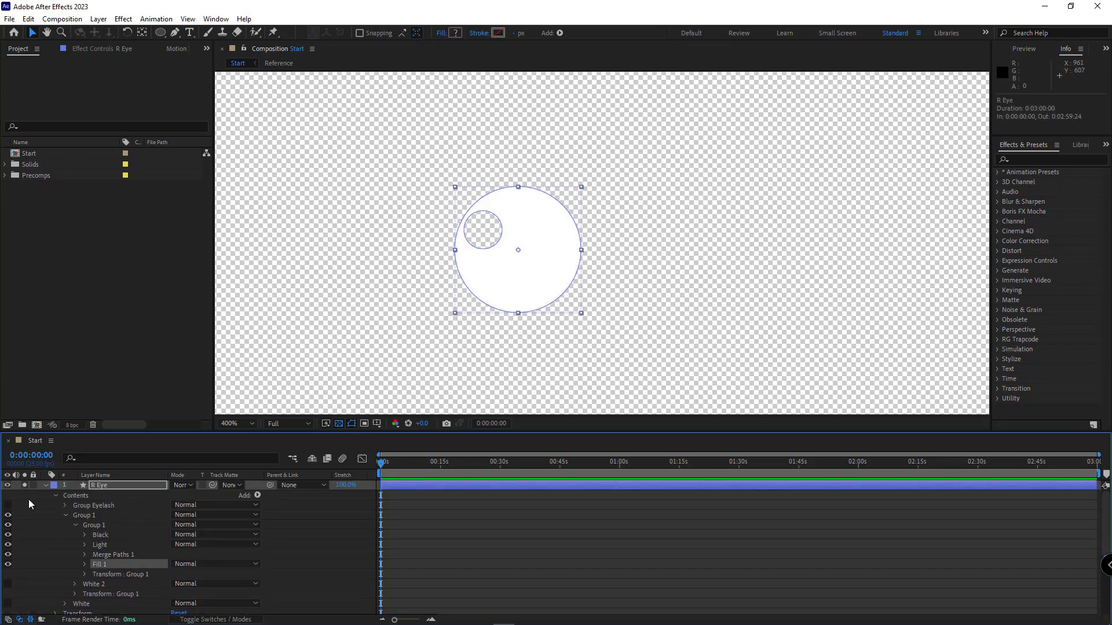
left_click(27, 486)
left_click(85, 564)
left_click(192, 593)
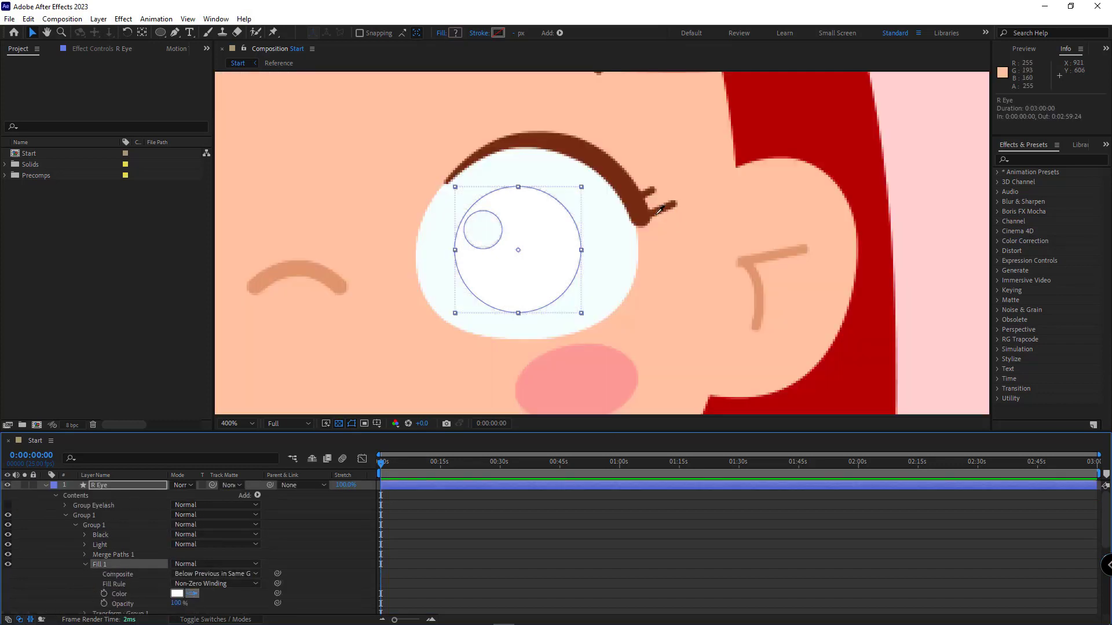
left_click(638, 210)
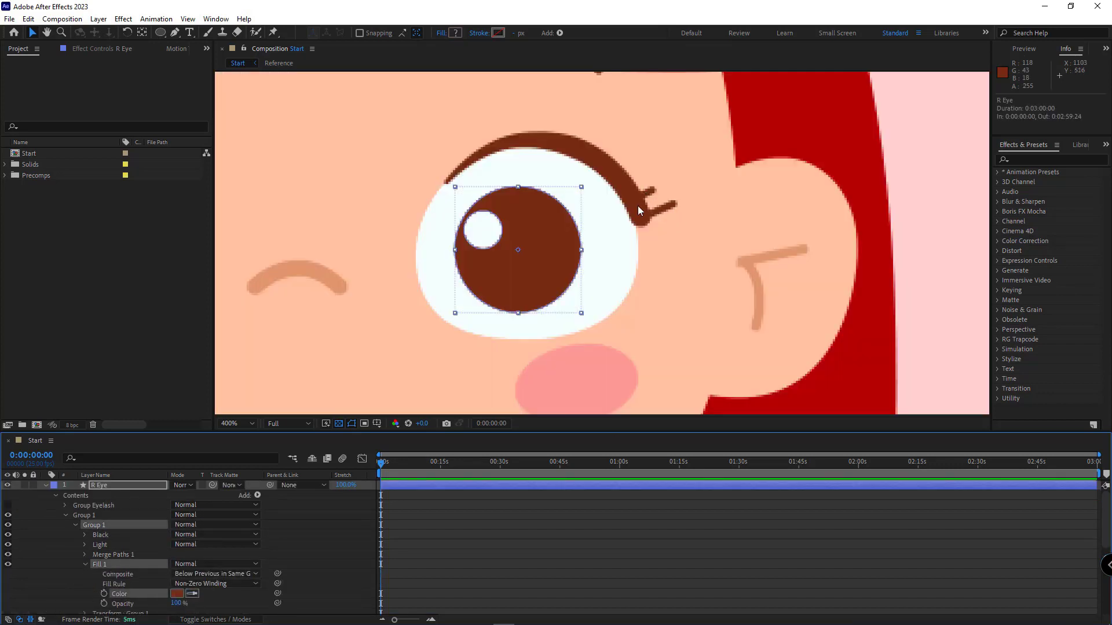
Rename the nested iris group Group black and make White 2 visible again.
left_click(77, 525)
left_click(100, 525)
type("Group black")
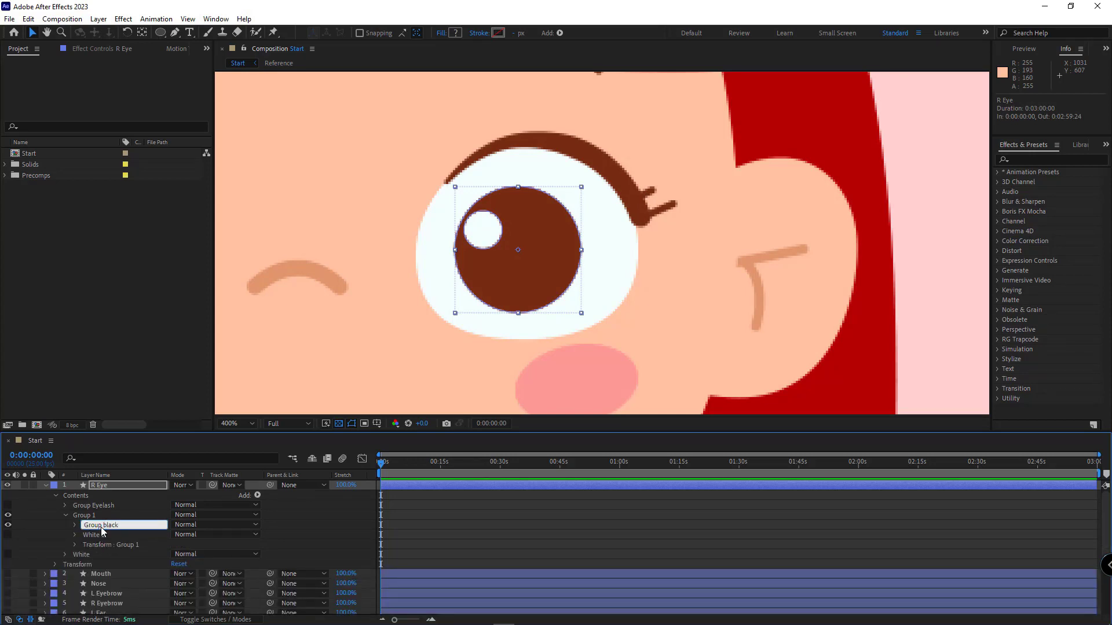
left_click(120, 533)
left_click(8, 534)
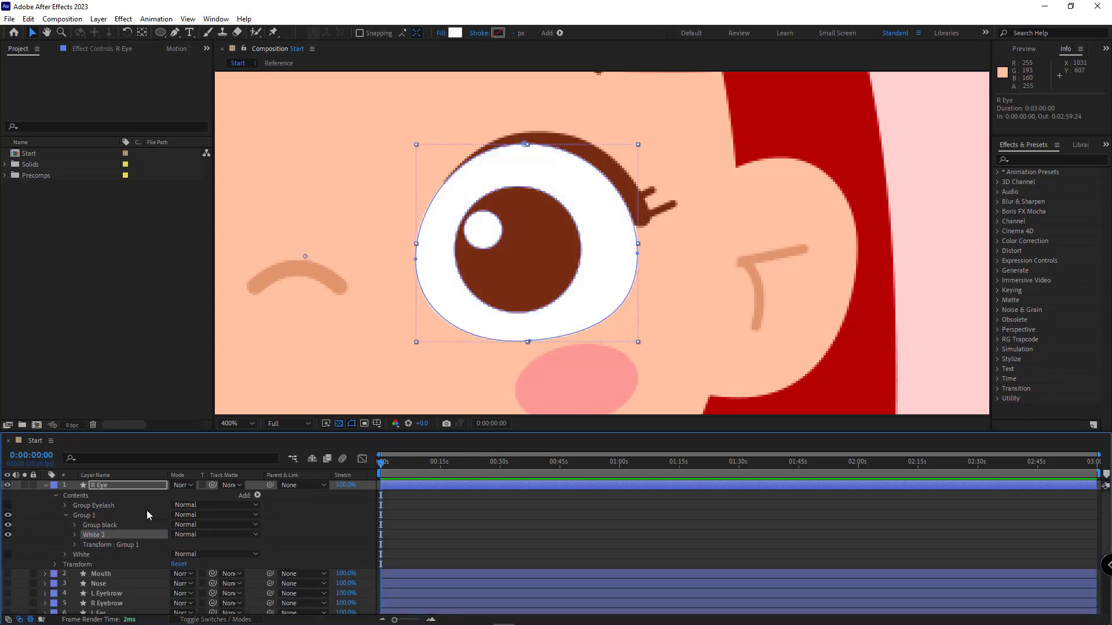
Add Merge Paths to the outer Group 1 containing Group black and White 2, and delete its Stroke 1.
left_click(98, 517)
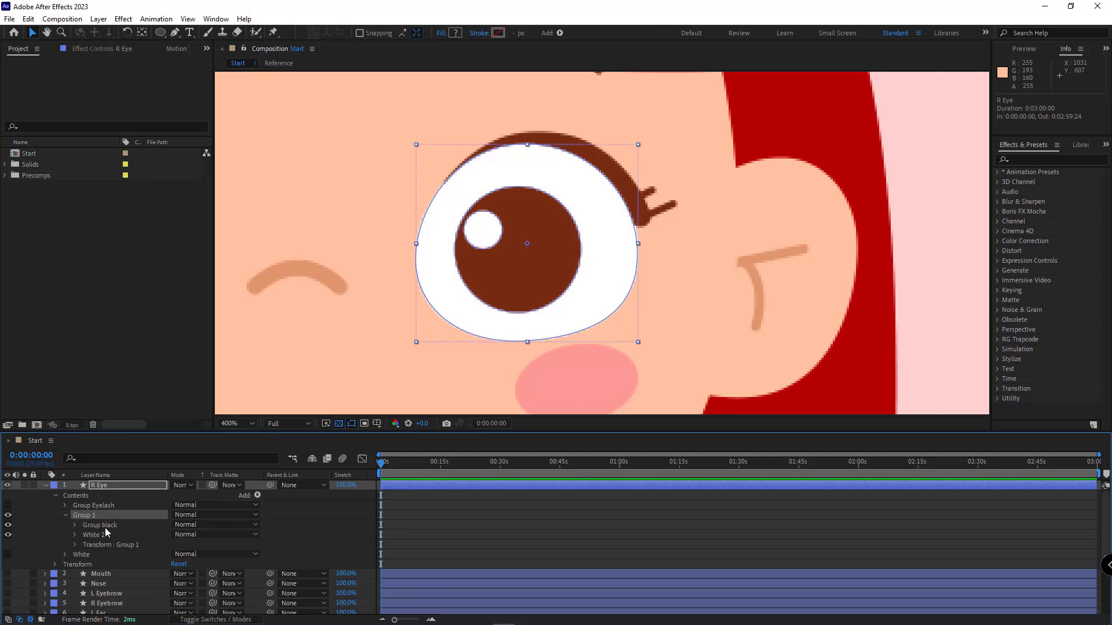
left_click(109, 526)
left_click(99, 536)
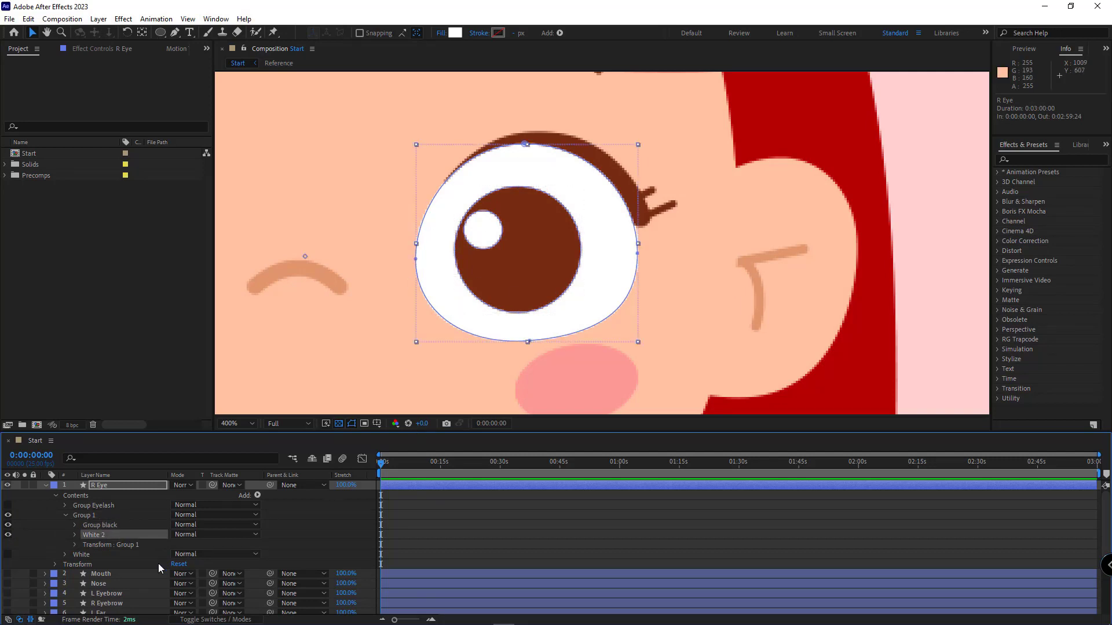
left_click(87, 517)
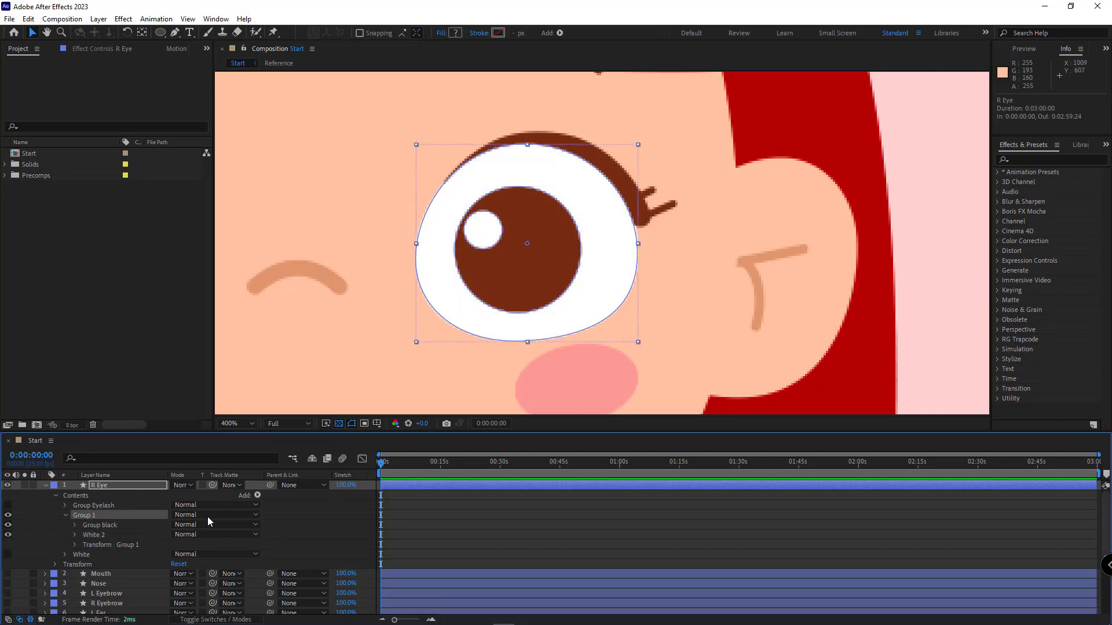
left_click(258, 497)
left_click(292, 366)
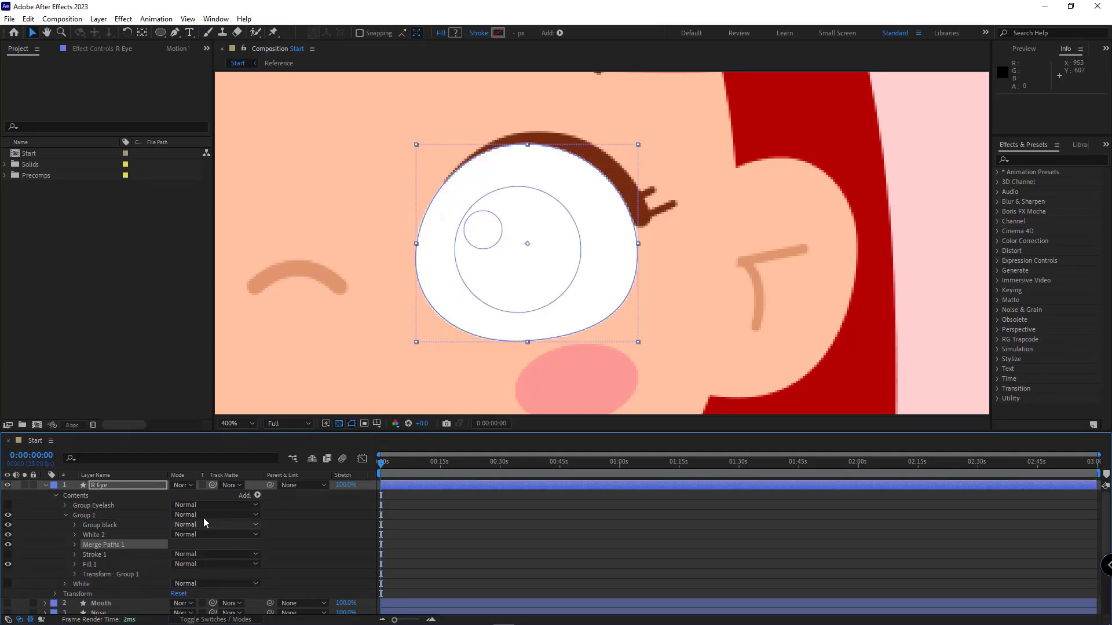
left_click(89, 553)
key("Delete")
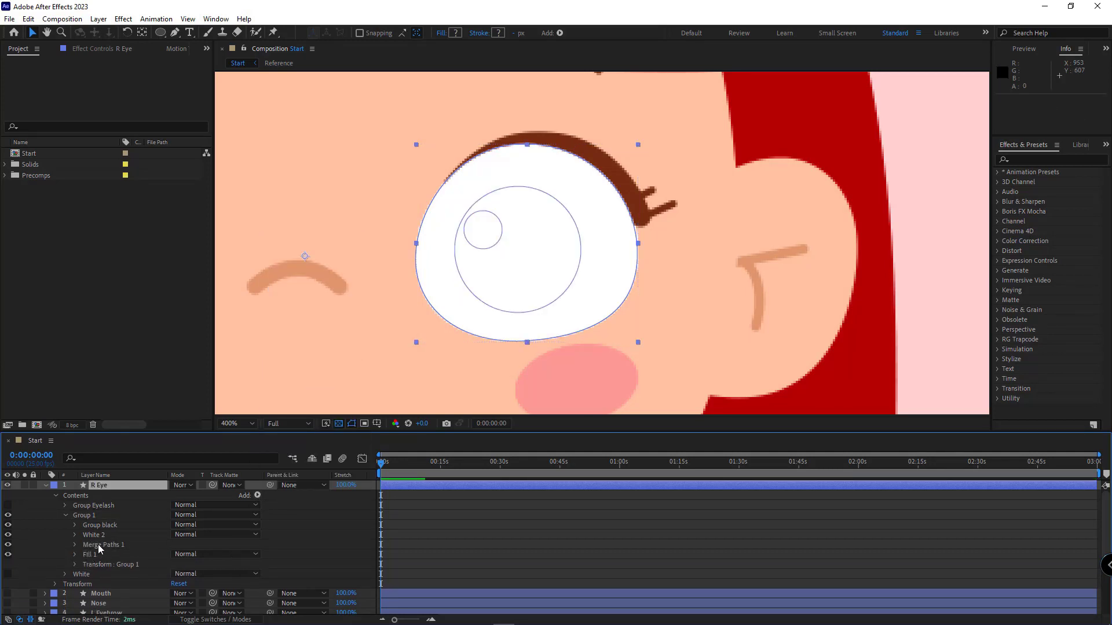
Set the mode of the outer Group 1's Merge Paths to Intersect.
left_click(75, 545)
left_click(234, 554)
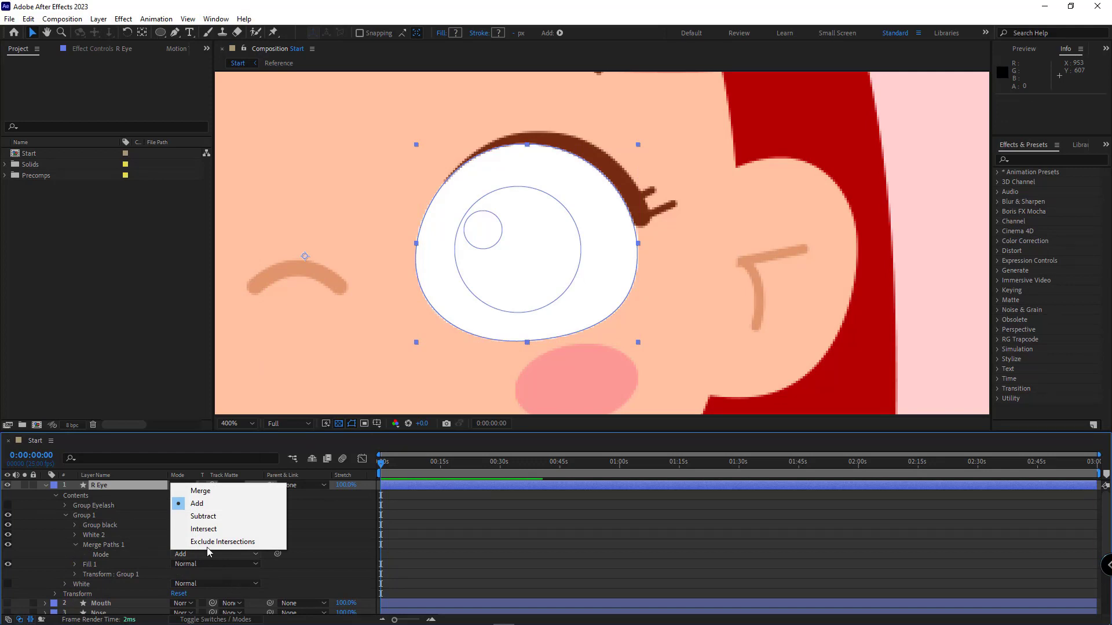
left_click(208, 530)
left_click(75, 545)
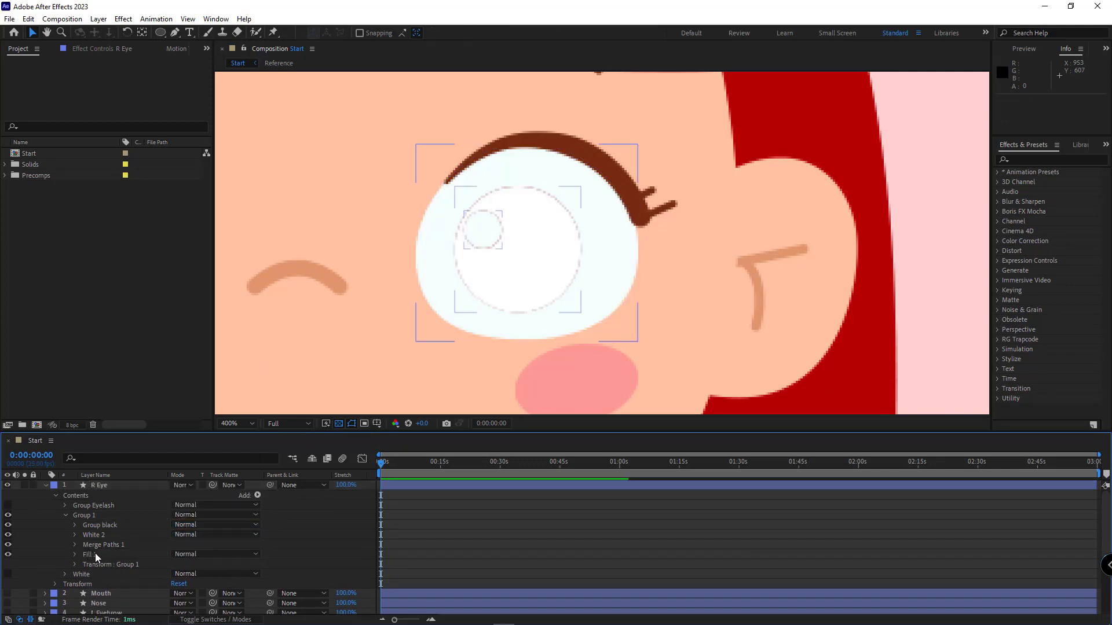
Set the outer Group 1's Fill 1 colour to the brown sampled from the reference eyelash.
left_click(100, 555)
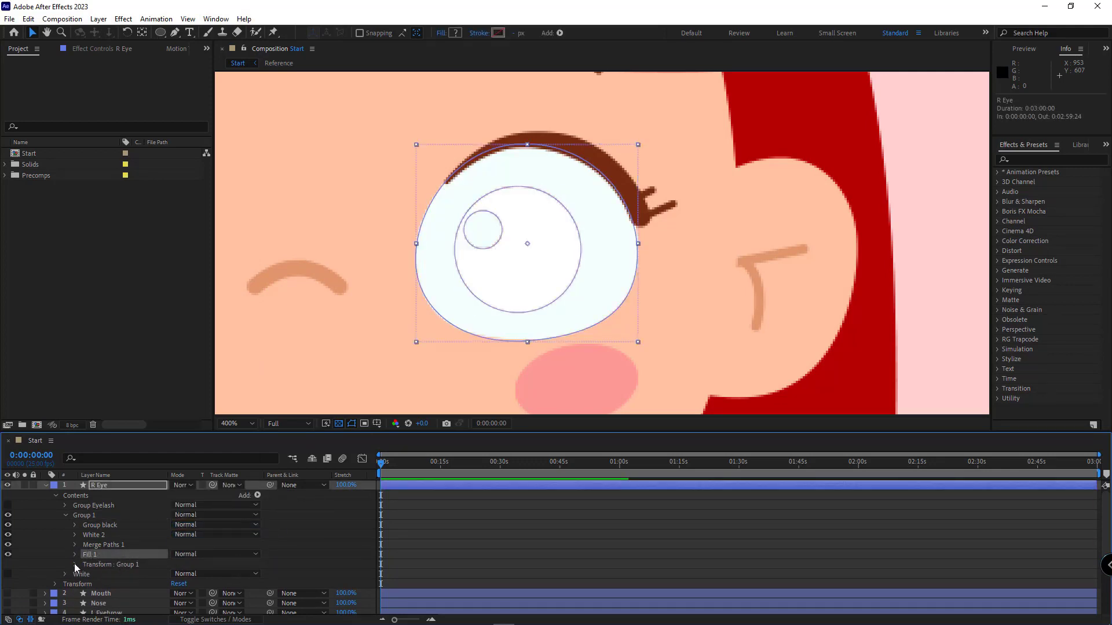
left_click(75, 555)
left_click(194, 560)
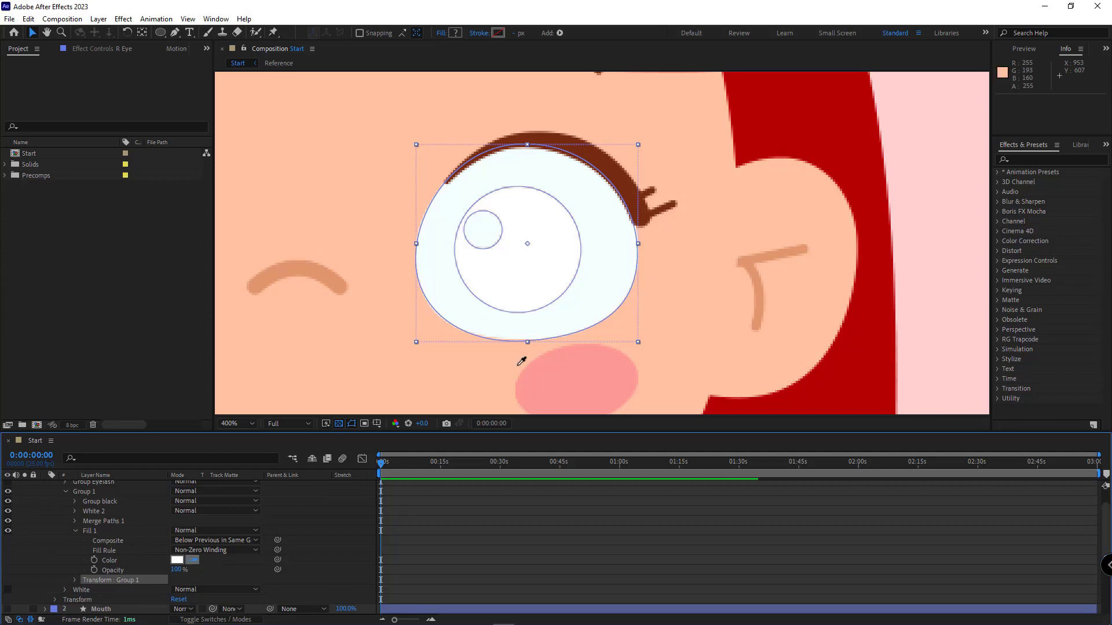
left_click(638, 195)
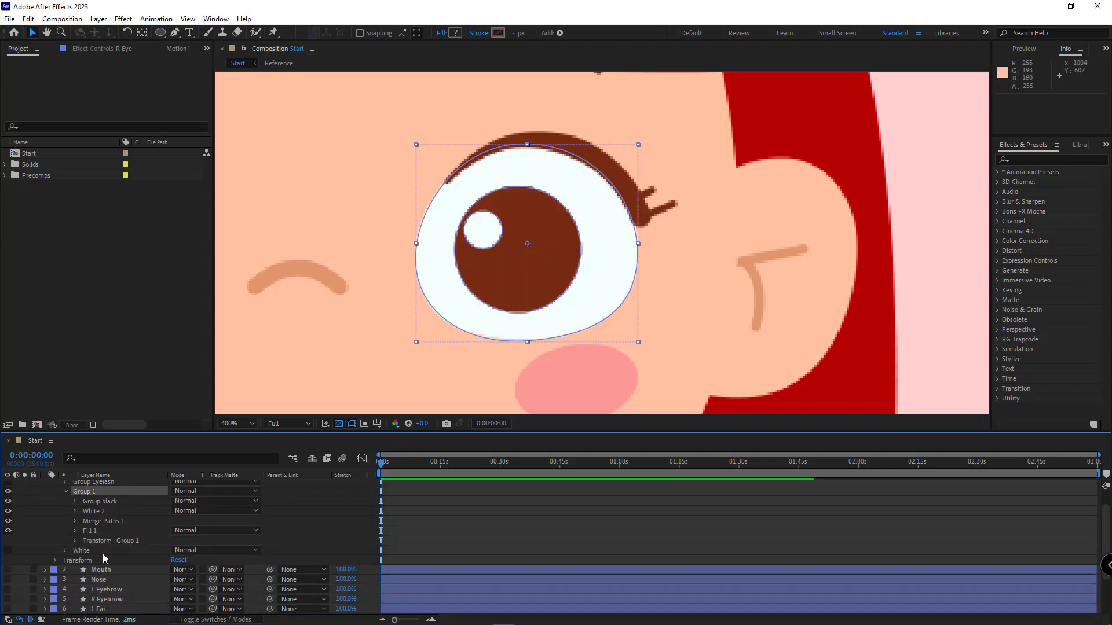
Undo the move of Group black, solo the R Eye layer and try moving Group black past the eye outline.
key("ctrl+z")
scroll(23, 493, "up", 1)
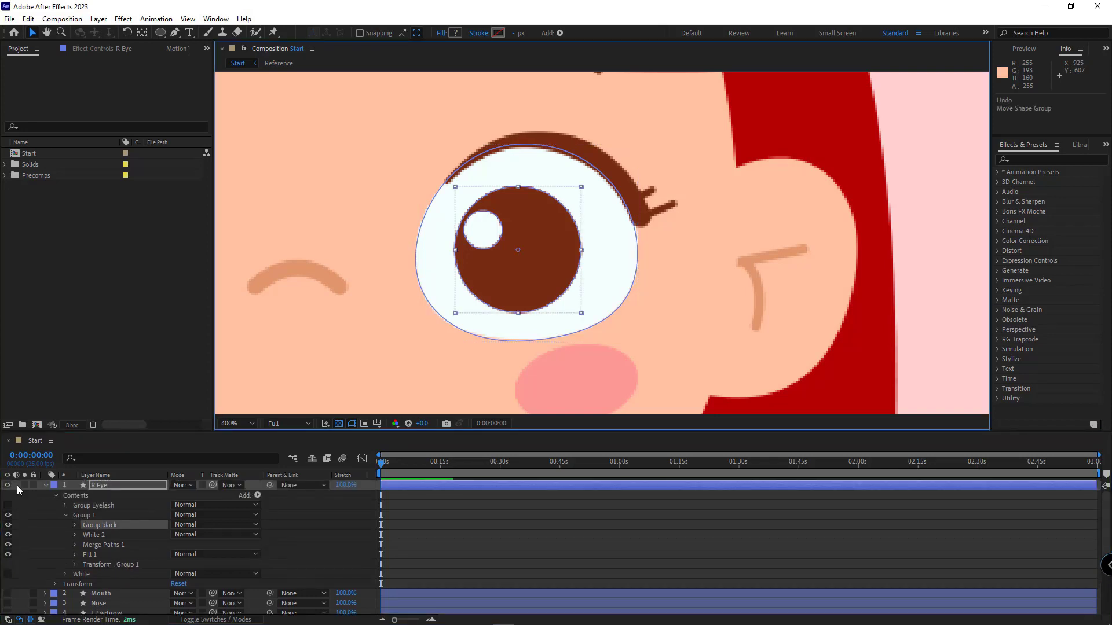
left_click(23, 485)
left_click_drag(497, 270, 559, 299)
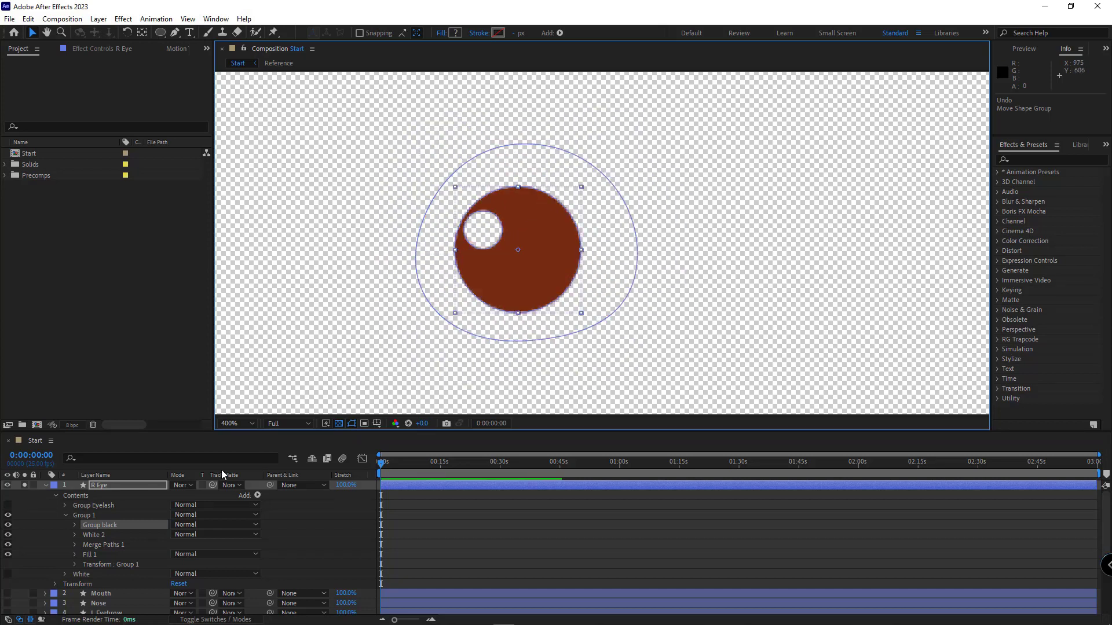
Make the White group visible again and try pulling the left point of its Path 1 inward over the iris.
left_click(66, 515)
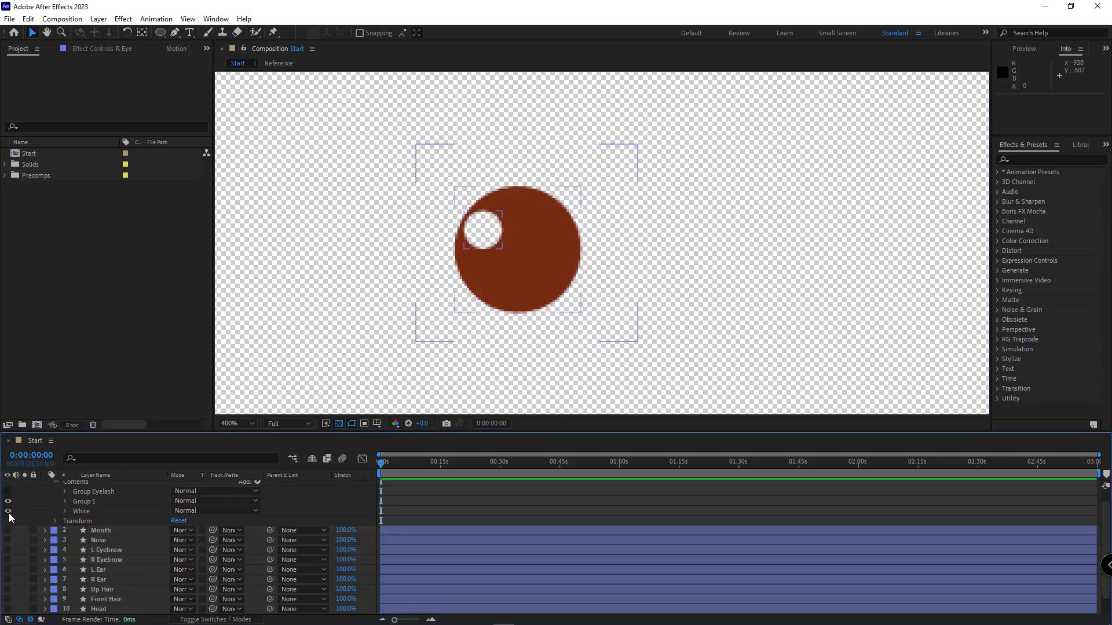
left_click(633, 279)
key("g")
left_click(66, 512)
left_click(86, 521)
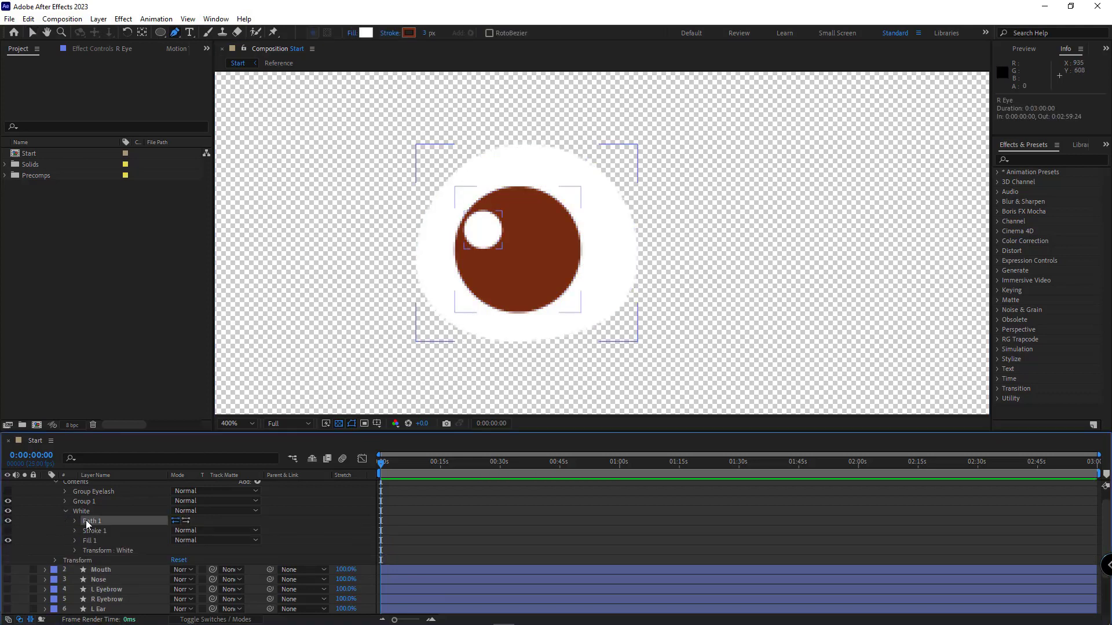
left_click_drag(415, 259, 506, 273)
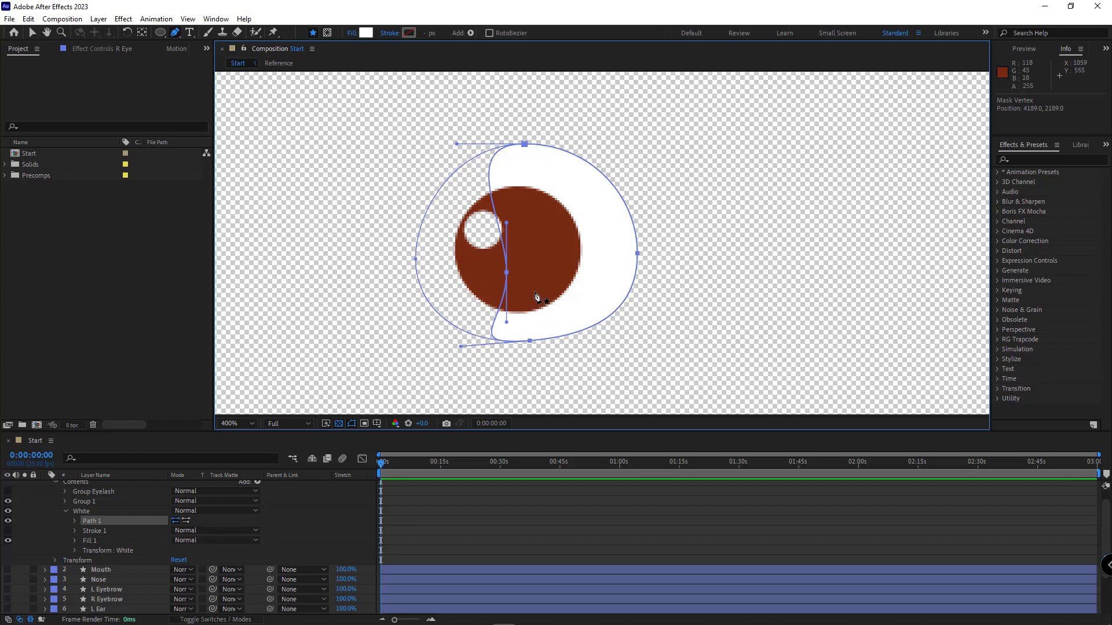
key("ctrl+z")
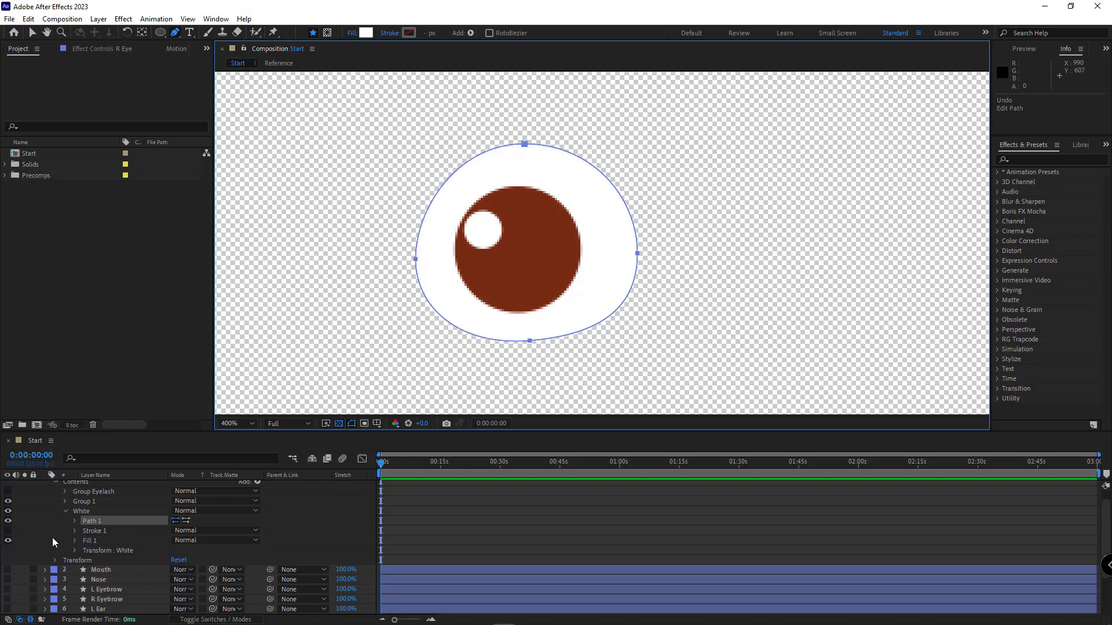
Link the Path property of White 2's Path 1 to the Path property of the White group's Path 1.
left_click(75, 521)
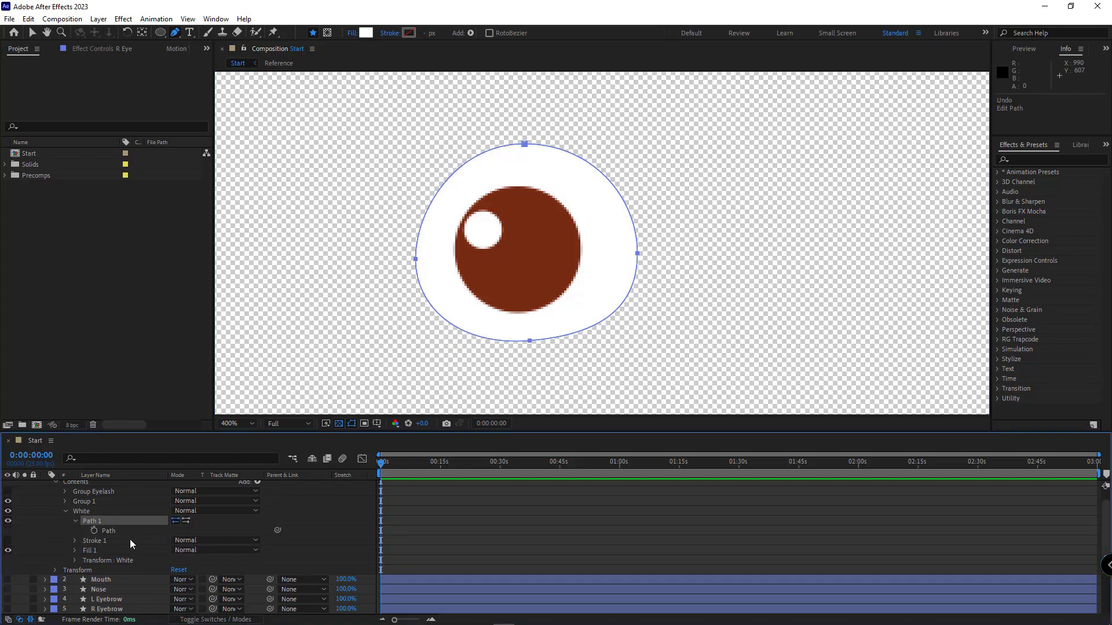
scroll(125, 550, "up", 1)
left_click(65, 516)
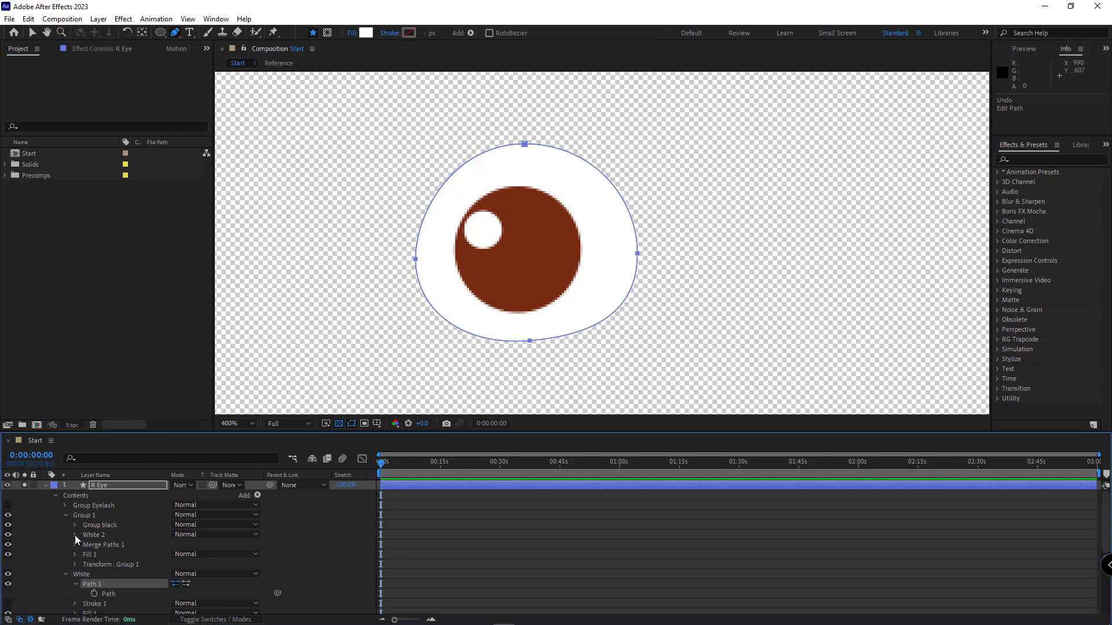
left_click(74, 535)
scroll(109, 544, "down", 2)
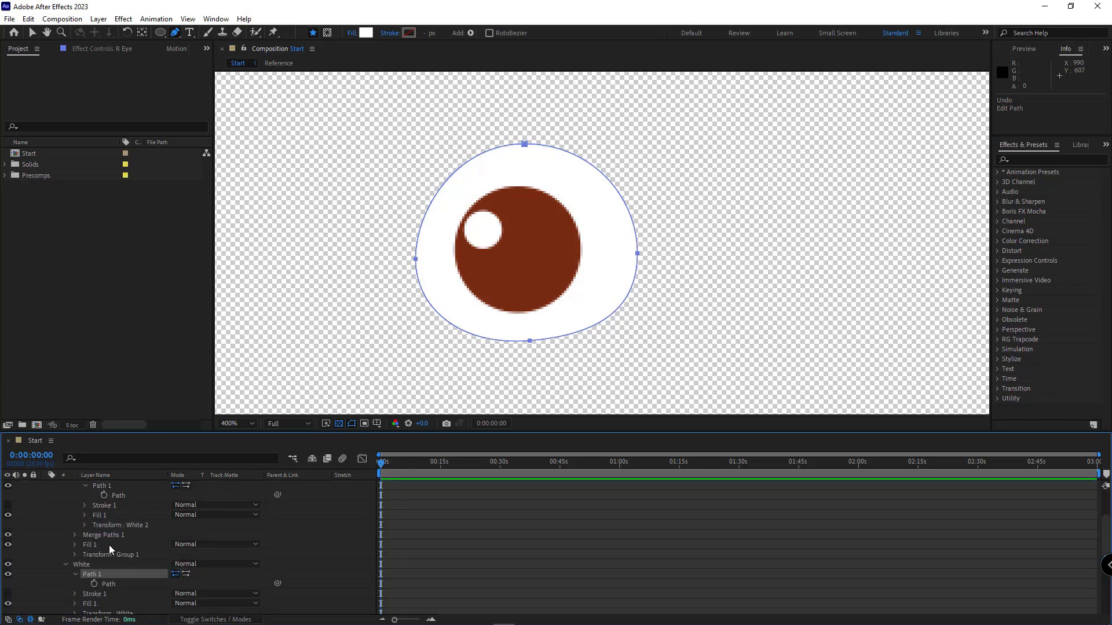
left_click_drag(278, 496, 117, 584)
scroll(83, 558, "up", 1)
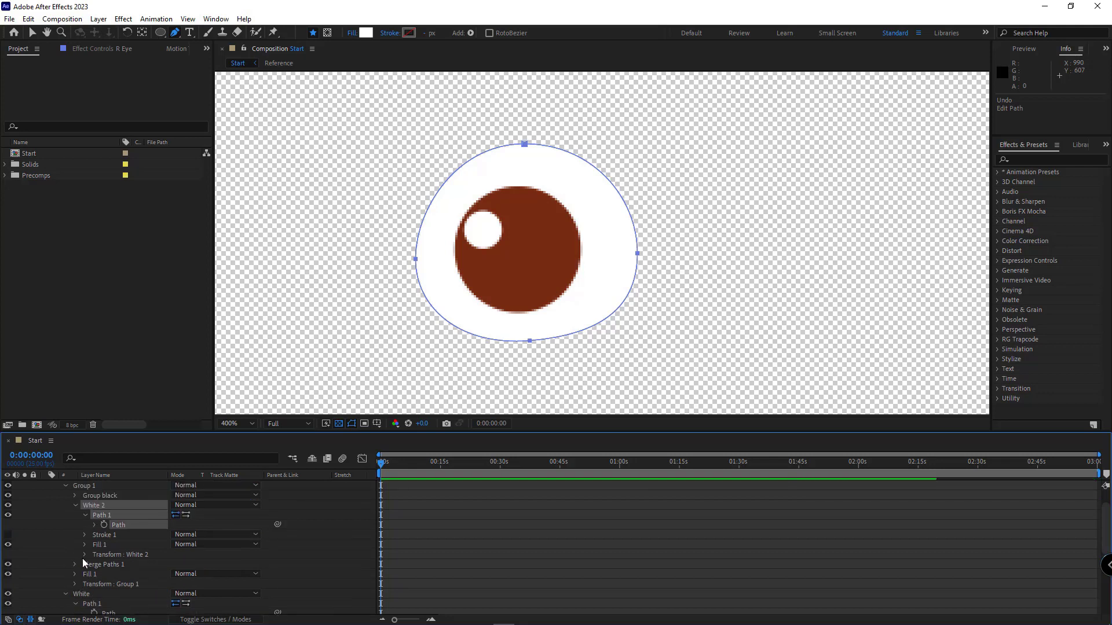
left_click(74, 506)
Test the path link by trying to move the left point of the White group's Path 1.
left_click(92, 555)
mouse_move(415, 259)
left_mouse_down()
mouse_move(557, 255)
mouse_move(415, 277)
mouse_move(558, 230)
mouse_move(525, 212)
mouse_move(513, 301)
mouse_move(561, 236)
mouse_move(567, 244)
mouse_move(470, 216)
mouse_move(516, 238)
mouse_move(416, 258)
left_mouse_up()
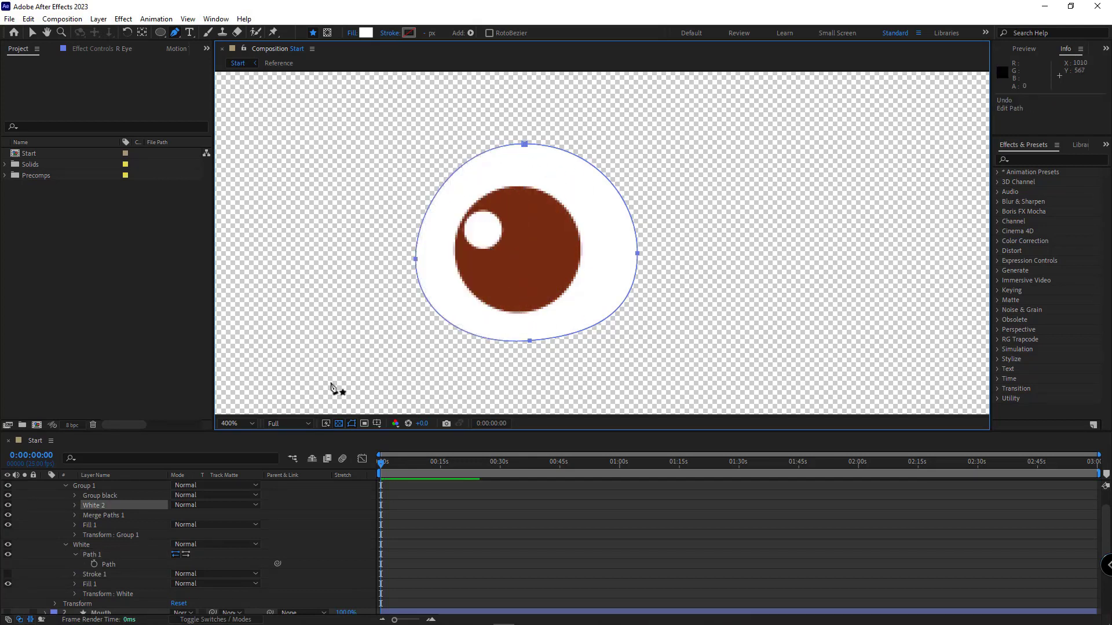
left_click(66, 544)
Set a Position keyframe on Group black's transform at the first frame and show only the keyframed properties.
left_click(81, 496)
left_click(75, 496)
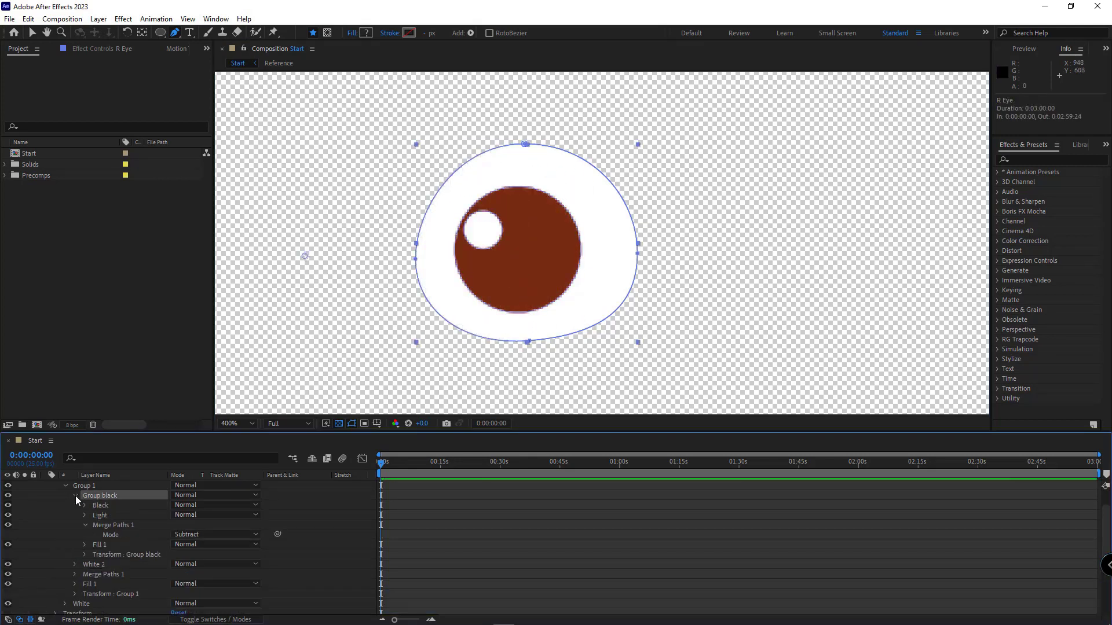
left_click(85, 524)
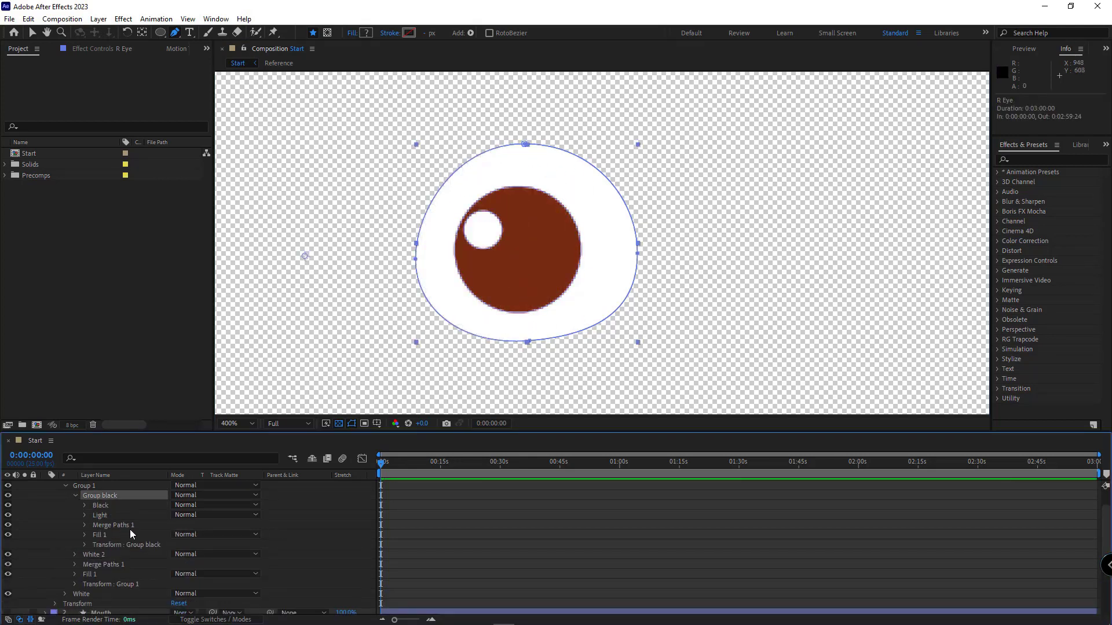
left_click(85, 544)
left_click(104, 560)
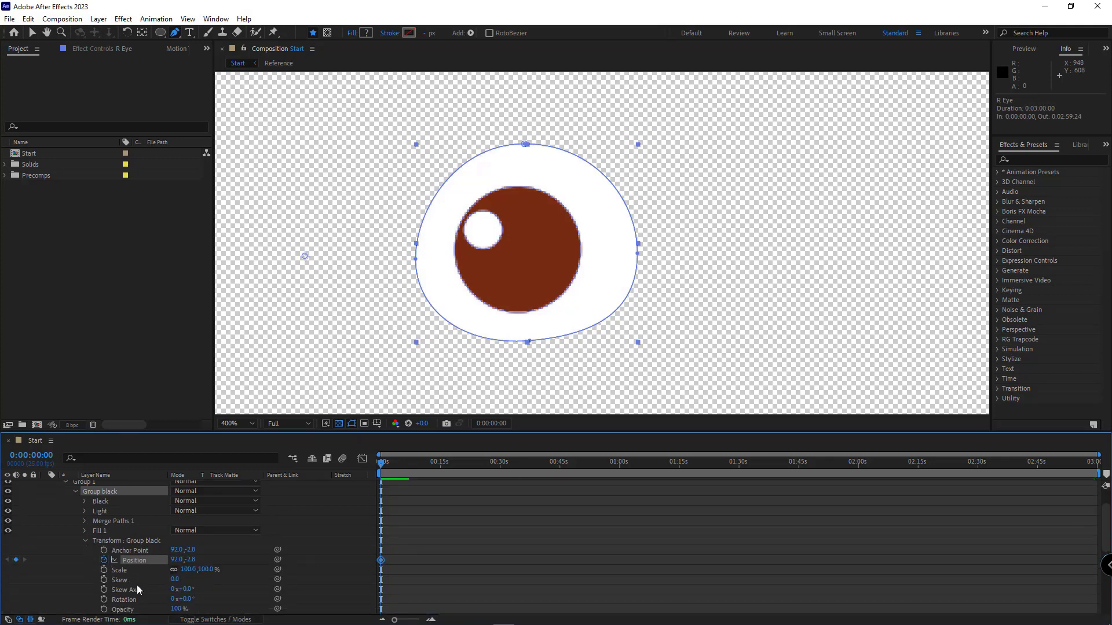
key("u")
key("v")
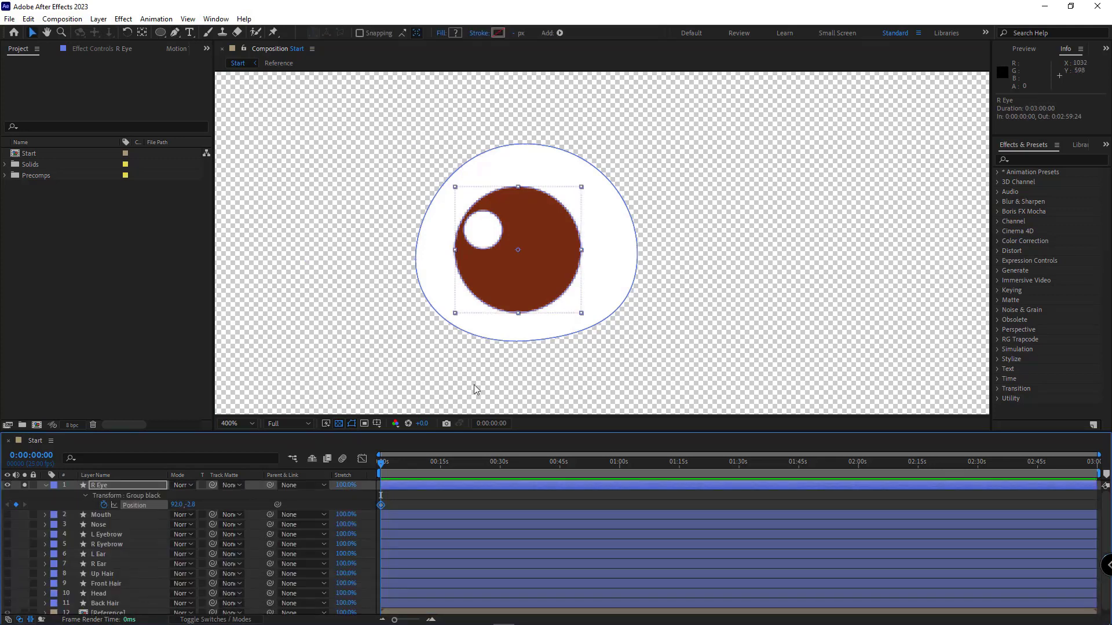
Try moving Group black down and left past the eye outline, and undo the move.
left_click_drag(527, 290, 495, 320)
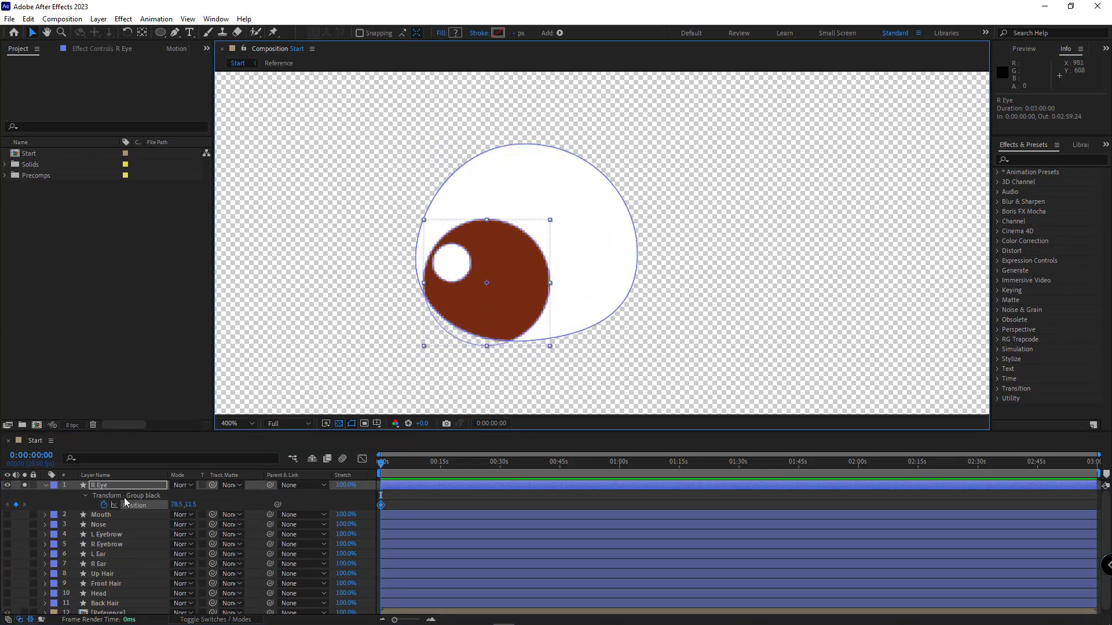
key("ctrl+z")
key("ctrl+z")
key("ctrl+z")
key("ctrl+z")
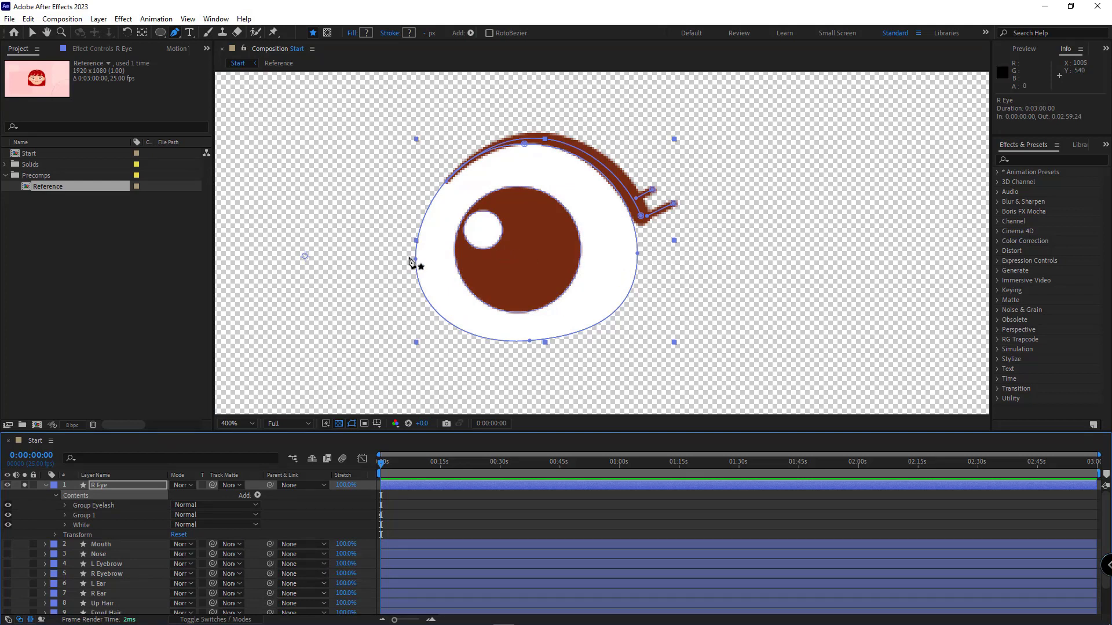
Draw a closed eyelid shape in the R Eye layer, its curved lower edge following the eye's upper outline and its corners above the lashes.
left_click_drag(409, 258, 405, 299)
left_click_drag(524, 134, 601, 133)
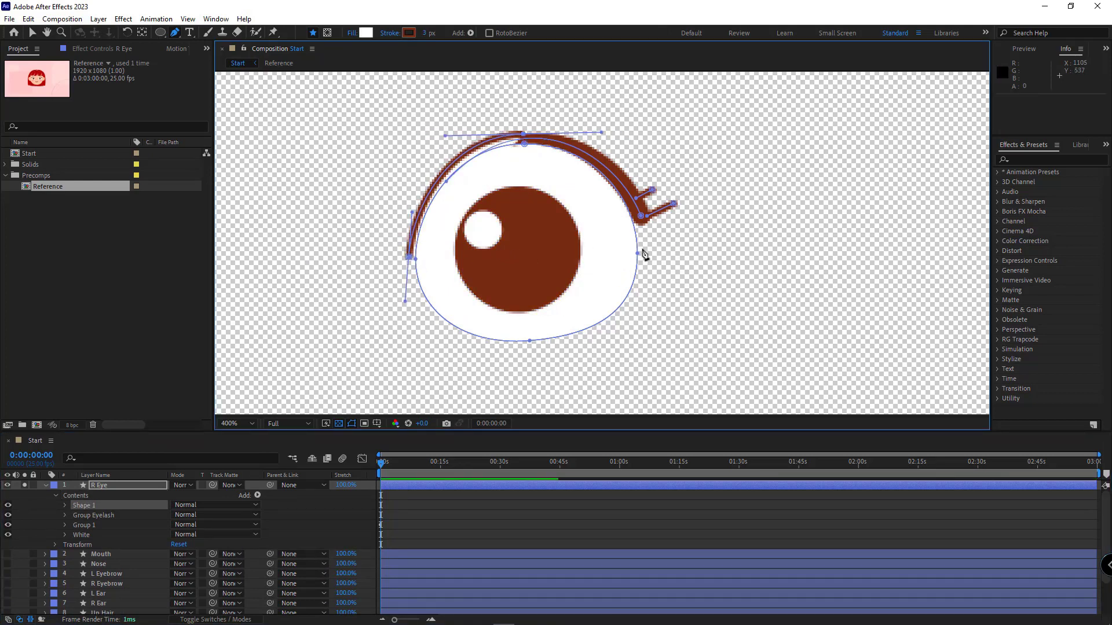
left_click_drag(641, 249, 646, 306)
left_click_drag(663, 199, 671, 313)
left_click(657, 229)
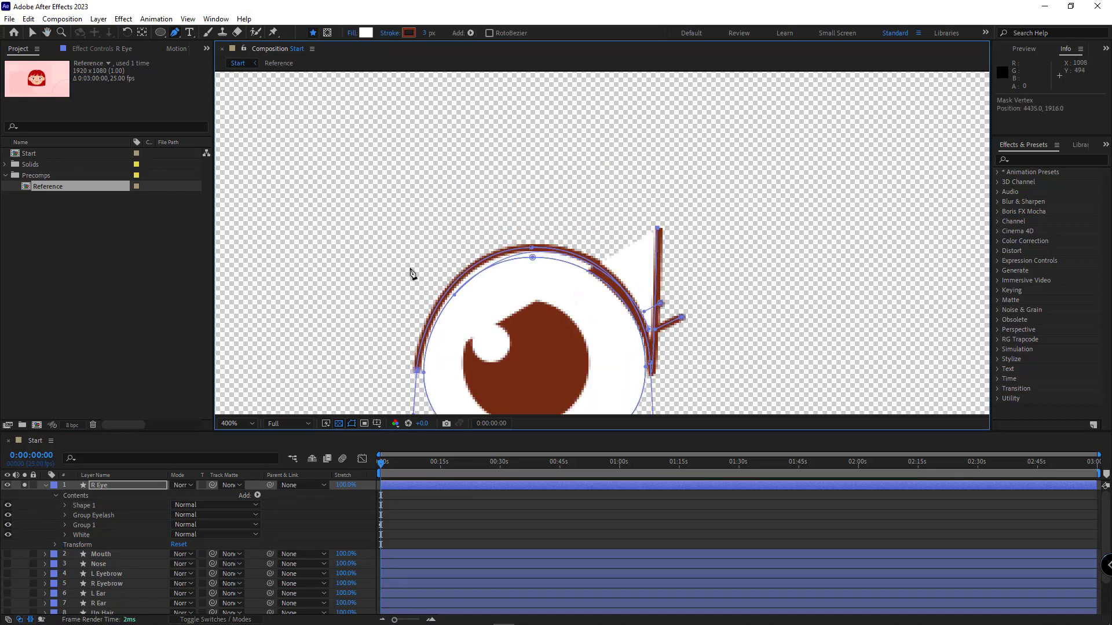
left_click(395, 224)
left_click(416, 371)
Adjust the eyelid shape's upper-left corner and add a midpoint on its top edge, raised into a gentle arch.
left_click_drag(436, 331, 452, 290)
left_click_drag(411, 184, 426, 189)
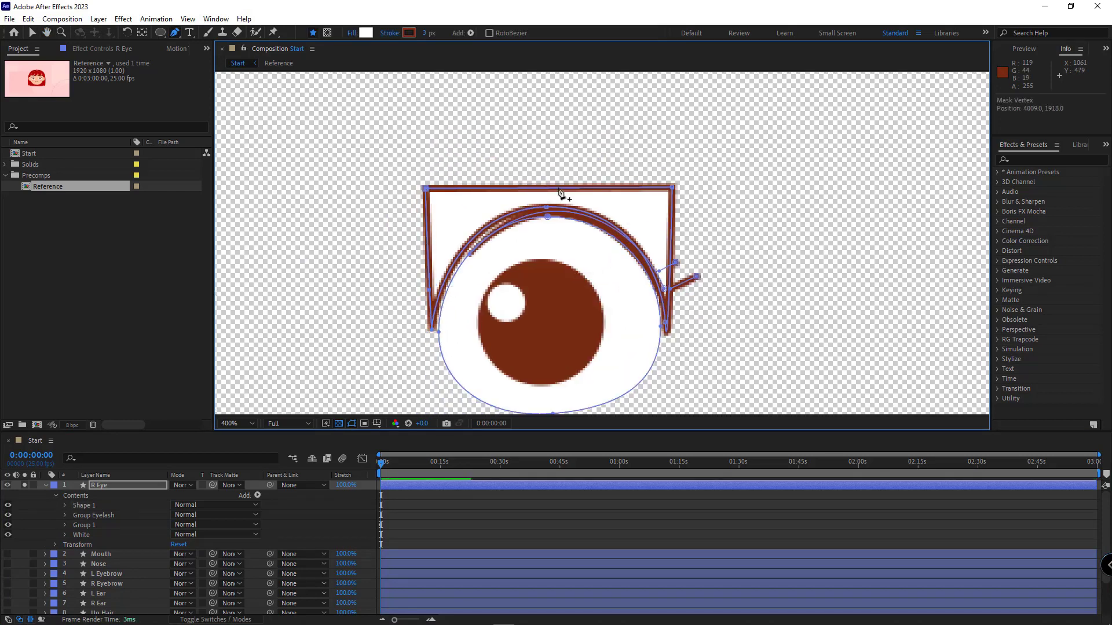
left_click(547, 188)
left_click_drag(547, 188, 547, 170)
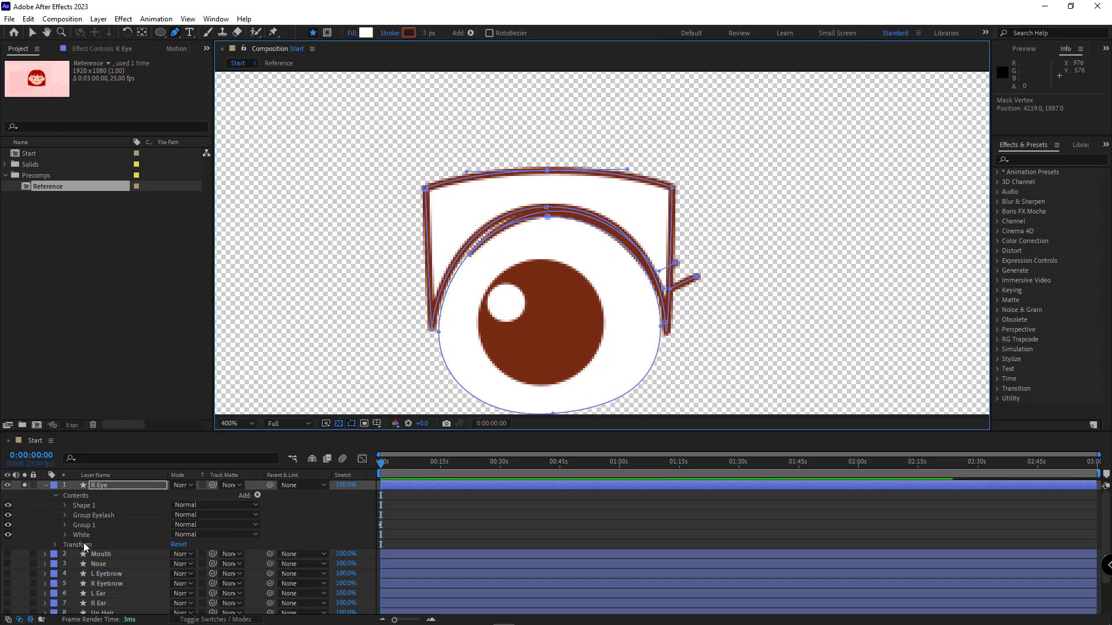
Set the stroke of the new eyelid shape to None.
left_click(390, 33)
left_click(503, 290)
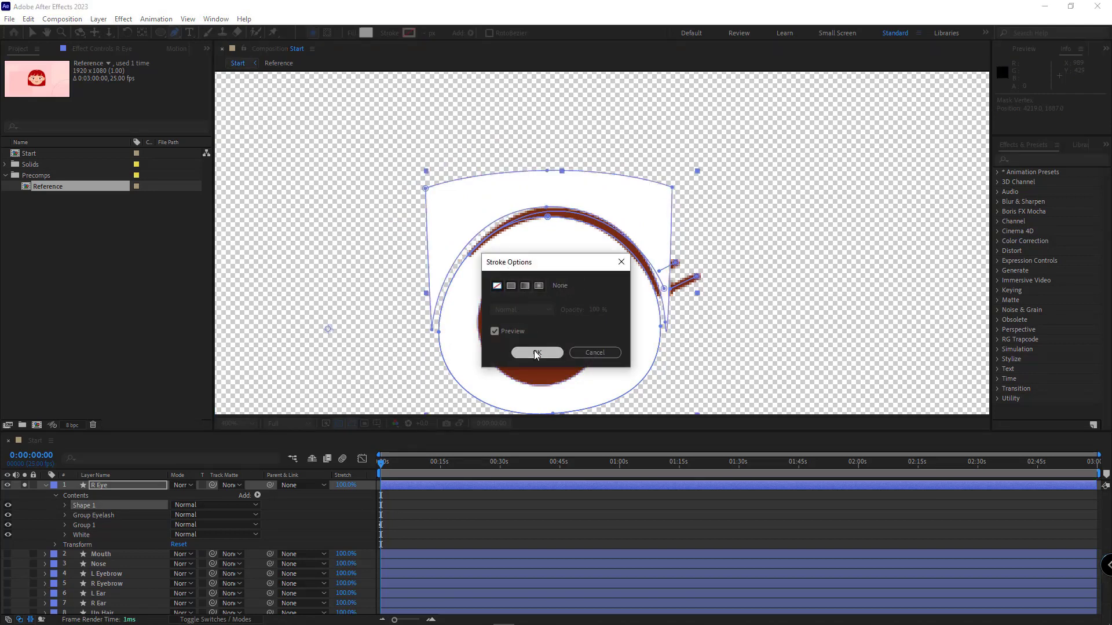
left_click(529, 353)
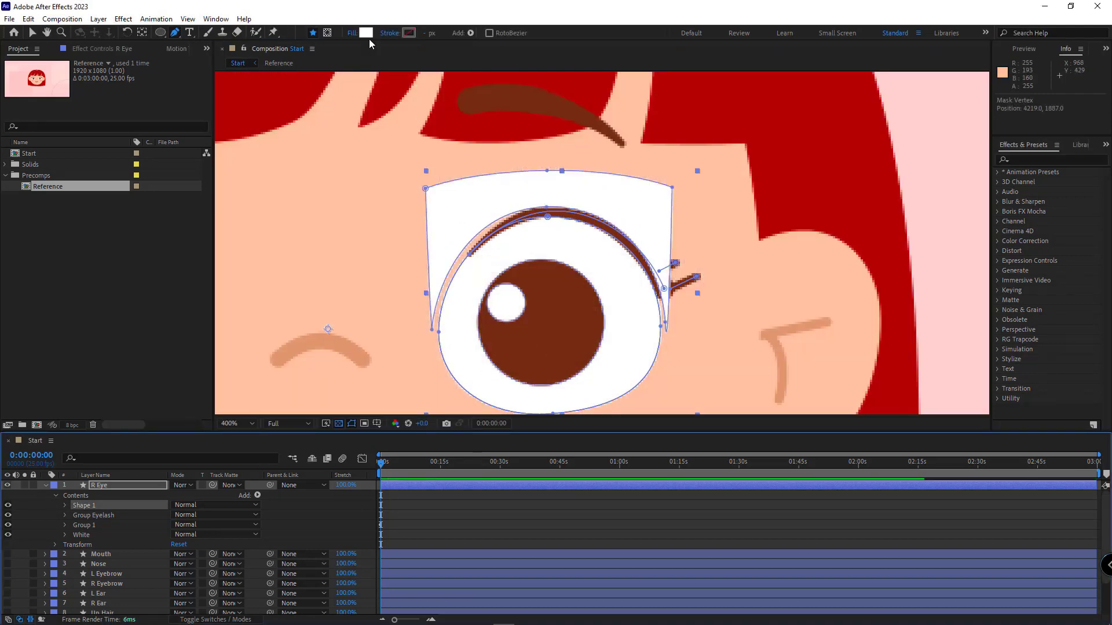
Fill Shape 1 with the skin colour FFC1A0 sampled from the reference and place it below Group Eyelash.
left_click(366, 33)
left_click(287, 303)
left_click(369, 208)
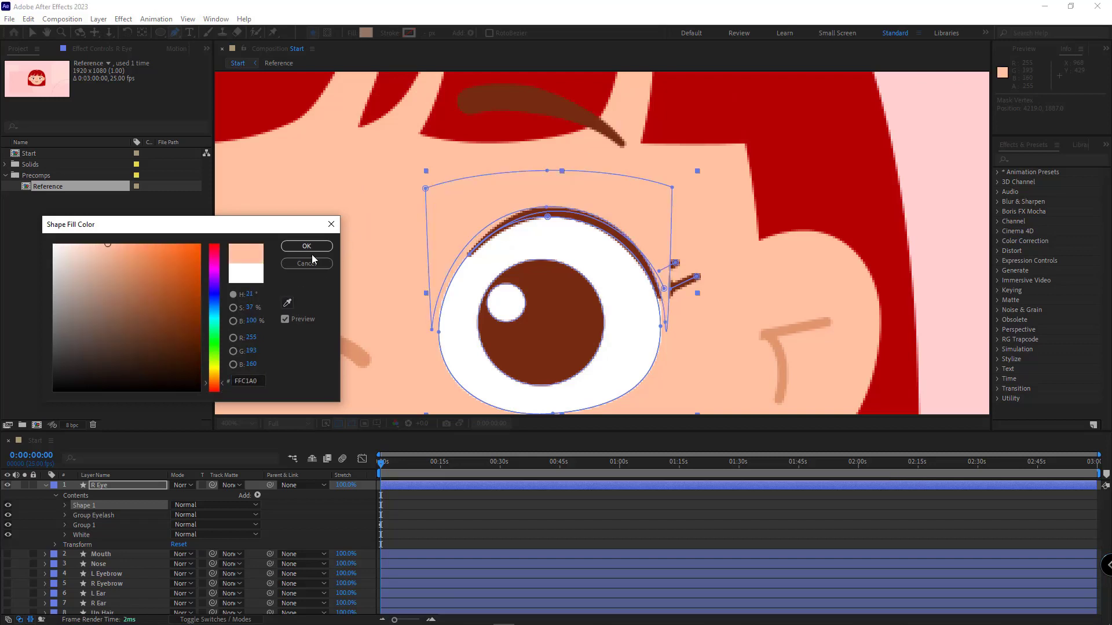
left_click(310, 249)
left_click_drag(94, 505, 124, 519)
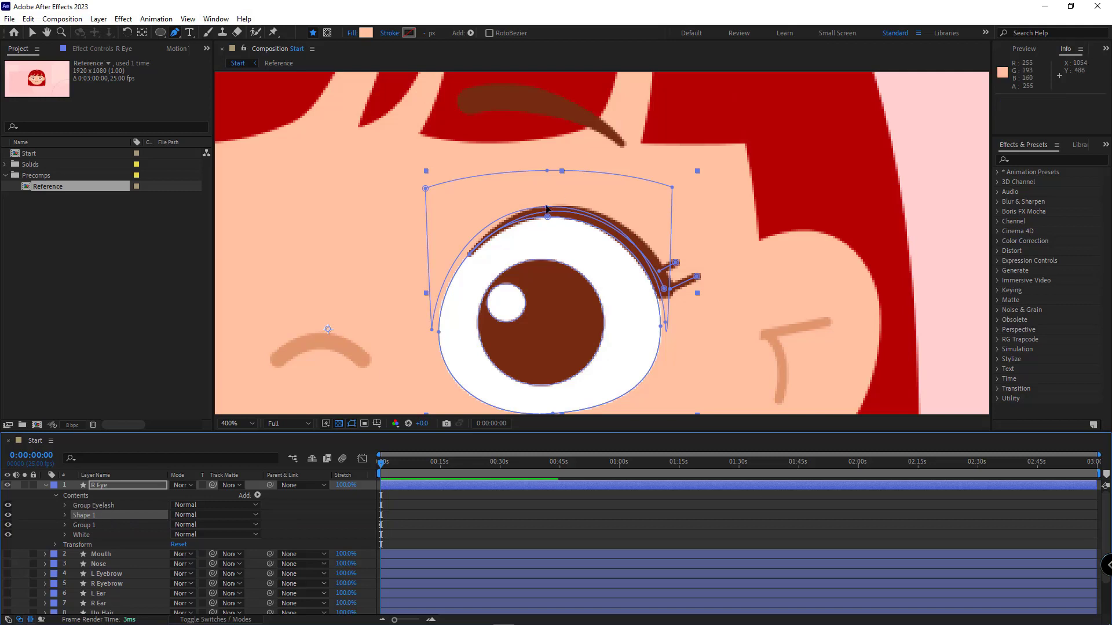
Try closing the eyelid by pulling its lower middle point down over the iris, then restore the open shape.
left_click_drag(546, 207, 560, 353)
left_click(665, 322)
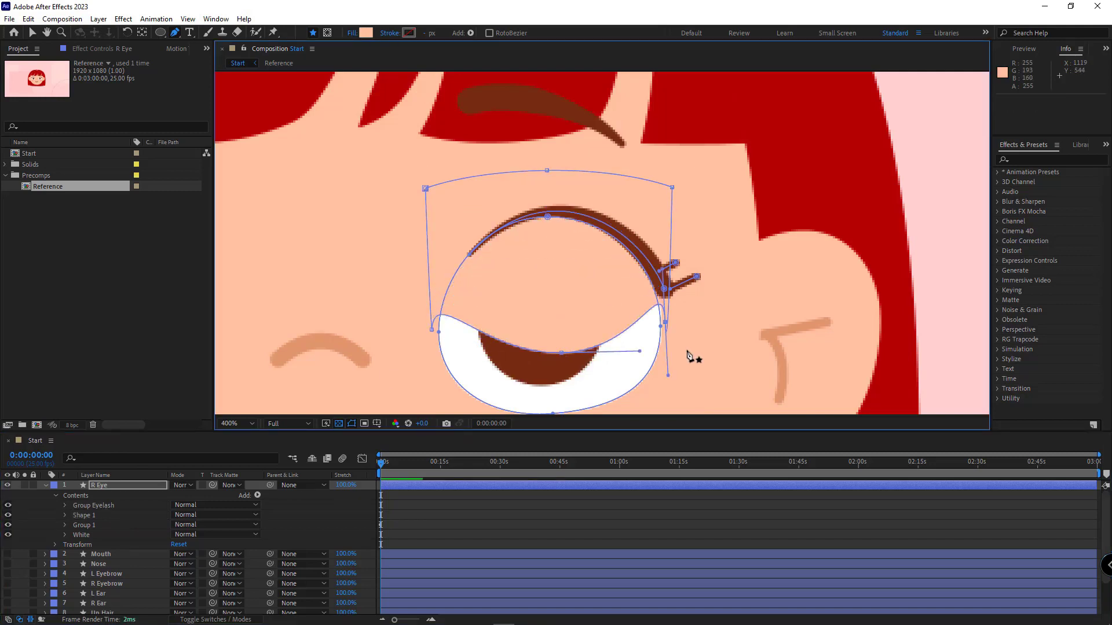
left_click_drag(667, 375, 674, 257)
left_click_drag(590, 322, 548, 154)
Rename Shape 1 in the R Eye layer as Eyelid.
left_click(84, 524)
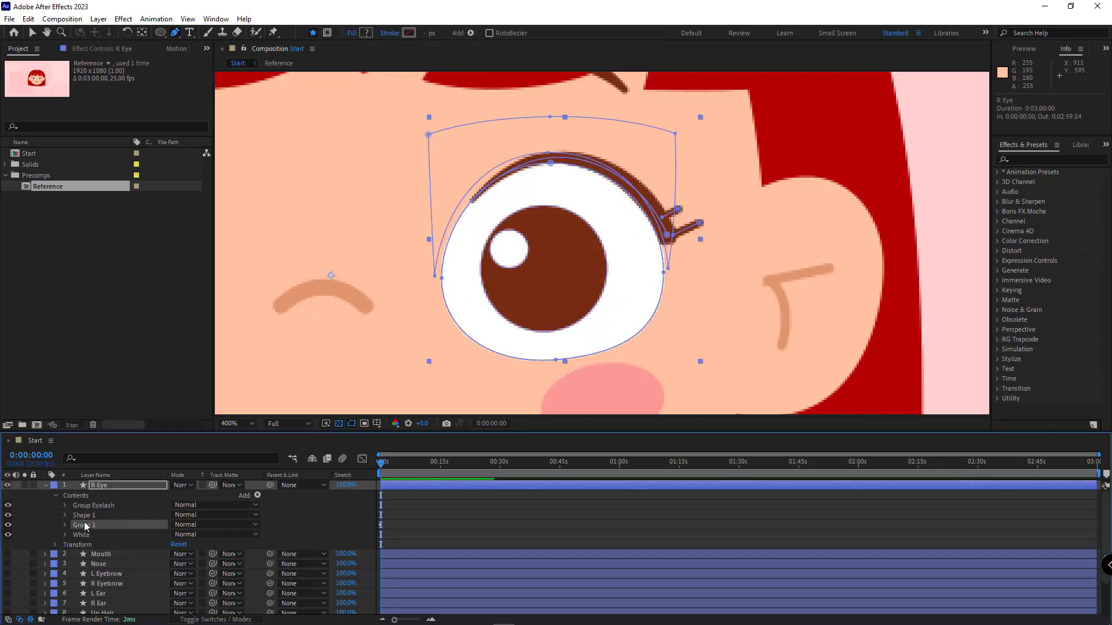
left_click(100, 516)
key("Return")
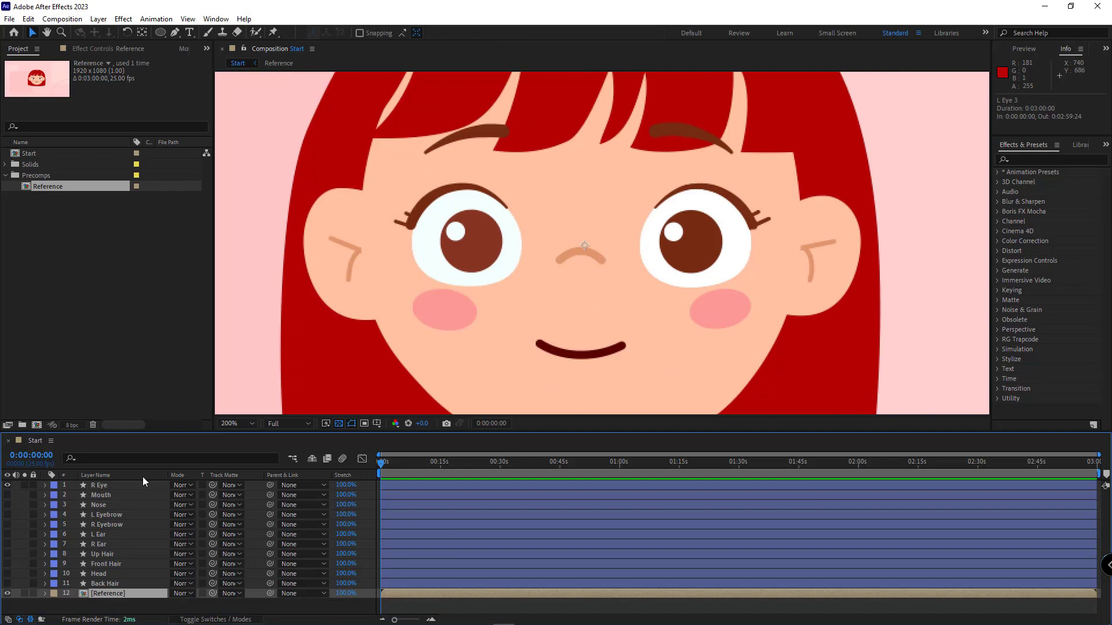
Convert Ellipse Path 1 of the Black shape inside Group black to a Bezier path.
left_click(135, 485)
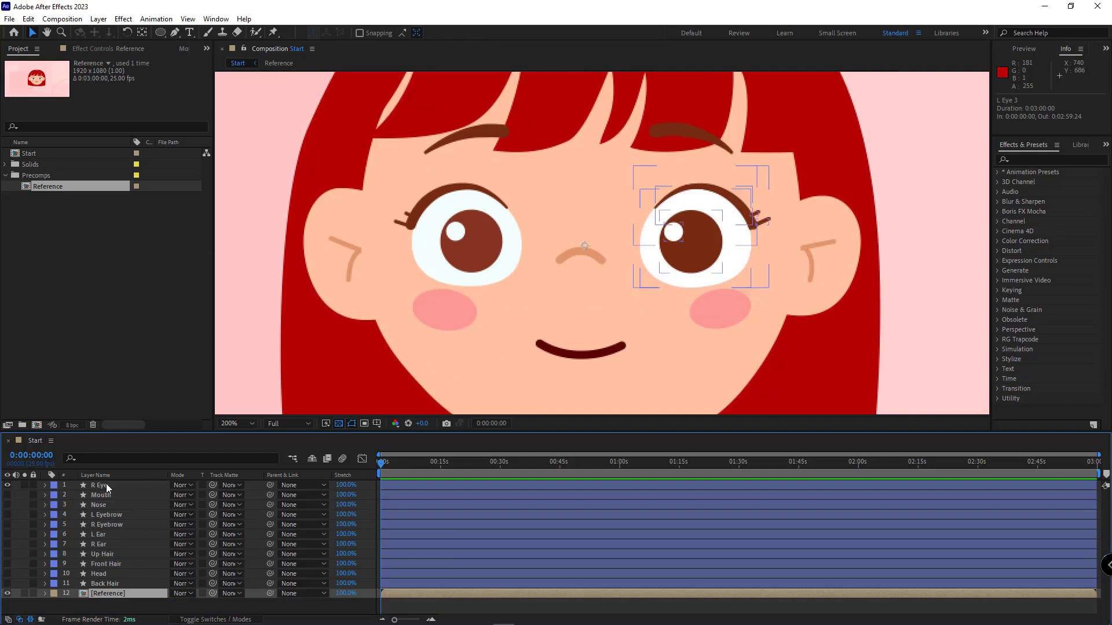
left_click(45, 485)
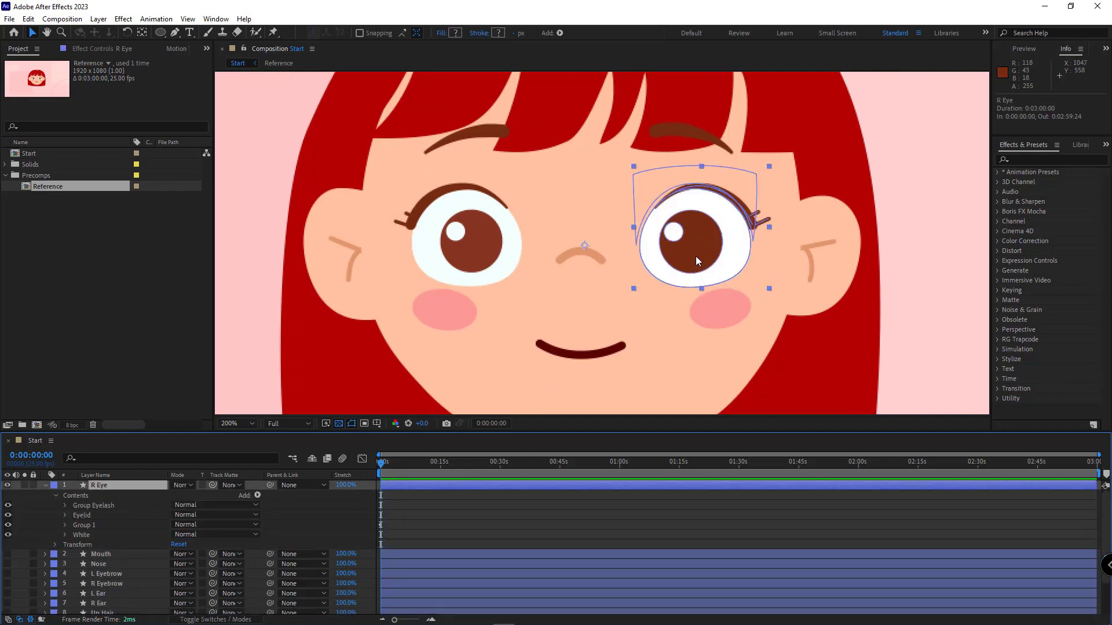
left_click(65, 524)
left_click(85, 506)
right_click(121, 516)
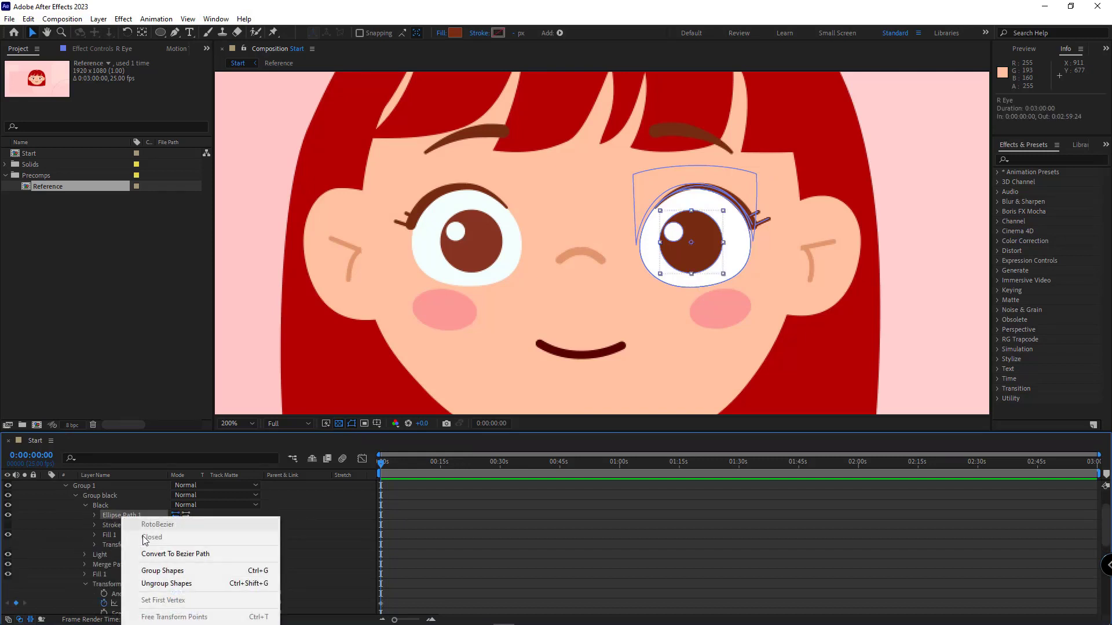
left_click(165, 557)
left_click(86, 505)
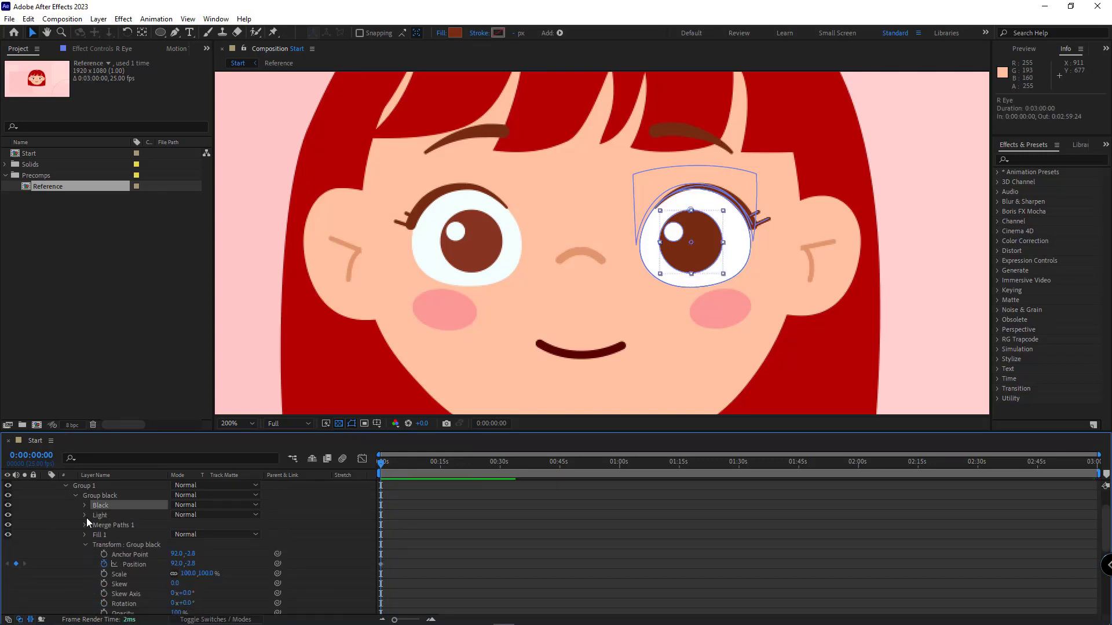
Convert Ellipse Path 1 of the Light shape to a Bezier path and collapse the iris groups.
left_click(85, 516)
right_click(114, 525)
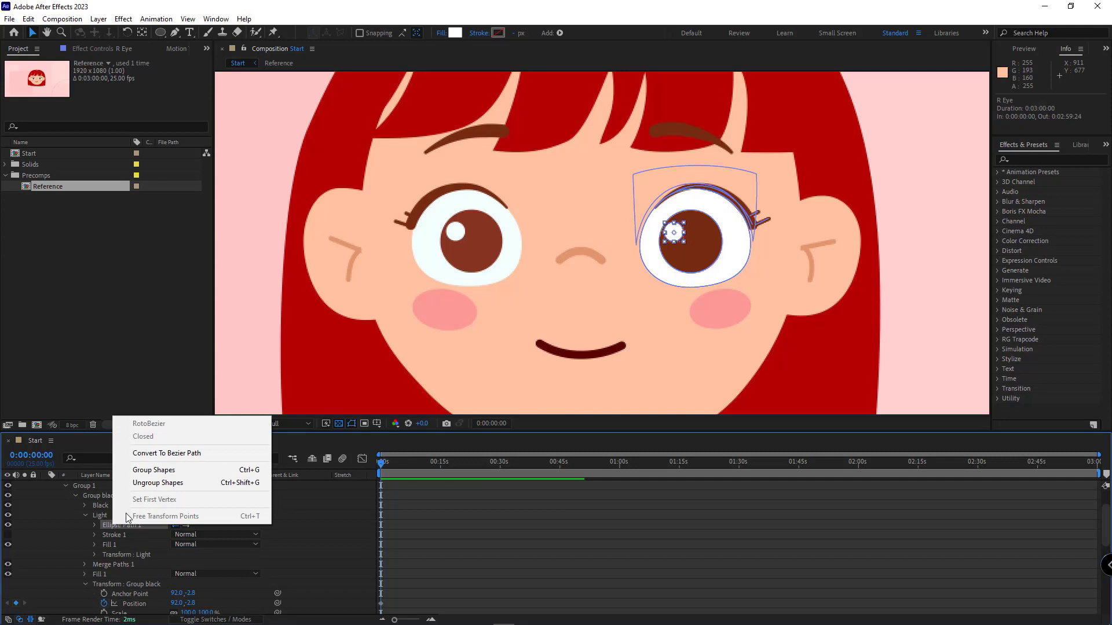
left_click(150, 456)
scroll(87, 527, "up", 1)
left_click(75, 525)
left_click(65, 516)
scroll(106, 551, "up", 1)
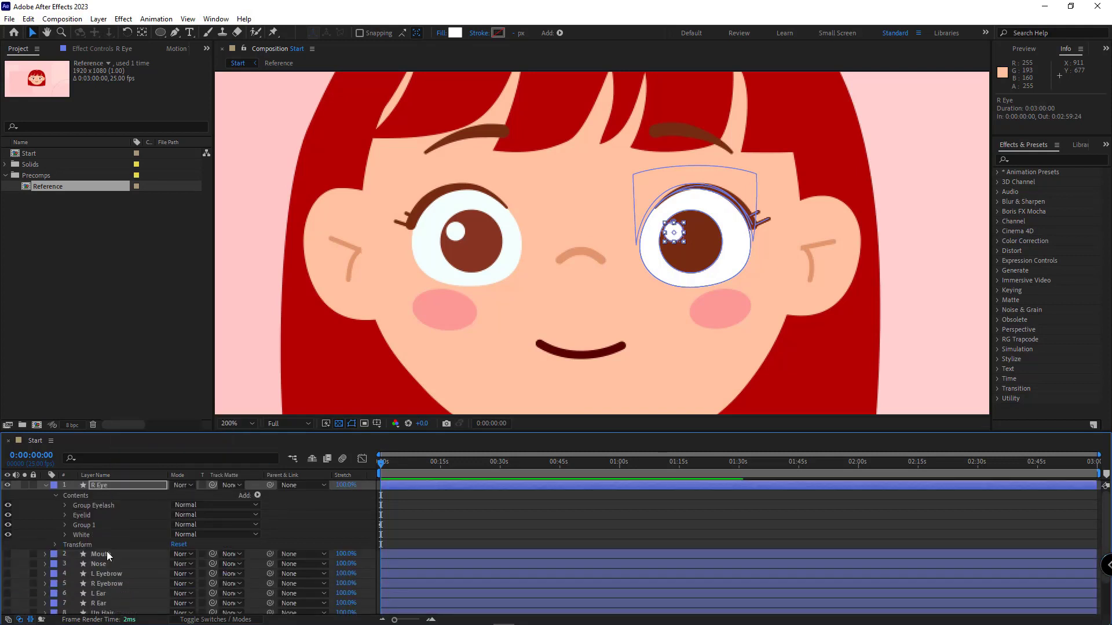
Duplicate the R Eye layer and rename the copy as L Eye.
left_click(45, 485)
left_click(104, 486)
key("ctrl+d")
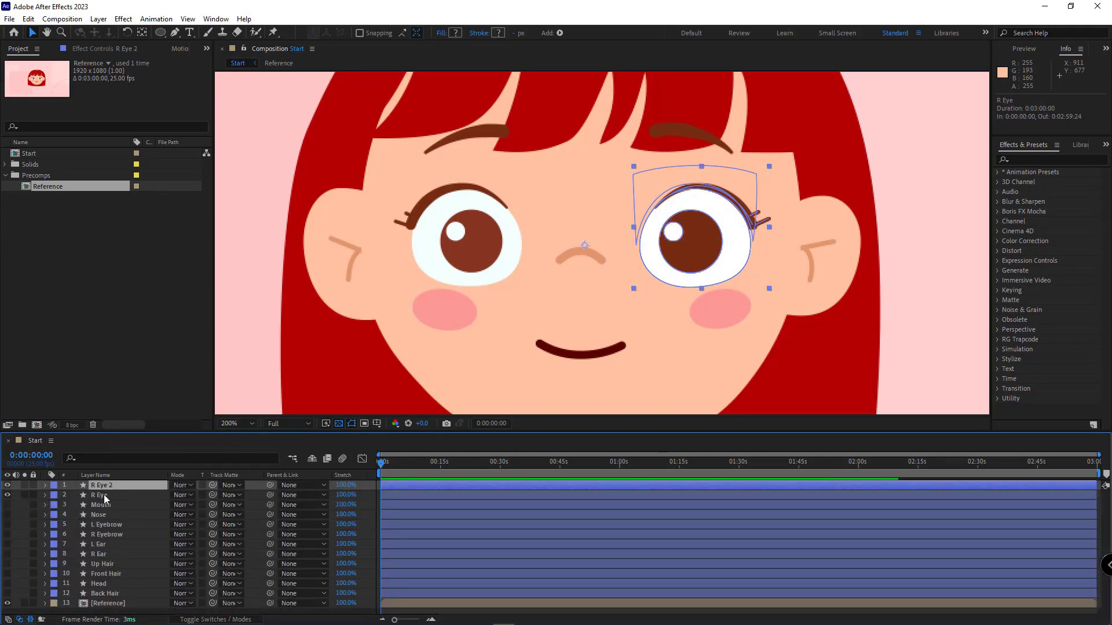
key("Return")
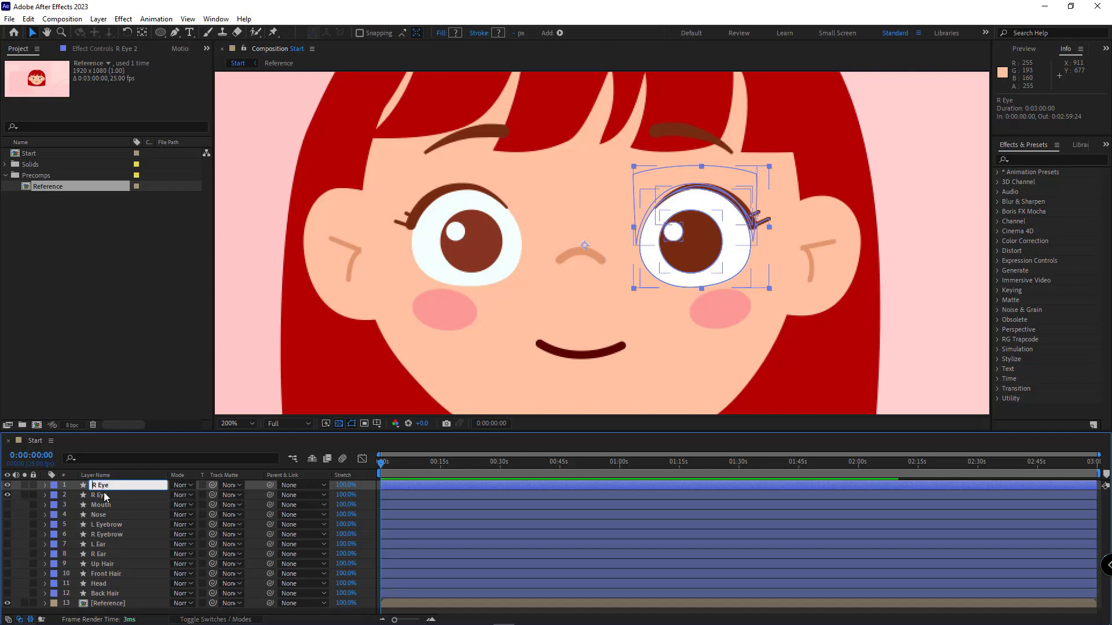
type("L Eye")
key("Return")
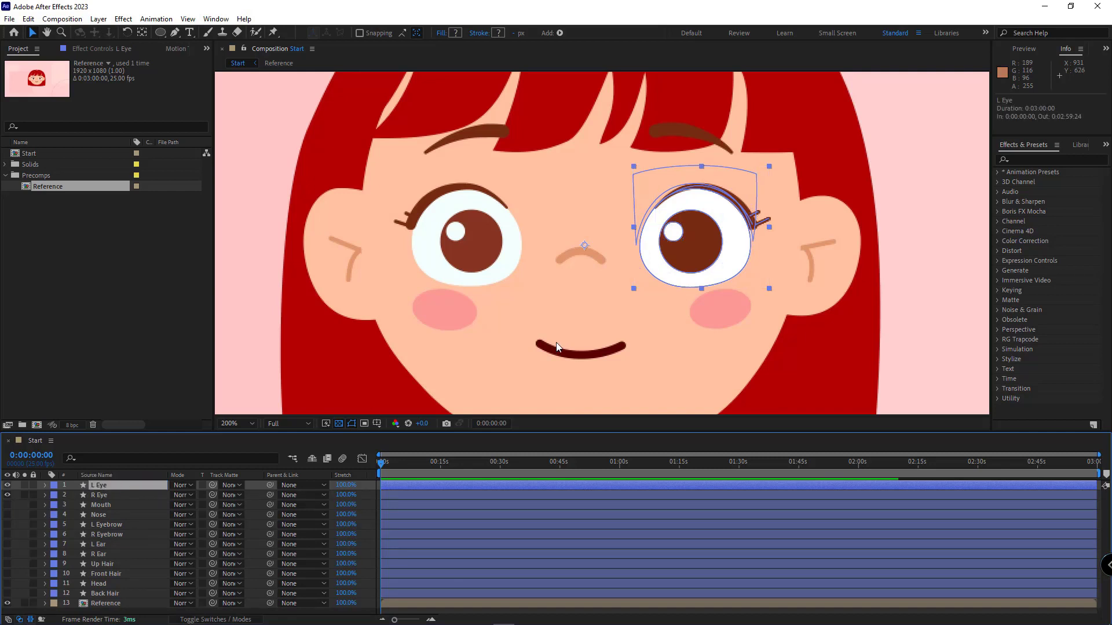
Select all path points of the L Eye layer and flip them horizontally with free transform across the face.
left_click(175, 32)
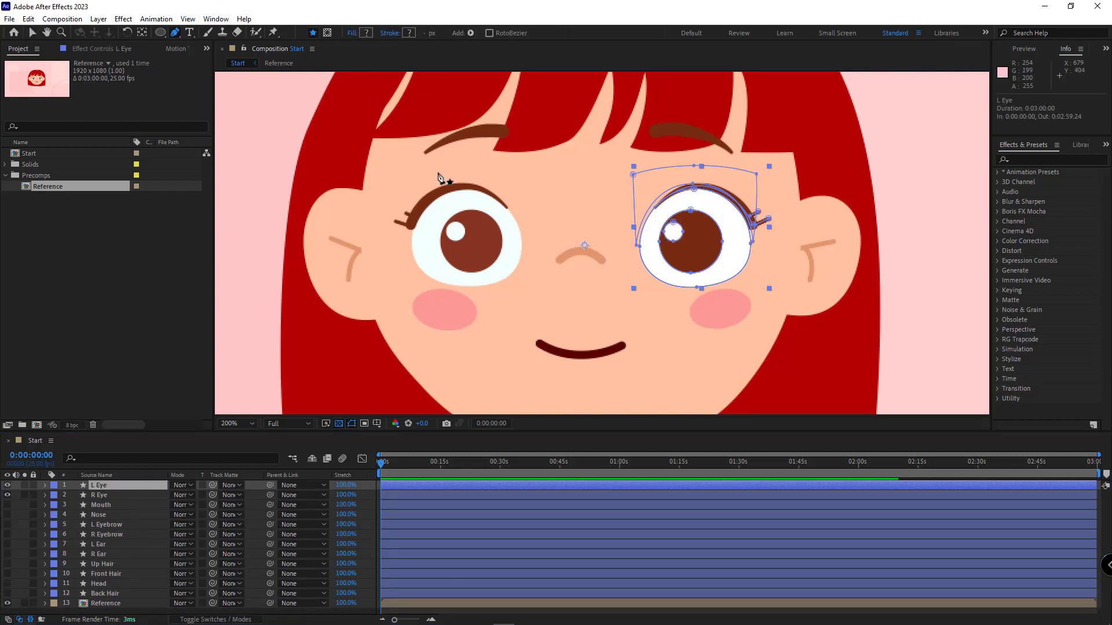
left_click(753, 245)
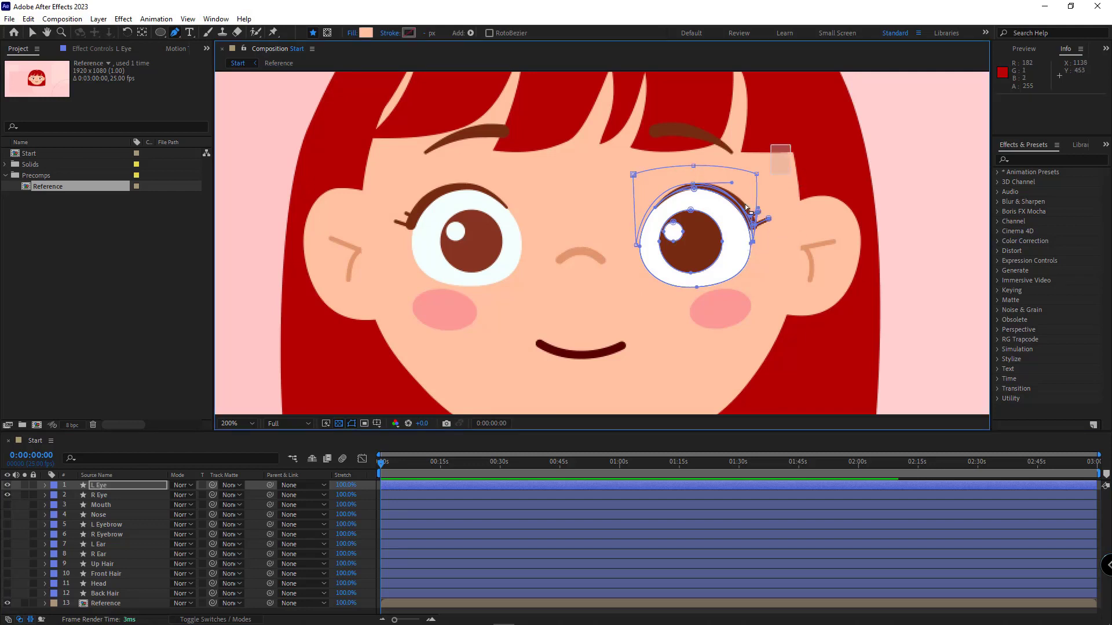
left_click_drag(746, 208, 585, 336)
key("ctrl+t")
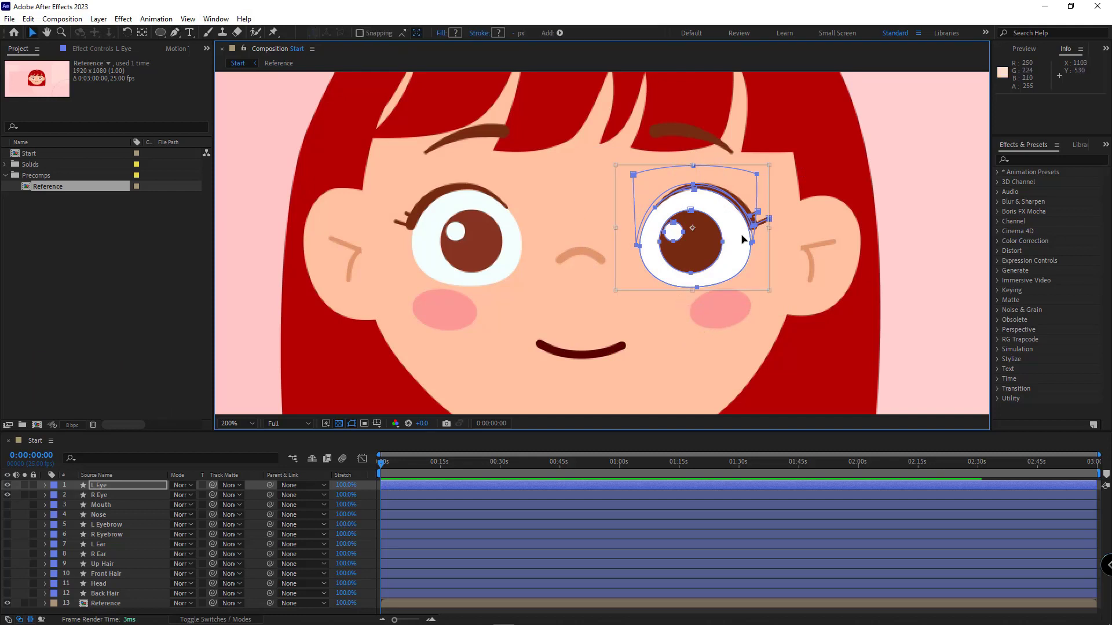
left_click_drag(710, 240, 330, 228)
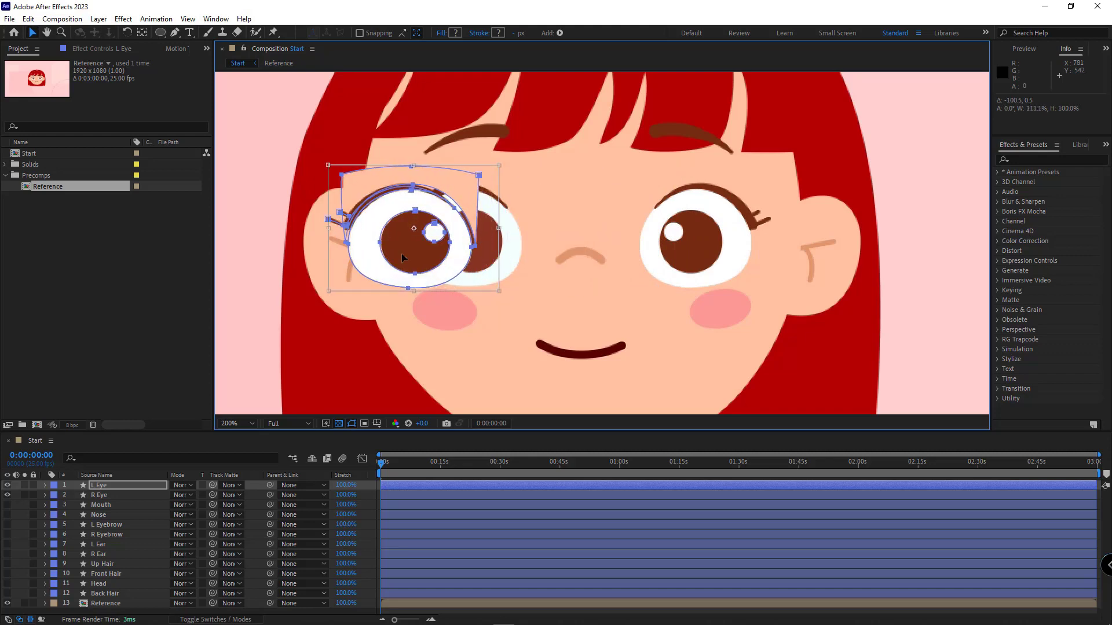
Position and size the mirrored L Eye points over the reference's left eye, then deselect the layer.
key("period")
key("ctrl+z")
left_click_drag(315, 275, 637, 260)
left_click_drag(375, 227, 408, 230)
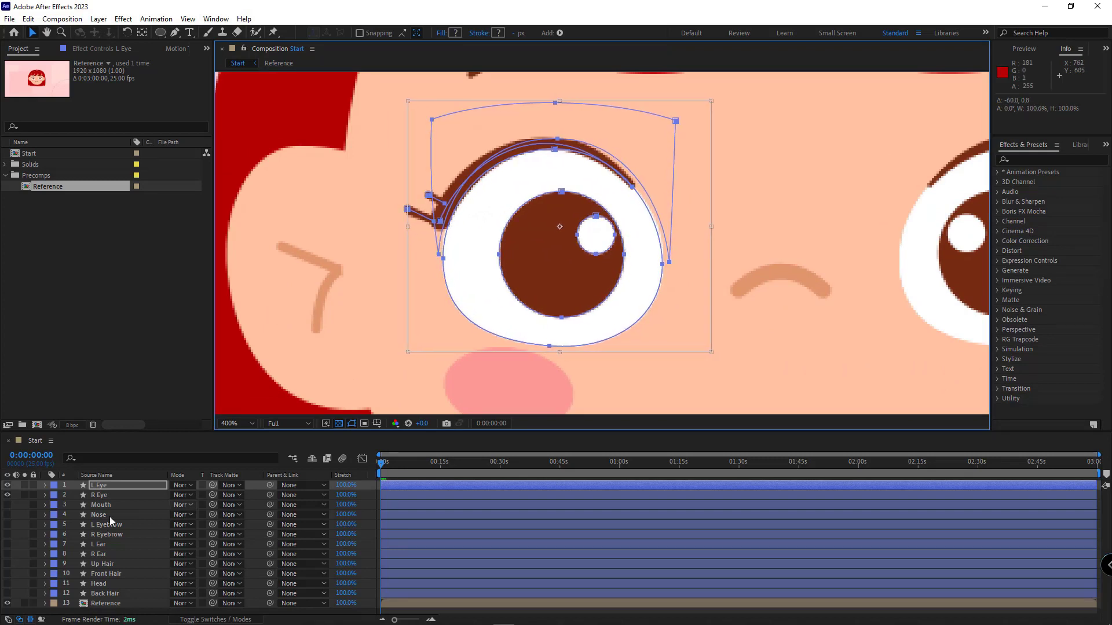
left_click(260, 450)
scroll(596, 304, "down", 3)
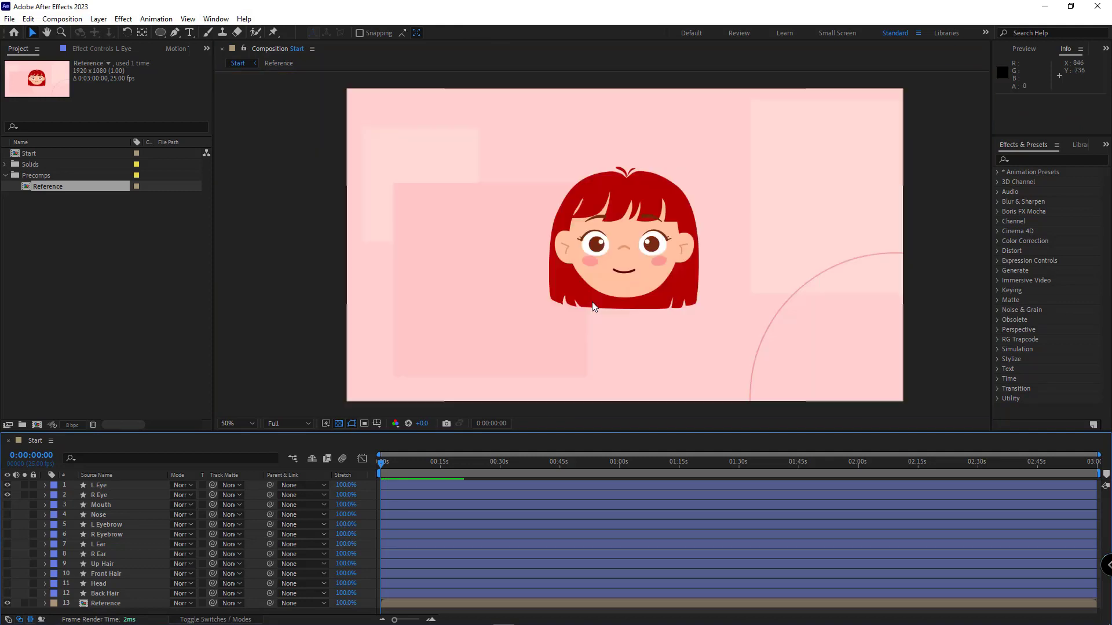
Move the Light shape inside L Eye's Group black to the upper-left of the iris and collapse the layer.
scroll(590, 302, "up", 2)
left_click(599, 239)
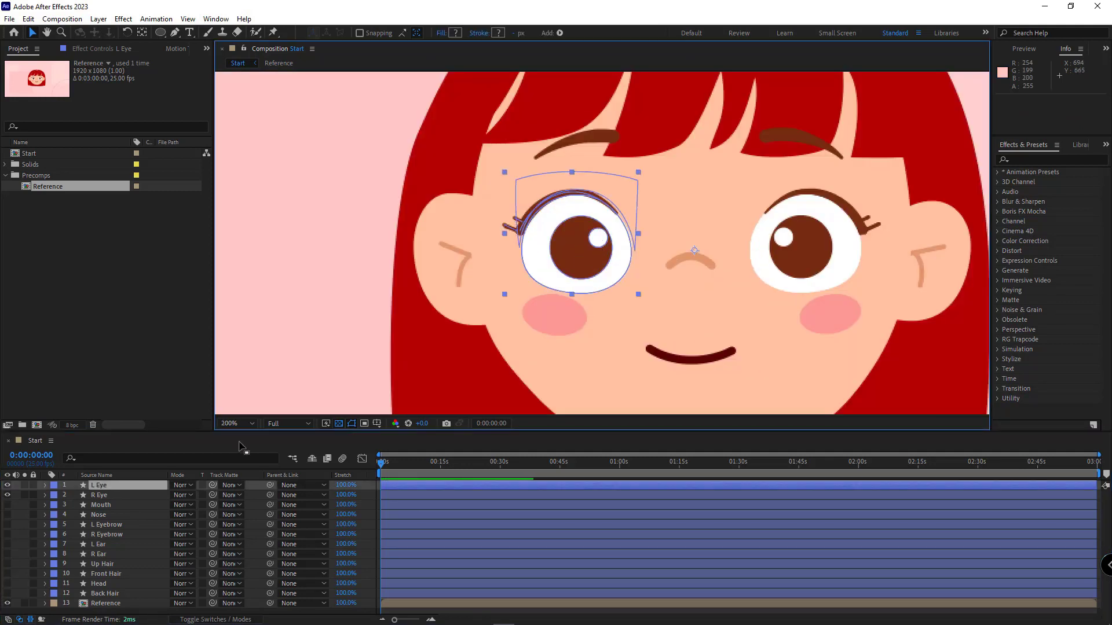
left_click(45, 485)
left_click(57, 496)
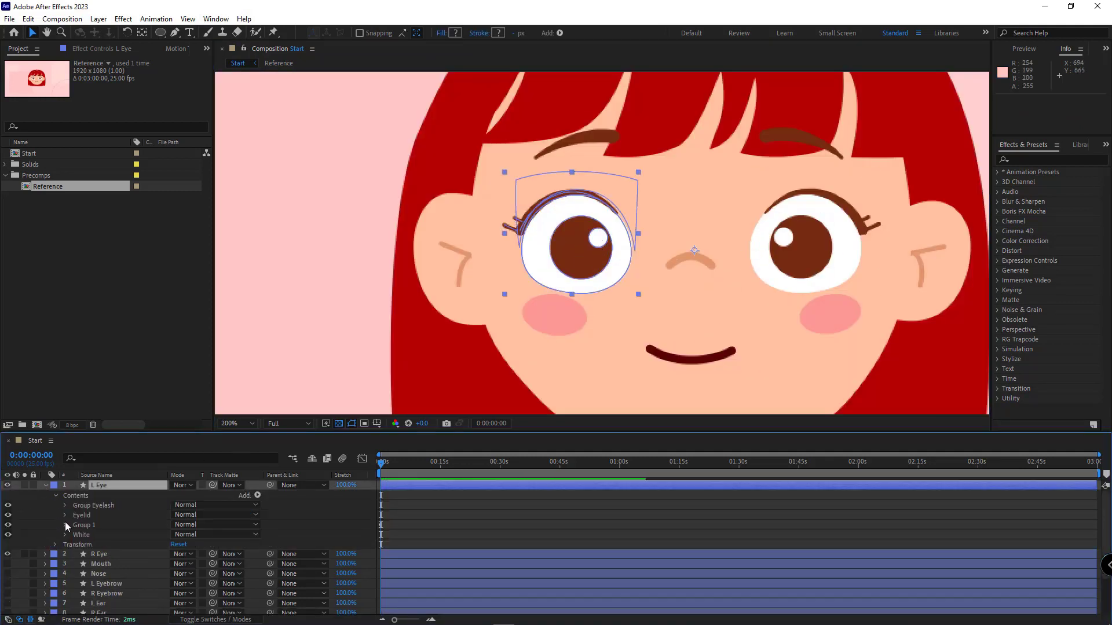
left_click(65, 525)
left_click(74, 535)
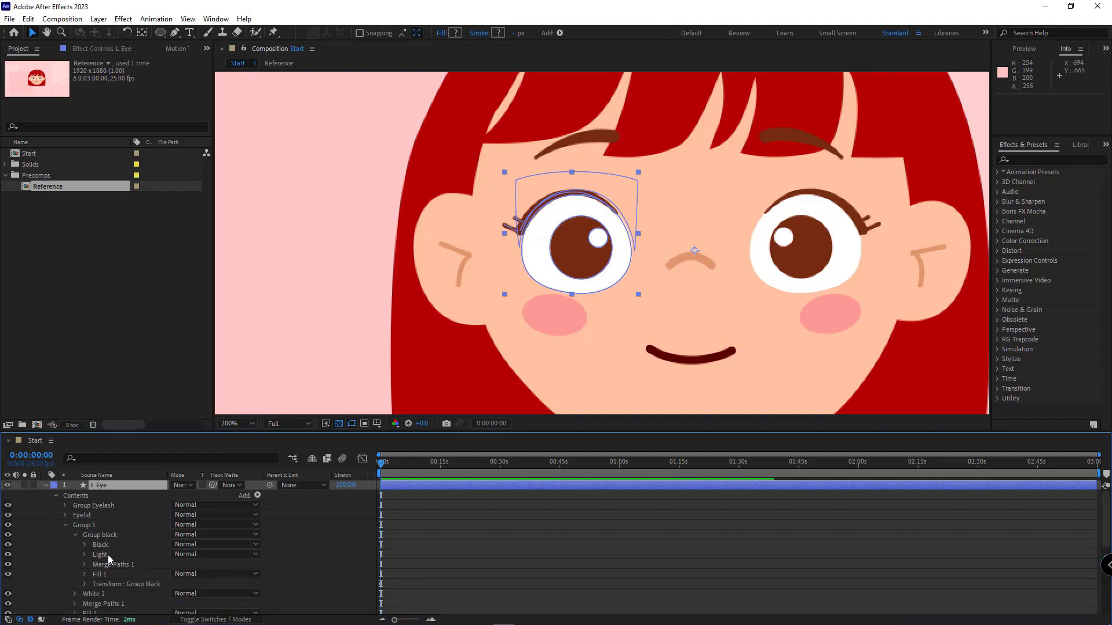
left_click(107, 554)
key("period")
left_click_drag(584, 239, 529, 237)
left_click(64, 562)
left_click(66, 525)
left_click(56, 495)
left_click(46, 485)
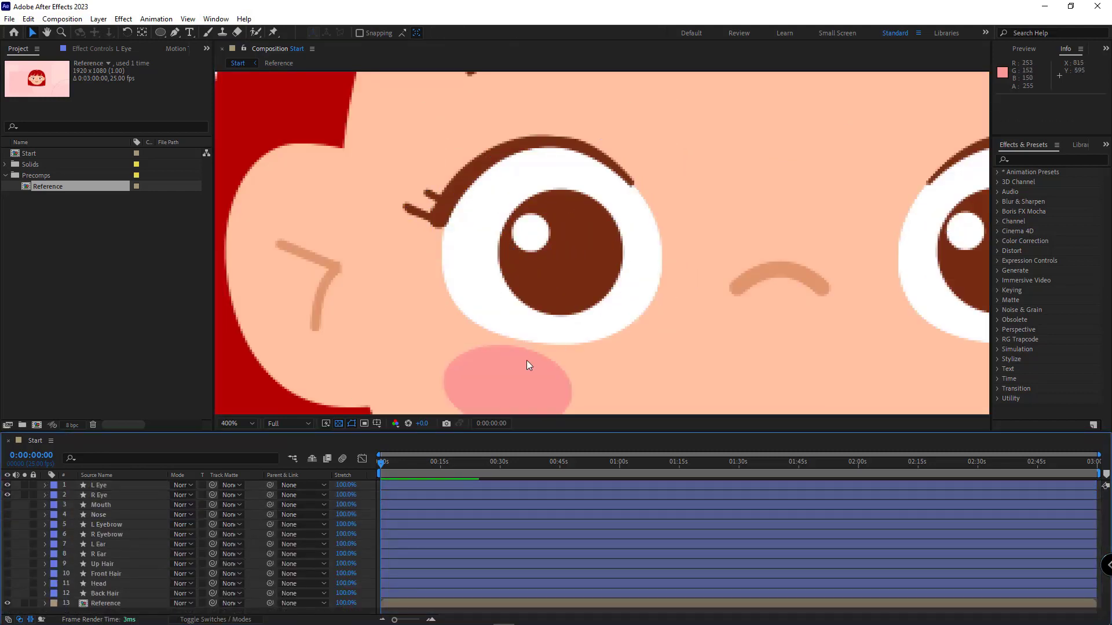
Draw an ellipse for the left cheek, then rotate and position it to match the reference blush.
key("comma")
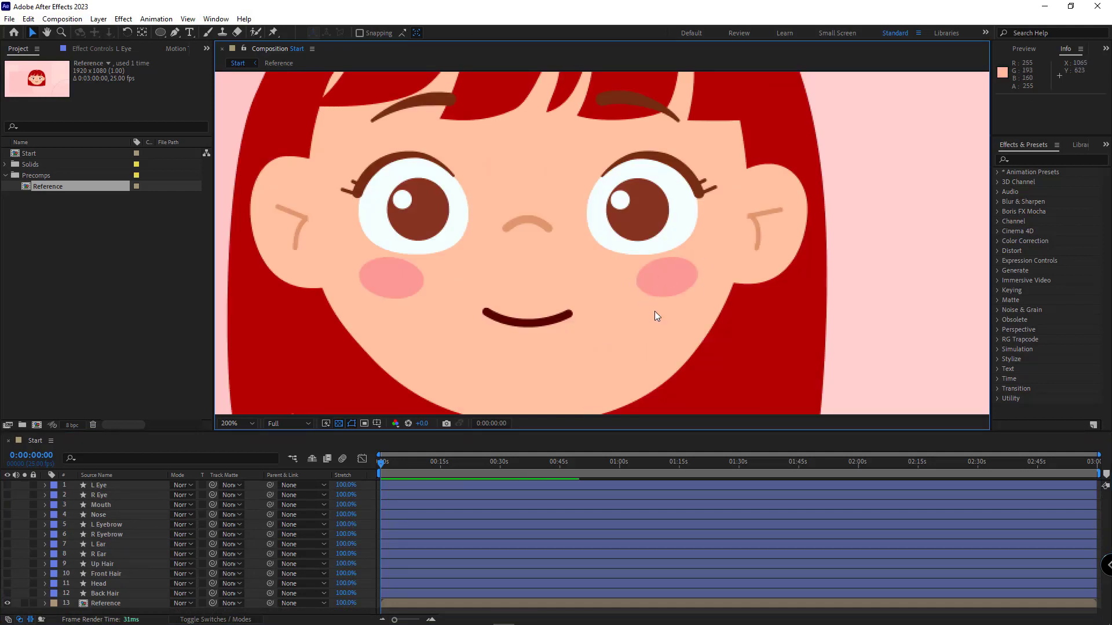
left_click(161, 32)
scroll(395, 244, "up", 1)
left_click_drag(396, 243, 724, 208)
mouse_move(446, 266)
left_mouse_down()
mouse_move(539, 316)
mouse_move(575, 318)
mouse_move(578, 338)
mouse_move(523, 280)
mouse_move(555, 310)
mouse_move(521, 291)
mouse_move(504, 317)
left_mouse_up()
key("w")
key("v")
key("Up")
scroll(650, 295, "down", 1)
left_click_drag(650, 295, 478, 280)
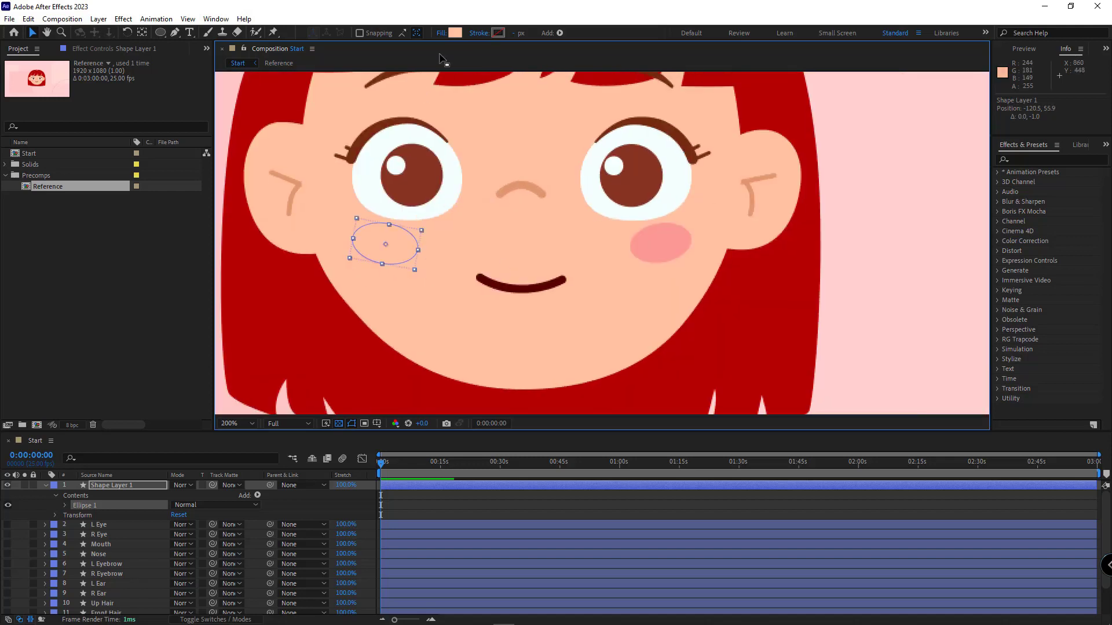
Set the cheek ellipse's fill to the pink sampled from the reference's other cheek.
left_click(455, 33)
left_click(286, 304)
left_click(673, 250)
left_click(295, 248)
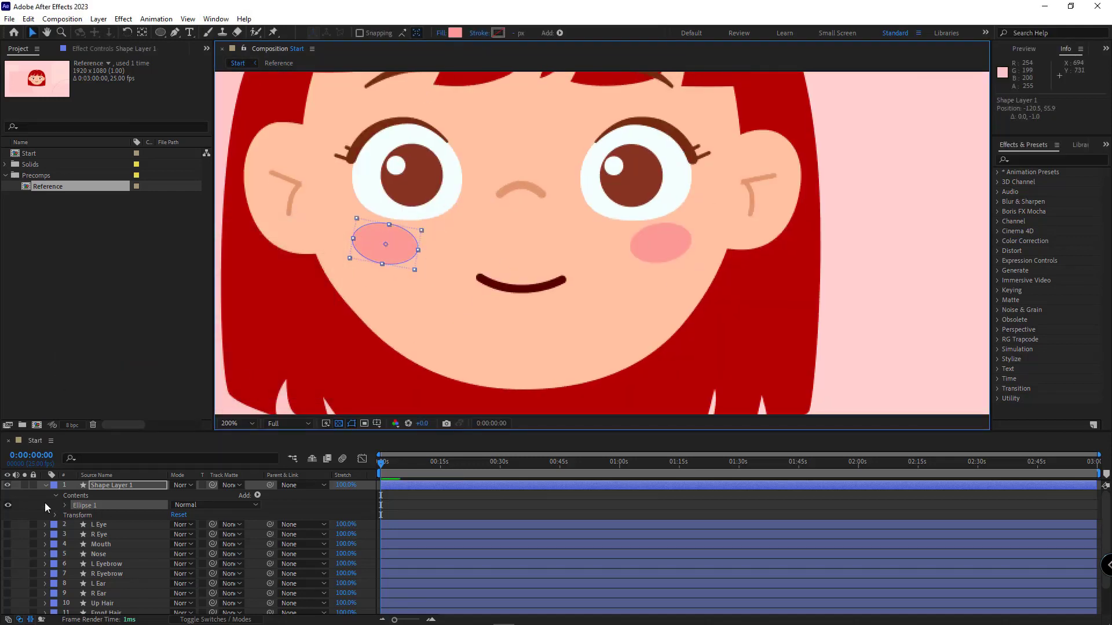
Rename the new shape layer as L Cheek and move its anchor point to the ellipse's centre.
left_click(123, 485)
key("Return")
type("L Cheek")
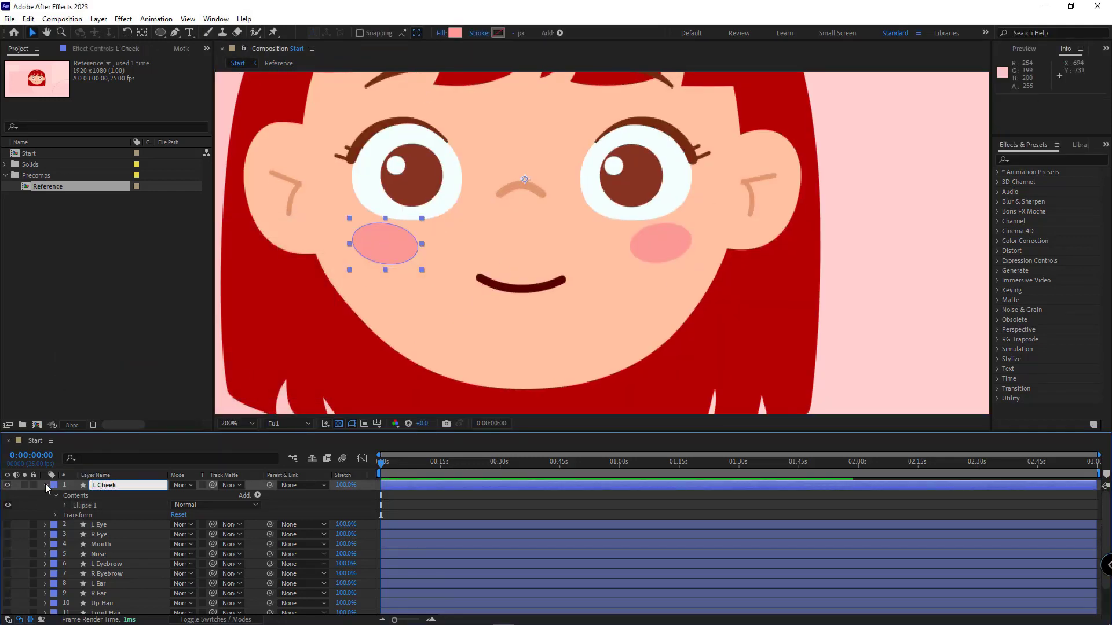
left_click(46, 485)
key("y")
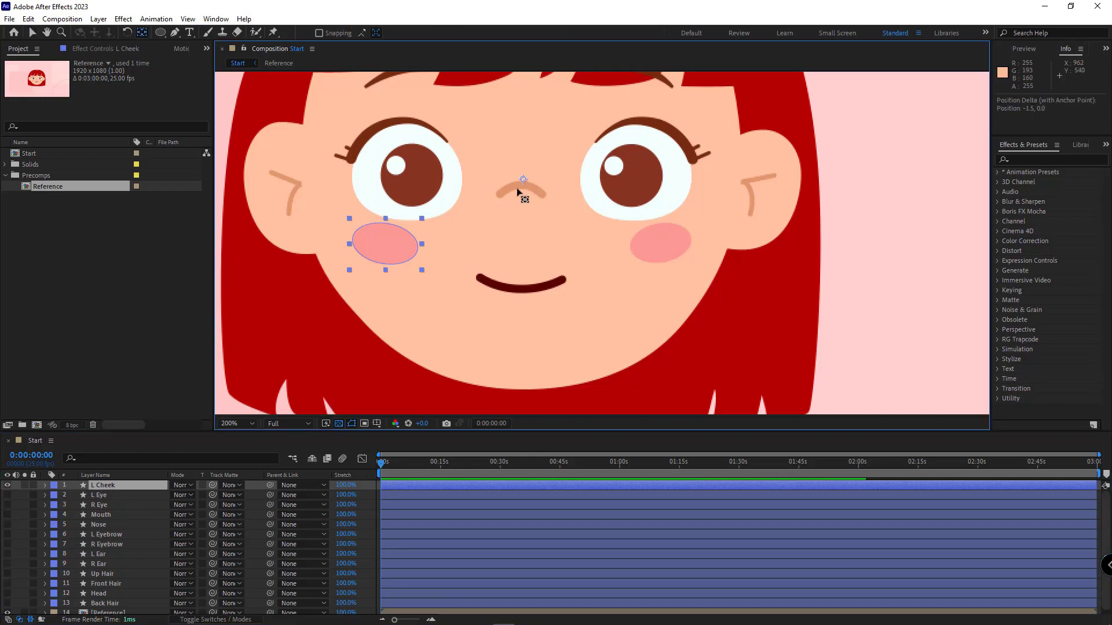
left_click_drag(526, 180, 385, 243)
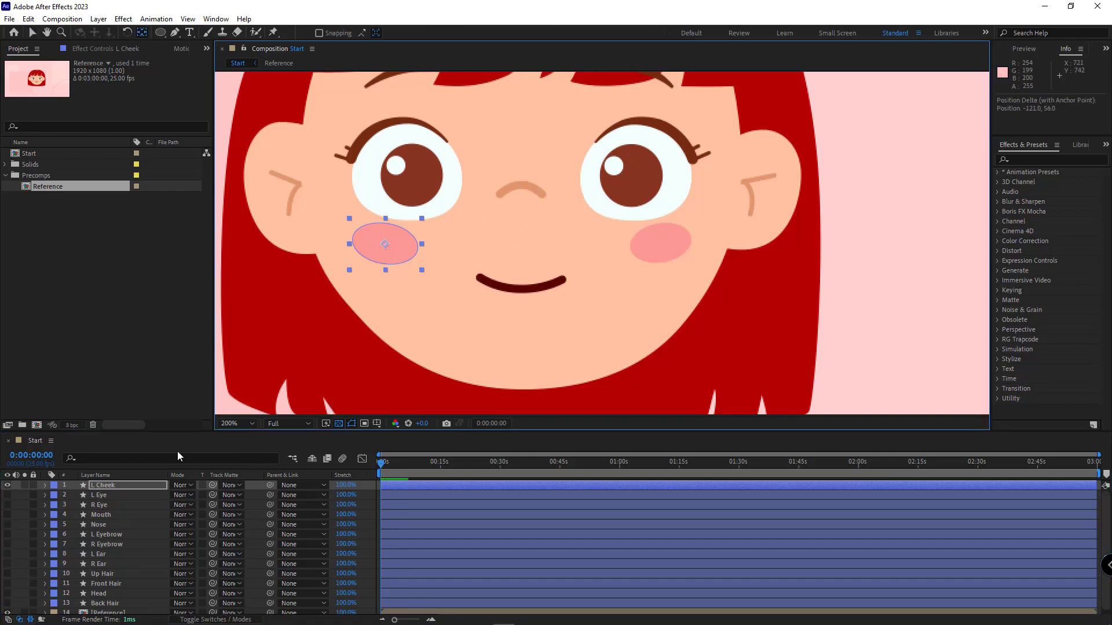
Duplicate the L Cheek layer, then move and rotate the copy to match the opposite reference cheek.
left_click(114, 488)
key("ctrl+d")
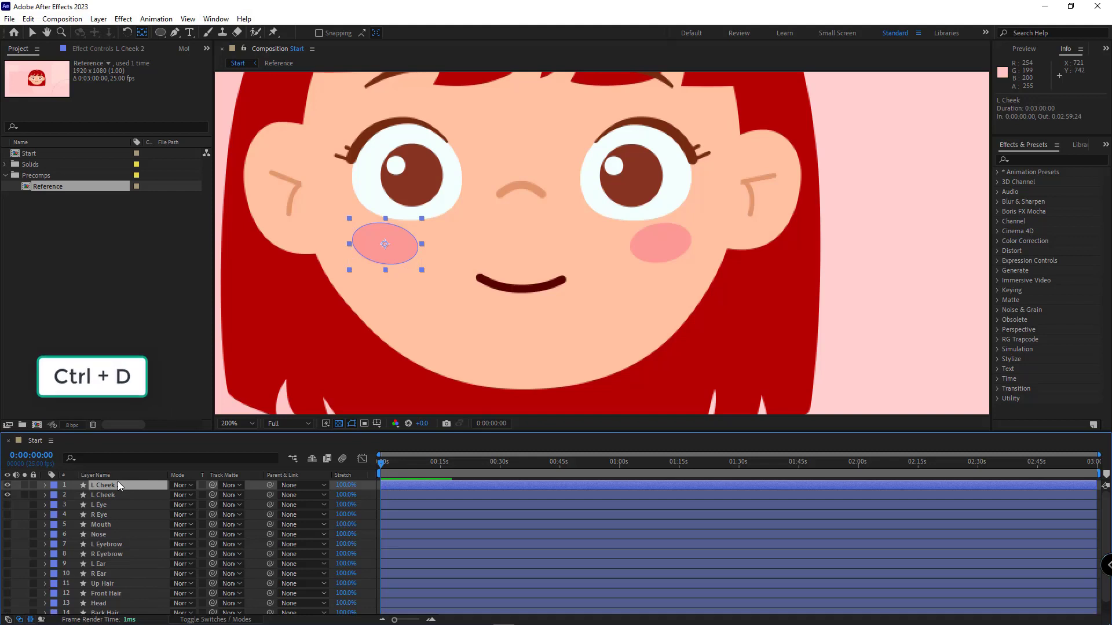
key("v")
mouse_move(386, 260)
left_mouse_down()
mouse_move(689, 254)
mouse_move(678, 257)
left_mouse_up()
key("w")
key("v")
left_click_drag(673, 253, 669, 252)
Rename the duplicated cheek layer as R Cheek and deselect it.
type("Cheek")
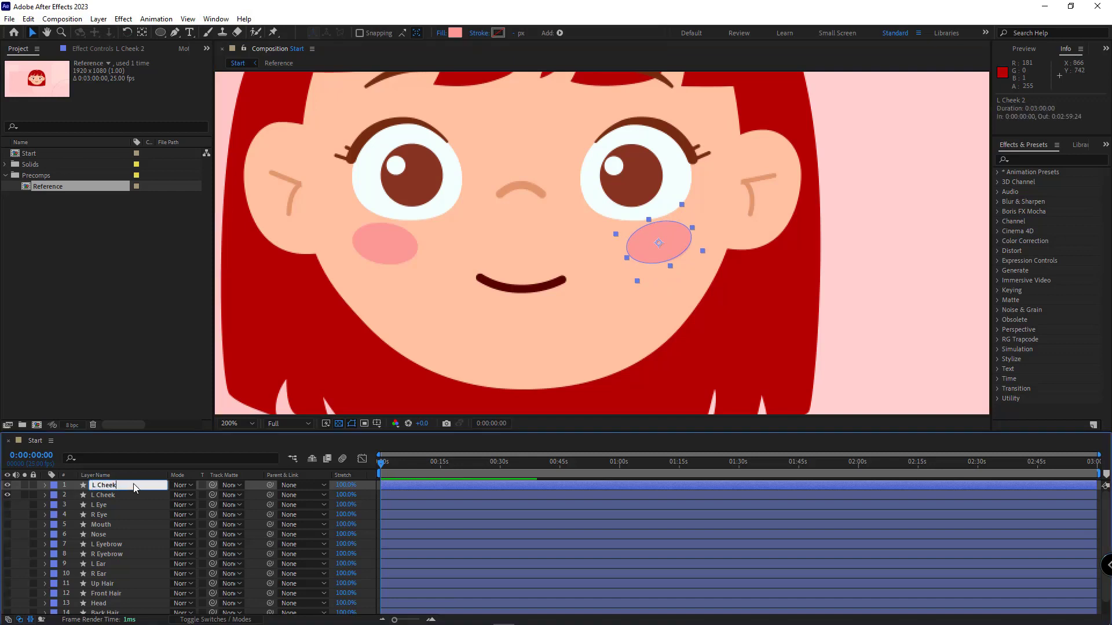
type("R")
left_click(540, 348)
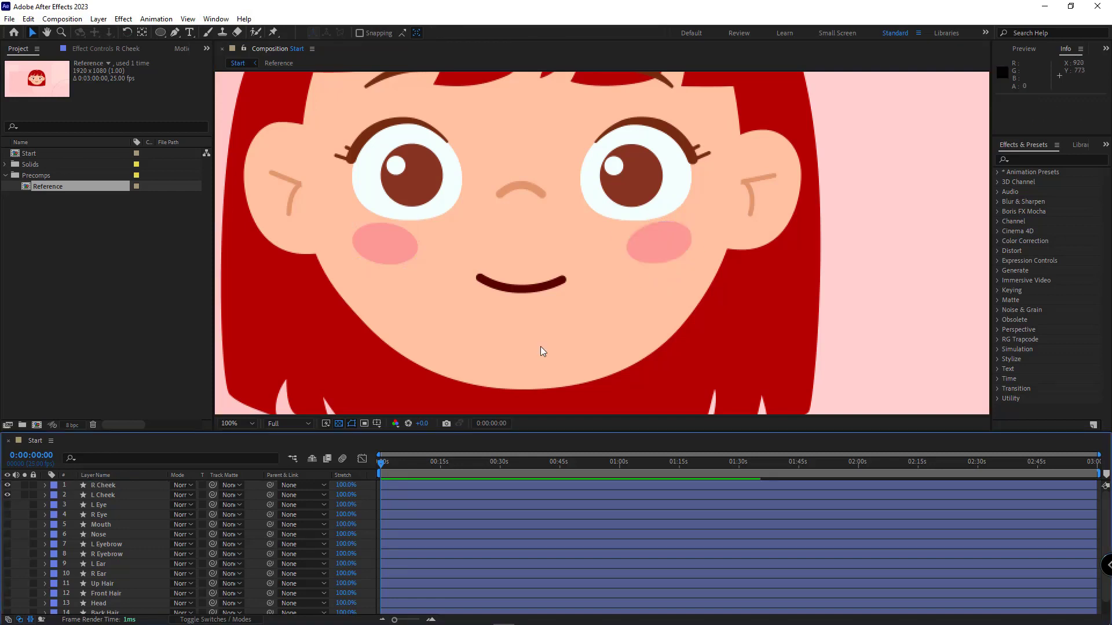
Fit the whole composition in view, hide the Reference layer and show all the character's shape layers.
scroll(540, 348, "down", 1)
left_click(238, 424)
left_click(236, 221)
scroll(65, 539, "down", 1)
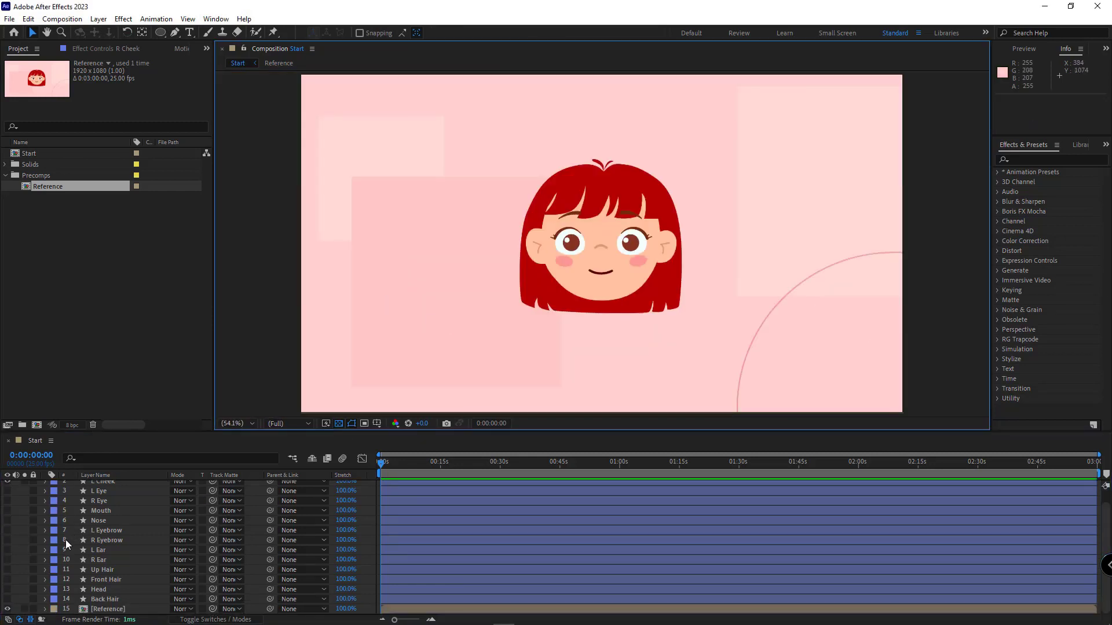
left_click(8, 609)
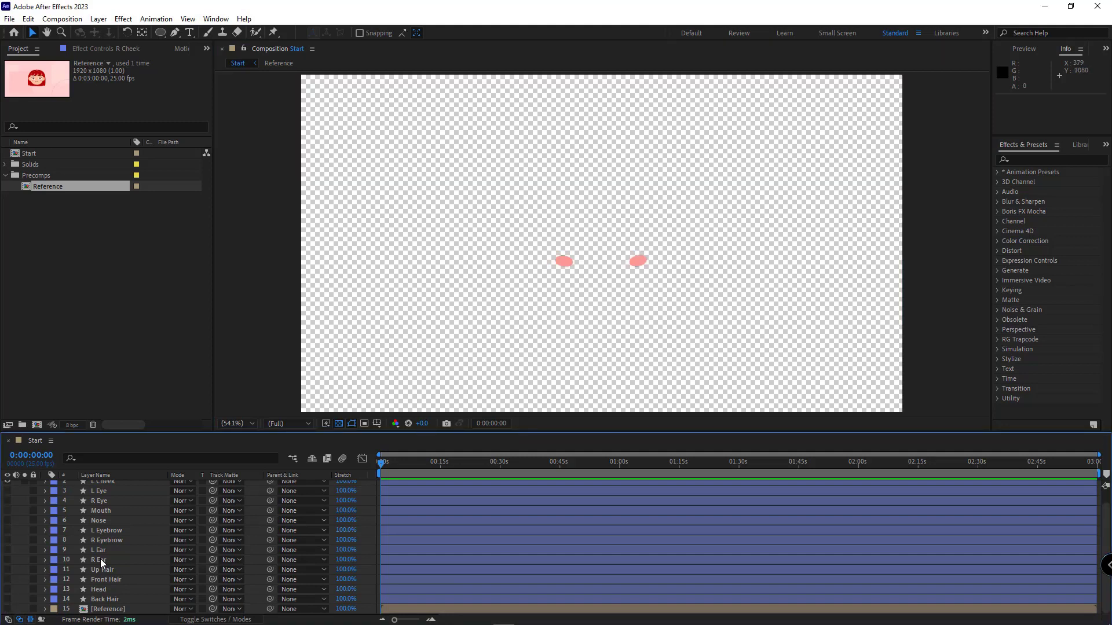
left_click_drag(8, 599, 8, 491)
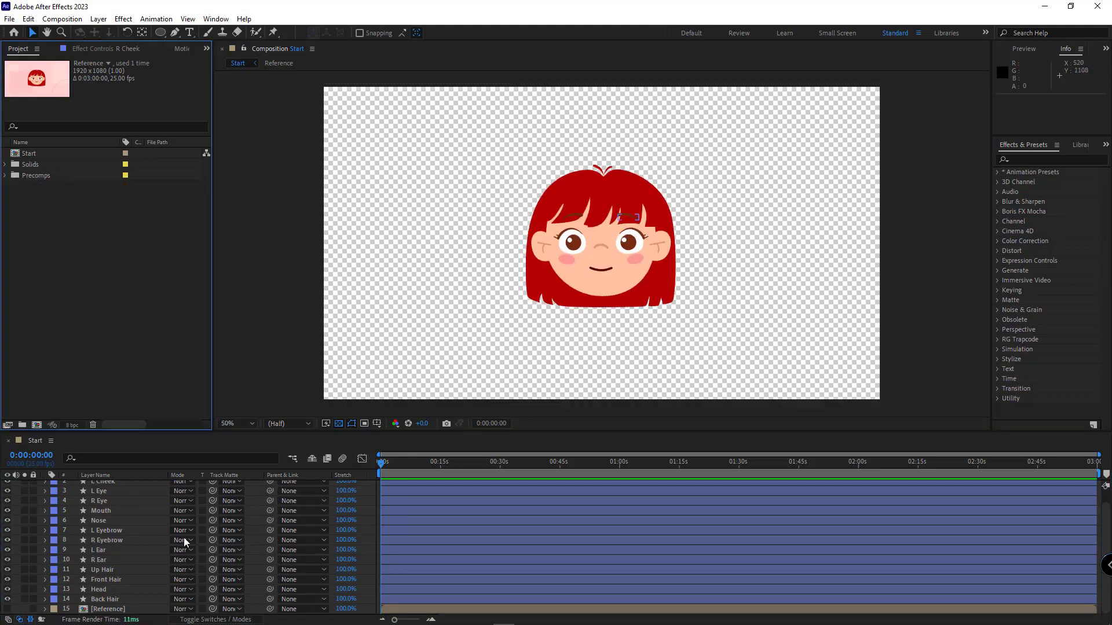
Move the L Ear and R Ear layers below the Head layer, just above Back Hair.
scroll(615, 230, "up", 2)
left_click(578, 188)
scroll(577, 197, "up", 2)
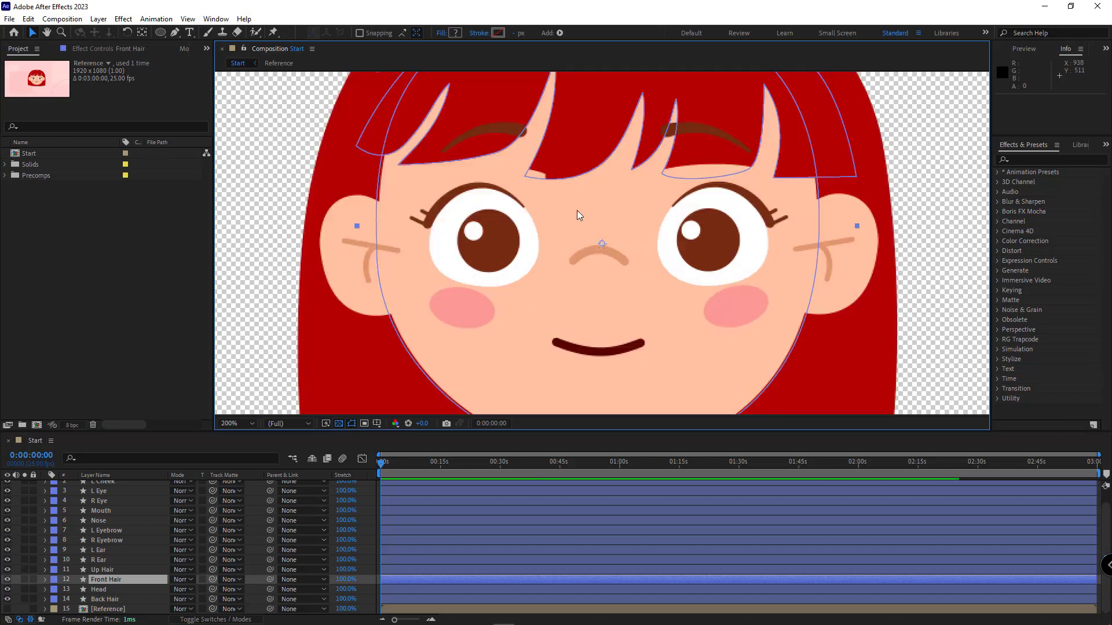
scroll(577, 210, "down", 2)
scroll(577, 210, "up", 2)
scroll(573, 232, "down", 2)
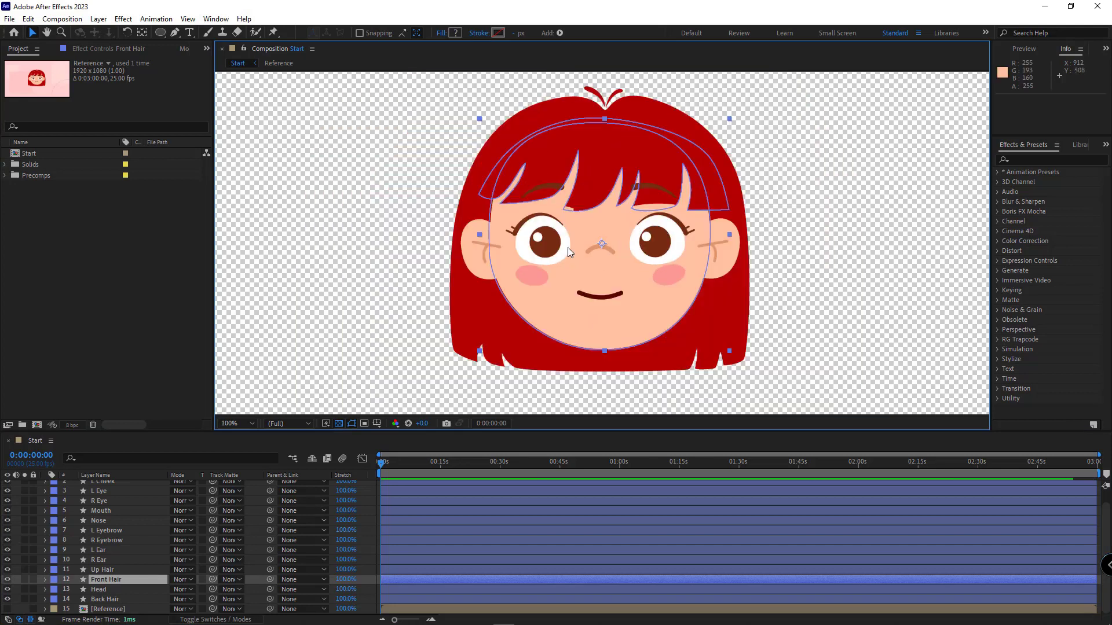
left_click(470, 260)
left_click(727, 267, "shift")
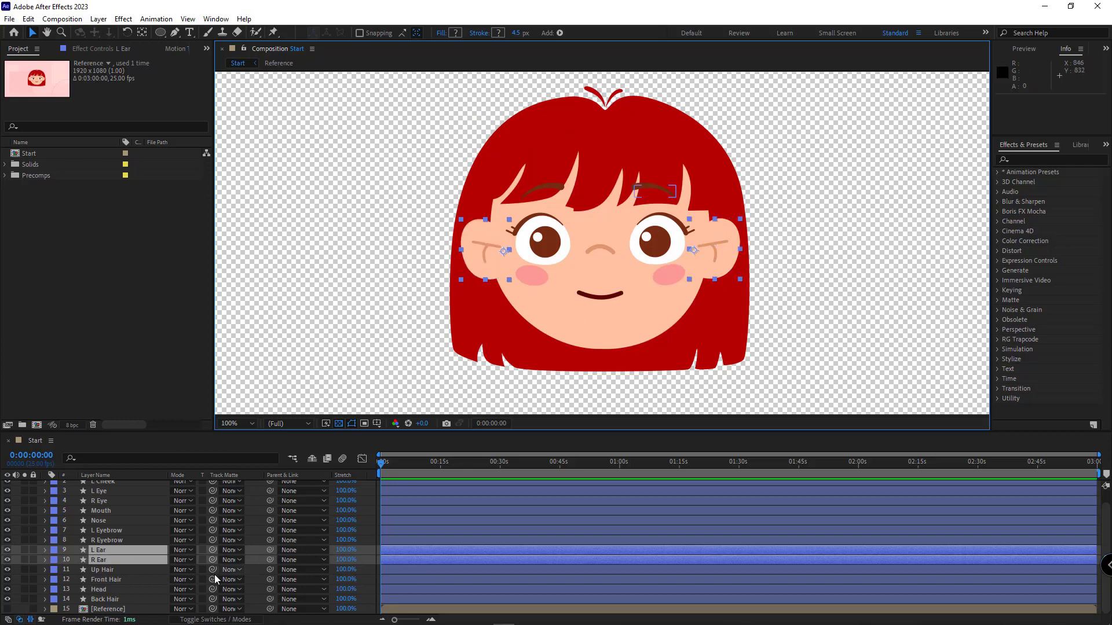
left_click_drag(139, 555, 139, 598)
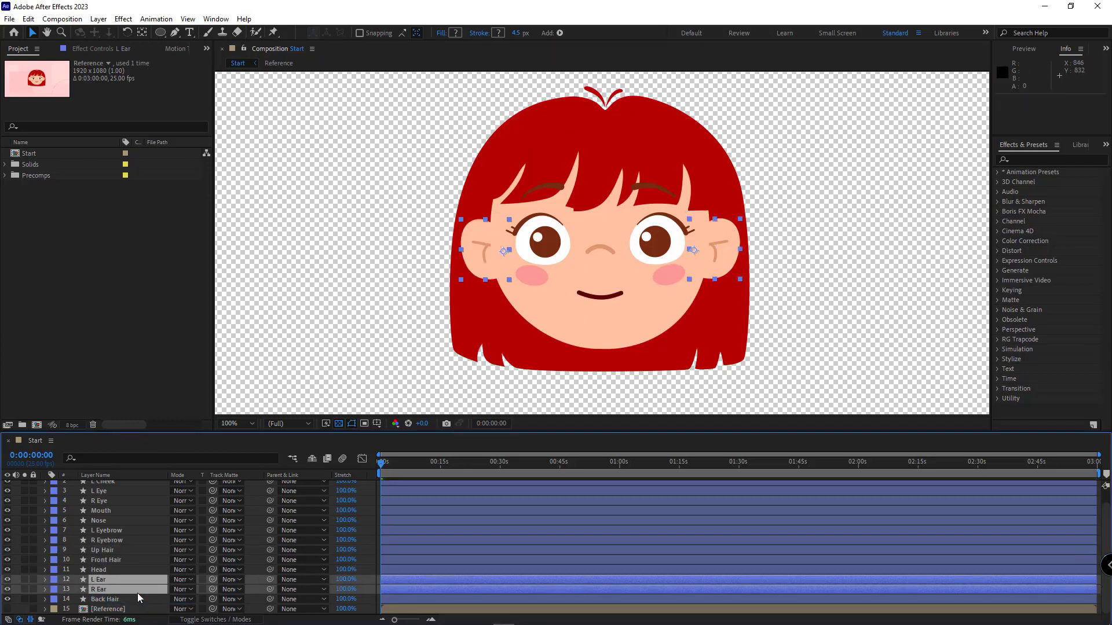
key("F2")
Move the Up Hair and Front Hair layers to the top of the layer stack.
left_click(564, 215)
left_click(665, 231, "shift")
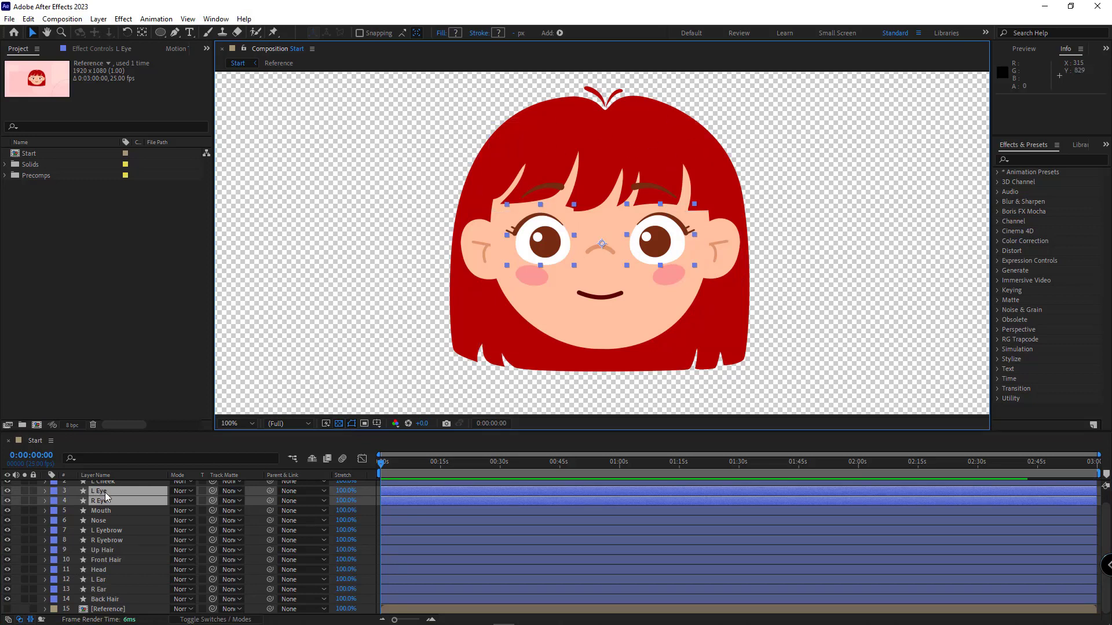
left_click(103, 550)
left_click(106, 559, "shift")
scroll(107, 561, "up", 1)
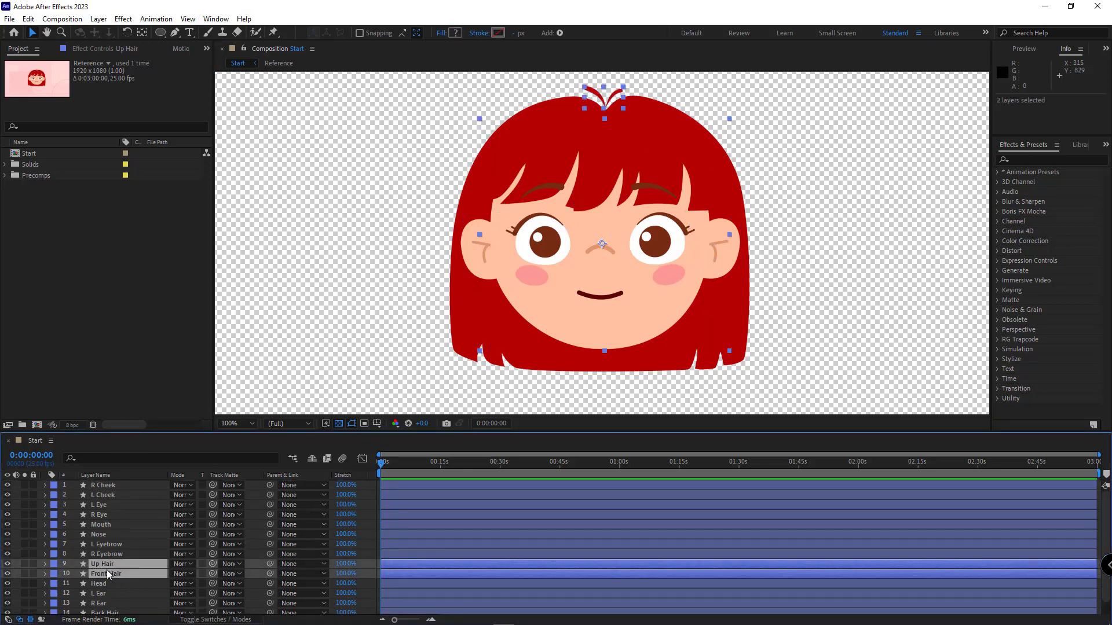
left_click_drag(108, 574, 123, 484)
left_click(76, 515)
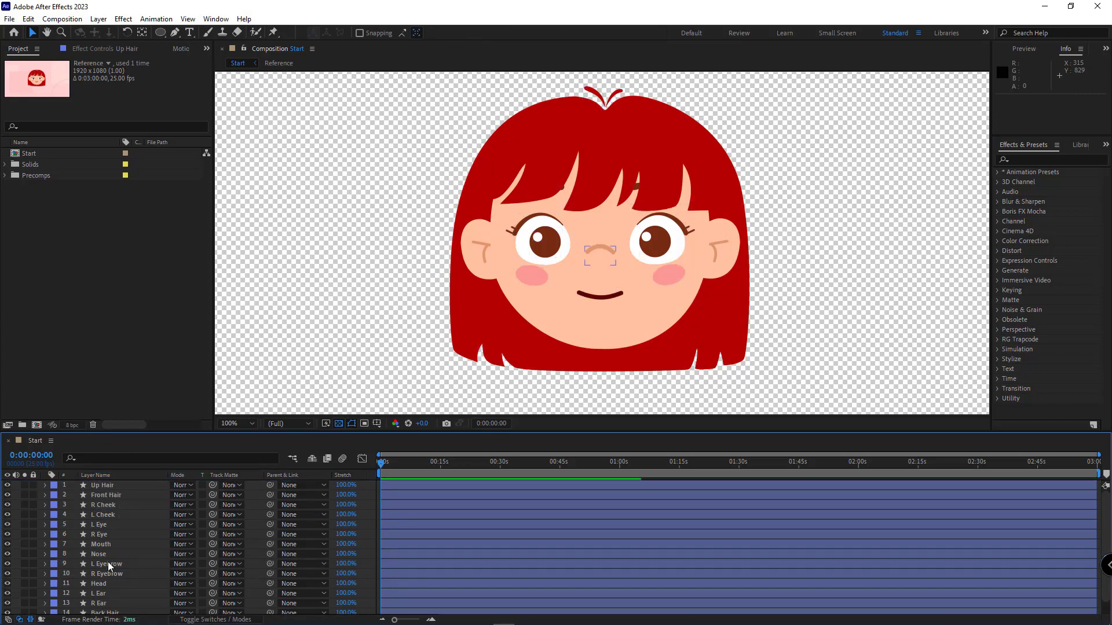
Move the L Eyebrow and R Eyebrow layers above Up Hair at the top of the layer stack.
left_click(110, 565)
left_click(110, 573, "shift")
left_click_drag(111, 574, 116, 485)
left_click(74, 521)
scroll(616, 270, "down", 1)
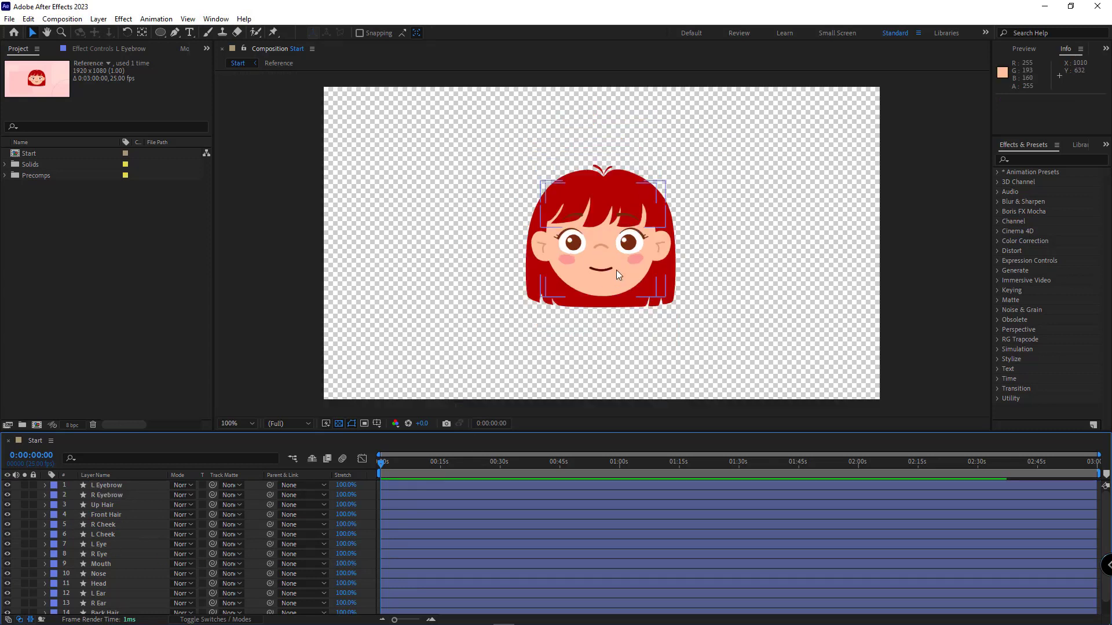
Select the L Eye layer.
scroll(616, 270, "up", 1)
left_click(603, 304)
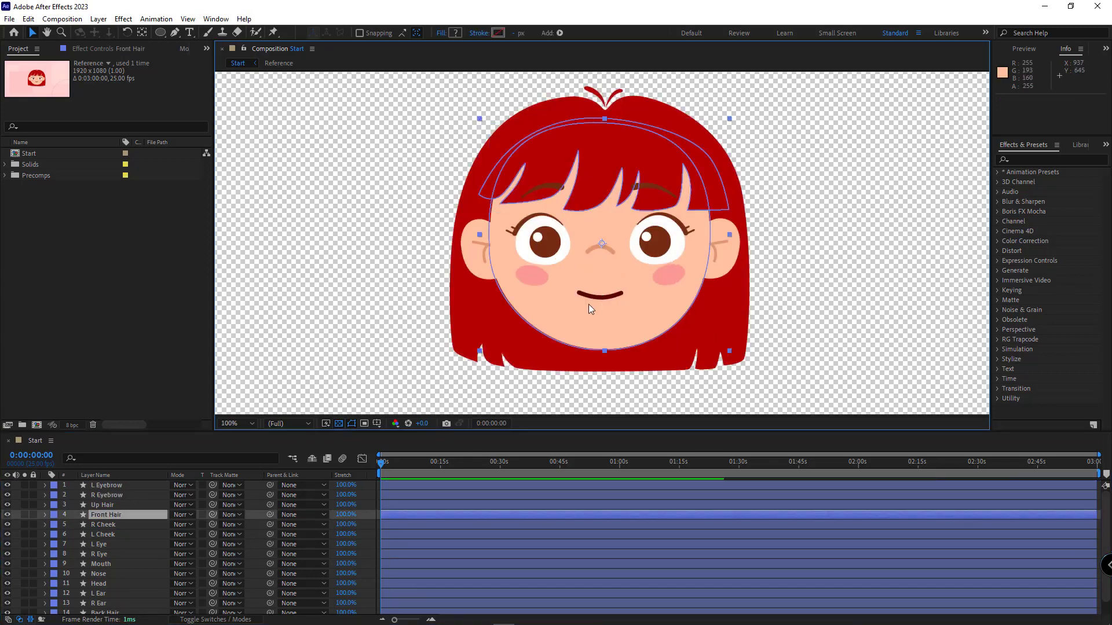
scroll(150, 551, "down", 1)
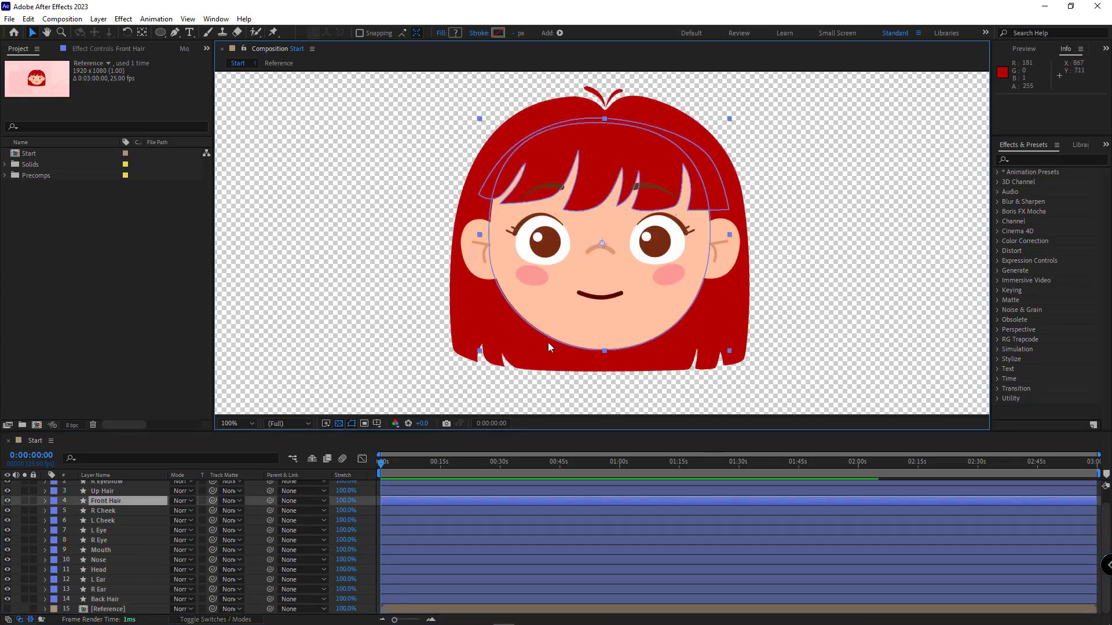
left_click(104, 530)
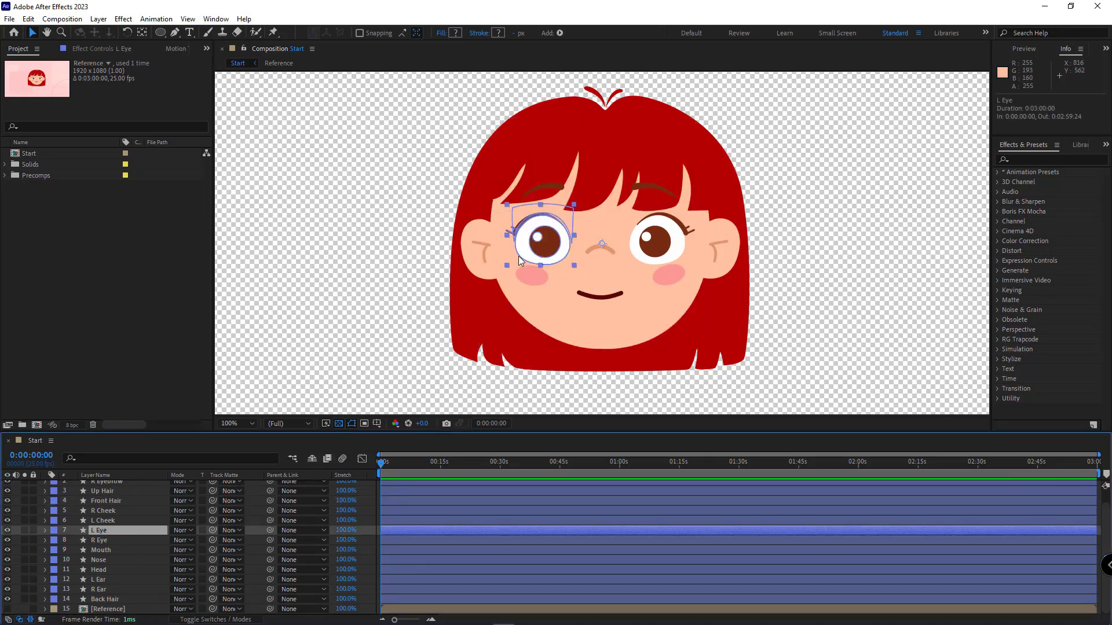